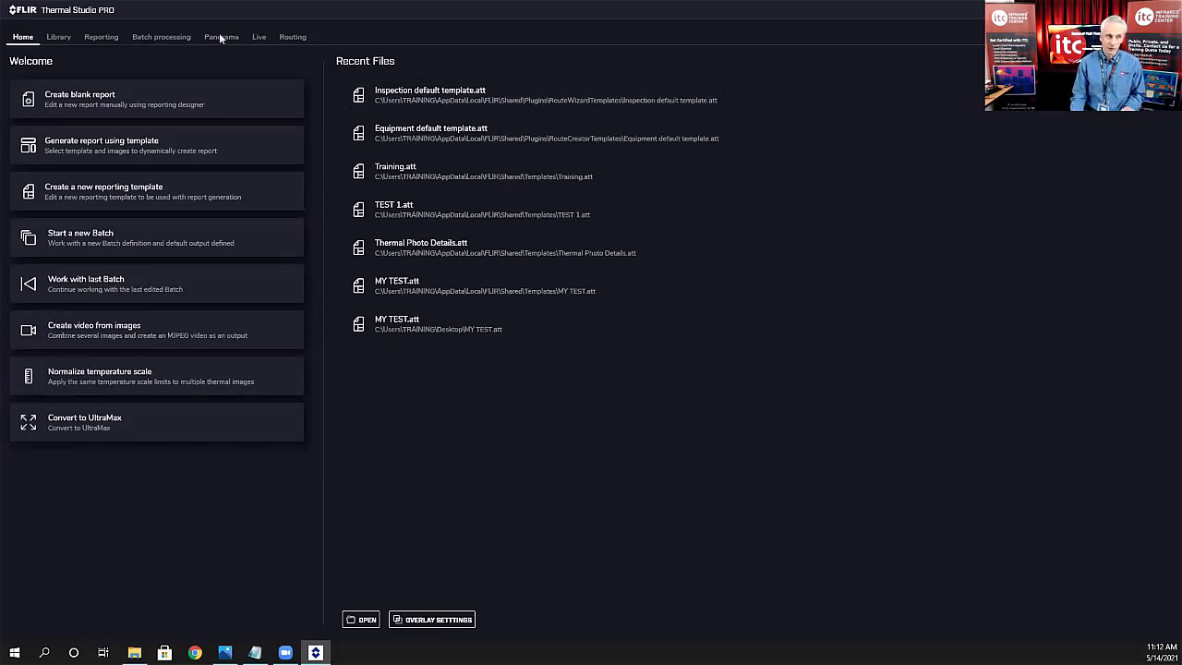
{"action": "left_click", "coordinate": [52, 38]}
{"action": "left_click", "coordinate": [20, 39]}
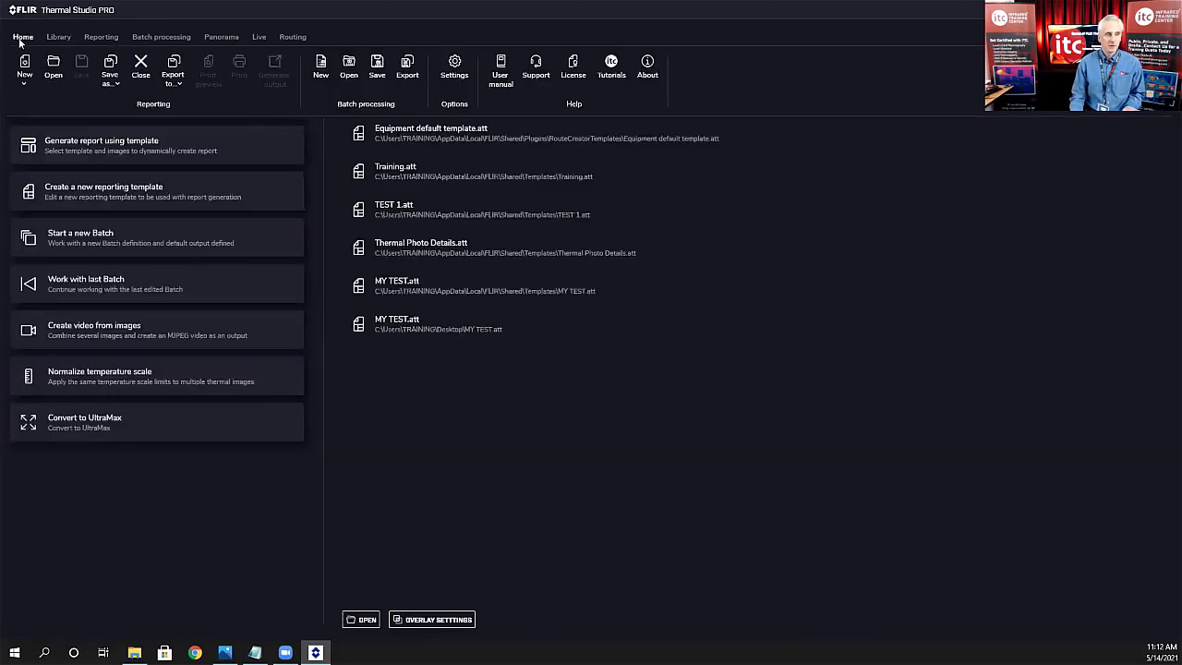
{"action": "left_click", "coordinate": [56, 37]}
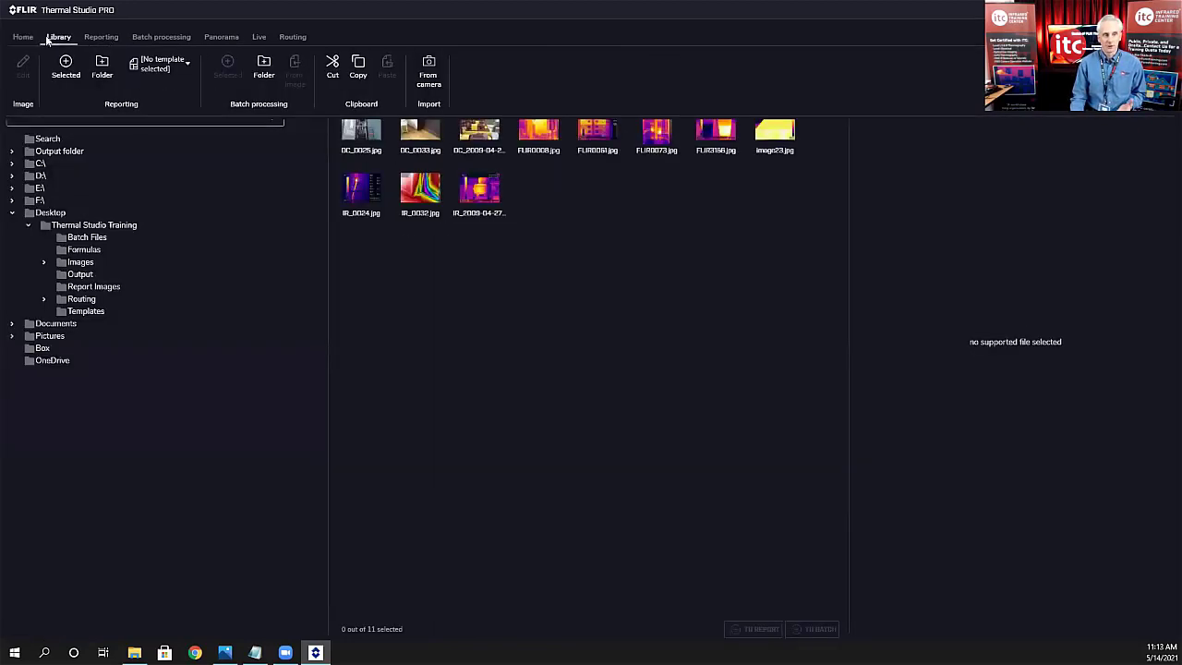
{"action": "left_click", "coordinate": [100, 37]}
{"action": "left_click", "coordinate": [60, 40]}
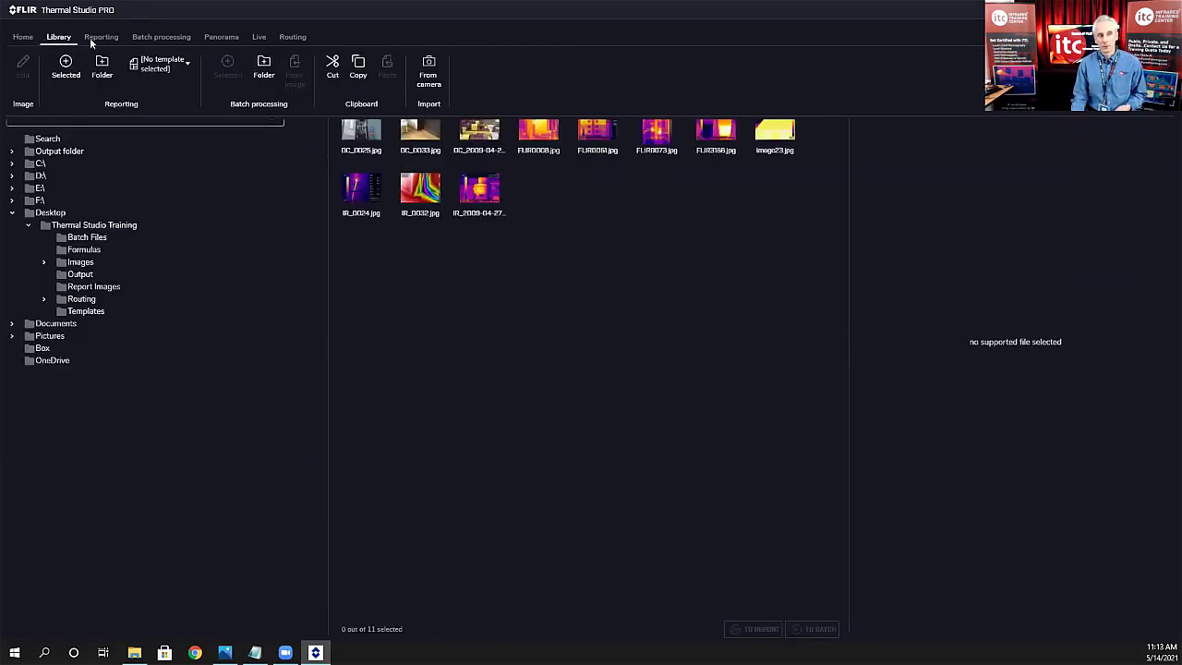
{"action": "left_click", "coordinate": [25, 38]}
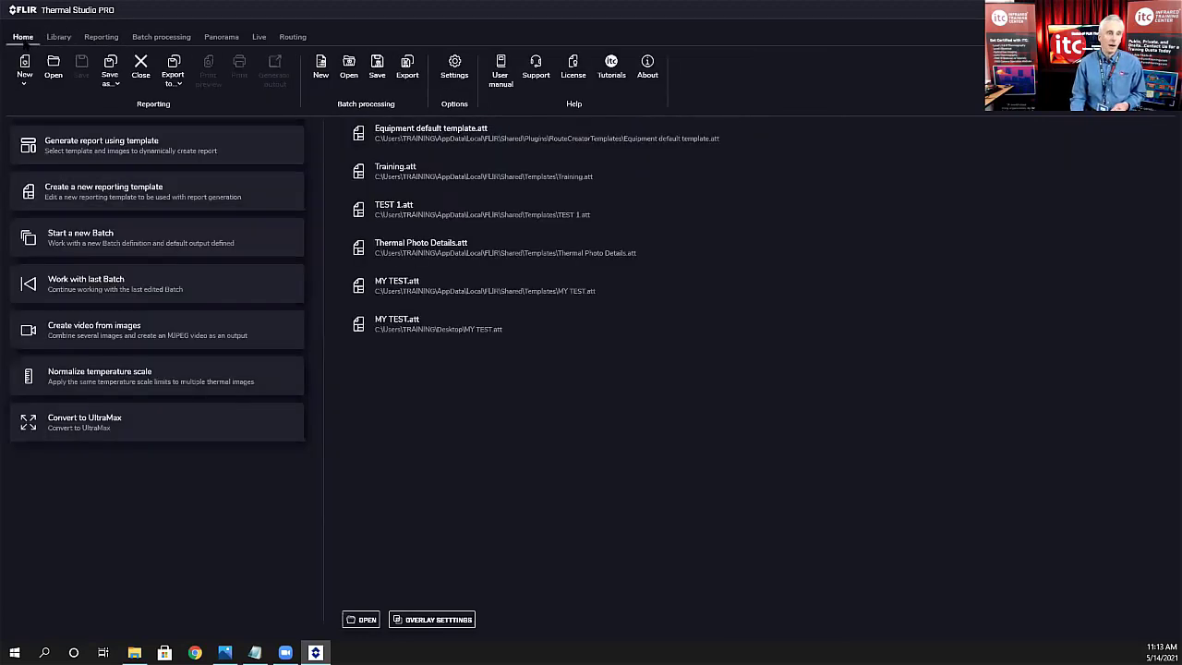
Step: Create a new route in the Route creator to build an asset list for routing
{"action": "left_click", "coordinate": [291, 37]}
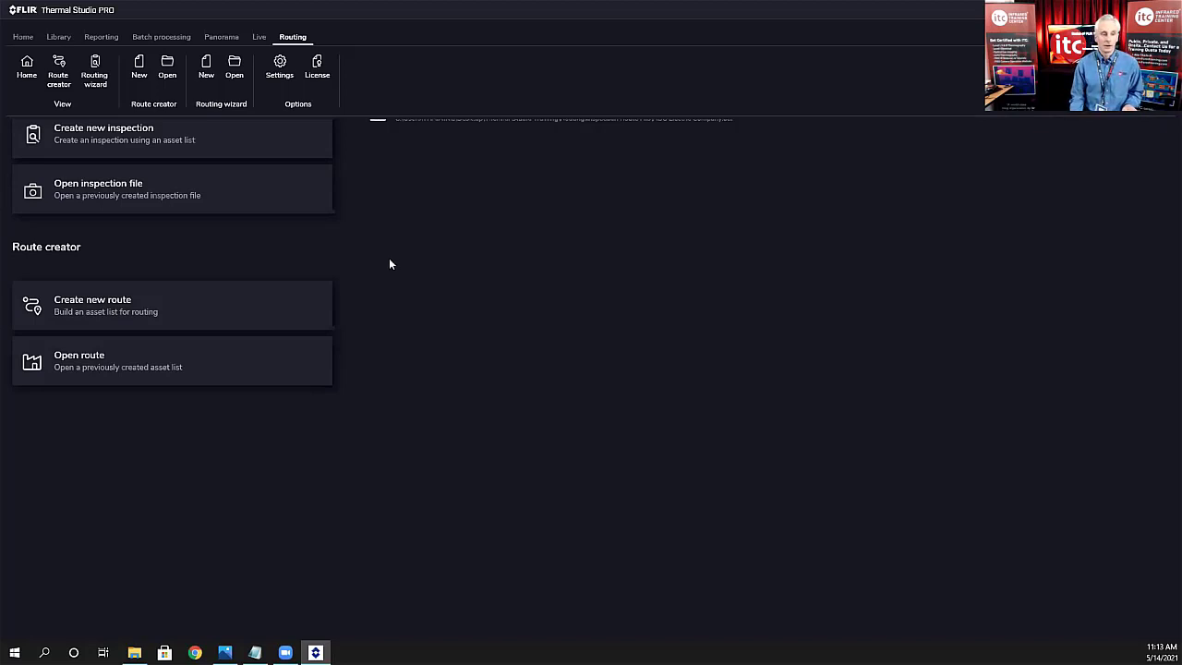
{"action": "left_click", "coordinate": [129, 309]}
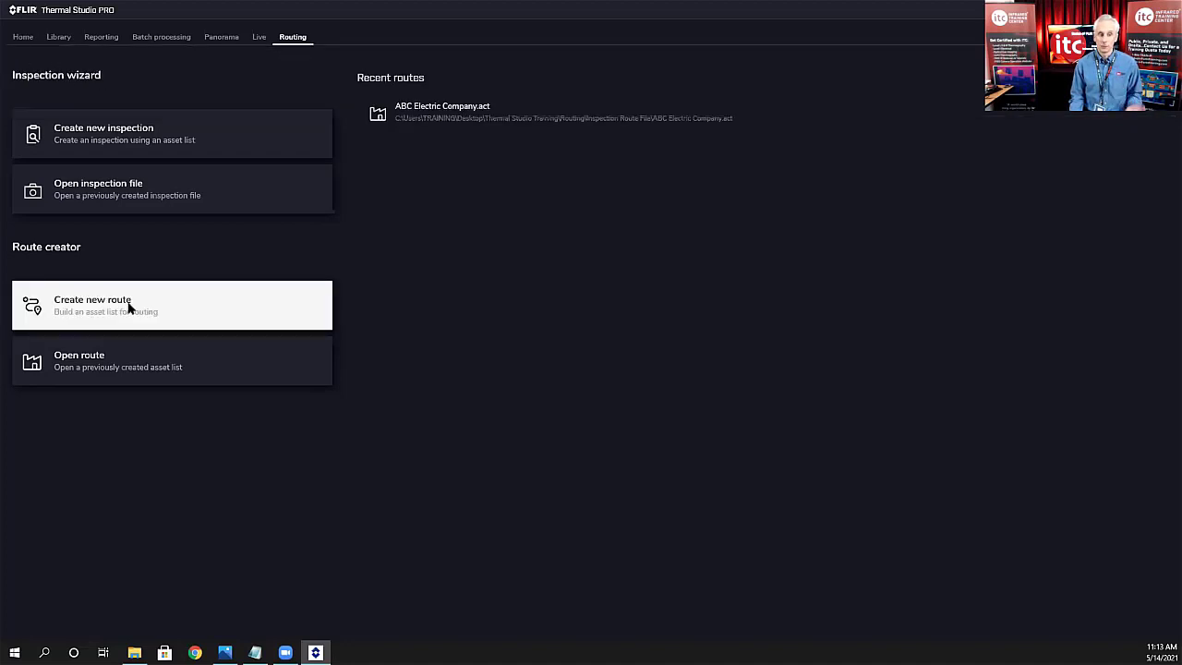
{"action": "left_click", "coordinate": [129, 309]}
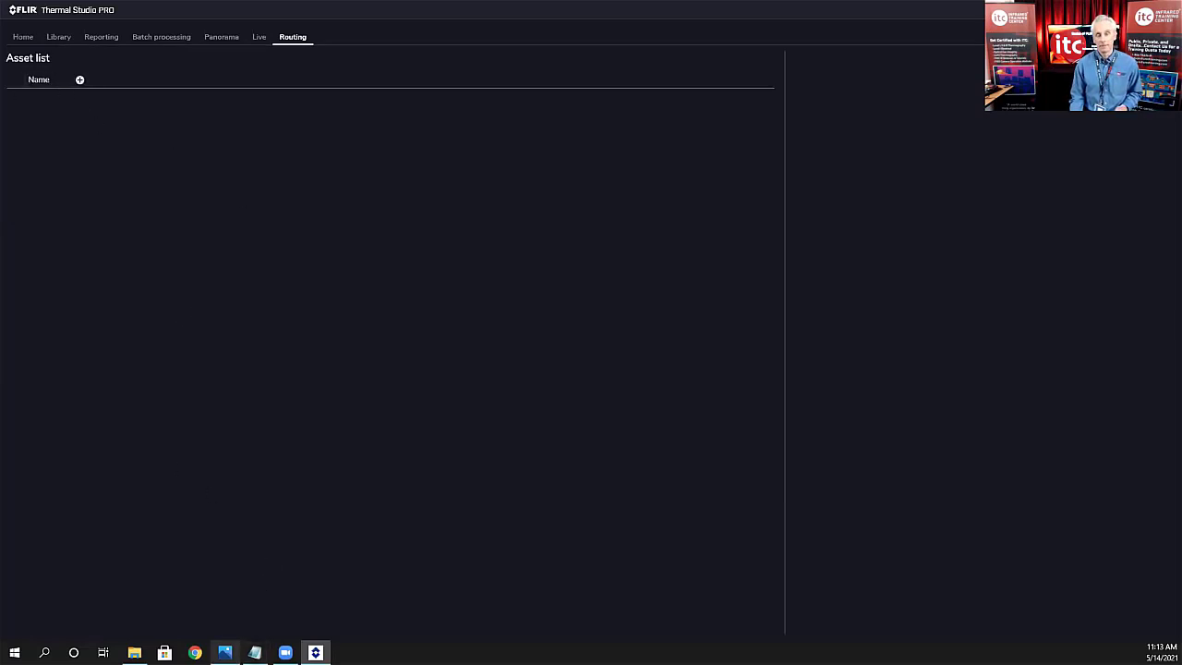
Step: Add a top-level location to the empty asset list and name it Company 1
{"action": "mouse_move", "coordinate": [224, 651]}
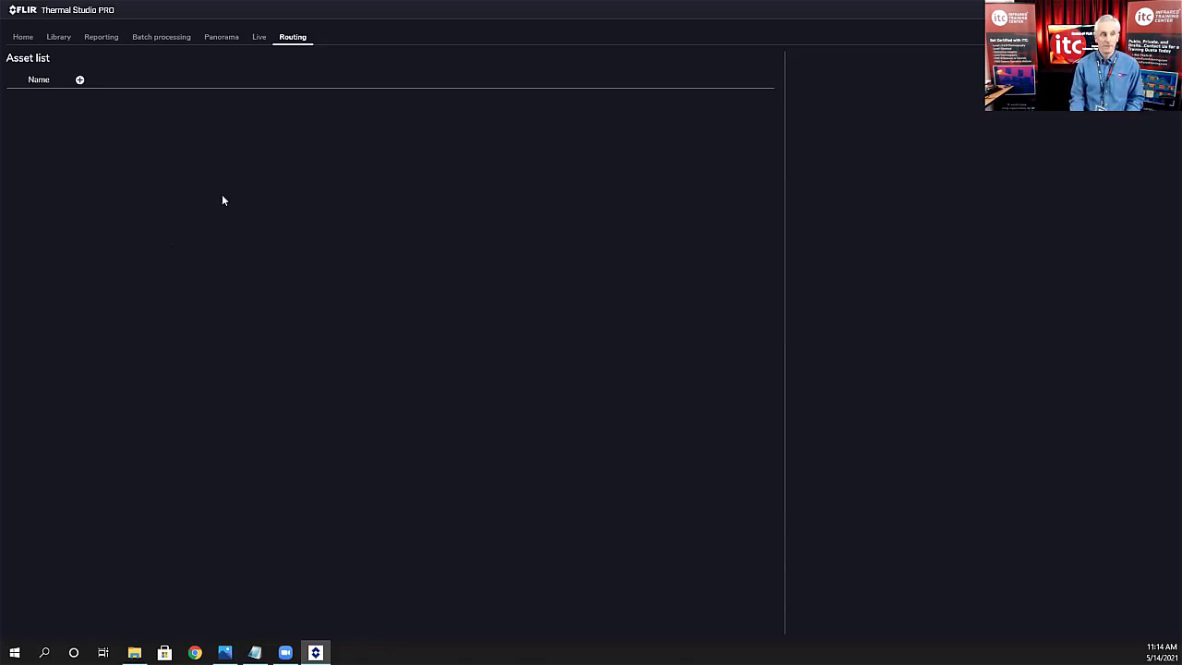
{"action": "left_click", "coordinate": [80, 79]}
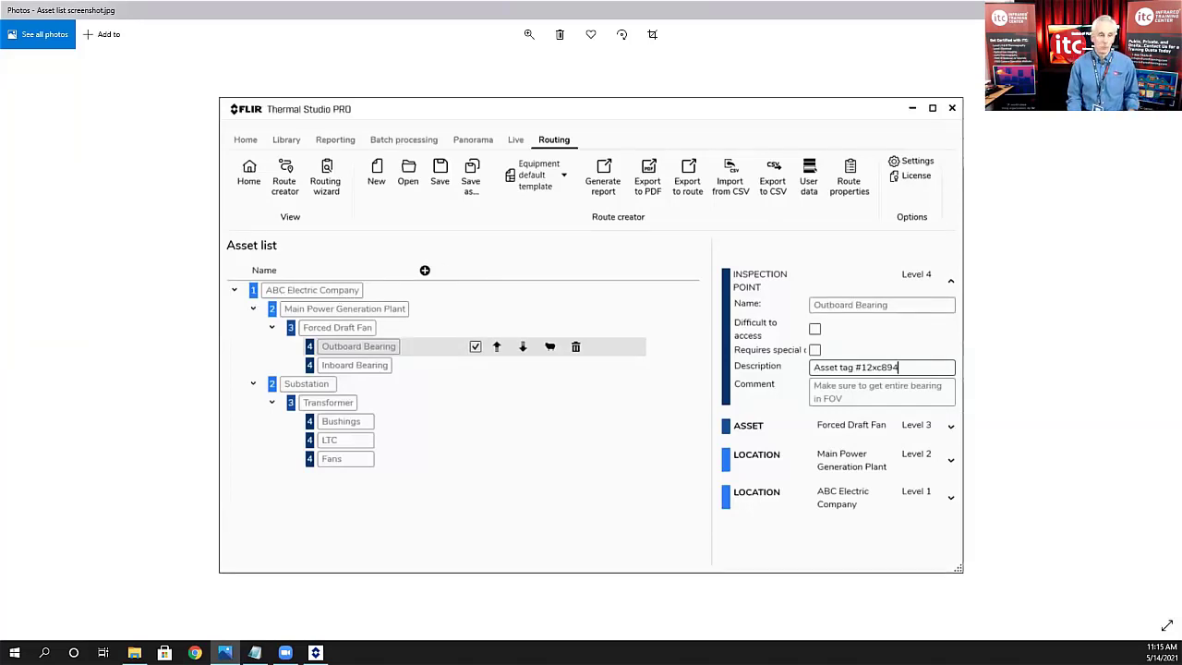
{"action": "key", "text": "alt+Tab"}
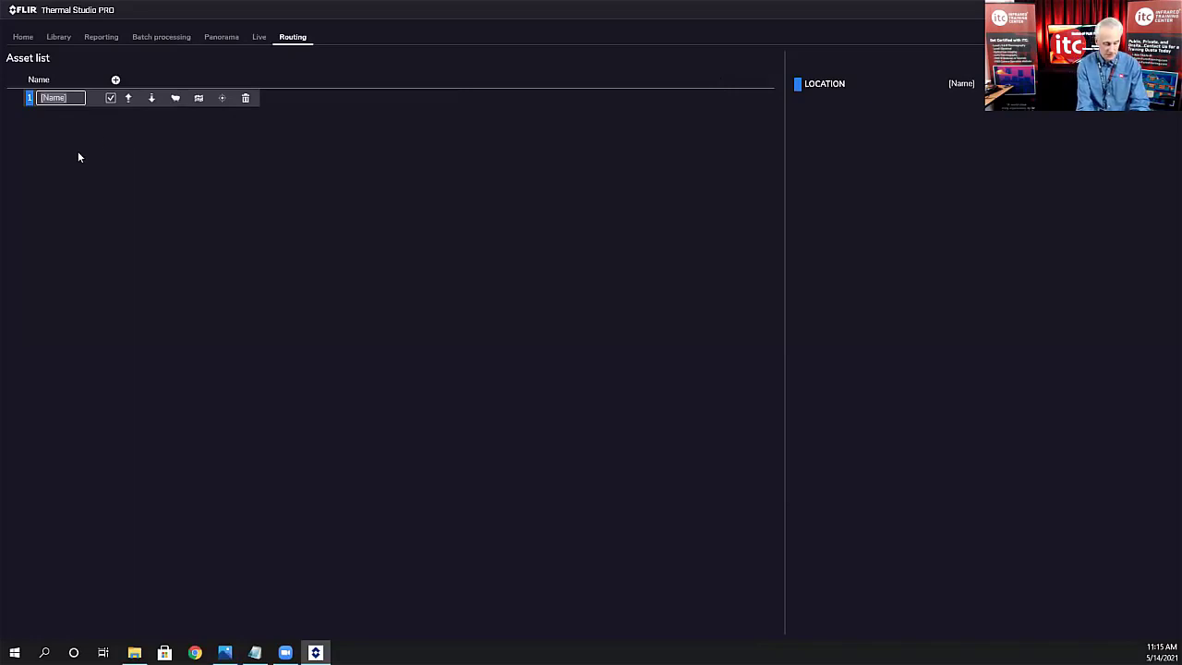
{"action": "type", "text": "Comf"}
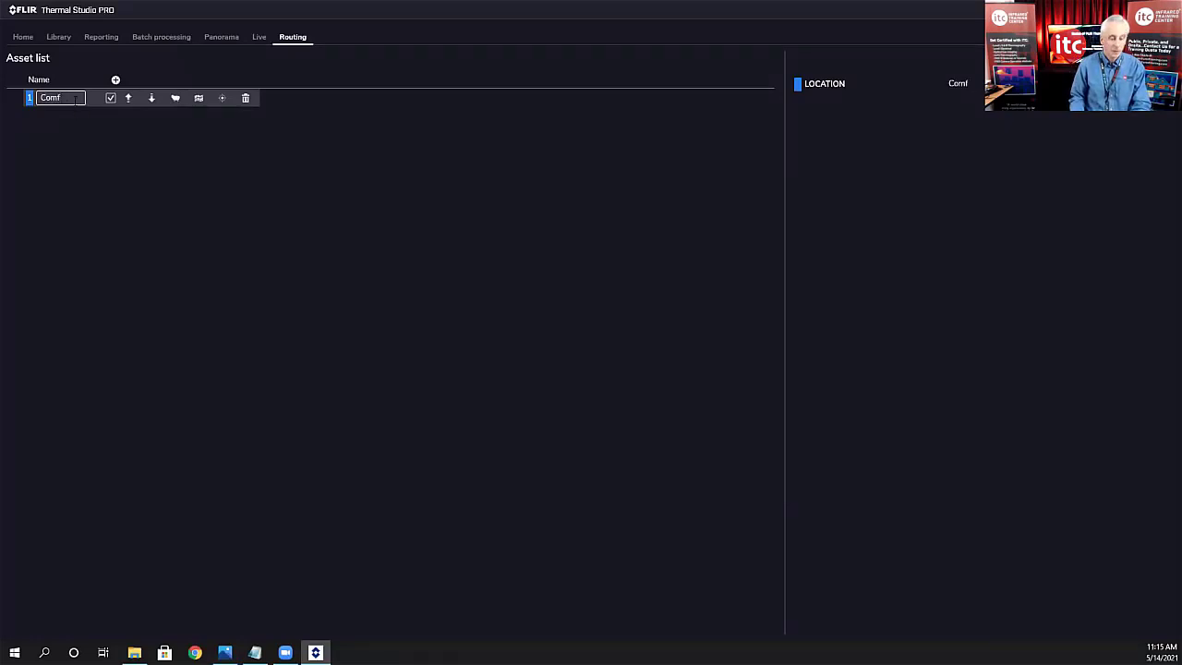
{"action": "key", "text": "BackSpace"}
{"action": "type", "text": "pany 1"}
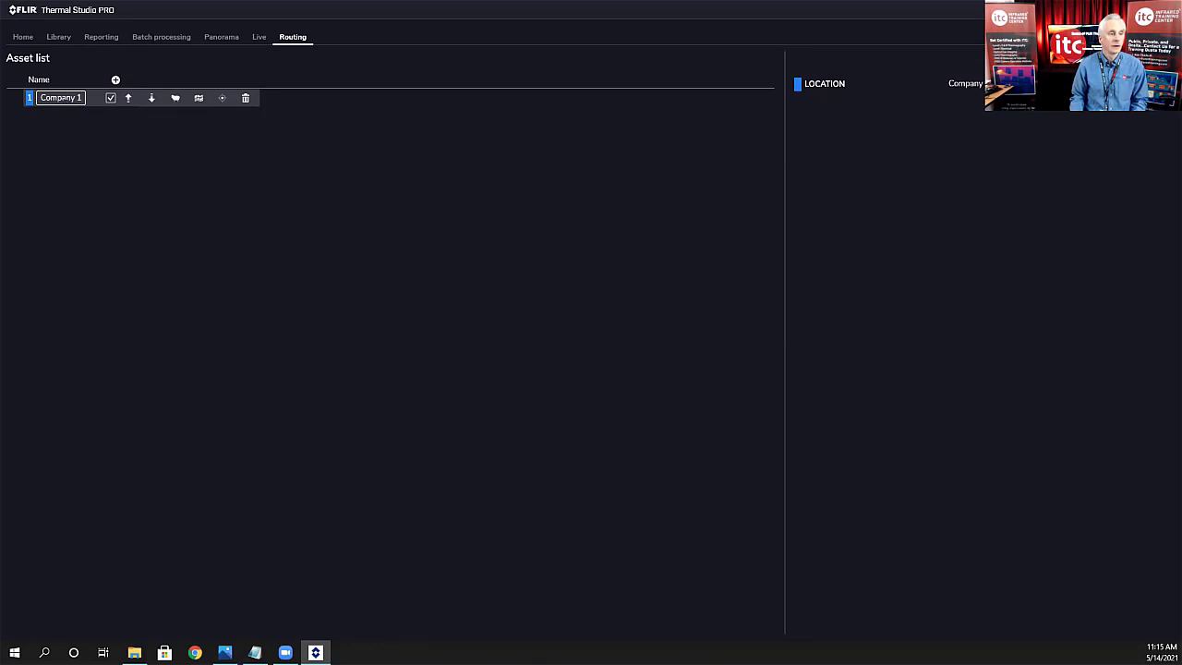
Step: Expand the details of the Company 1 location and enter "Street address" as its description
{"action": "left_click", "coordinate": [29, 99]}
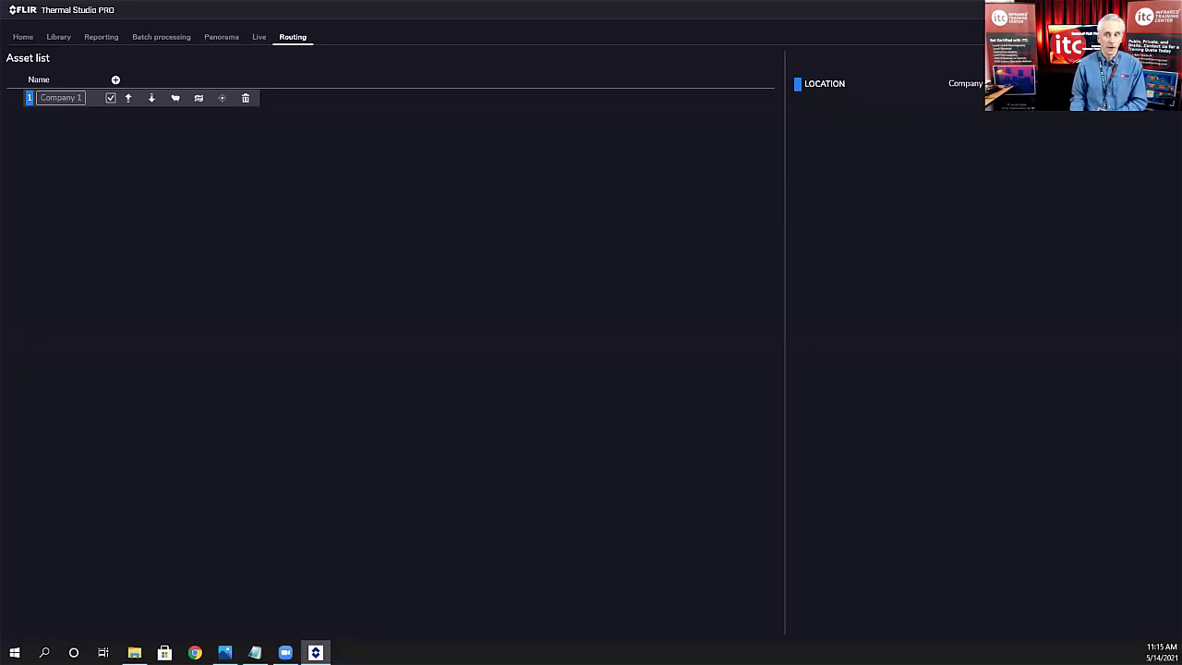
{"action": "left_click", "coordinate": [977, 84]}
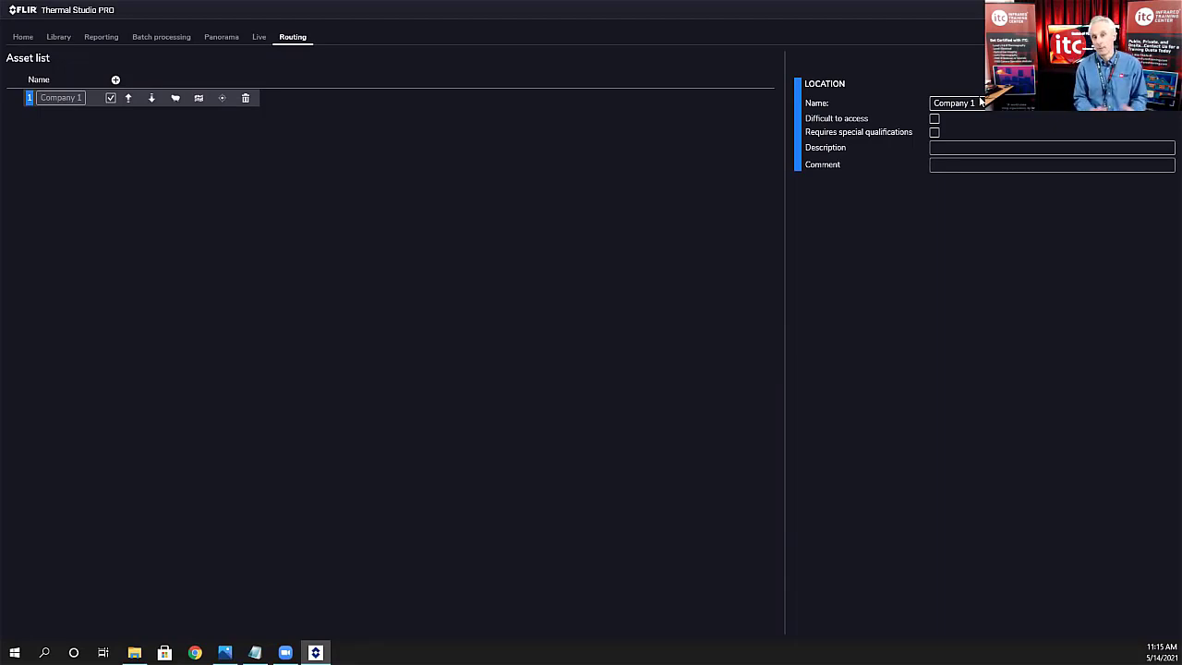
{"action": "left_click", "coordinate": [997, 150]}
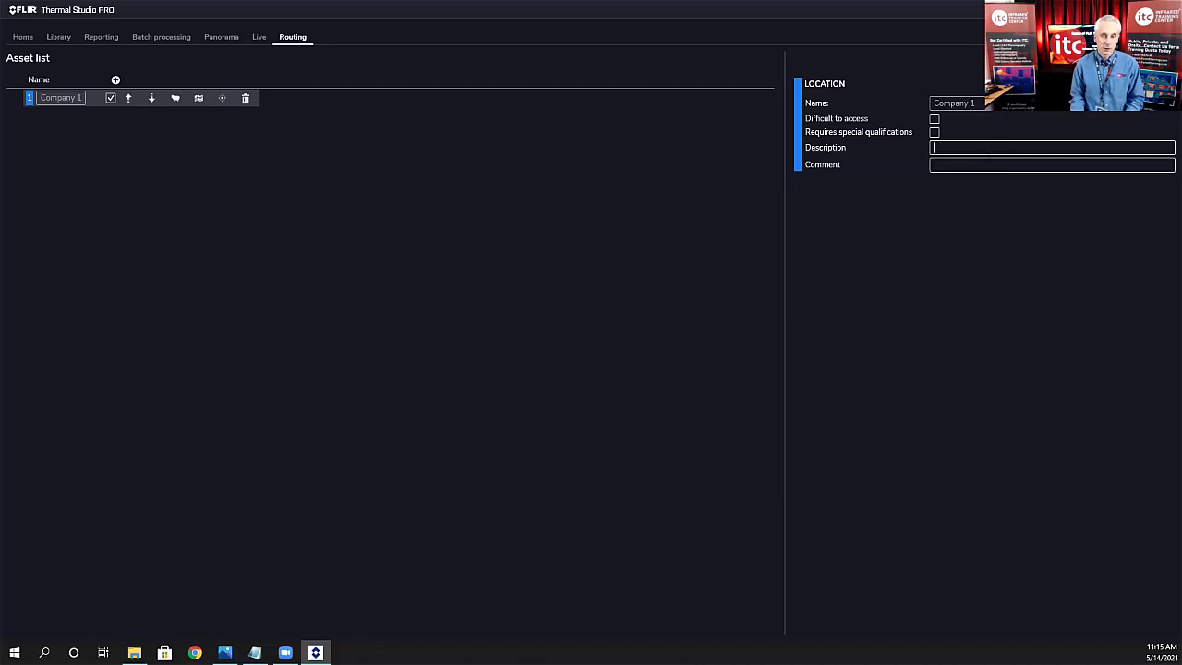
{"action": "left_click", "coordinate": [989, 163]}
{"action": "left_click", "coordinate": [995, 151]}
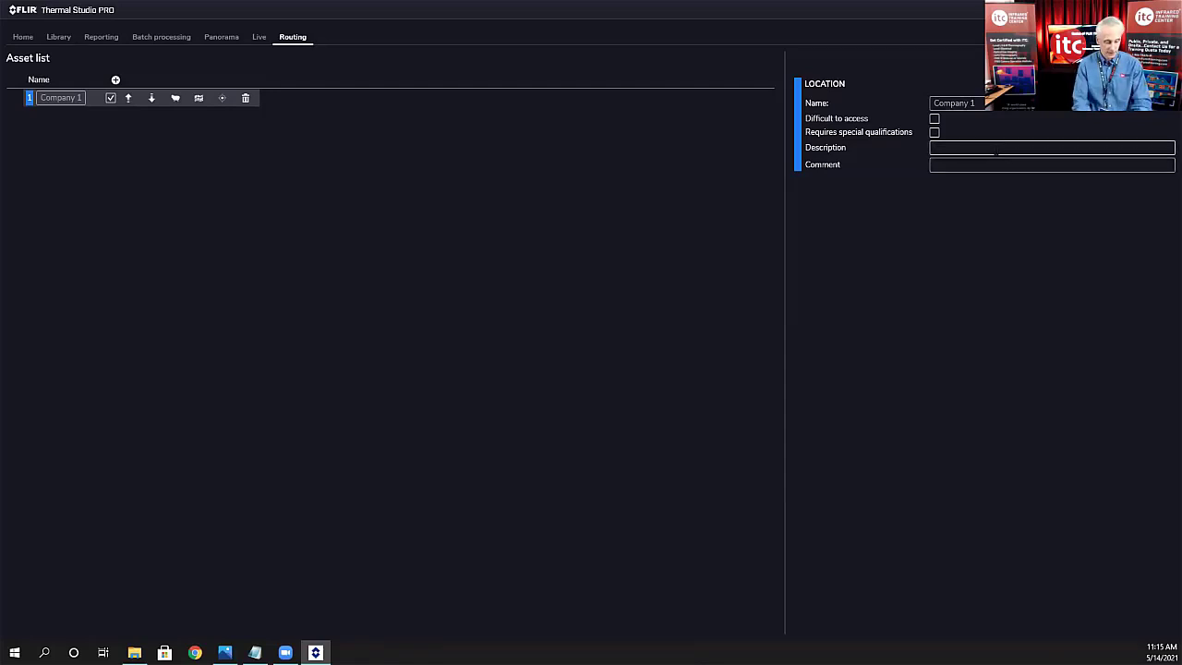
{"action": "type", "text": "Stree"}
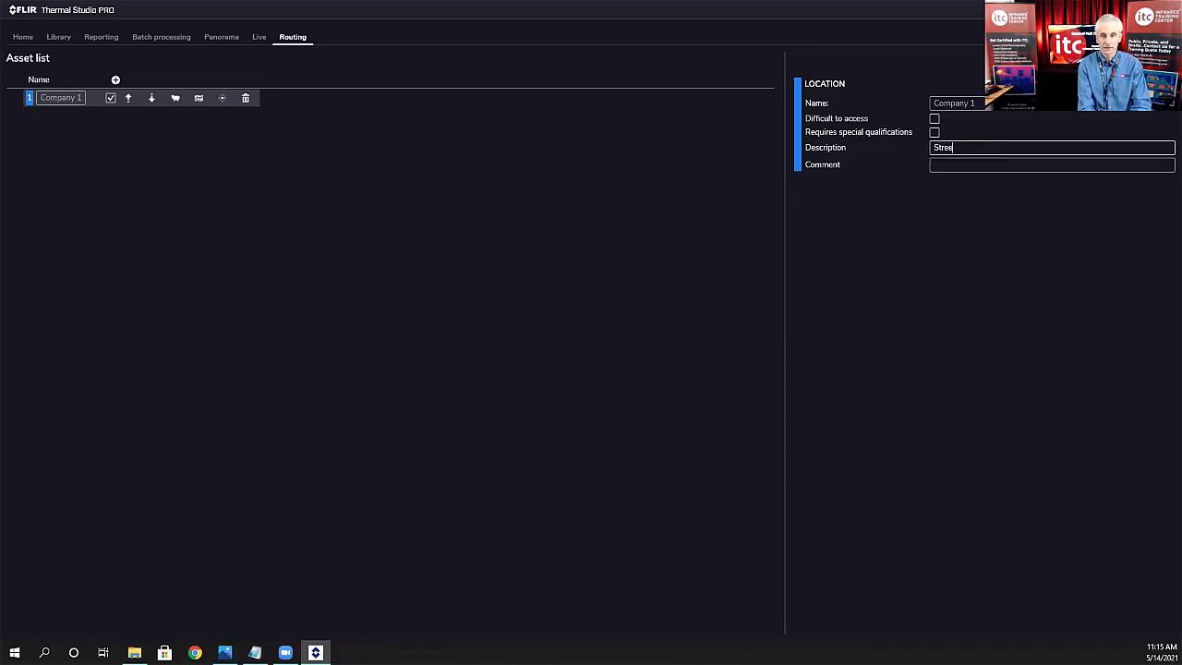
{"action": "type", "text": "t address"}
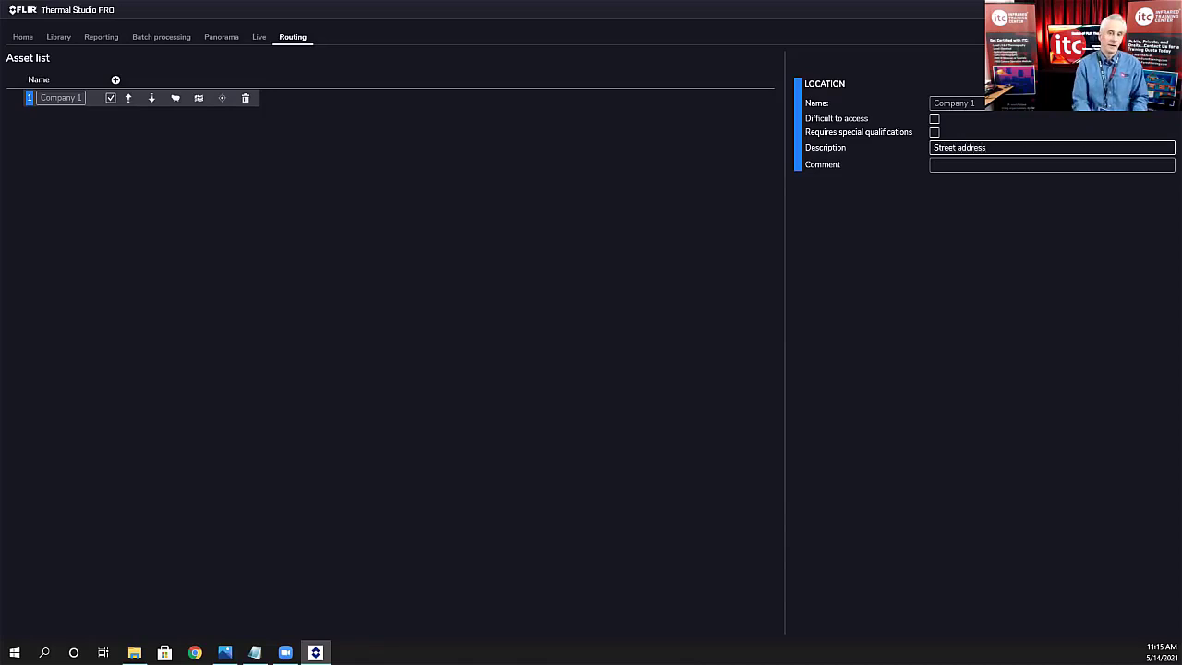
{"action": "left_click", "coordinate": [993, 166]}
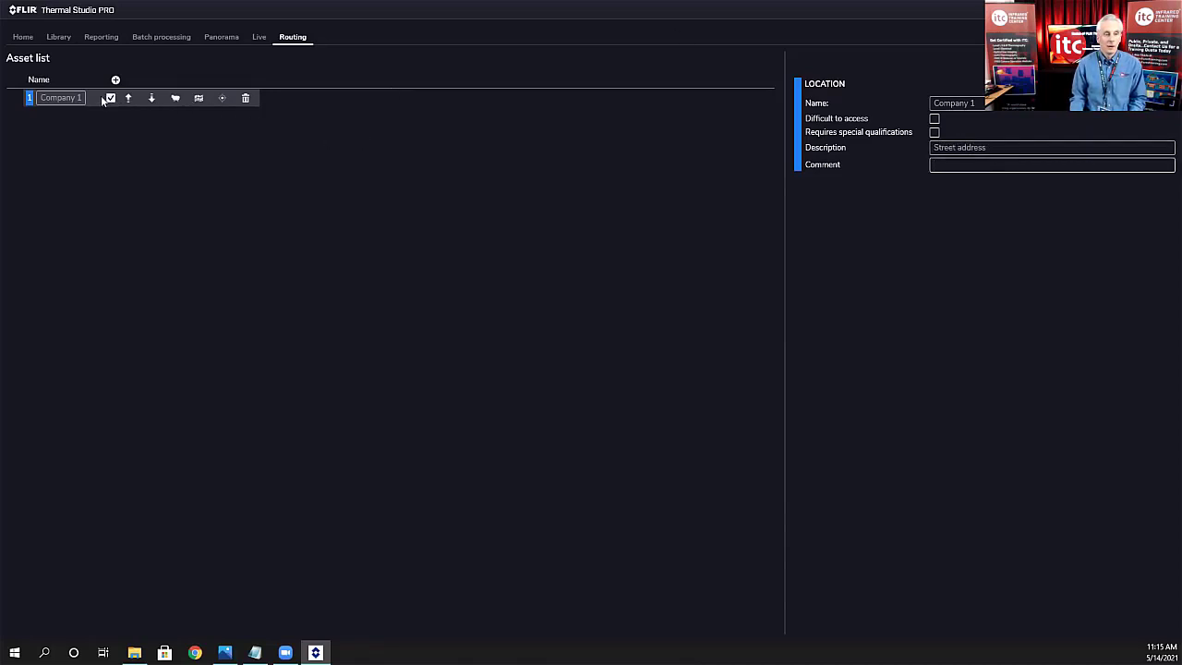
Step: Add a level 2 location under Company 1 and name it Main Power Plant
{"action": "left_click", "coordinate": [29, 99]}
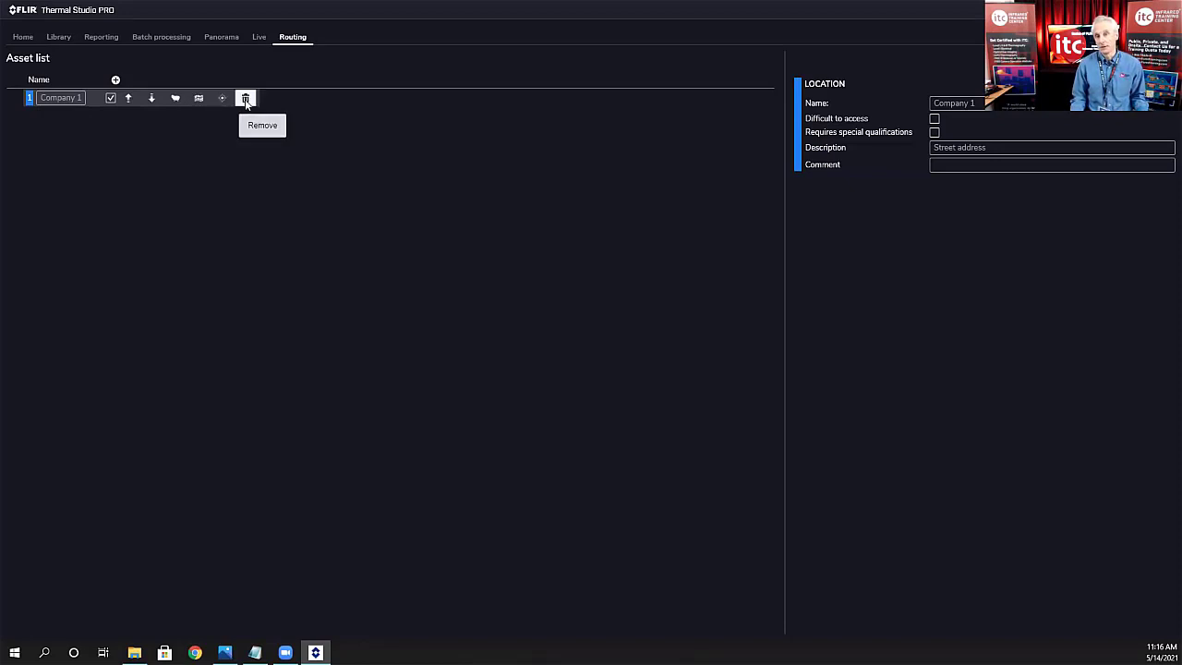
{"action": "left_click", "coordinate": [194, 103]}
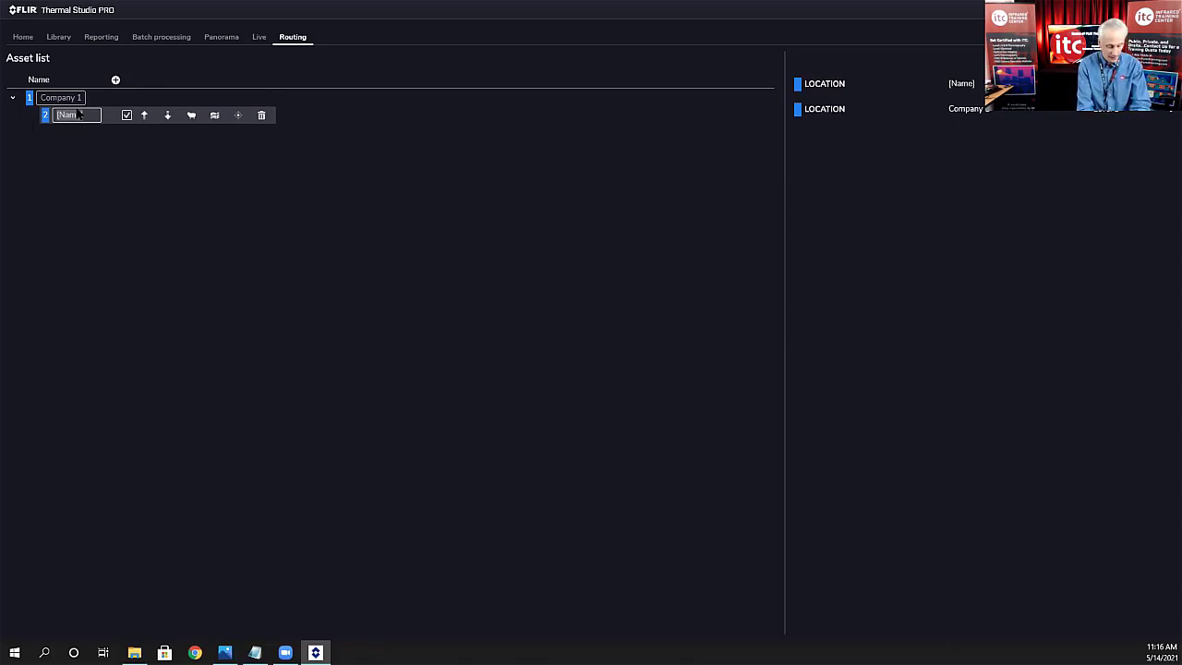
{"action": "type", "text": "Main"}
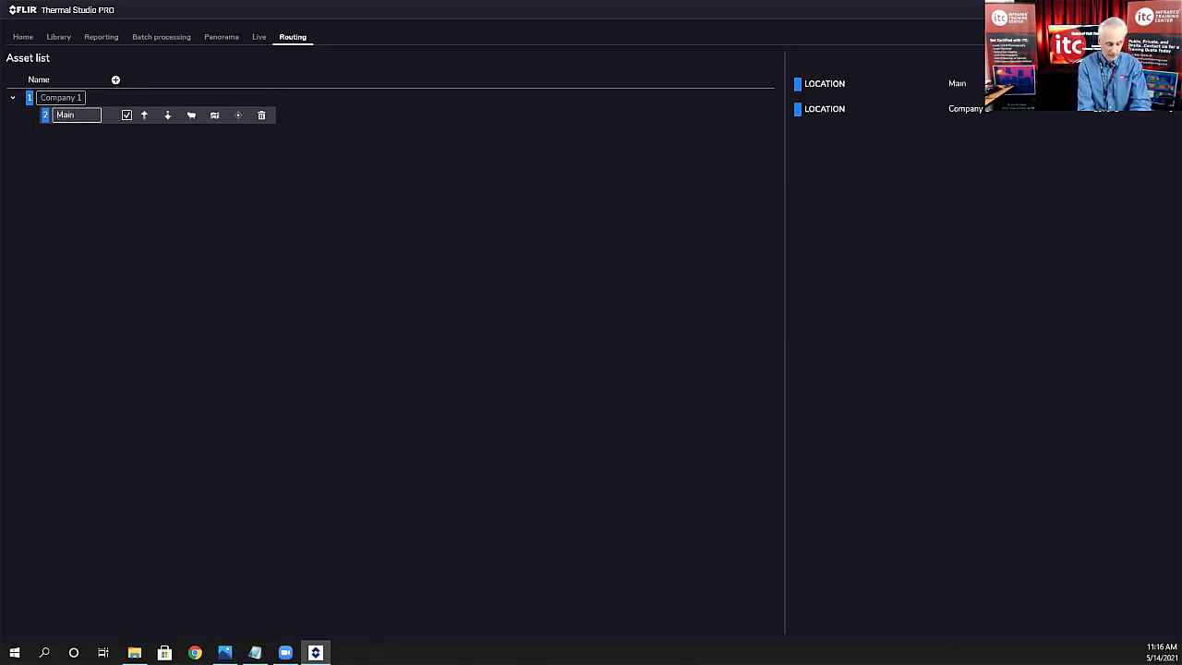
{"action": "type", "text": " Power Plant"}
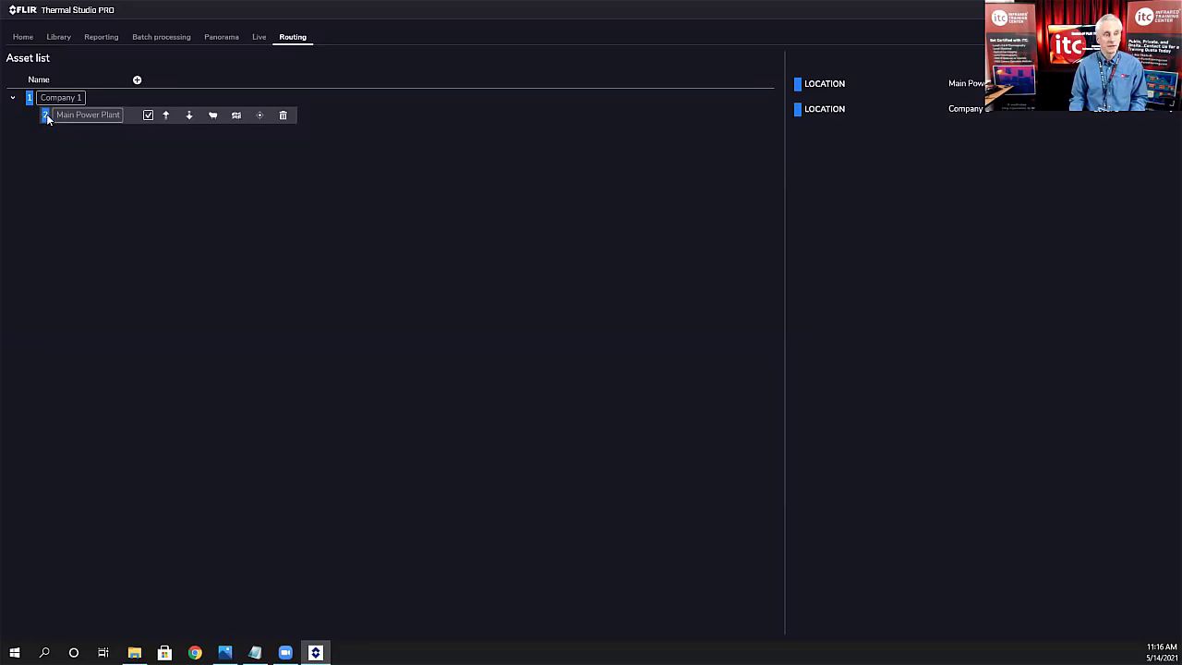
Step: Duplicate the Main Power Plant location under Company 1 and rename the copy Substation
{"action": "left_click", "coordinate": [213, 115]}
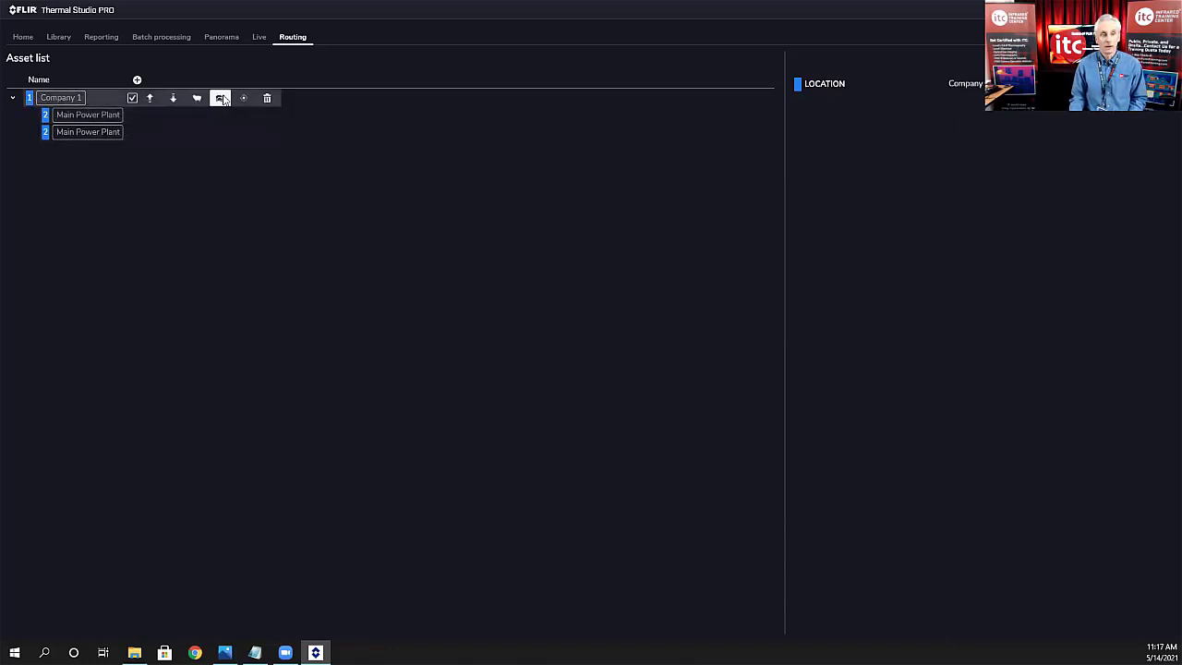
{"action": "left_click", "coordinate": [222, 98]}
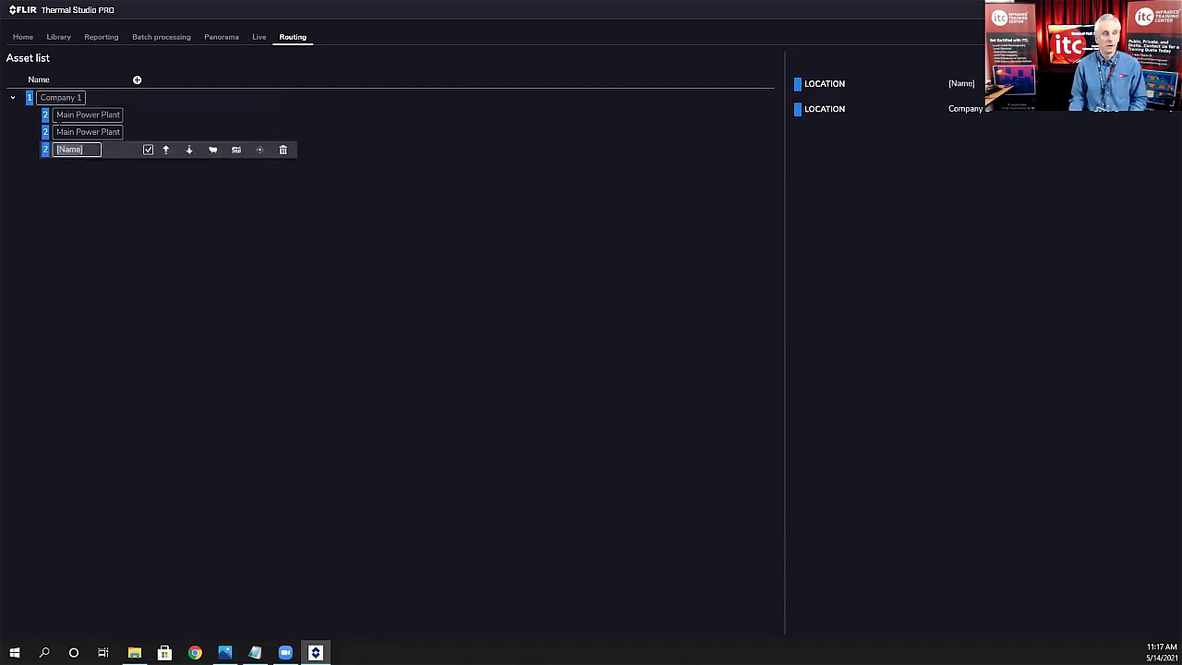
{"action": "left_click", "coordinate": [284, 151]}
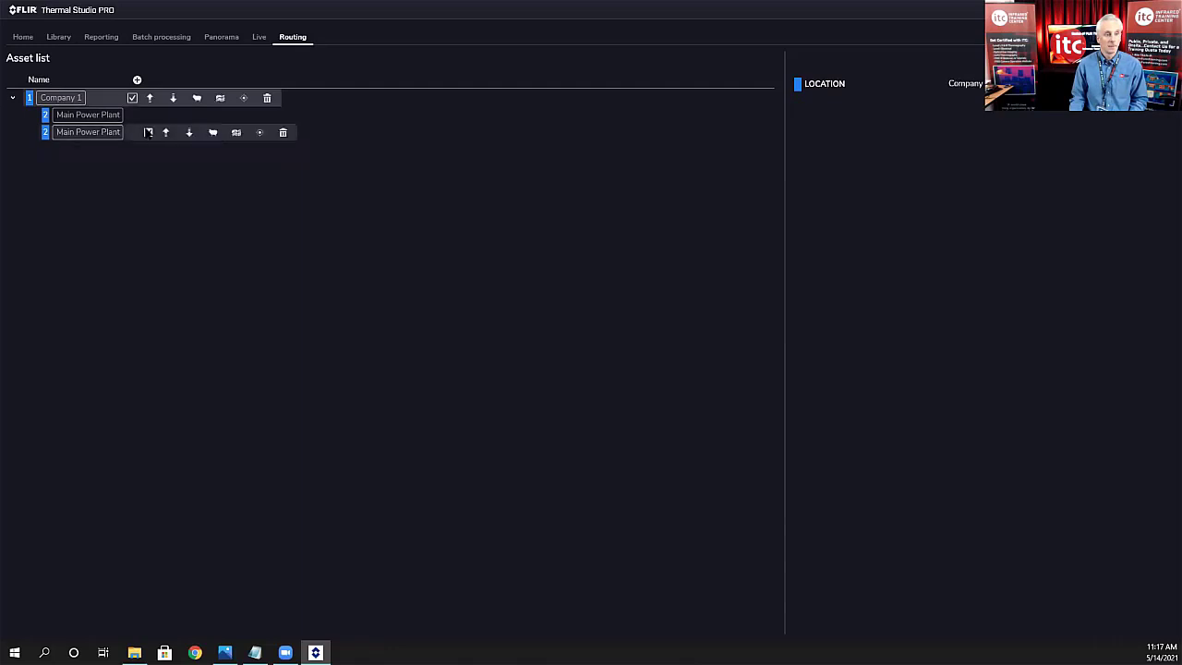
{"action": "left_click", "coordinate": [108, 132]}
{"action": "key", "text": "ctrl+a"}
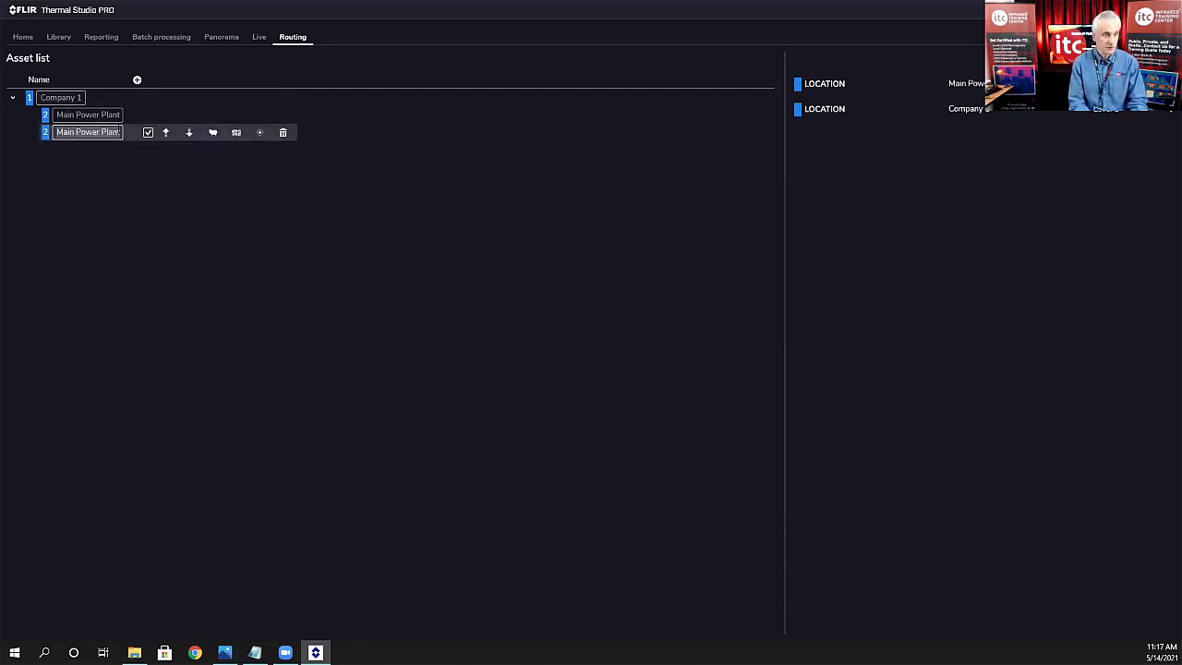
{"action": "type", "text": "Substation"}
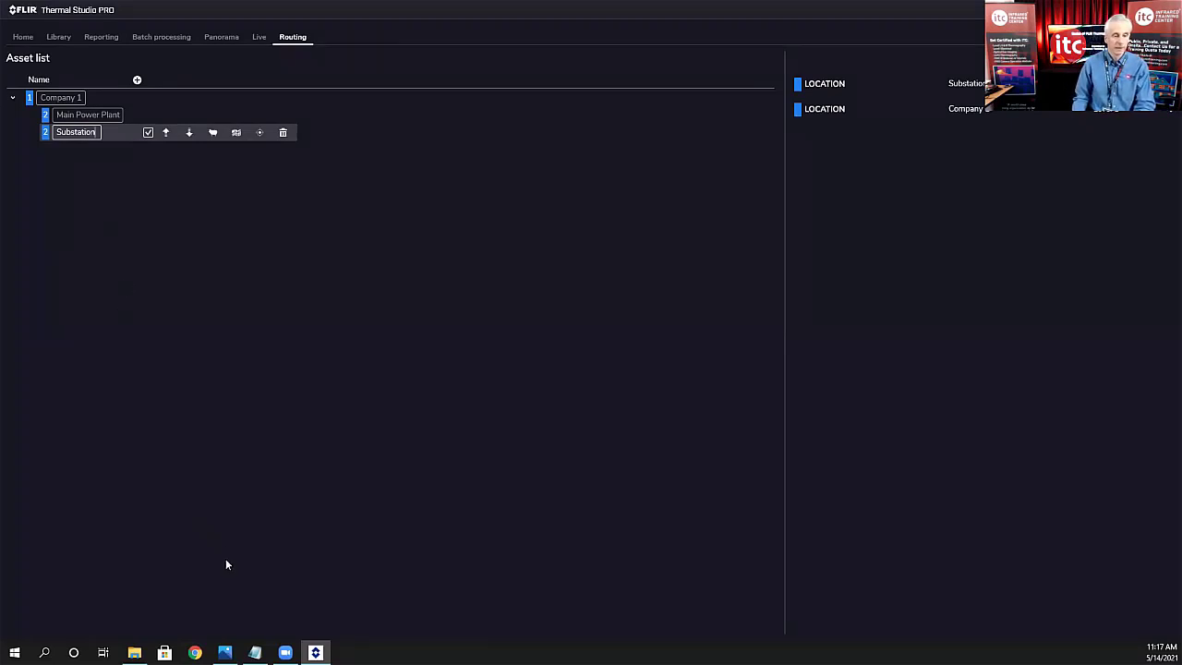
Step: Check the example asset list screenshot, and add a level 3 asset named Forced Draft Fan under Main Power Plant
{"action": "left_click", "coordinate": [225, 652]}
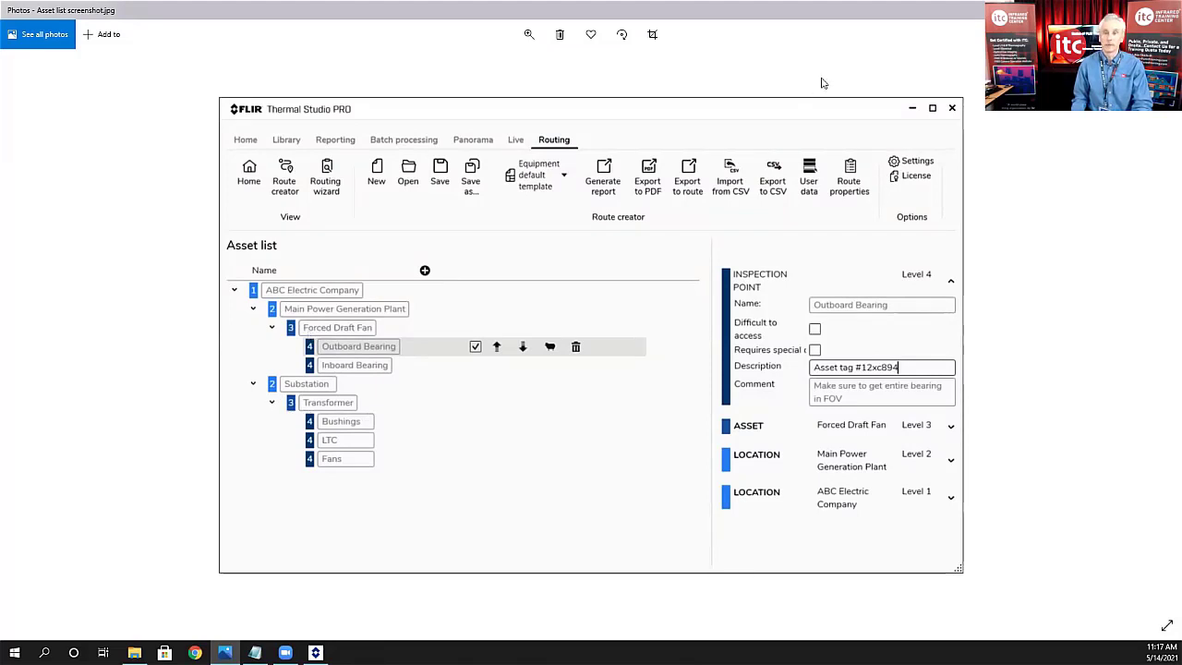
{"action": "left_click", "coordinate": [1111, 10]}
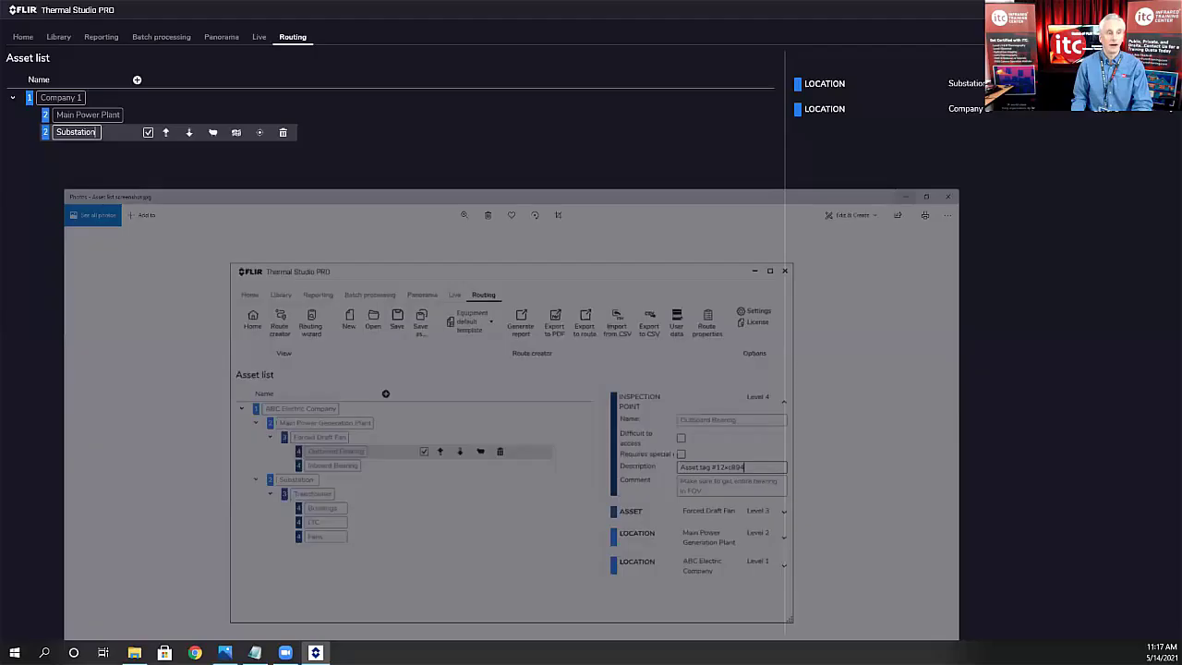
{"action": "left_click", "coordinate": [37, 113]}
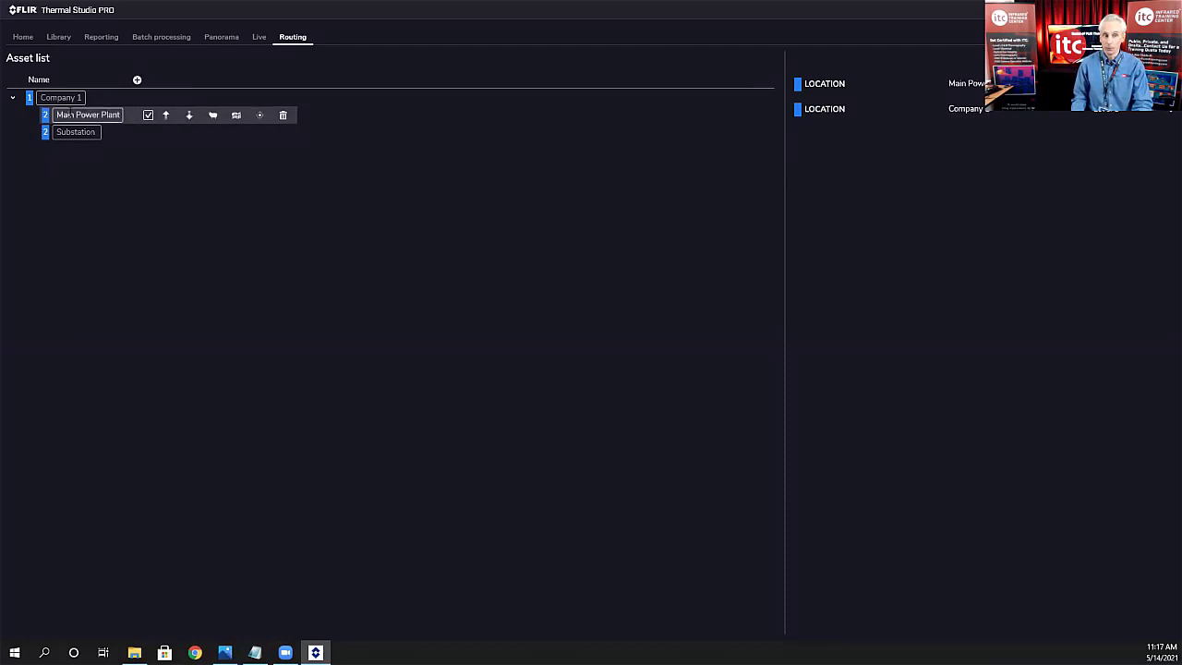
{"action": "left_click", "coordinate": [262, 119]}
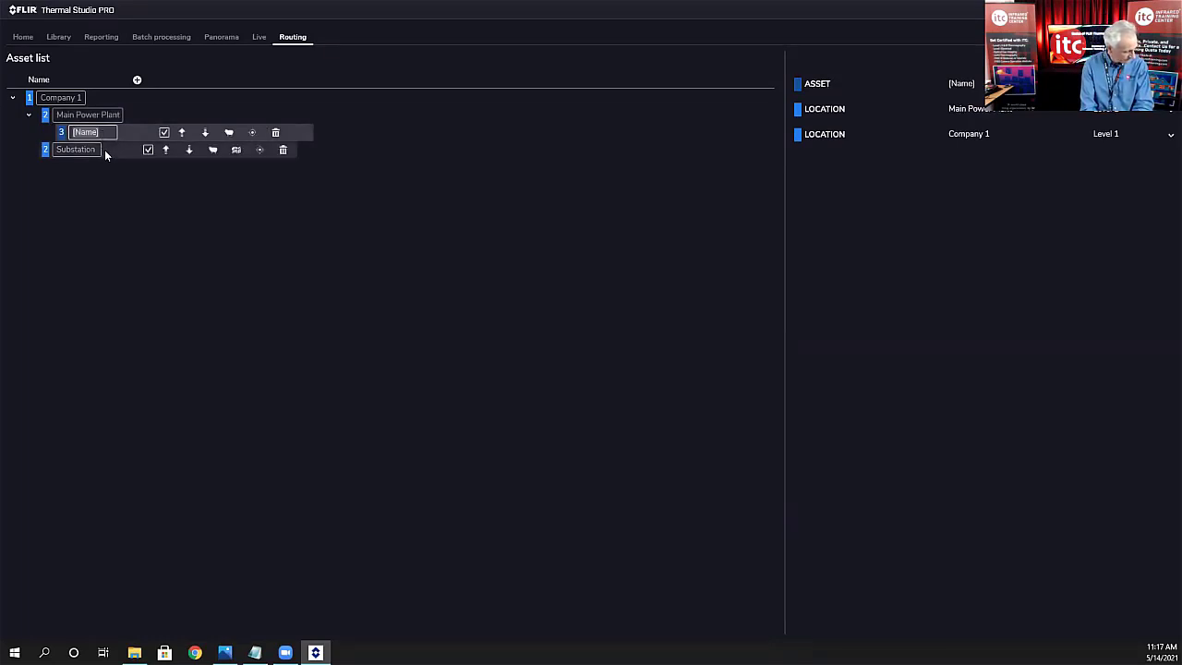
{"action": "type", "text": "Forced Draft Fan"}
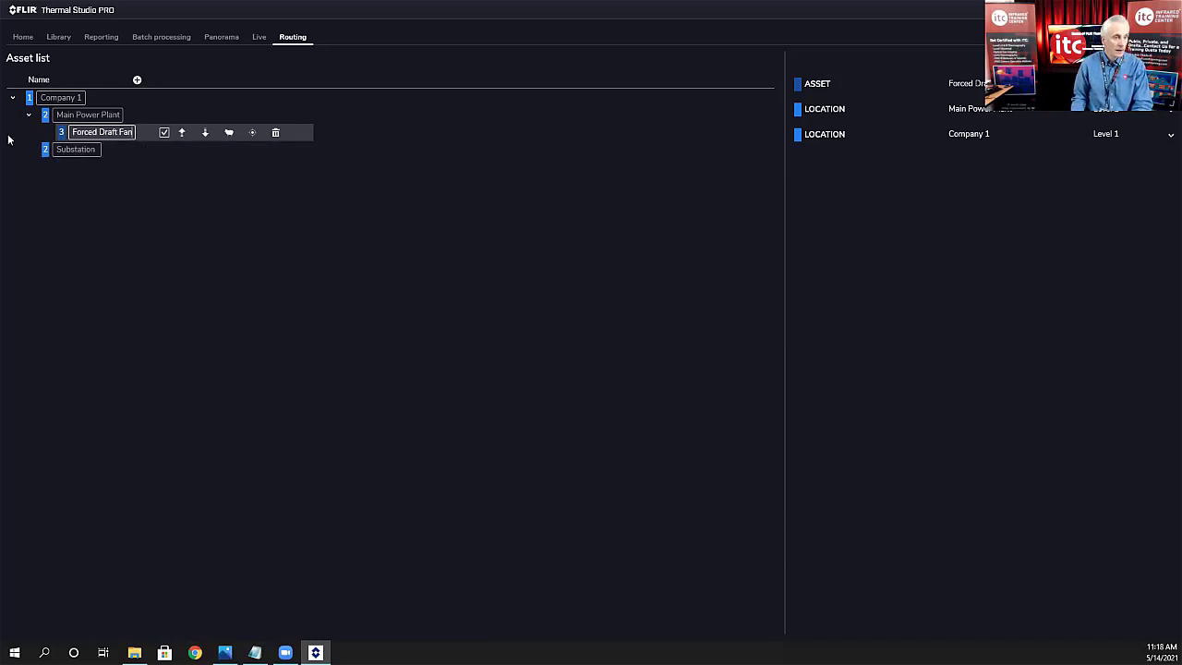
Step: Add a level 3 asset named Transformer under the Substation location
{"action": "left_click", "coordinate": [44, 148]}
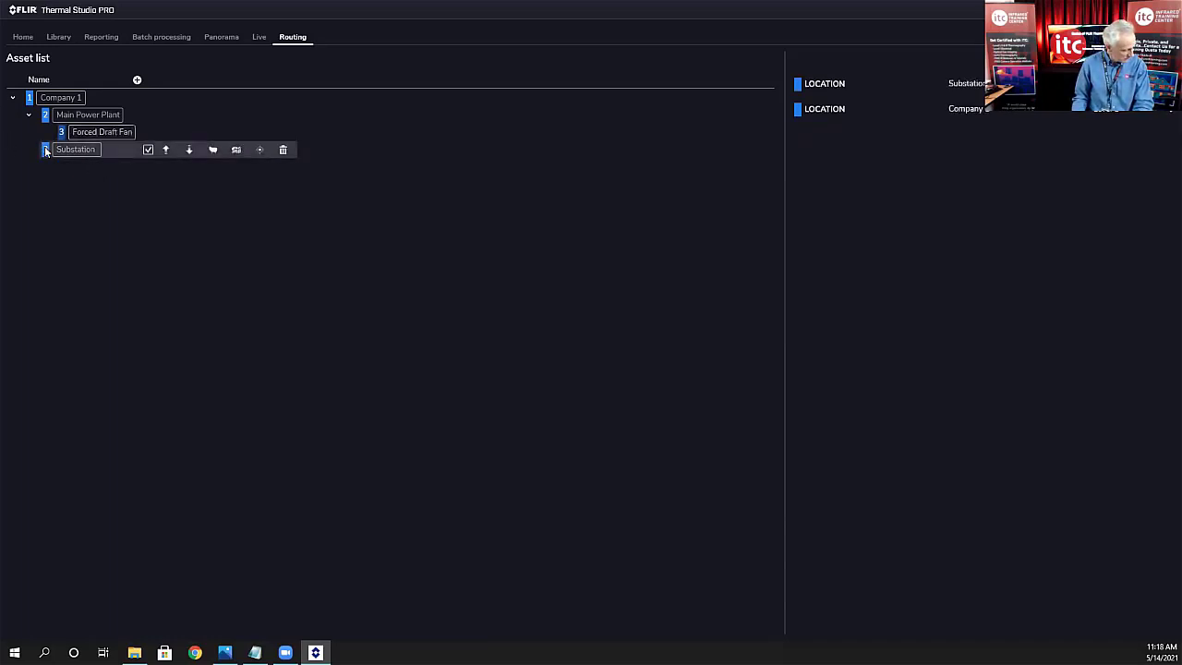
{"action": "left_click", "coordinate": [259, 149]}
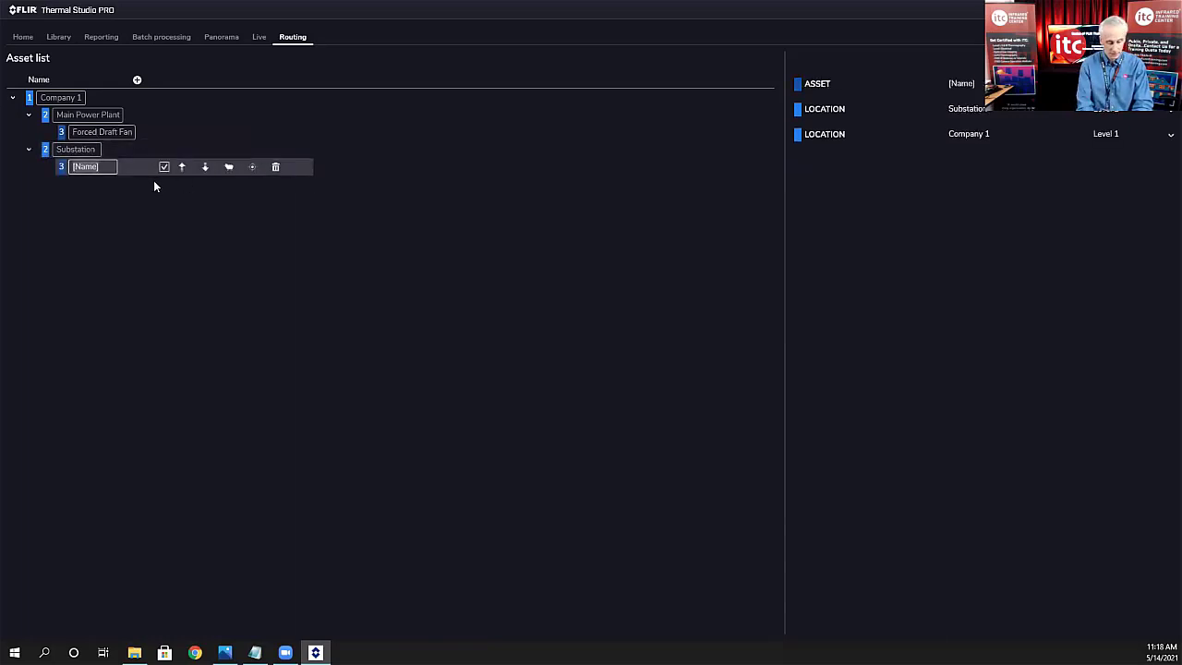
{"action": "type", "text": "Transformer"}
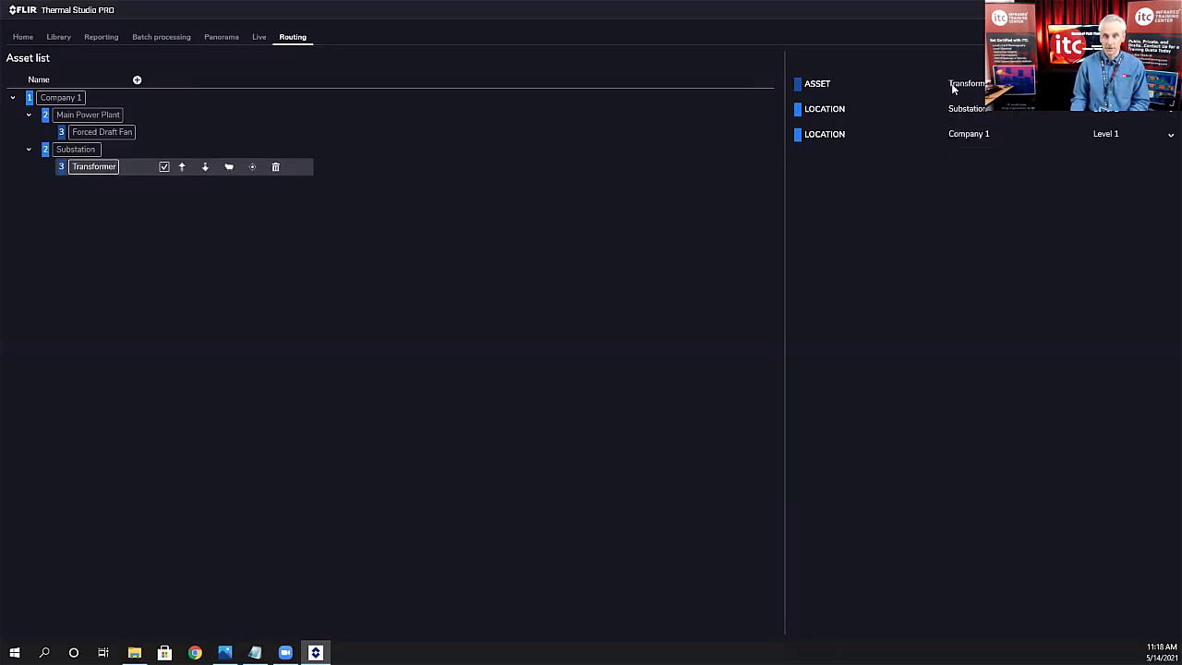
Step: Review the detail fields of the Forced Draft Fan asset and of its parent locations, Main Power Plant and Company 1
{"action": "left_click", "coordinate": [58, 132]}
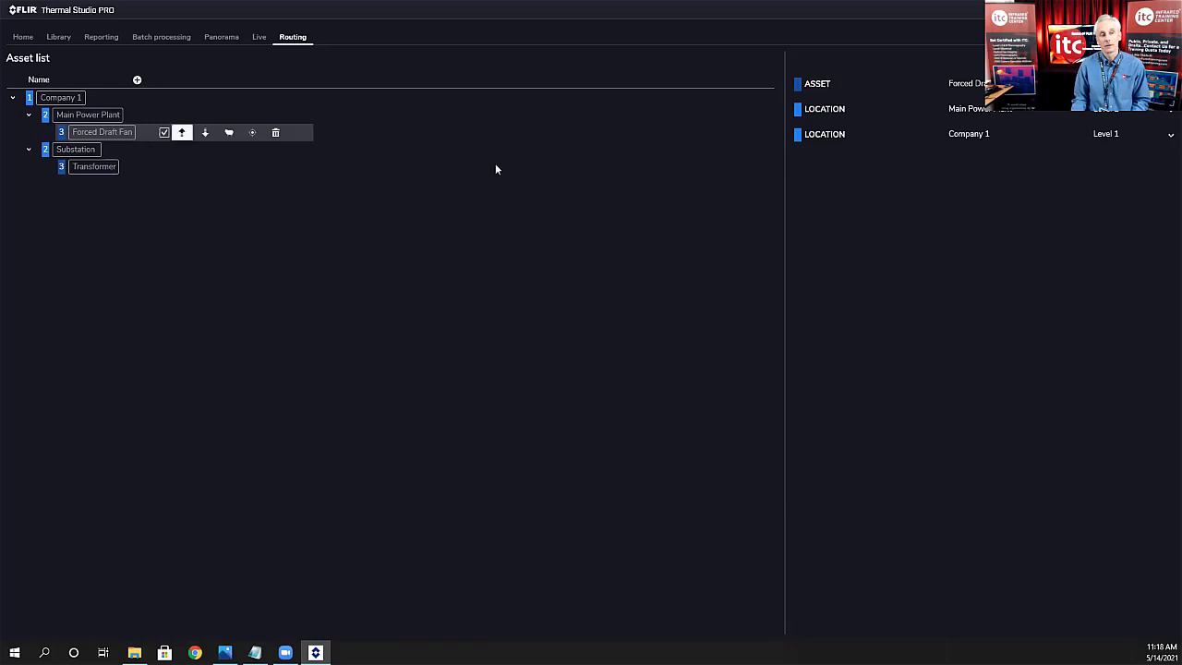
{"action": "left_click", "coordinate": [1171, 84]}
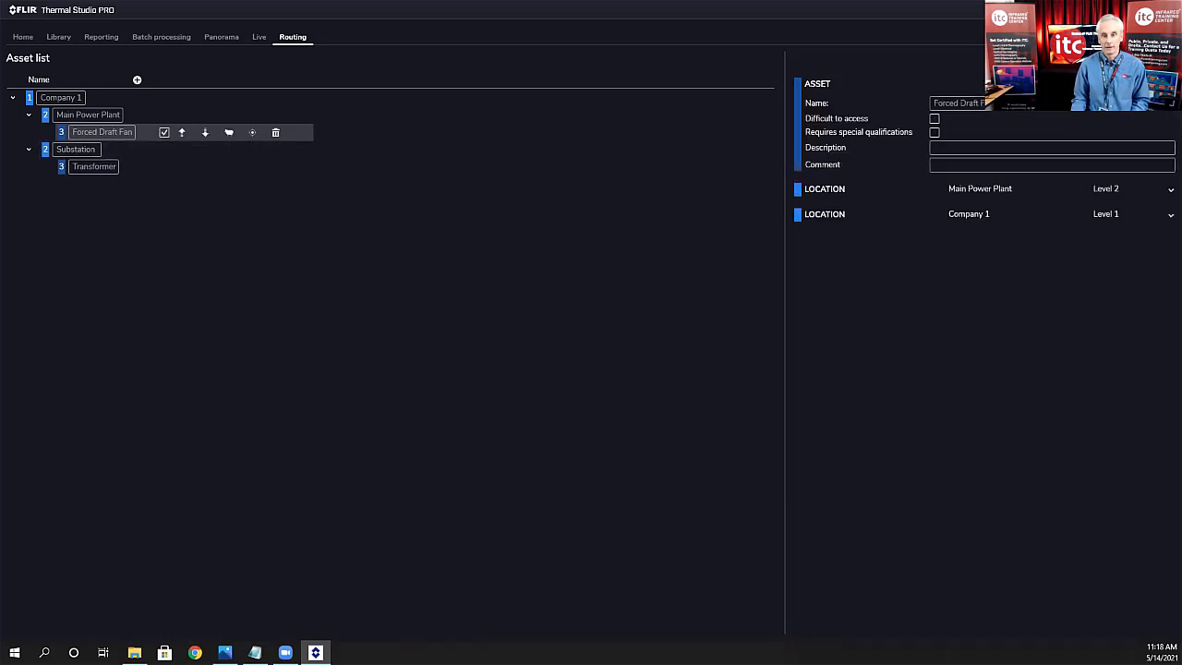
{"action": "left_click", "coordinate": [1170, 84]}
{"action": "left_click", "coordinate": [1170, 109]}
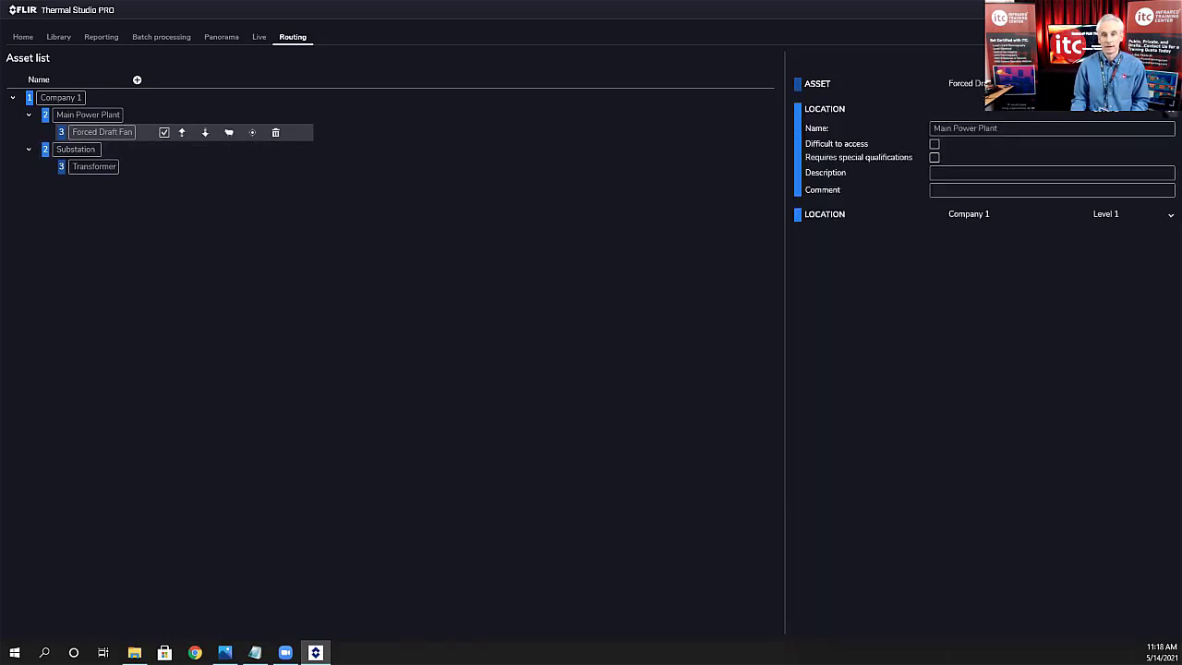
{"action": "left_click", "coordinate": [1170, 109]}
{"action": "left_click", "coordinate": [1171, 133]}
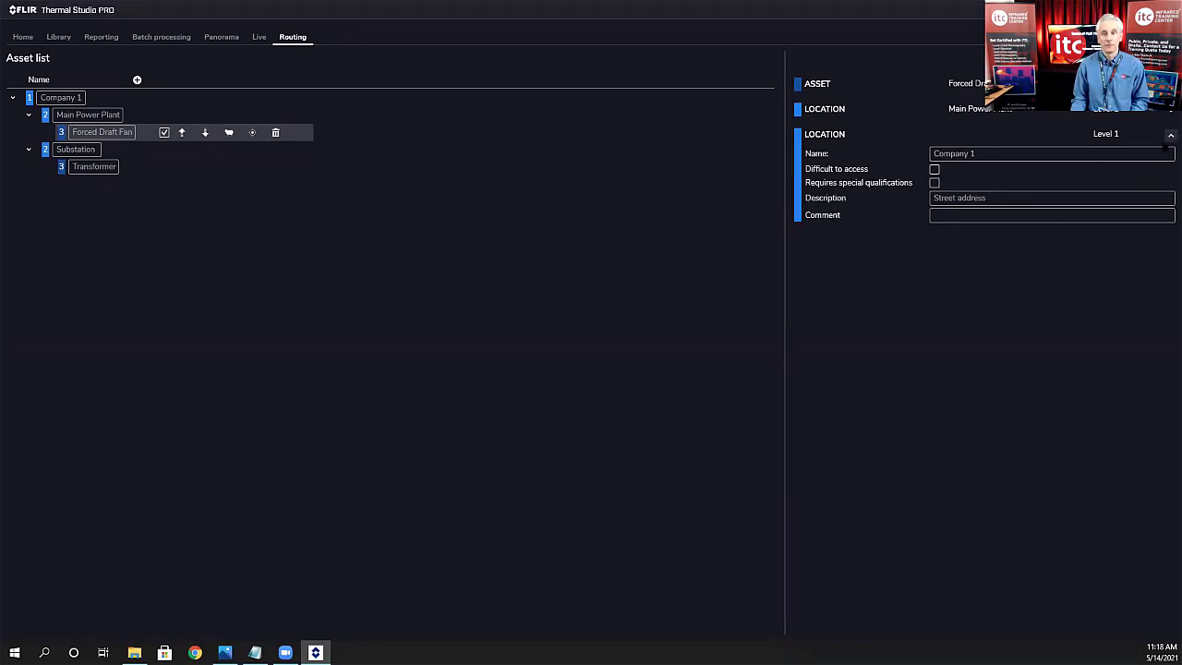
{"action": "left_click", "coordinate": [1170, 135]}
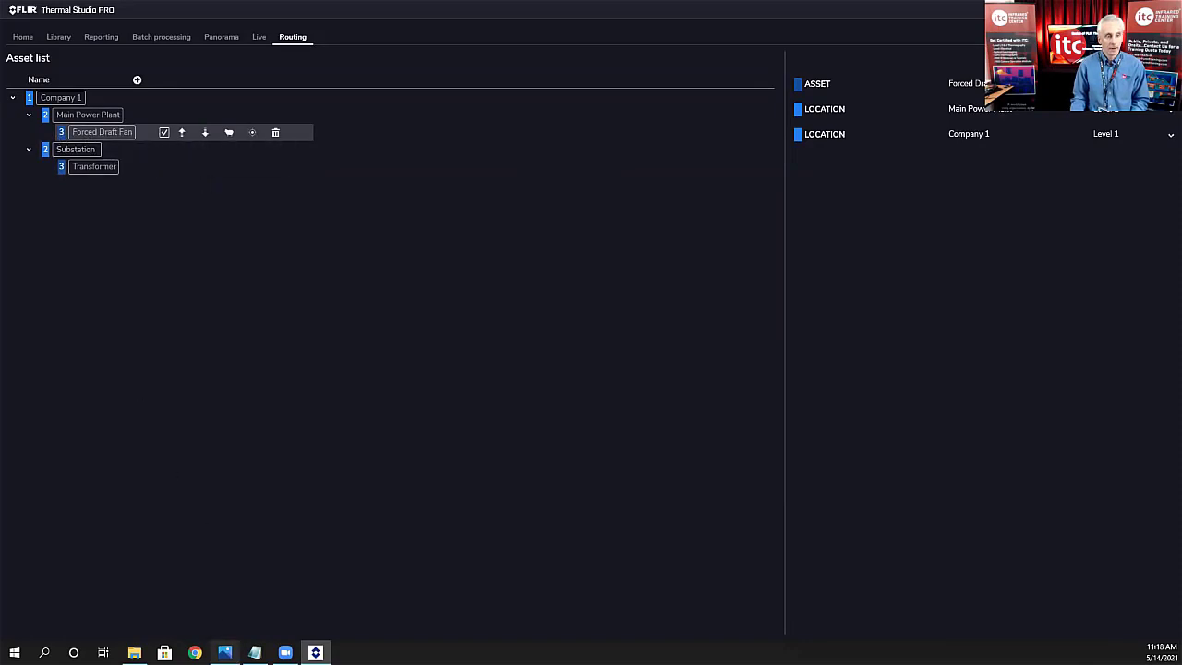
Step: Check the example asset list screenshot, and add a level 4 inspection point named Outboard Bearing under Forced Draft Fan
{"action": "left_click", "coordinate": [224, 651]}
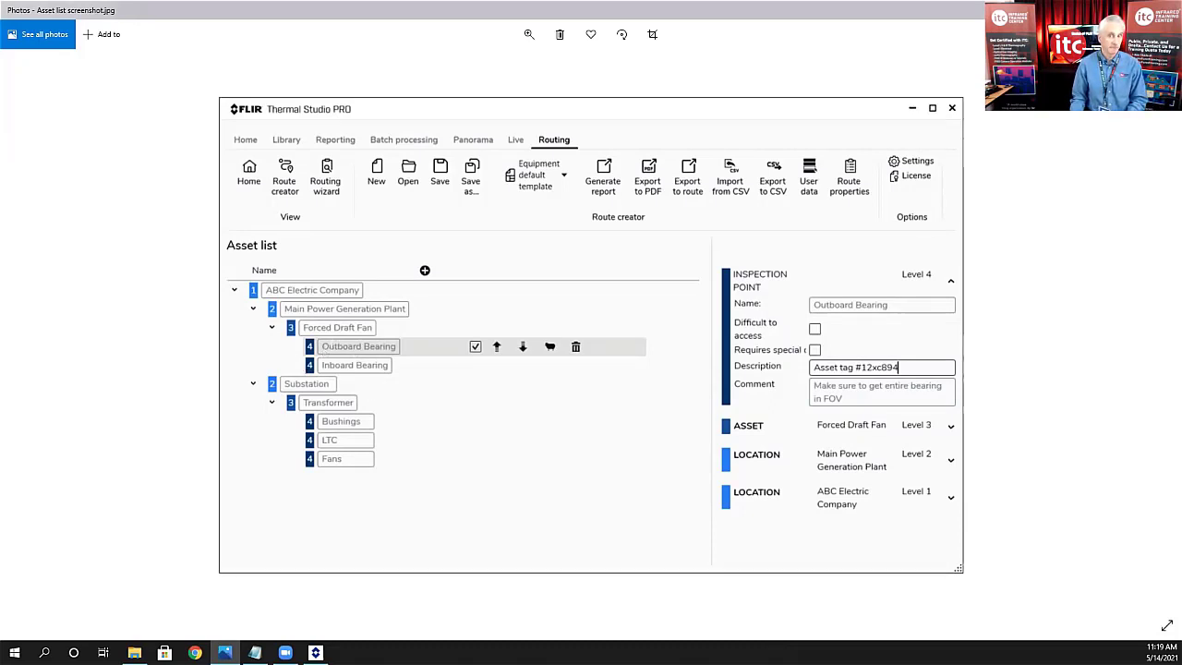
{"action": "left_click", "coordinate": [1111, 10]}
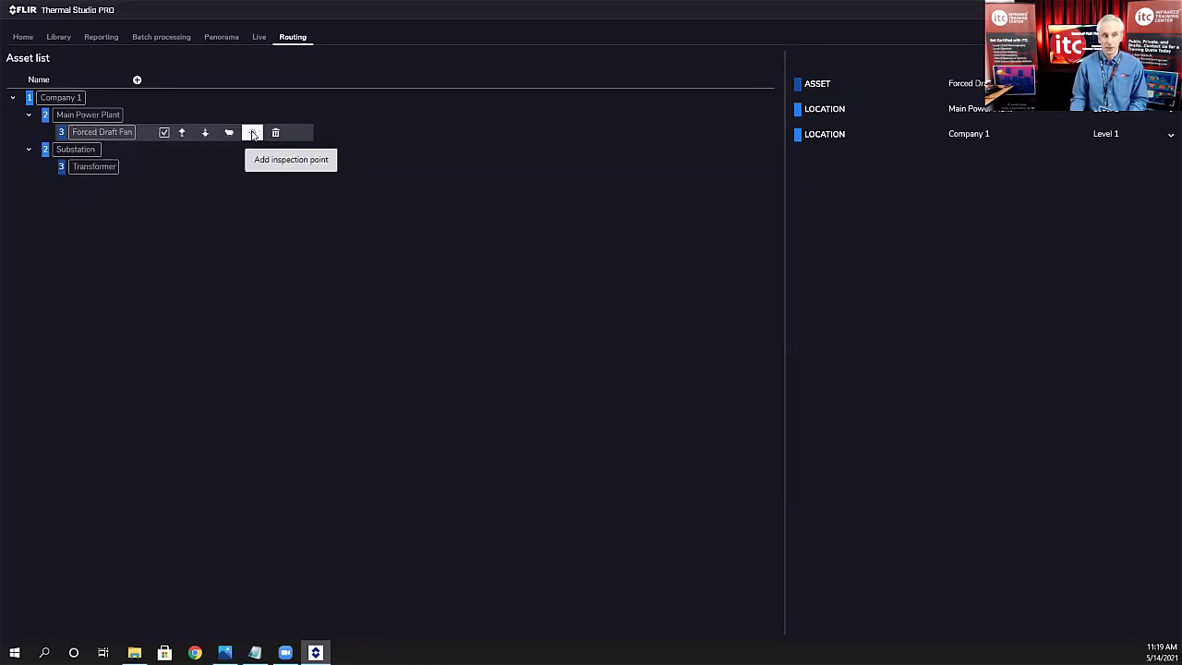
{"action": "mouse_move", "coordinate": [196, 99]}
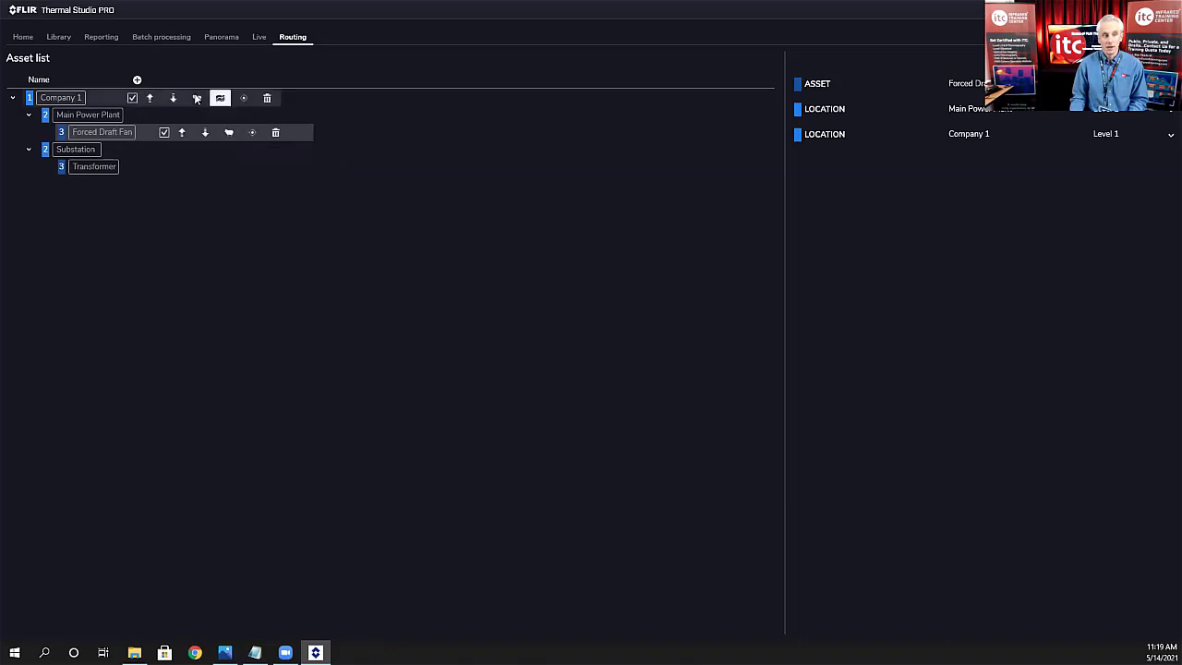
{"action": "left_click", "coordinate": [44, 115]}
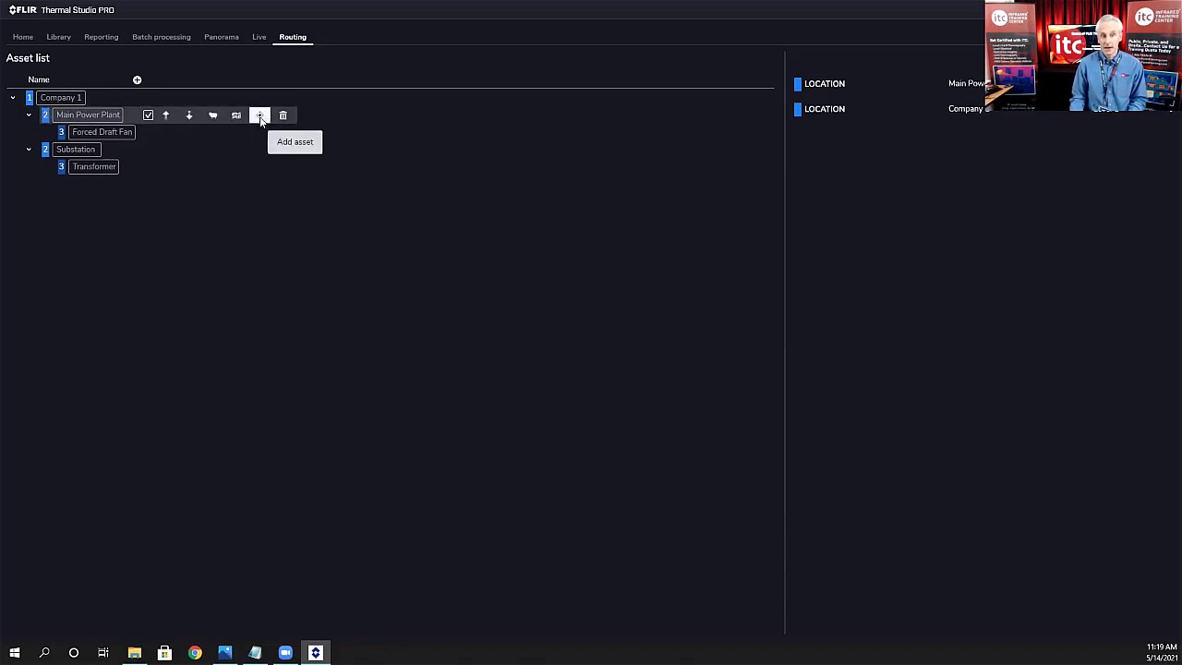
{"action": "left_click", "coordinate": [60, 131]}
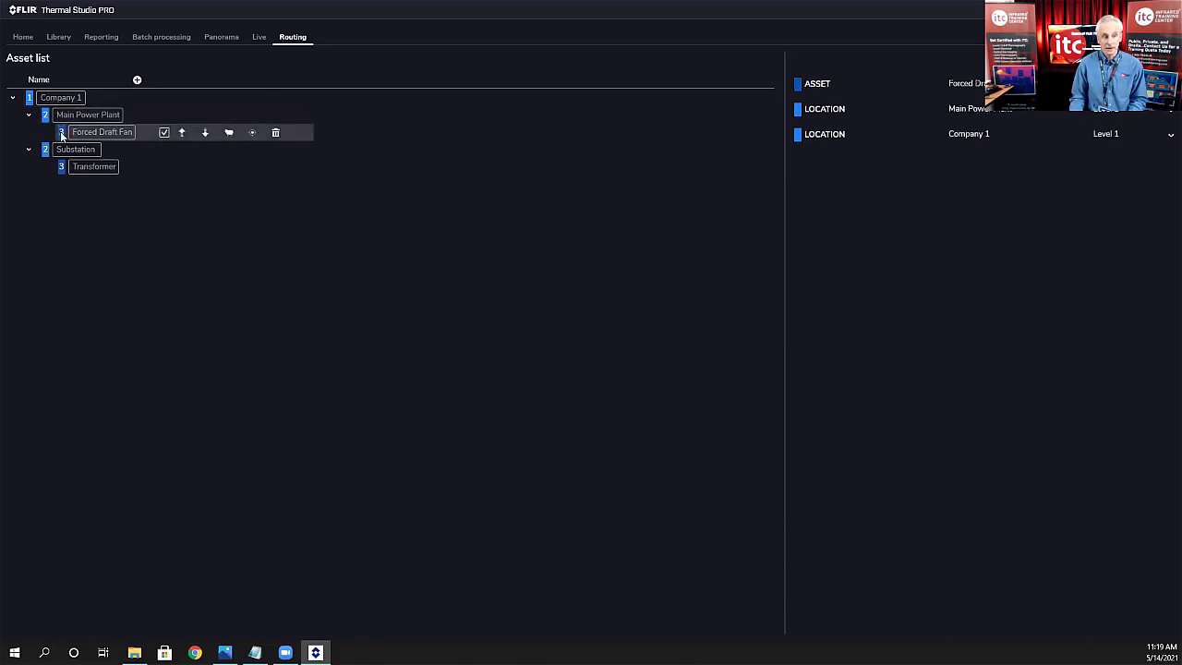
{"action": "left_click", "coordinate": [251, 134]}
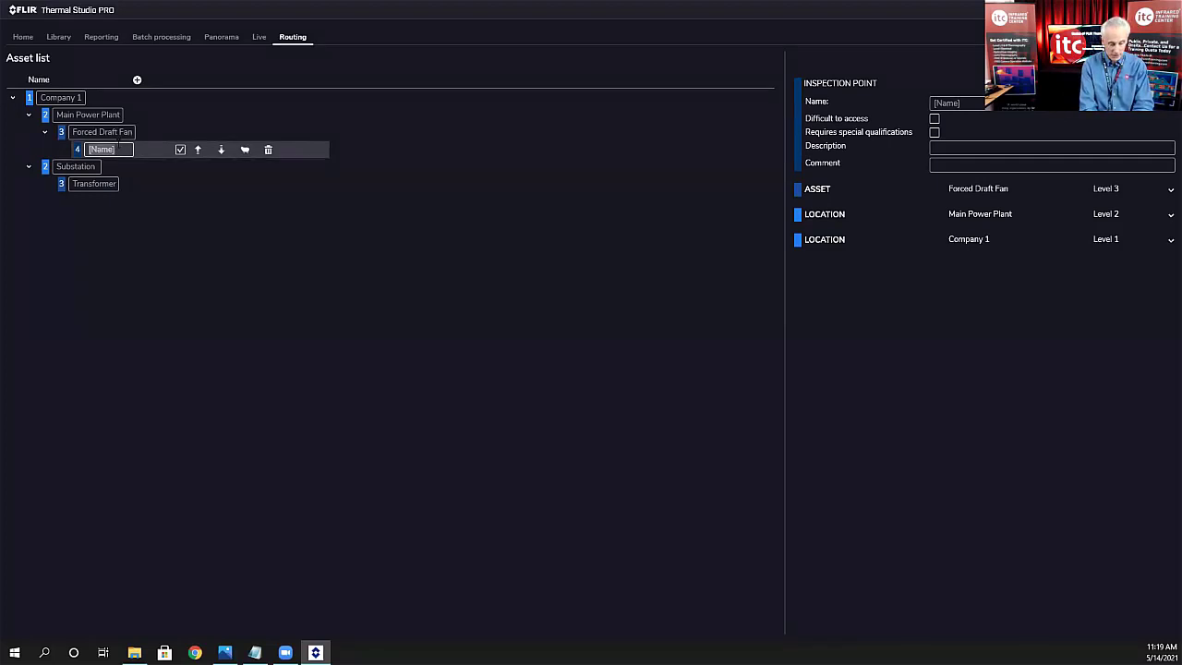
{"action": "type", "text": "Outbard"}
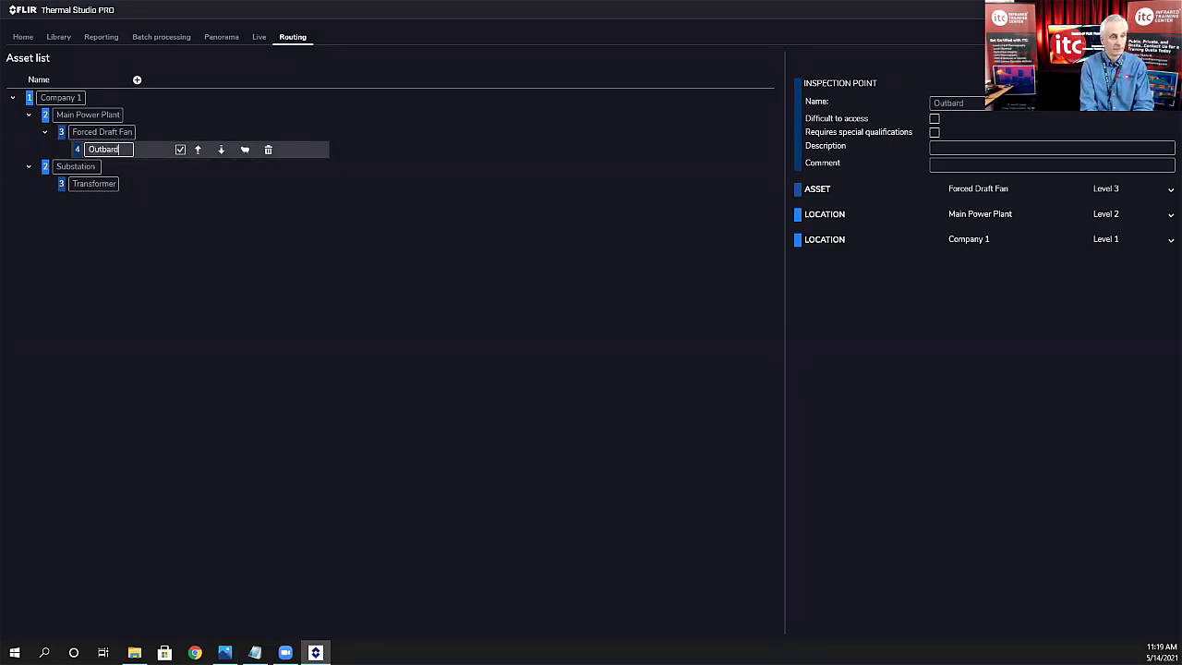
{"action": "key", "text": "BackSpace"}
{"action": "key", "text": "BackSpace"}
{"action": "key", "text": "BackSpace"}
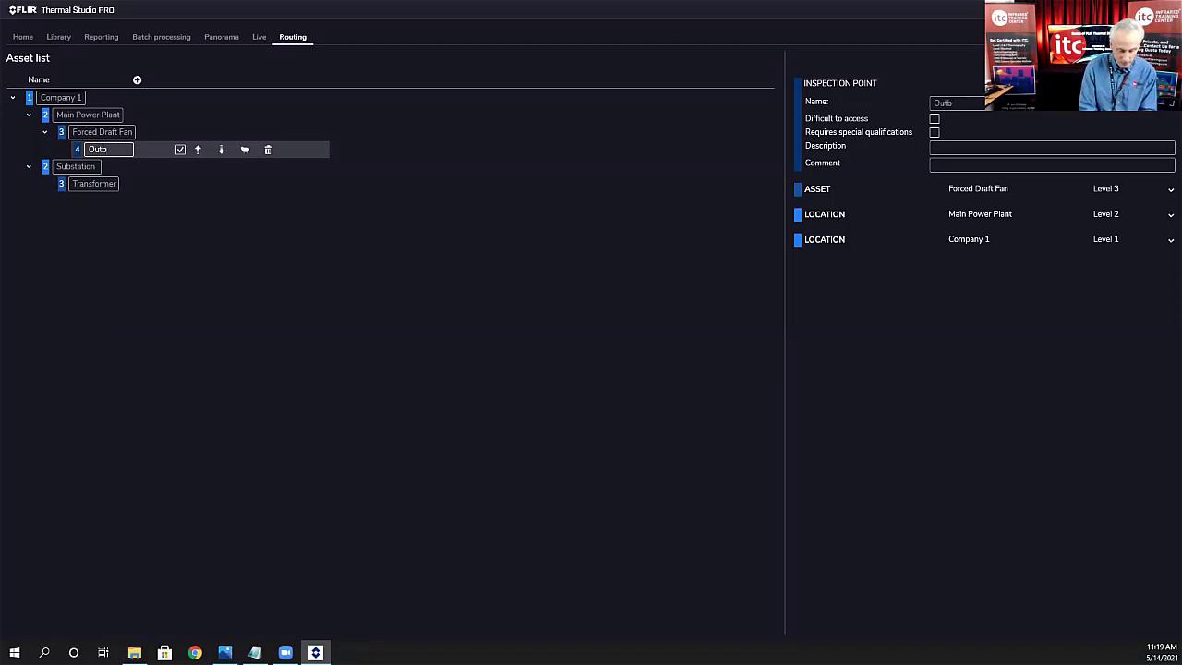
{"action": "type", "text": "oard"}
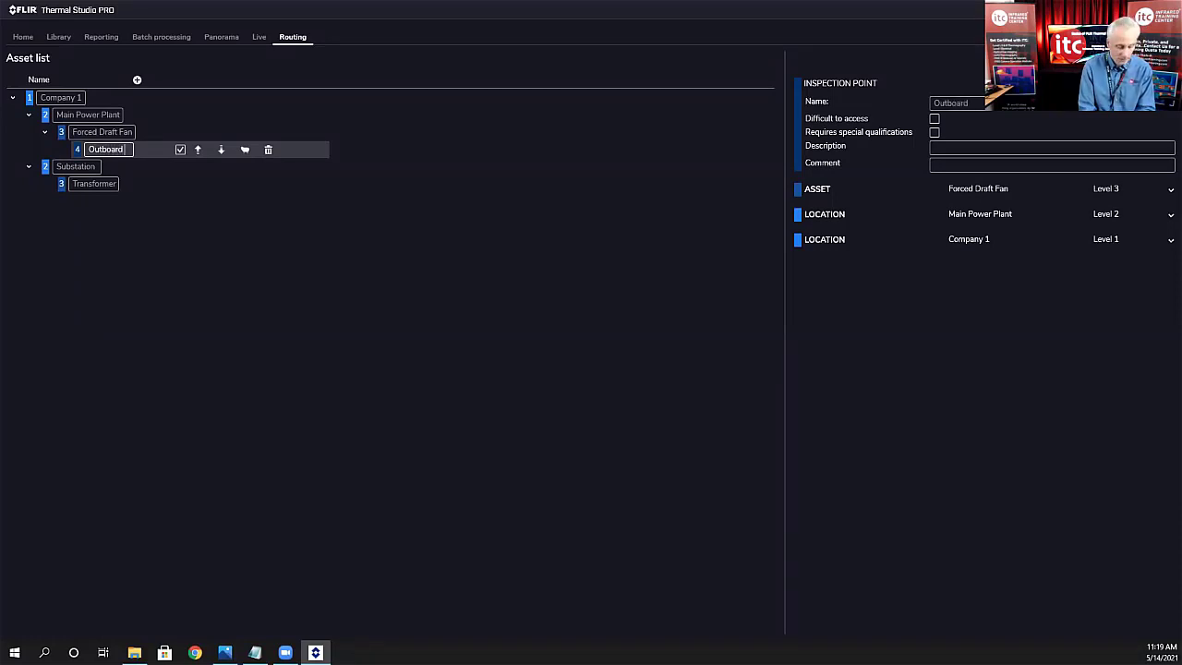
{"action": "type", "text": " Bearing"}
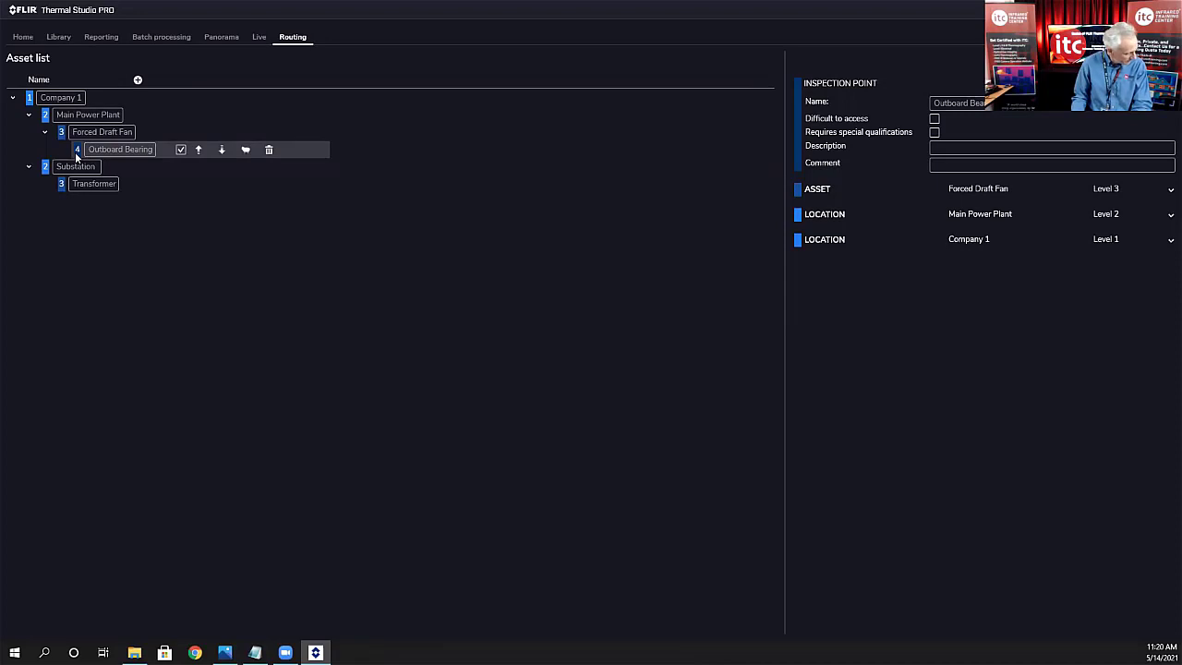
Step: Duplicate the Outboard Bearing inspection point under Forced Draft Fan and rename the copy Inboard Bearing
{"action": "left_click", "coordinate": [246, 151]}
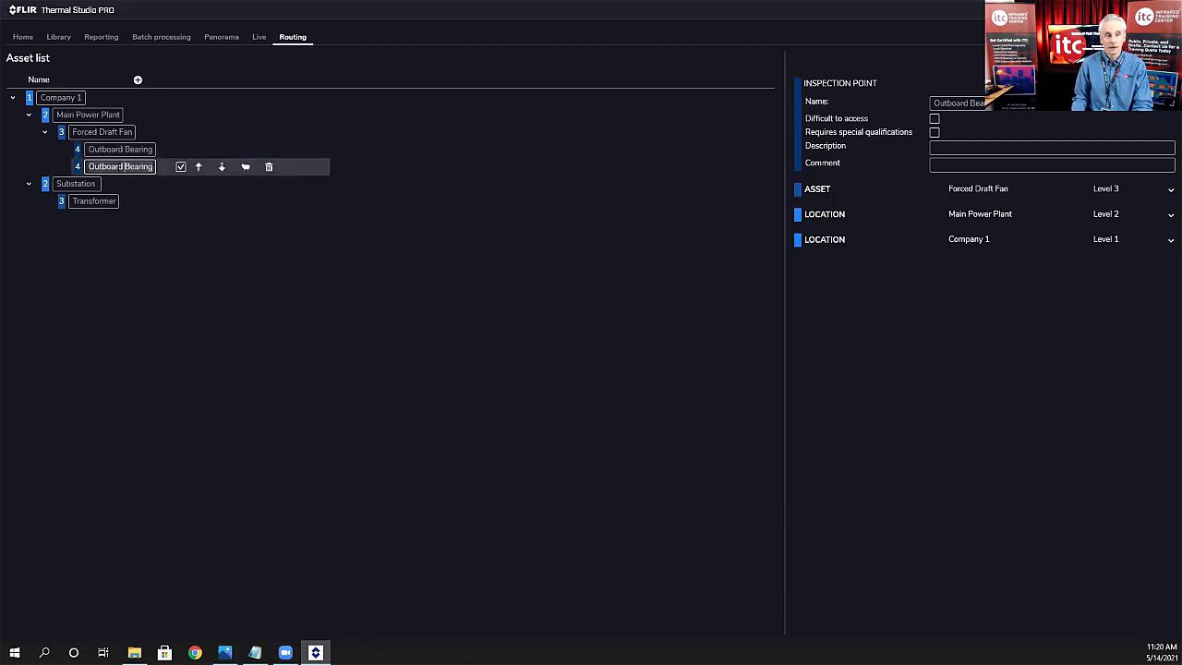
{"action": "left_click", "coordinate": [124, 166]}
{"action": "key", "text": "BackSpace"}
{"action": "key", "text": "BackSpace"}
{"action": "key", "text": "BackSpace"}
{"action": "key", "text": "BackSpace"}
{"action": "key", "text": "BackSpace"}
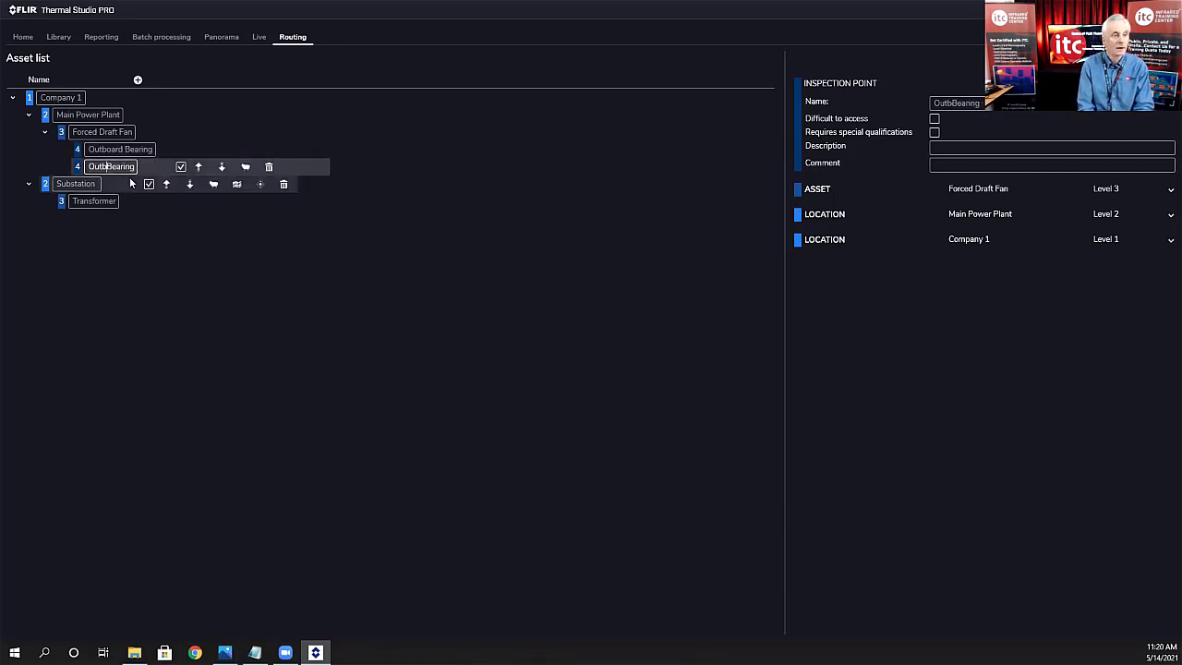
{"action": "key", "text": "BackSpace"}
{"action": "key", "text": "BackSpace"}
{"action": "key", "text": "BackSpace"}
{"action": "key", "text": "BackSpace"}
{"action": "type", "text": "In"}
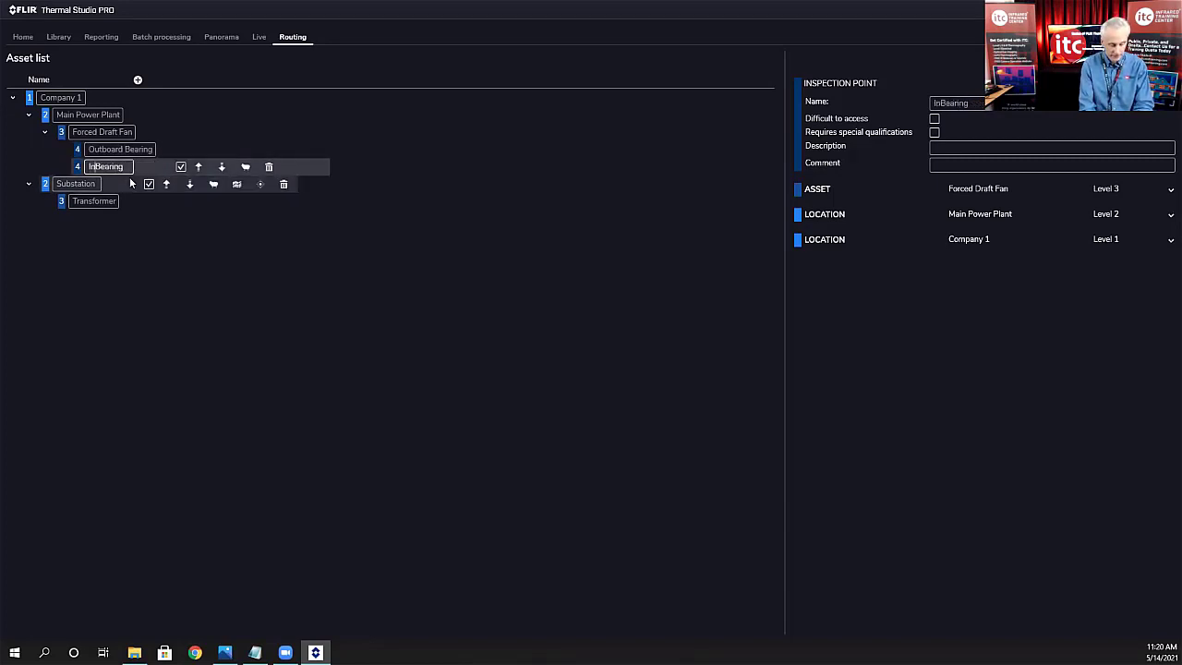
{"action": "type", "text": "board"}
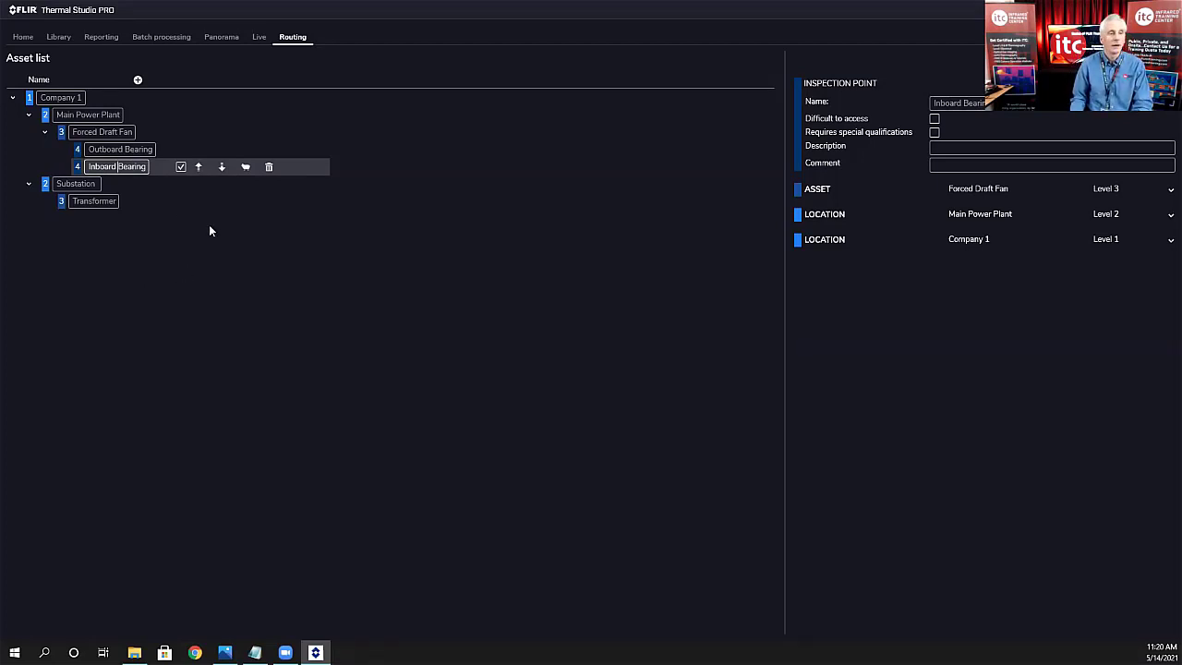
Step: Select the Outboard Bearing inspection point and switch its Difficult to access and Requires special qualifications options on and back off
{"action": "left_click", "coordinate": [80, 153]}
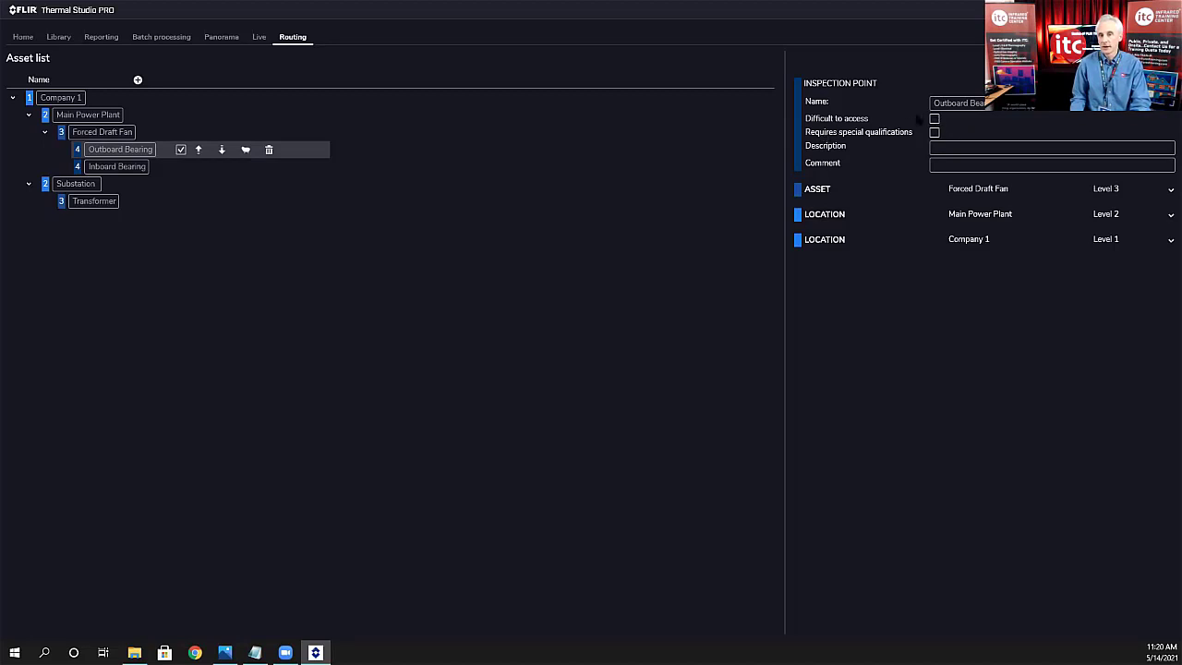
{"action": "left_click", "coordinate": [933, 119]}
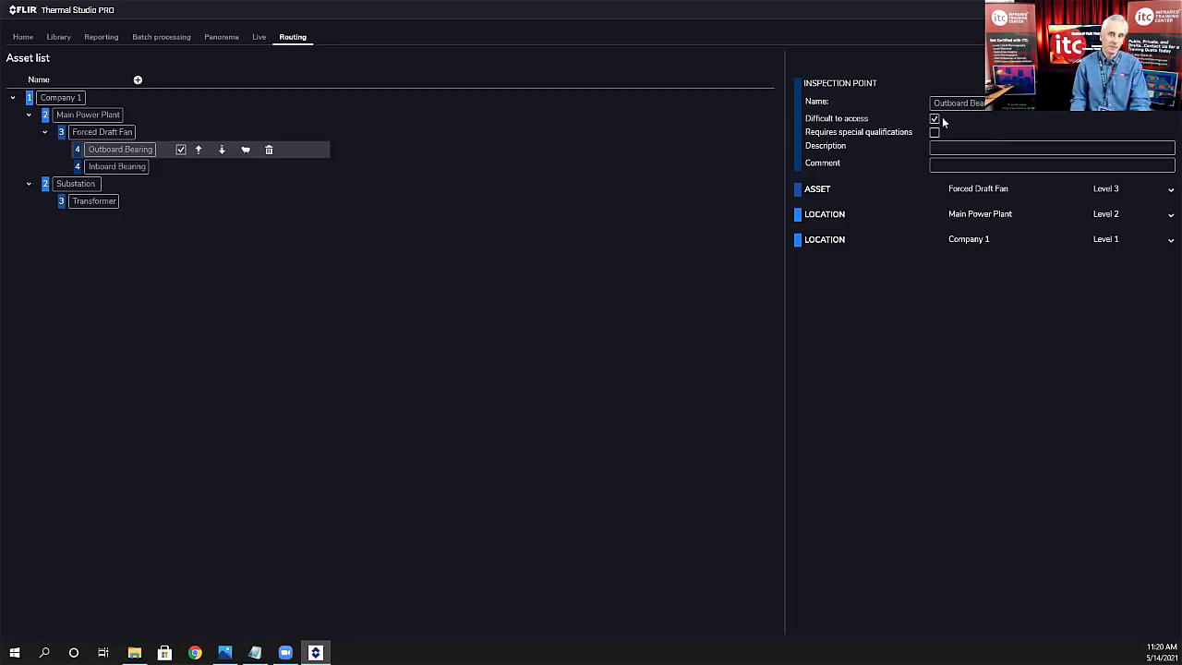
{"action": "left_click", "coordinate": [933, 119]}
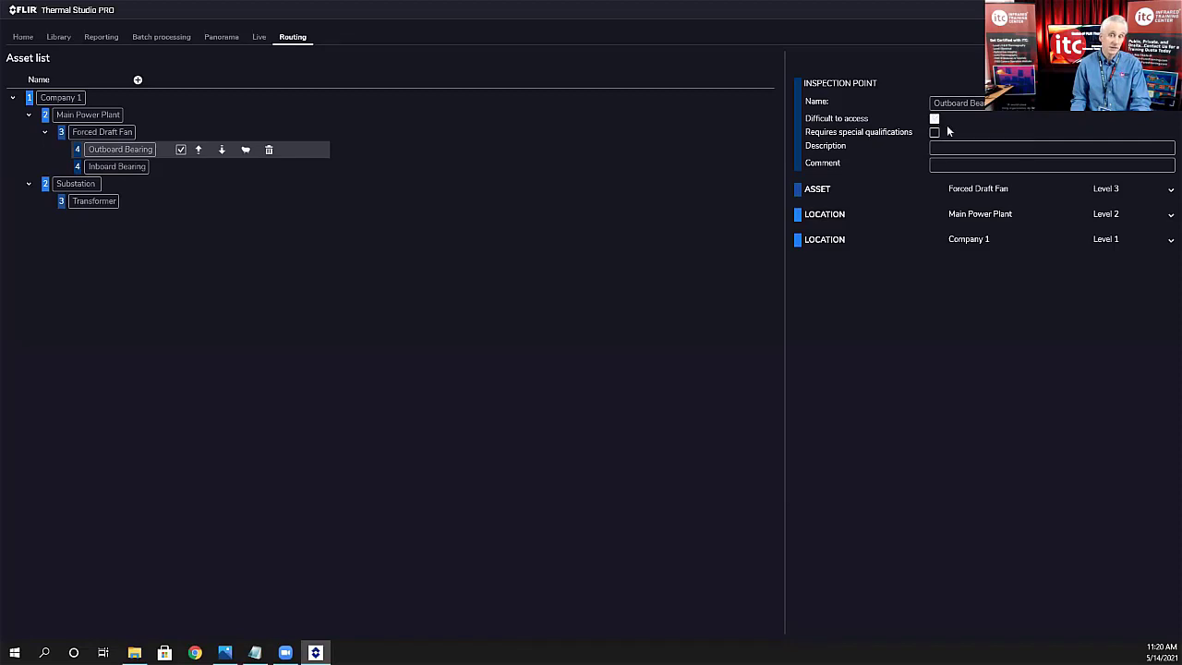
{"action": "left_click", "coordinate": [933, 133]}
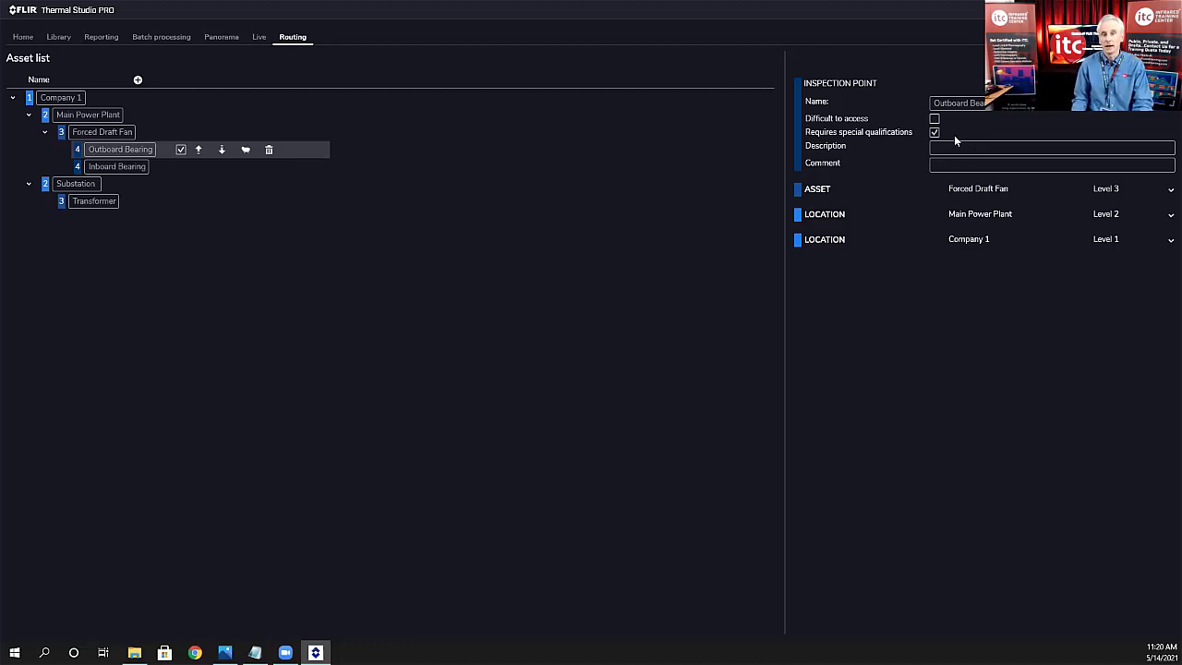
{"action": "left_click", "coordinate": [933, 132]}
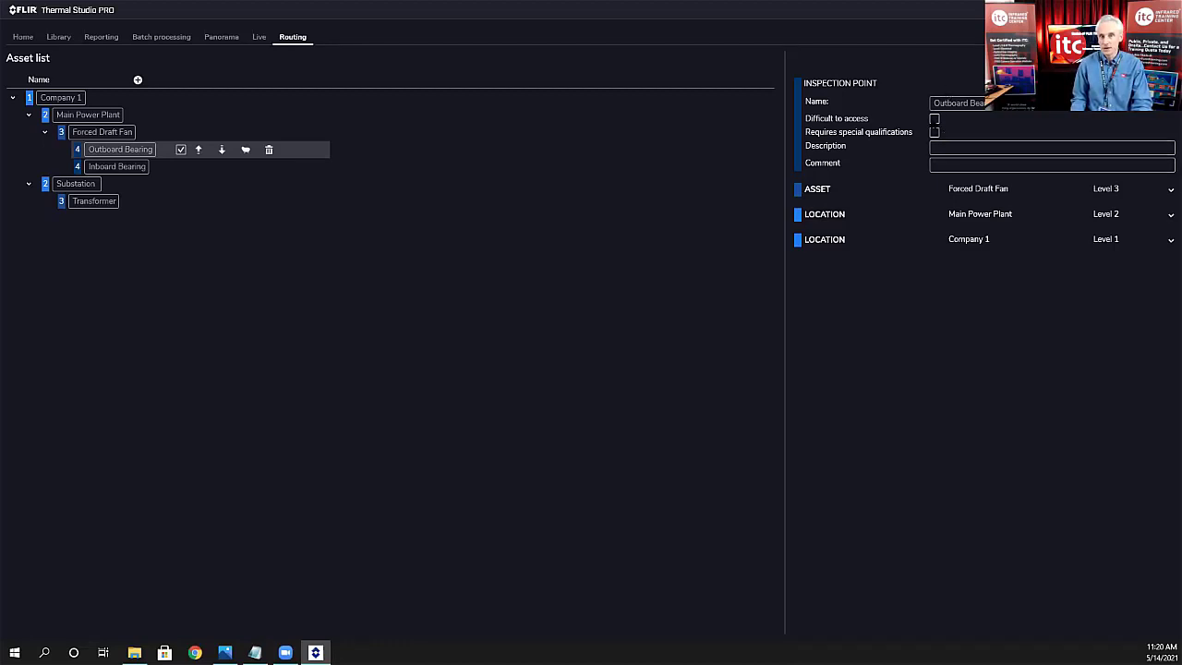
Step: Enter "Asset # ABC456" as the description of the Outboard Bearing inspection point
{"action": "left_click", "coordinate": [942, 150]}
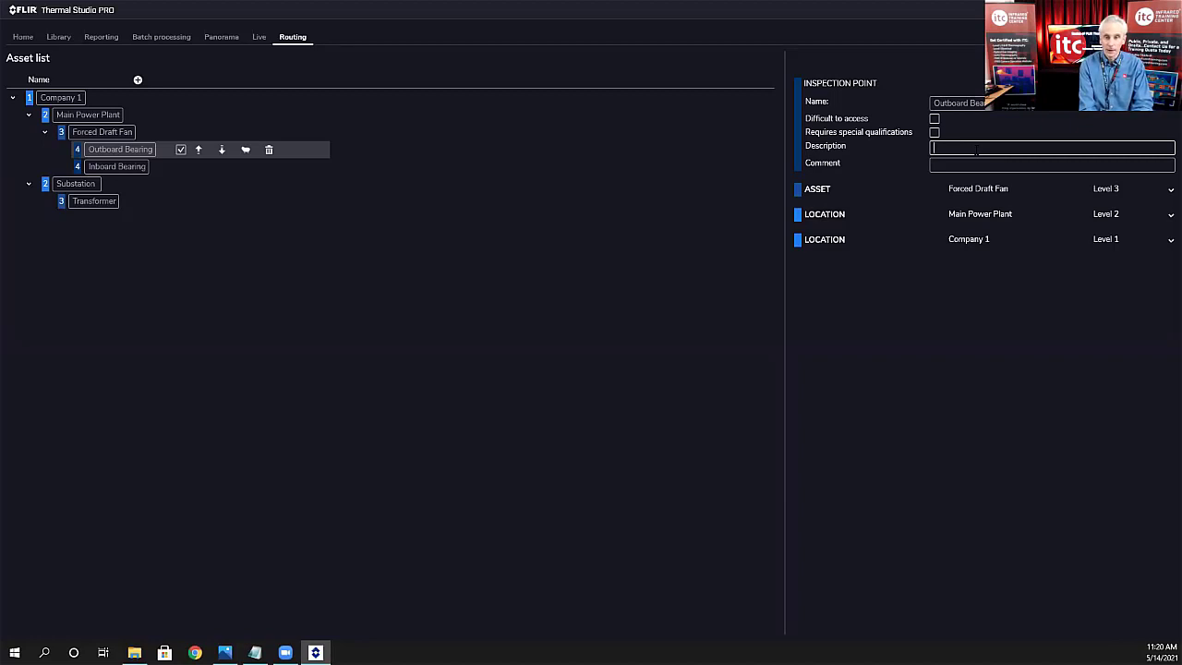
{"action": "type", "text": "Asset"}
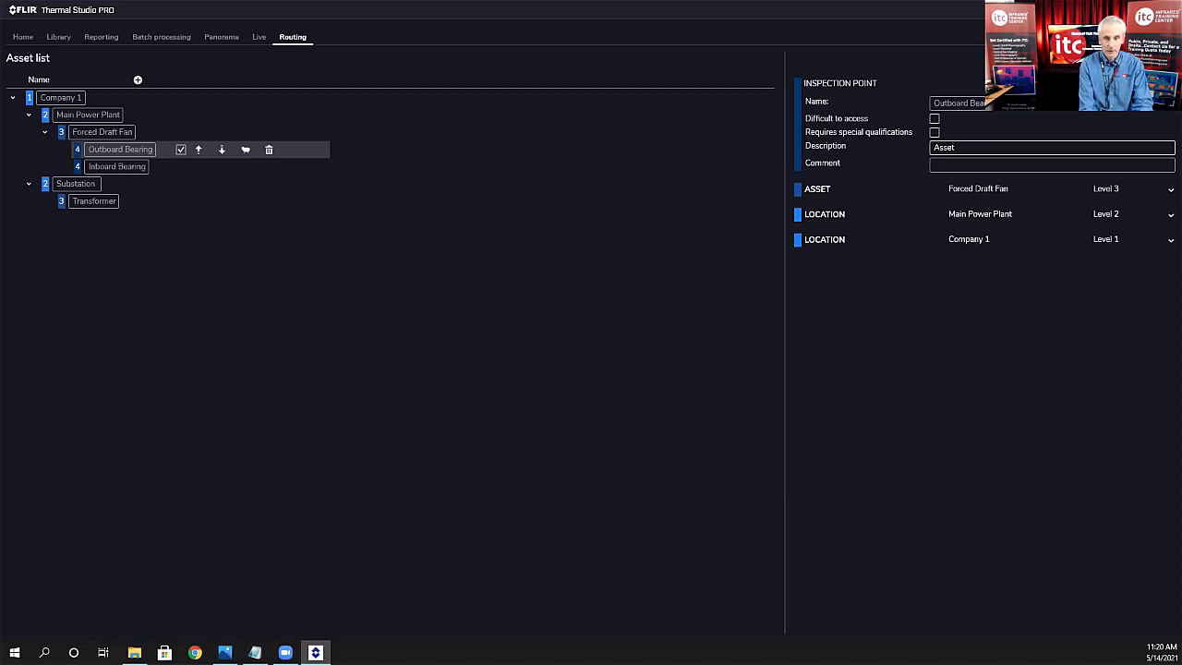
{"action": "type", "text": " # ABC"}
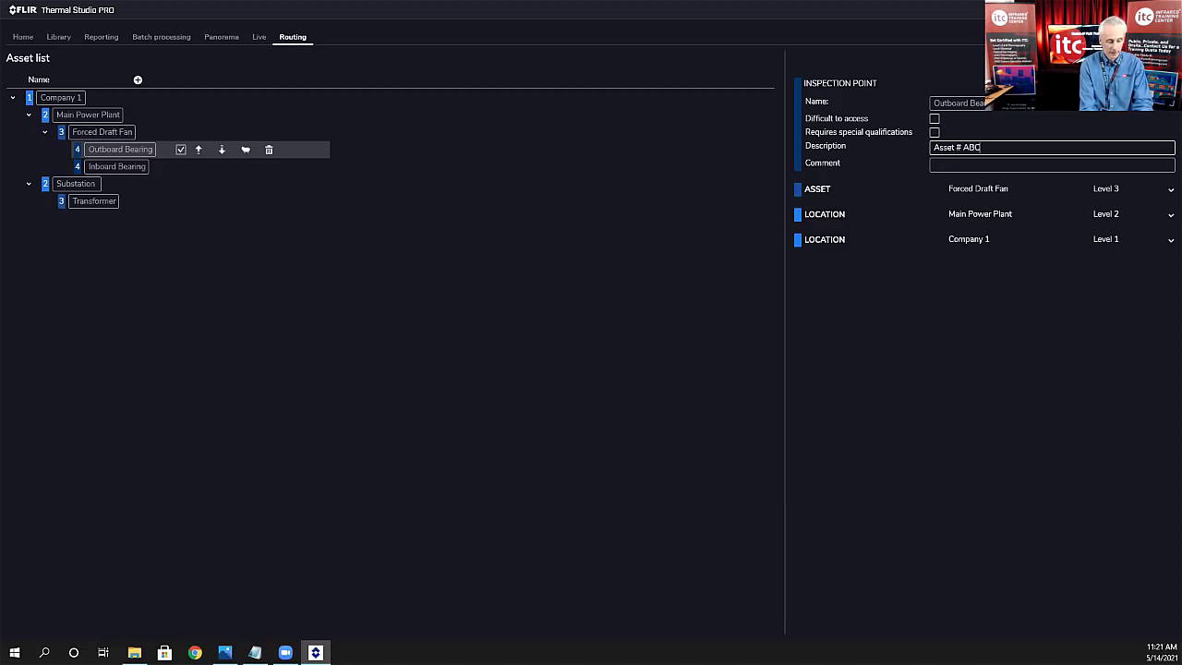
{"action": "type", "text": "456y7"}
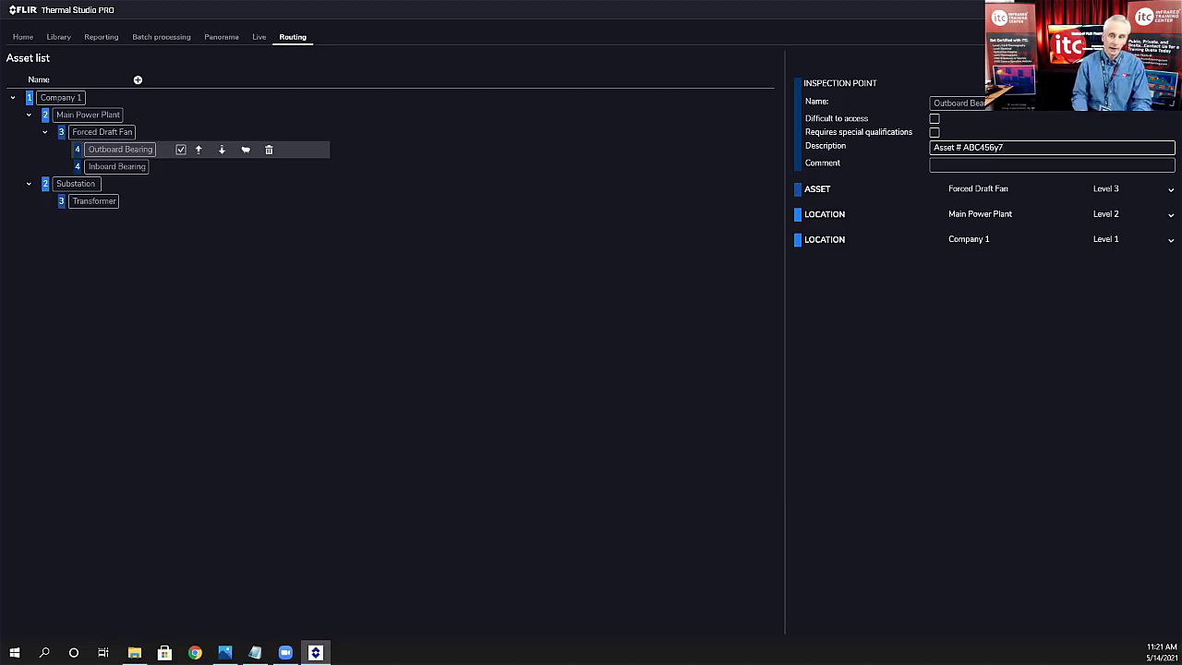
{"action": "key", "text": "BackSpace"}
{"action": "key", "text": "BackSpace"}
{"action": "key", "text": "BackSpace"}
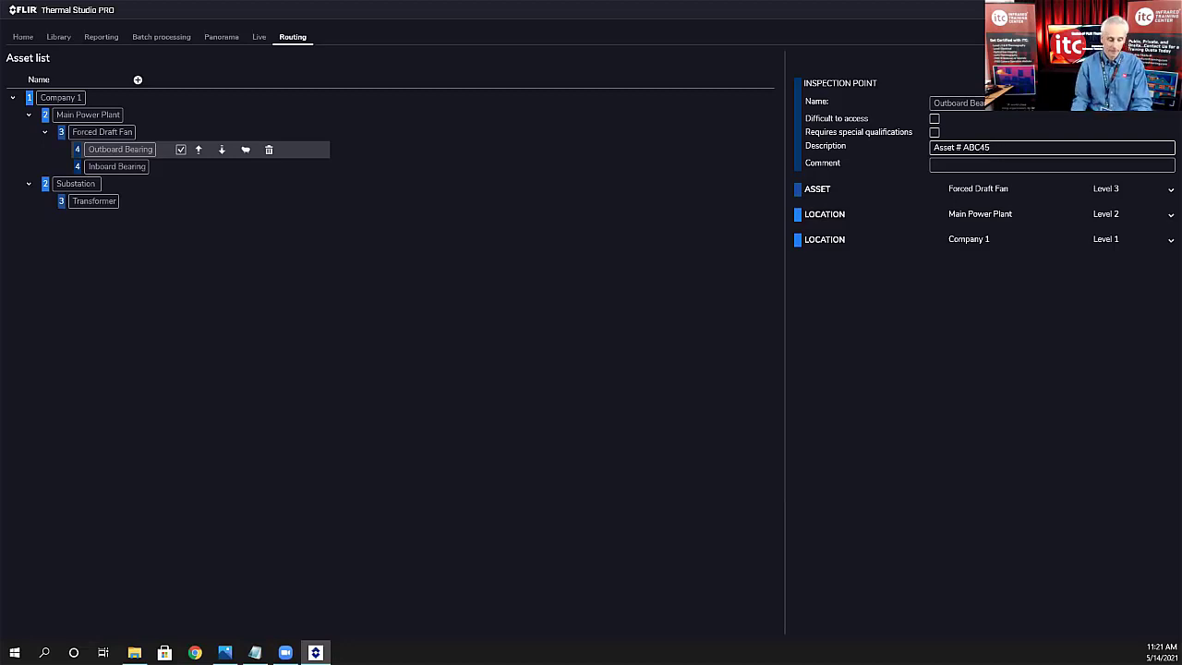
{"action": "type", "text": "6"}
Step: Enter "Get entire bearing in FOV" as the comment of the Outboard Bearing inspection point
{"action": "left_click", "coordinate": [952, 163]}
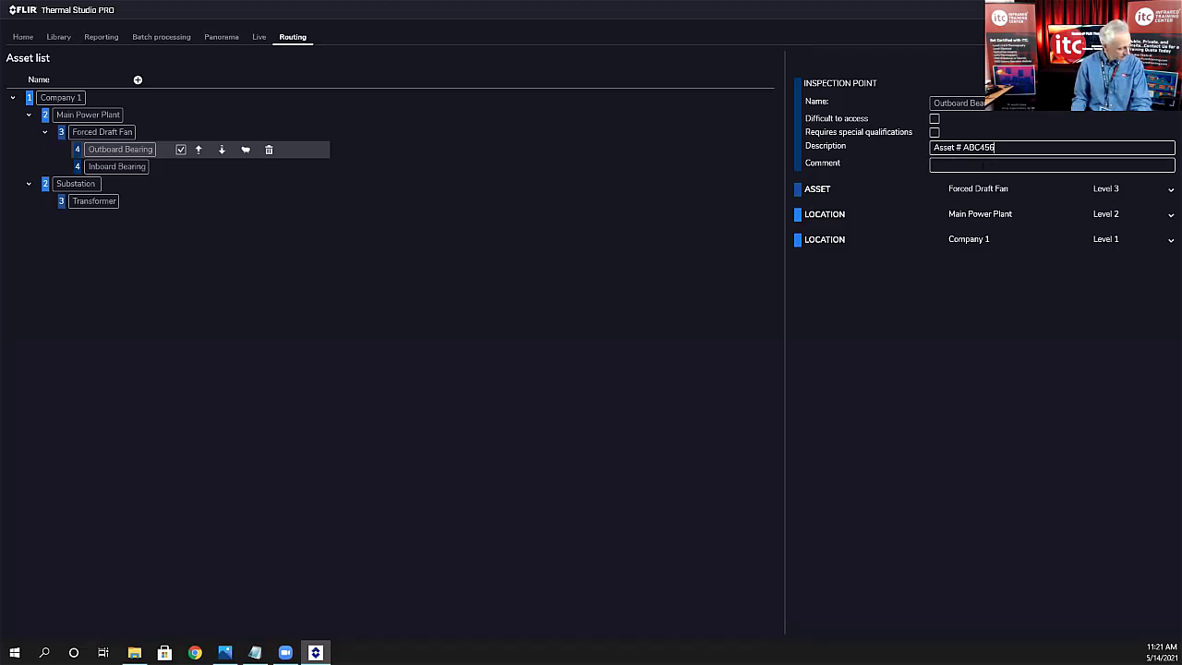
{"action": "left_click", "coordinate": [990, 166]}
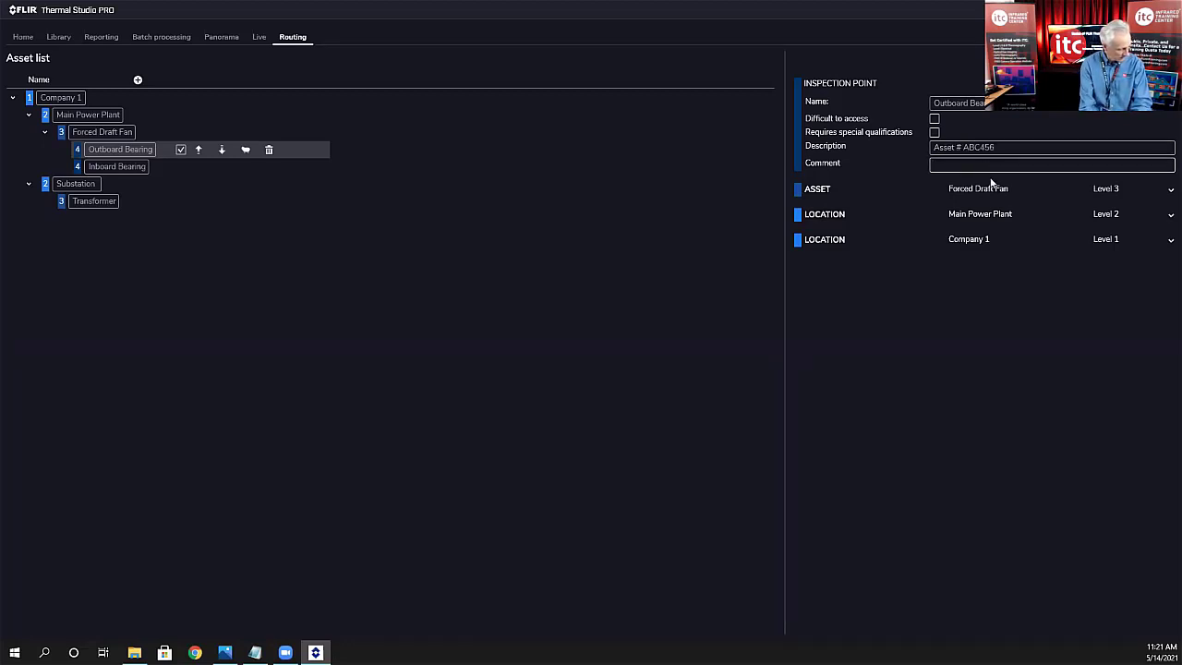
{"action": "type", "text": "G"}
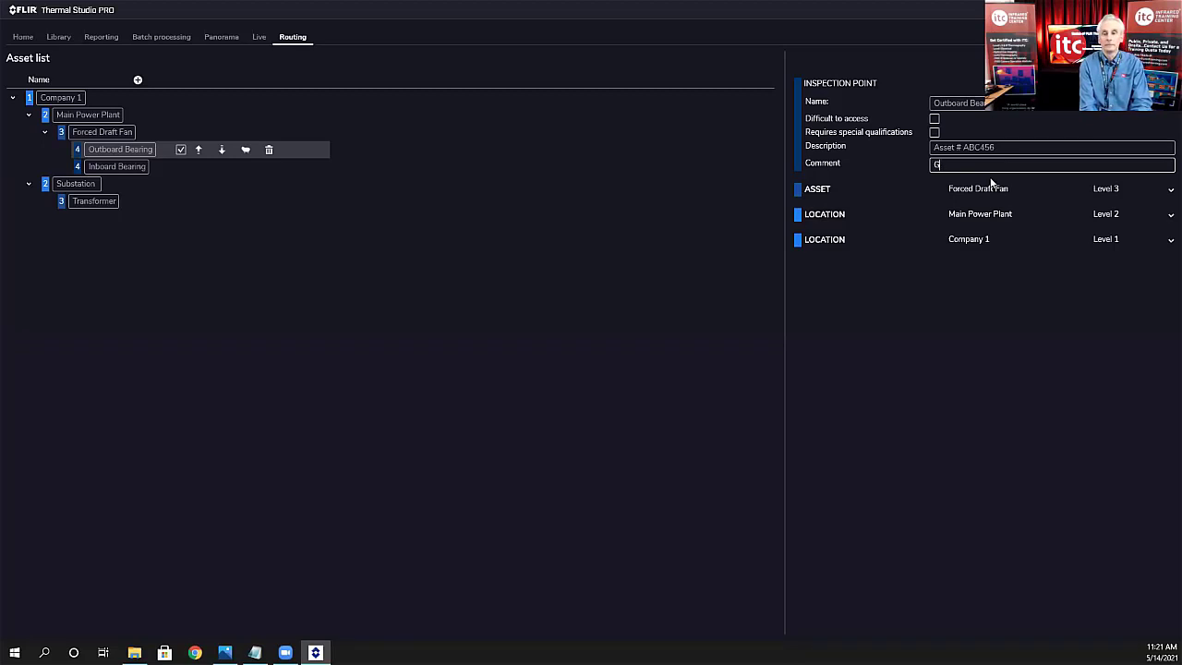
{"action": "type", "text": "et entire bear"}
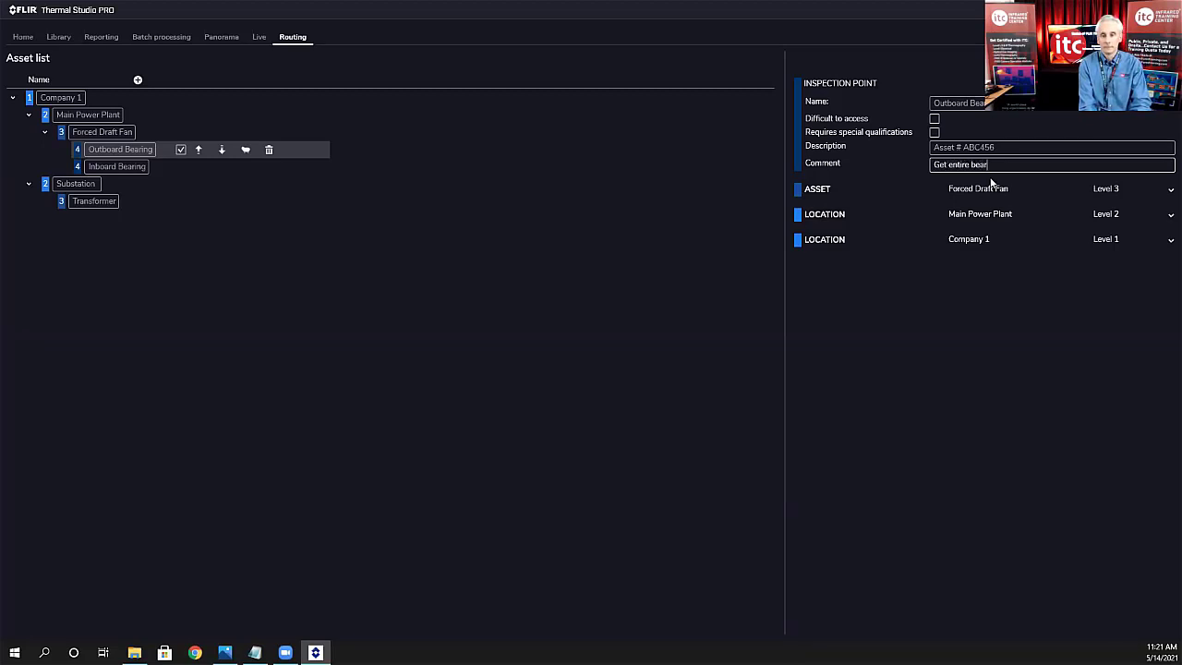
{"action": "type", "text": "ing in F"}
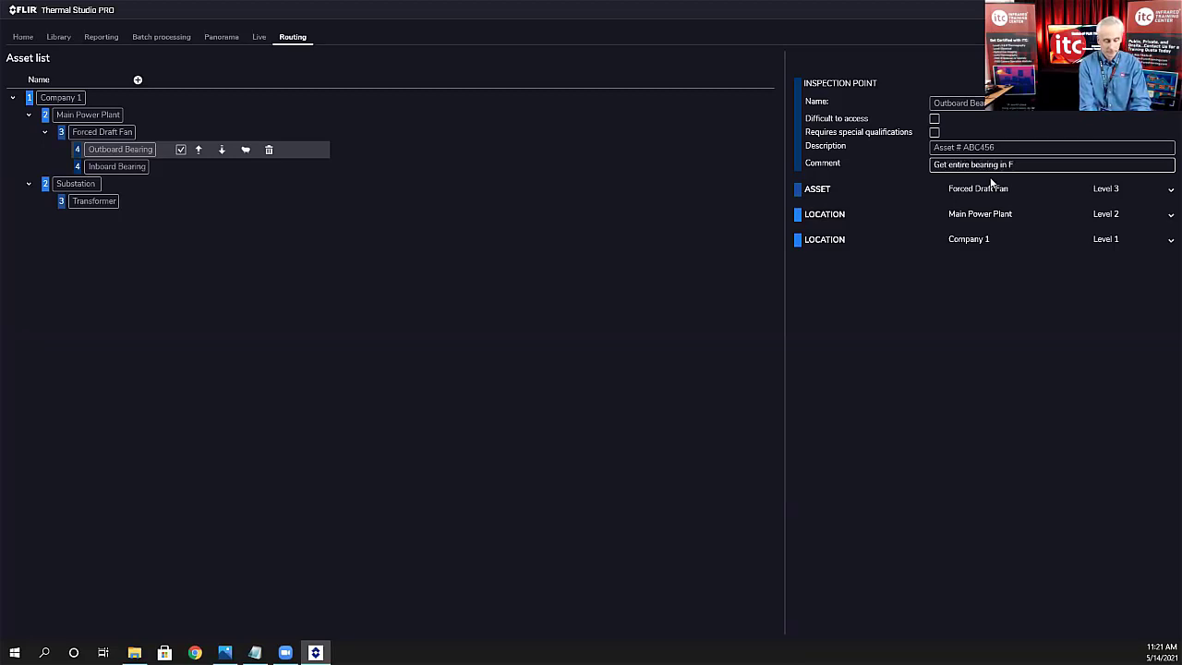
{"action": "type", "text": "OV"}
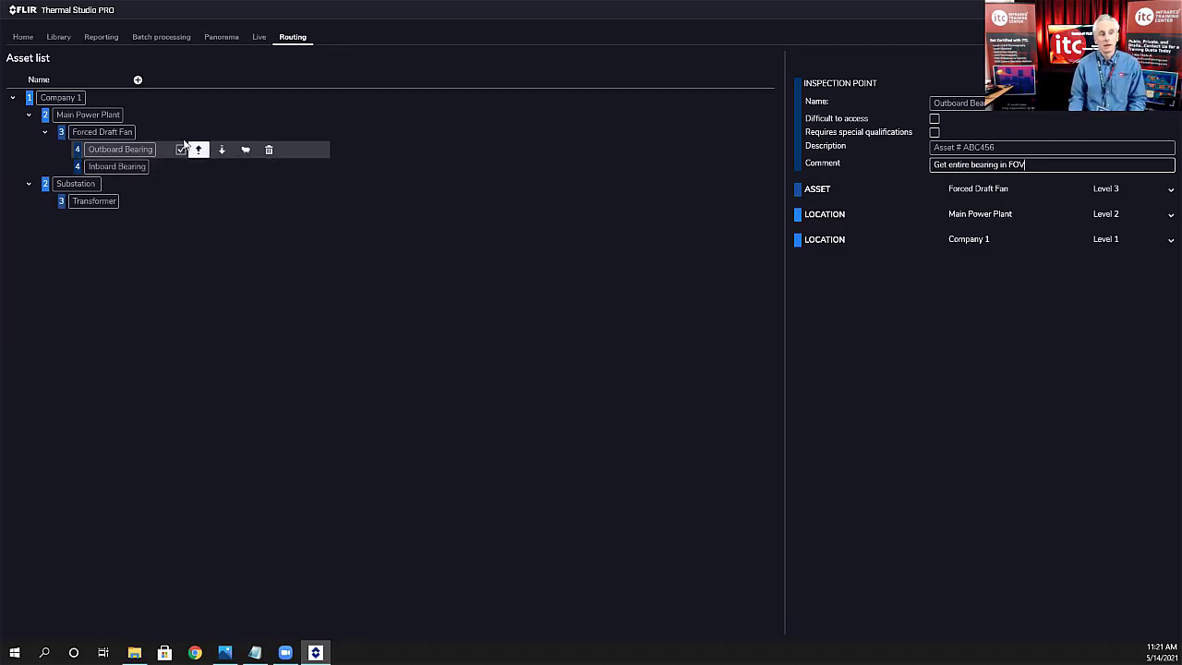
Step: Enter "Asset #XYZ2345" as the description of the Inboard Bearing inspection point, leave its comment blank, and reselect Outboard Bearing
{"action": "left_click", "coordinate": [78, 168]}
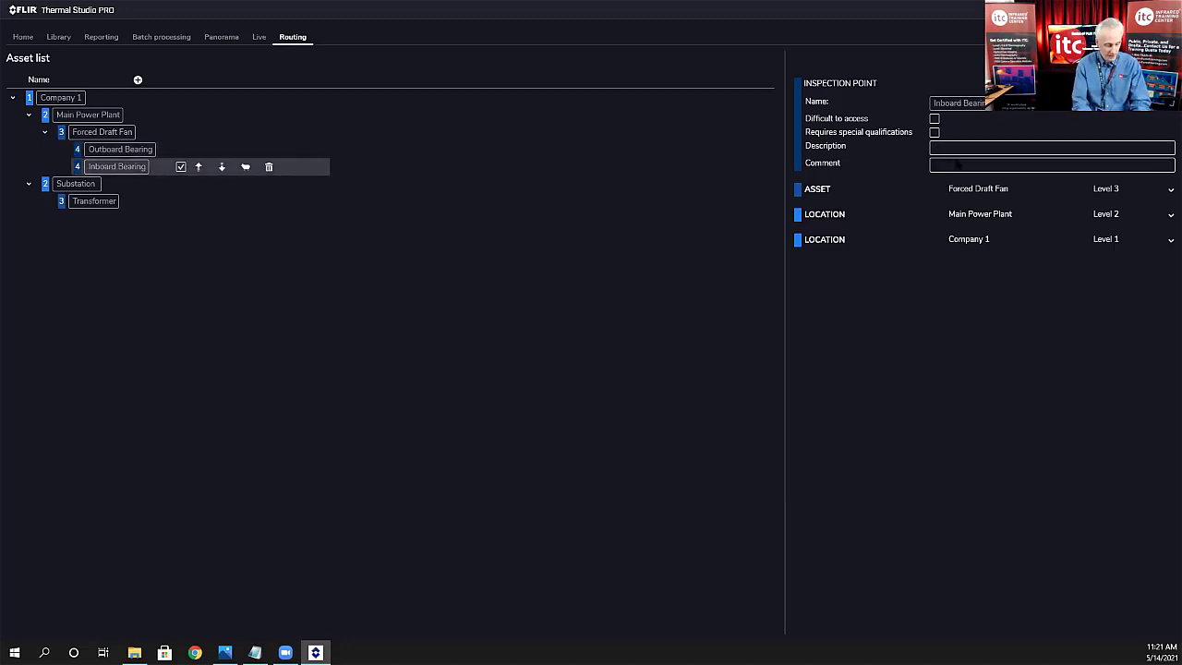
{"action": "type", "text": "Asset"}
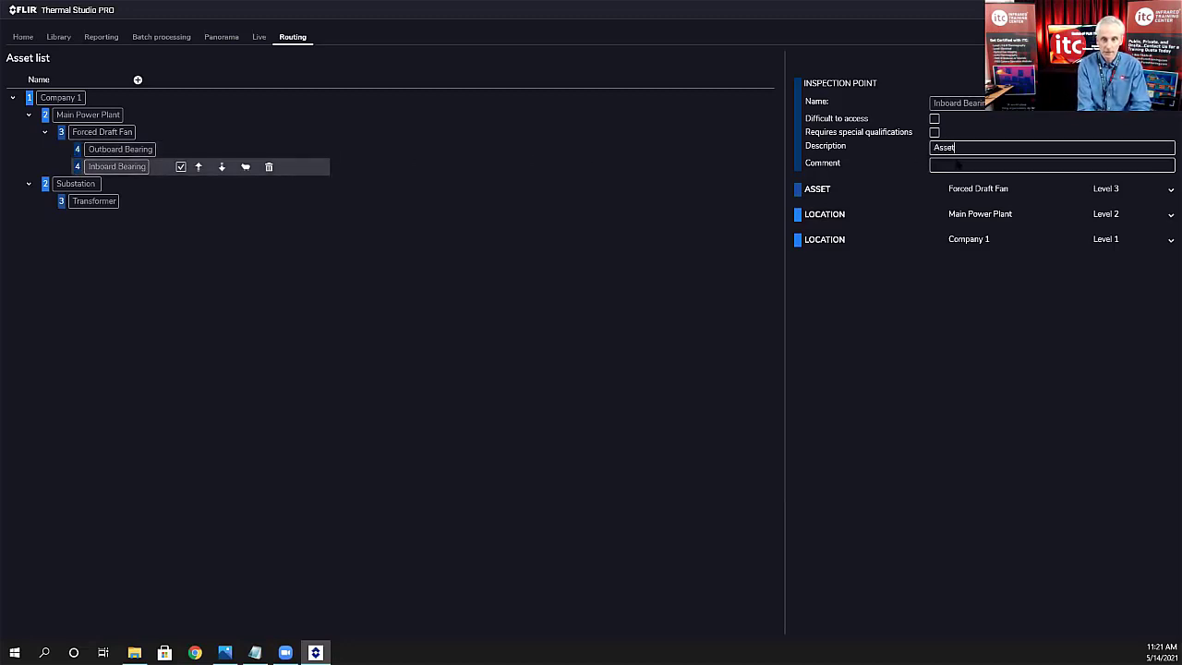
{"action": "type", "text": " #"}
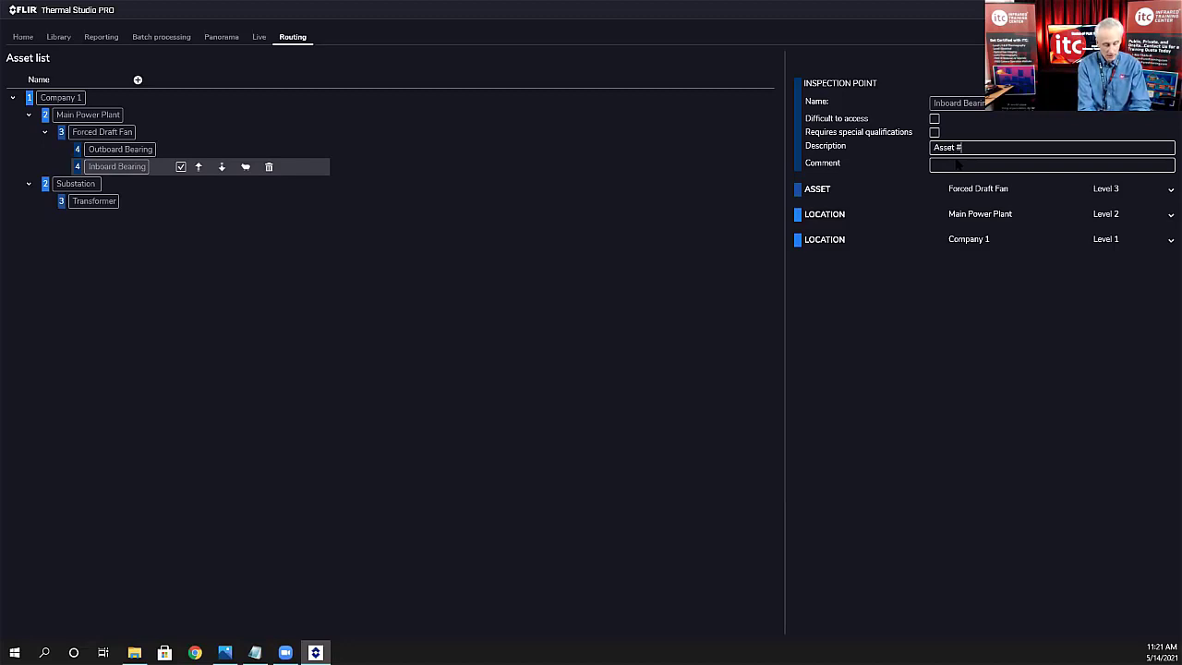
{"action": "type", "text": "X"}
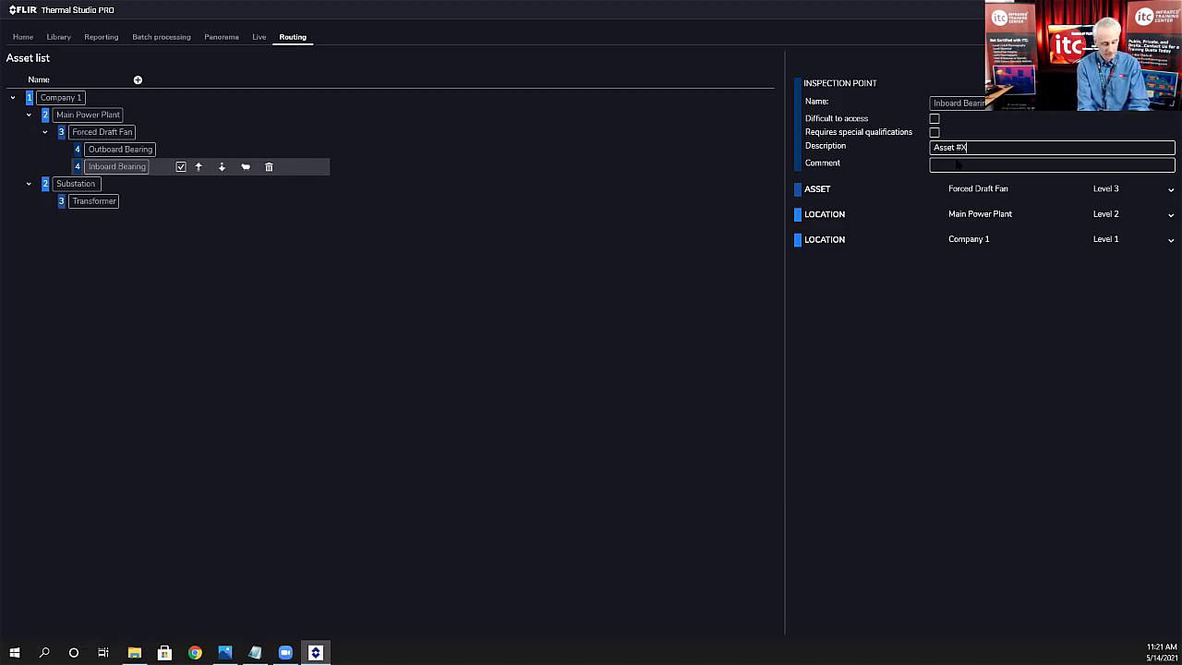
{"action": "type", "text": "YZ"}
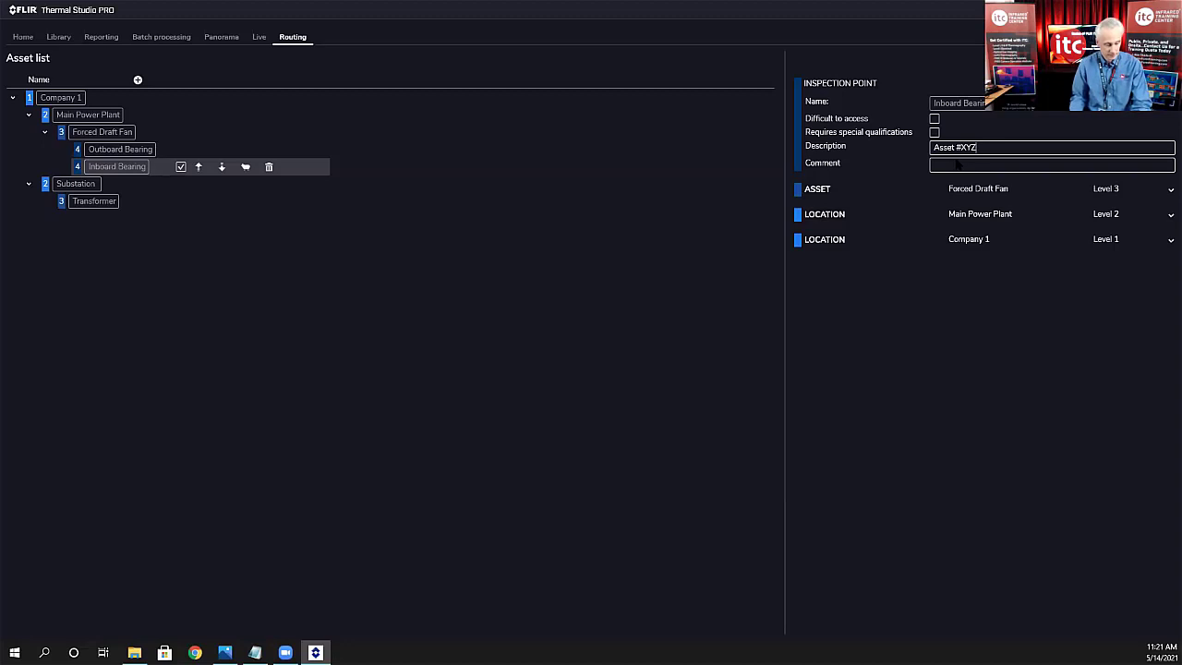
{"action": "type", "text": "2345"}
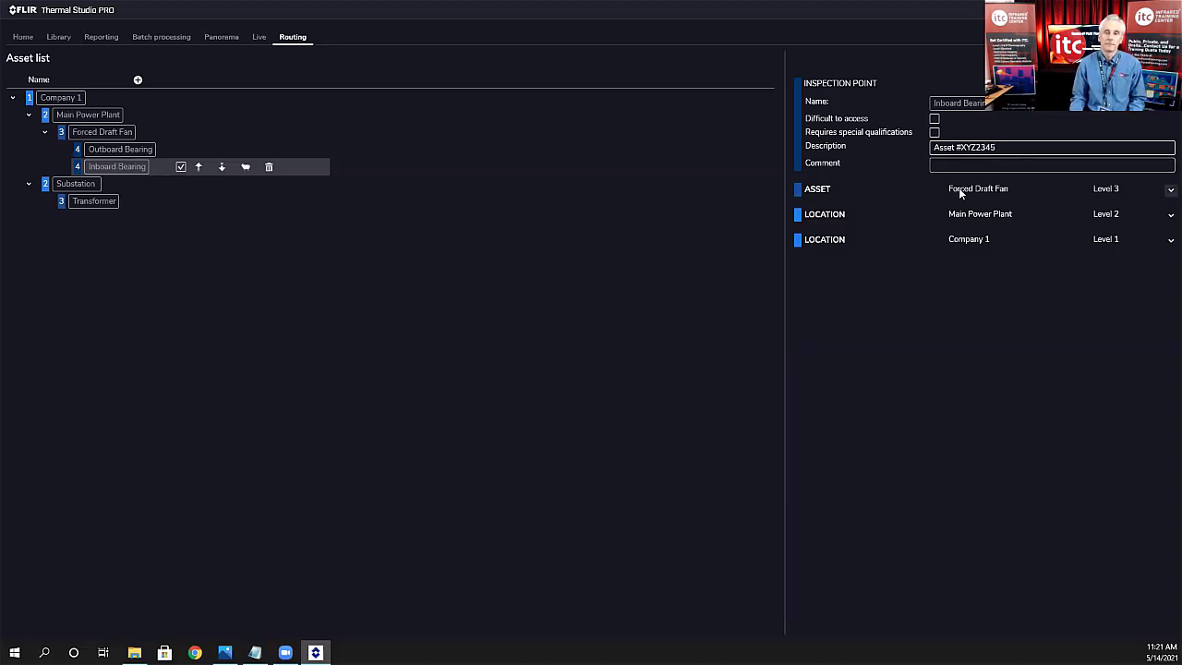
{"action": "left_click", "coordinate": [960, 166]}
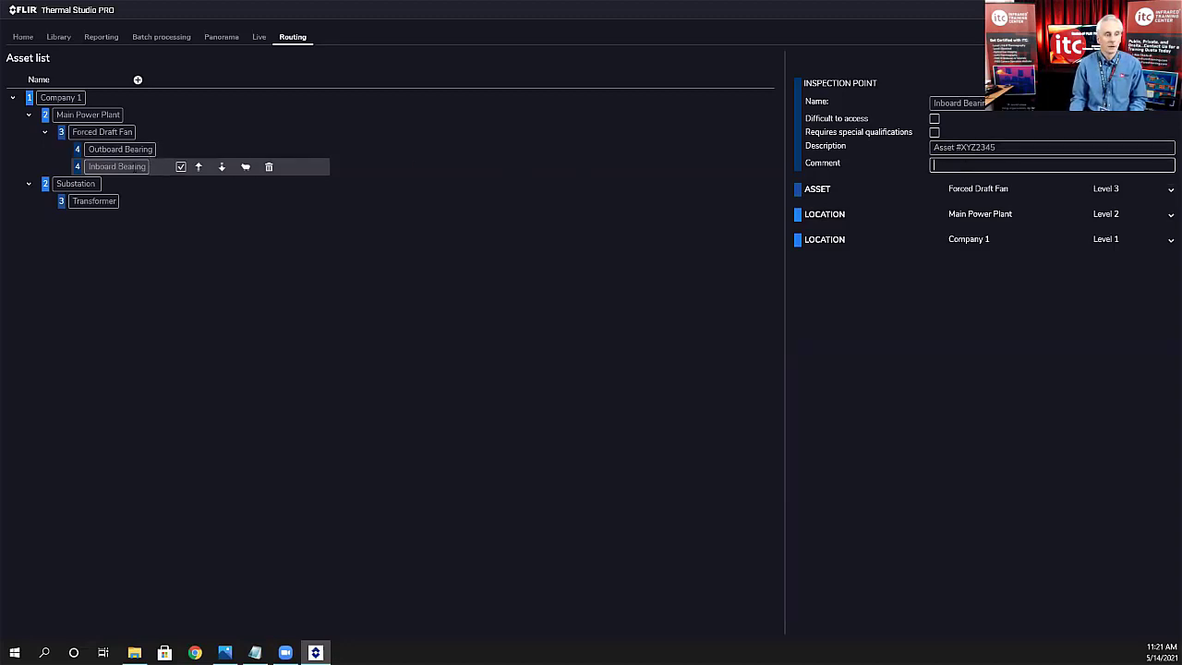
{"action": "left_click", "coordinate": [80, 150]}
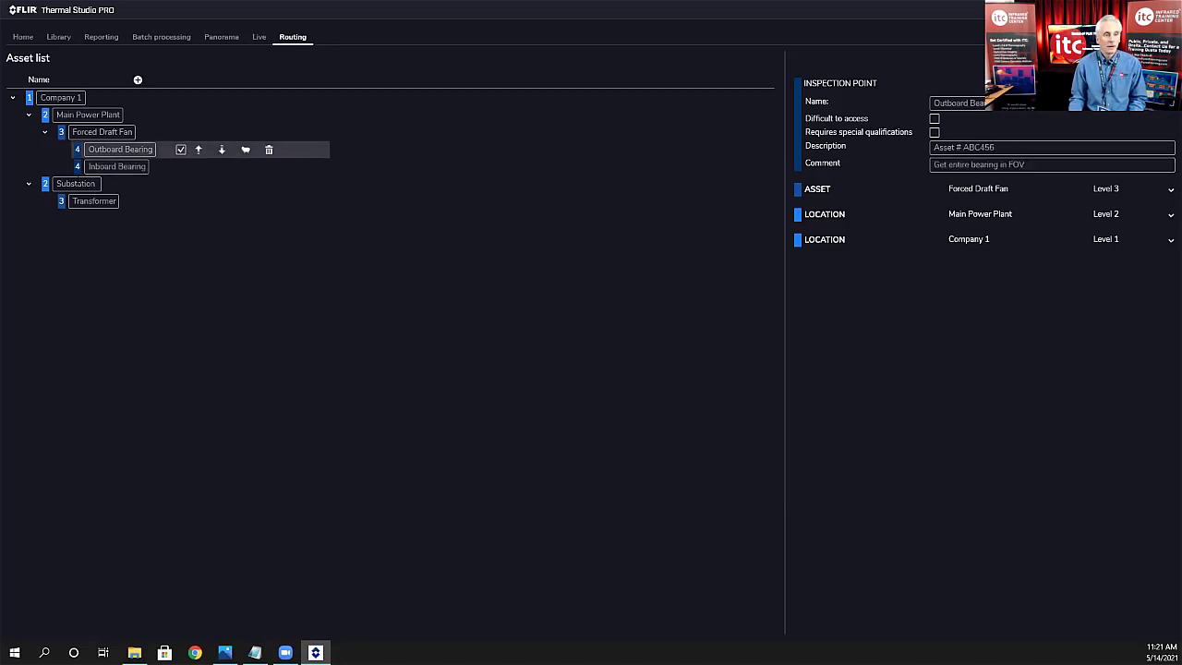
Step: Check the example asset list screenshot, and add a level 4 inspection point named Bushings under the Substation's Transformer
{"action": "left_click", "coordinate": [59, 207]}
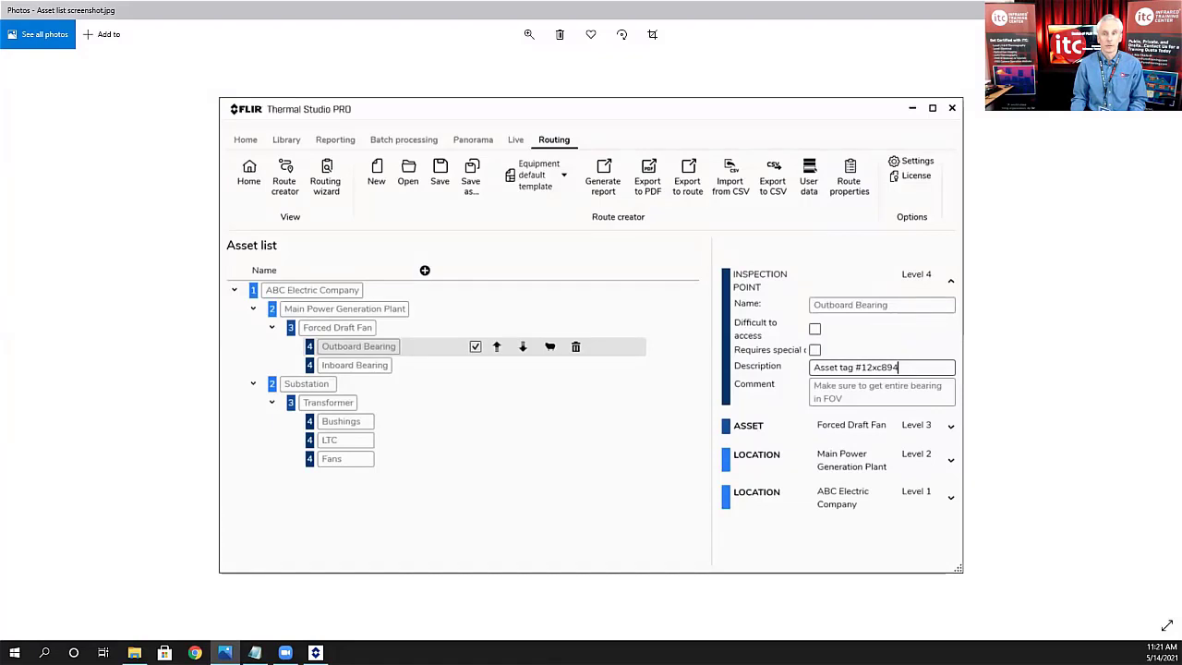
{"action": "key", "text": "alt+Tab"}
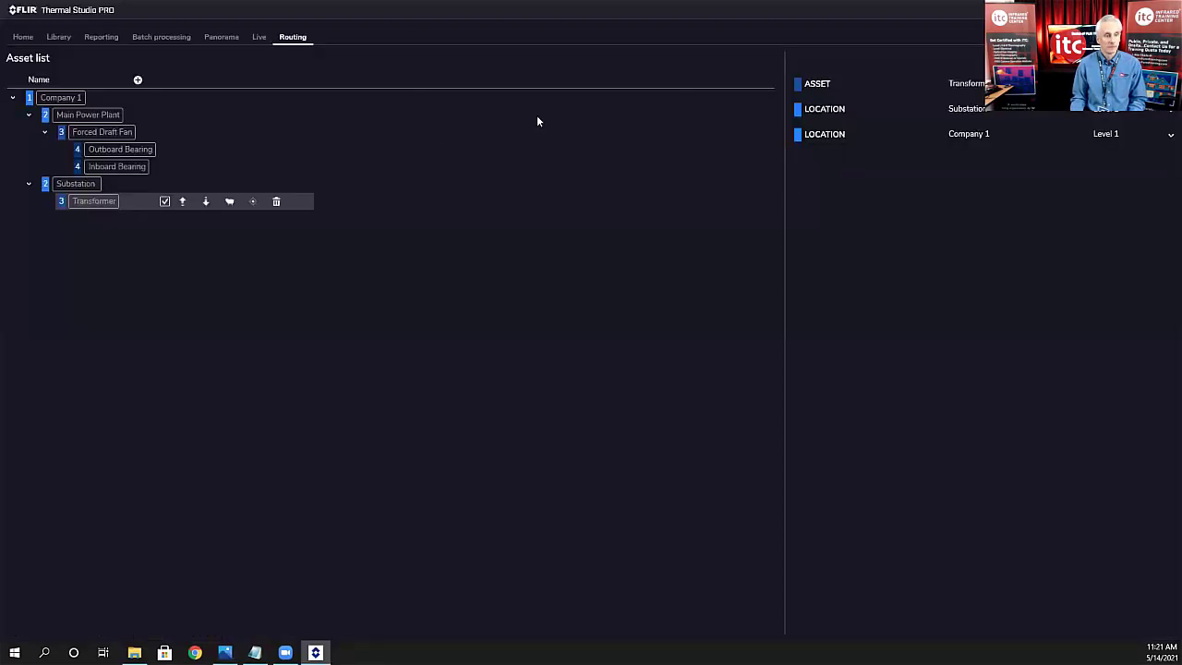
{"action": "left_click", "coordinate": [254, 202]}
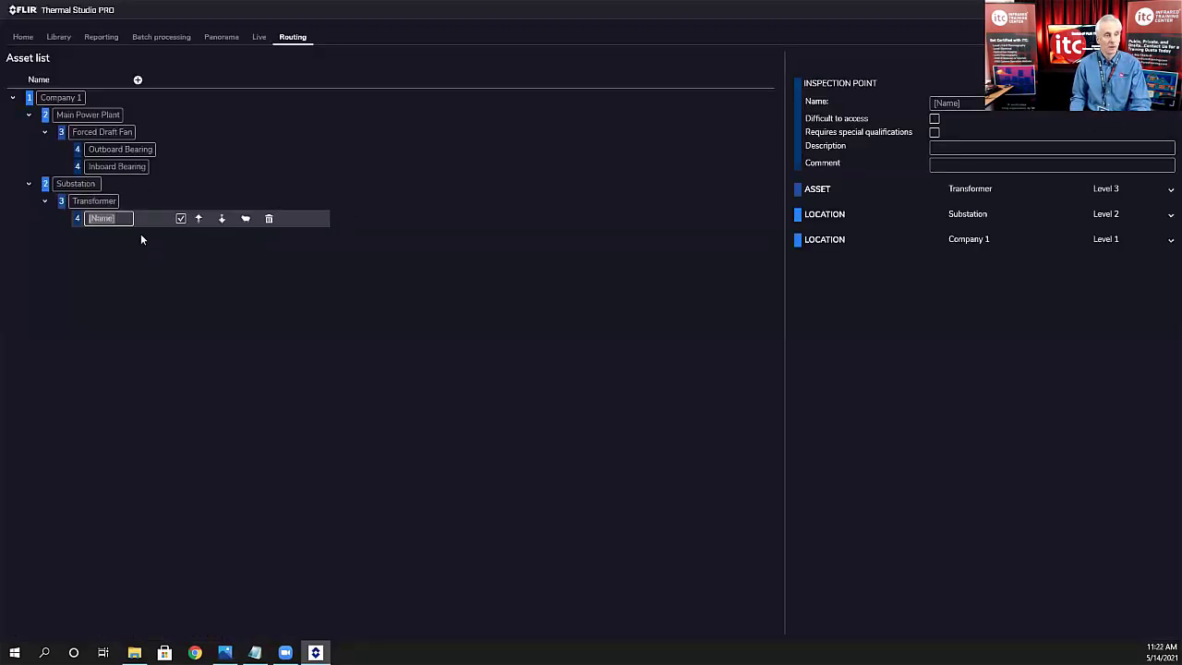
{"action": "type", "text": "Bu"}
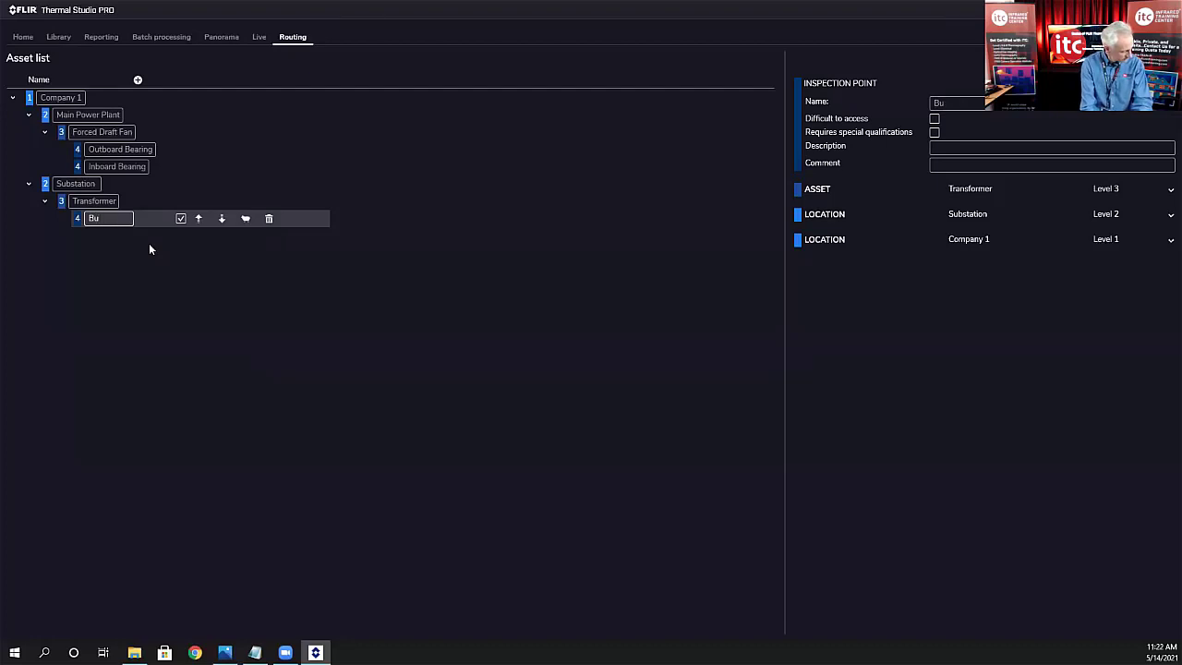
{"action": "type", "text": "shings"}
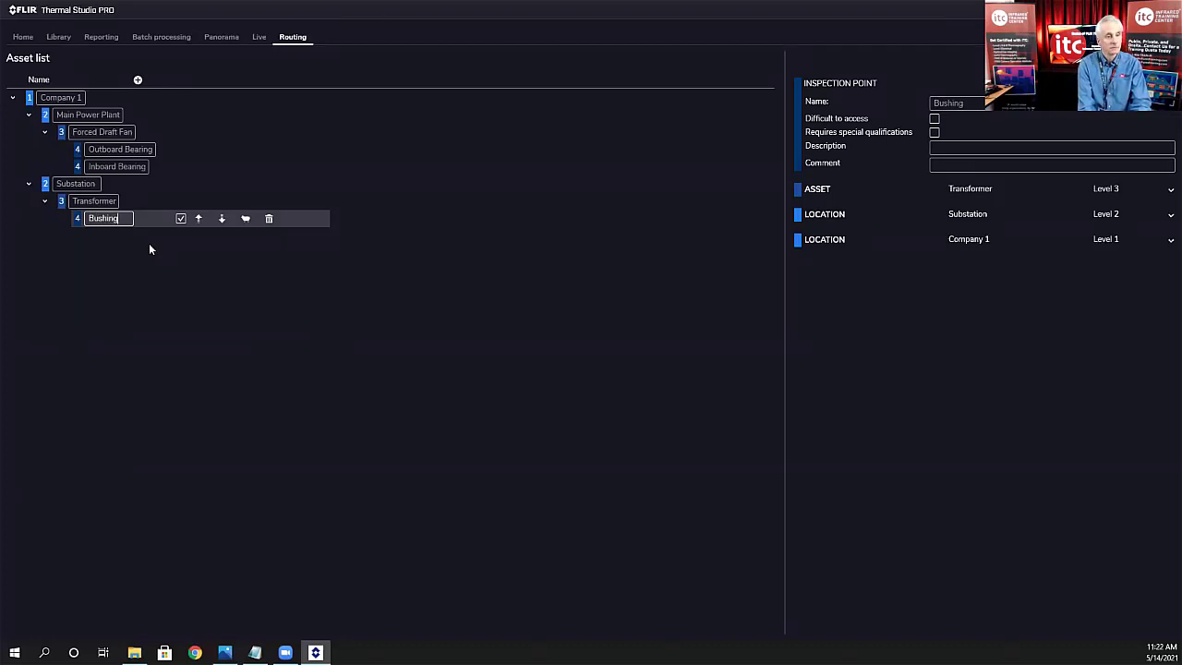
Step: Duplicate the Bushings inspection point under Transformer and rename the copy LTC
{"action": "left_click", "coordinate": [245, 219]}
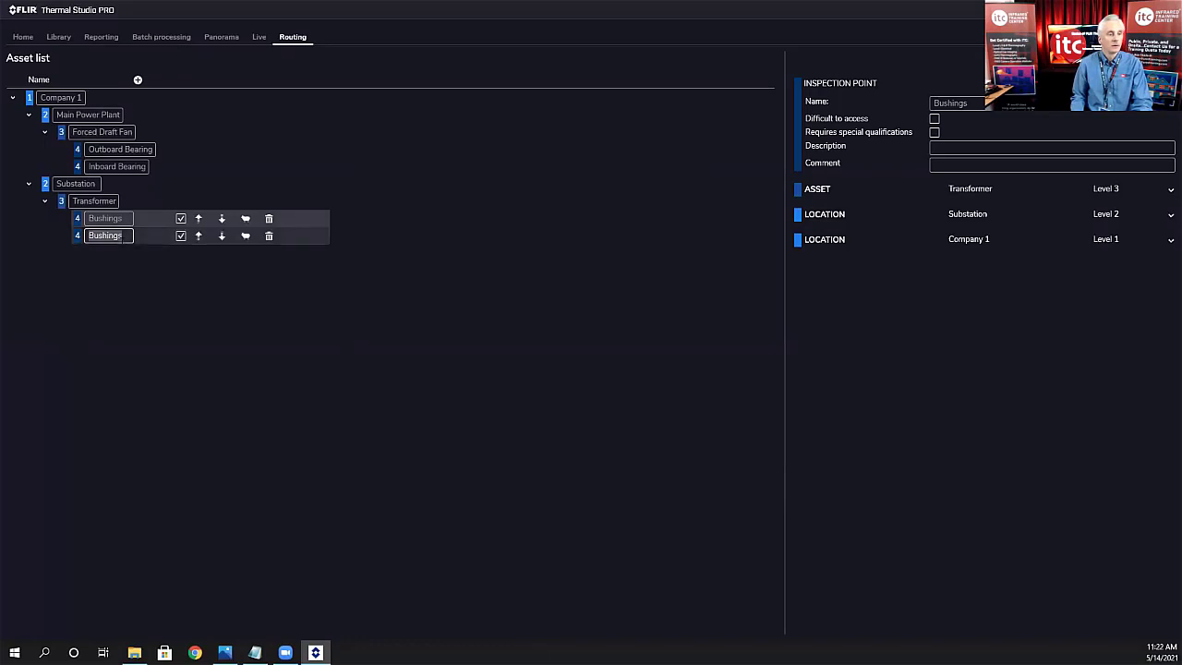
{"action": "key", "text": "BackSpace"}
{"action": "key", "text": "BackSpace"}
{"action": "key", "text": "BackSpace"}
{"action": "key", "text": "BackSpace"}
{"action": "key", "text": "BackSpace"}
{"action": "key", "text": "BackSpace"}
{"action": "key", "text": "BackSpace"}
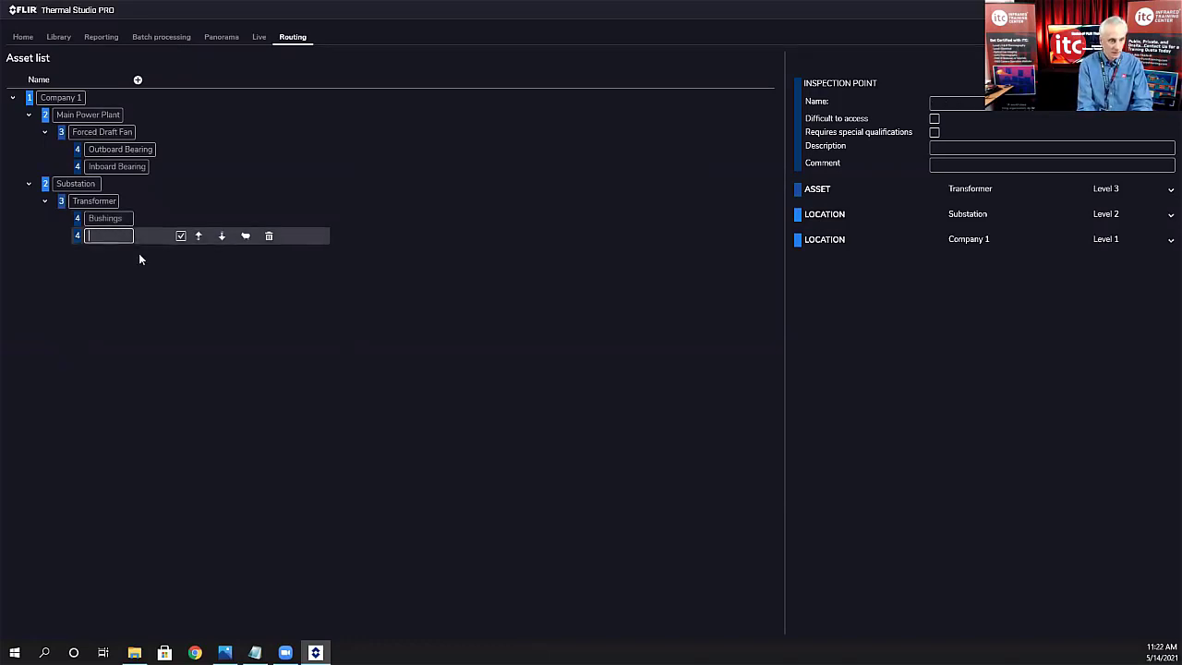
{"action": "type", "text": "LTC"}
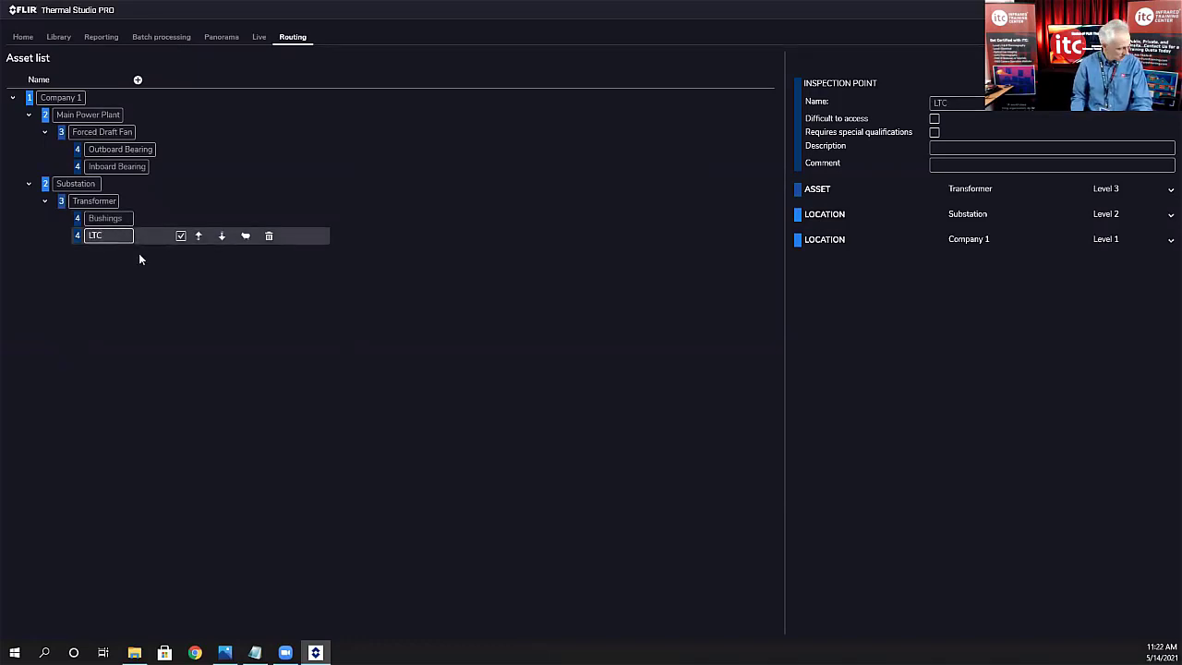
Step: Duplicate the LTC inspection point under Transformer and rename the copy Fans
{"action": "left_click", "coordinate": [245, 237]}
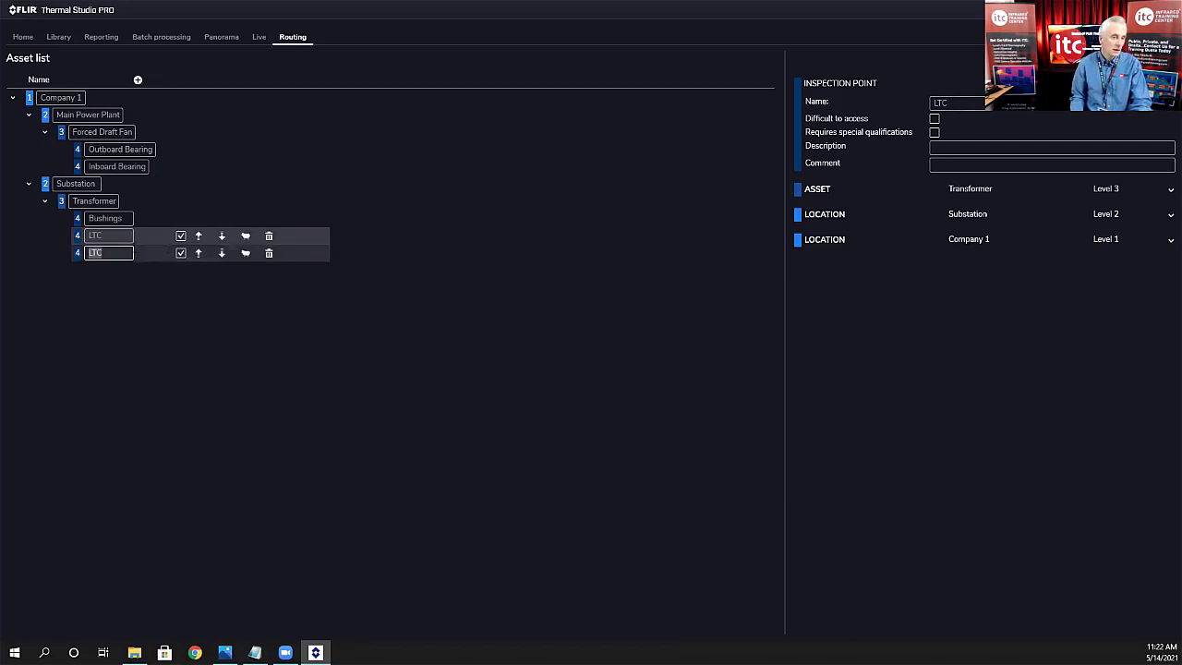
{"action": "key", "text": "BackSpace"}
{"action": "key", "text": "BackSpace"}
{"action": "key", "text": "BackSpace"}
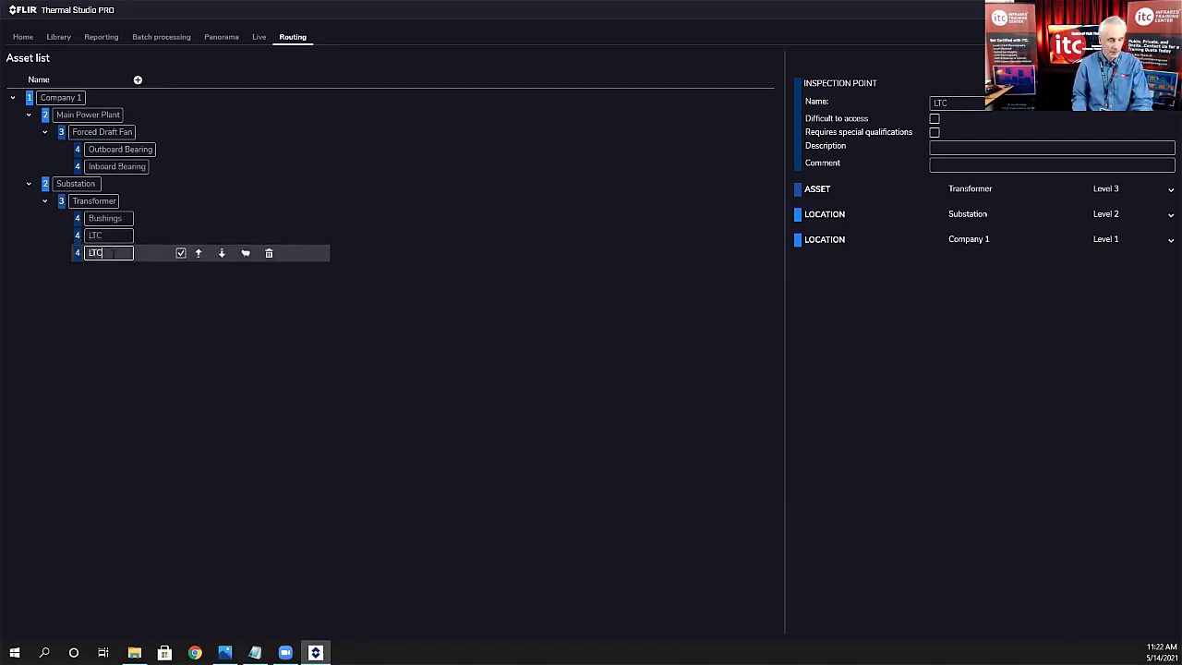
{"action": "type", "text": "Fans"}
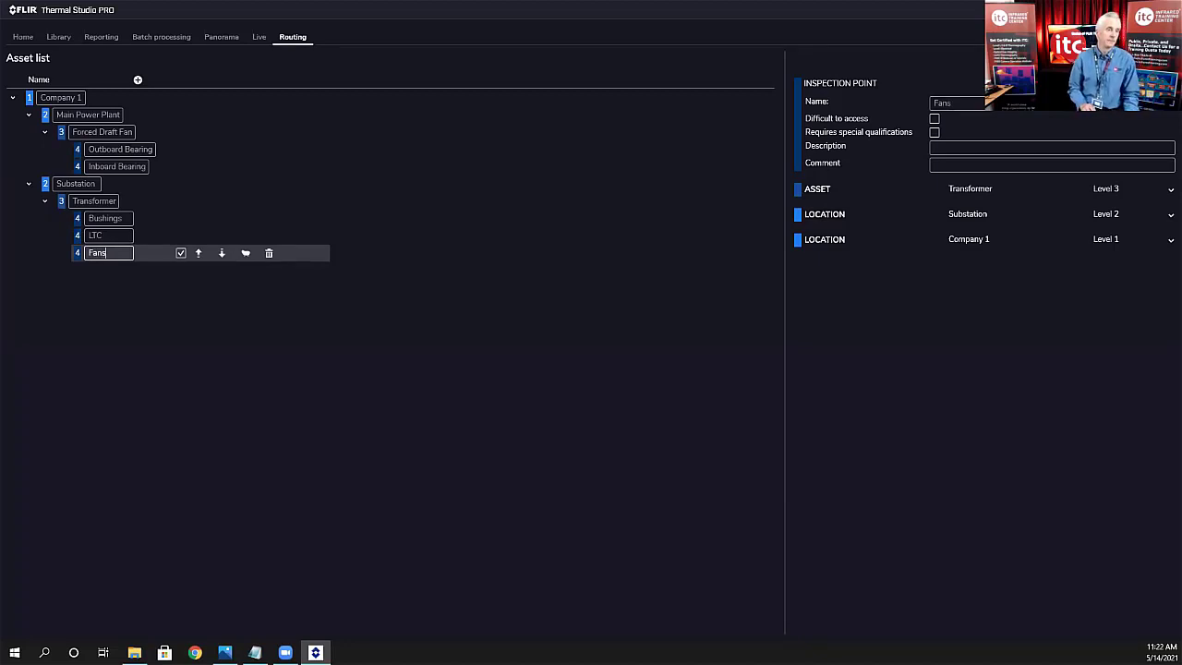
{"action": "left_click", "coordinate": [72, 263]}
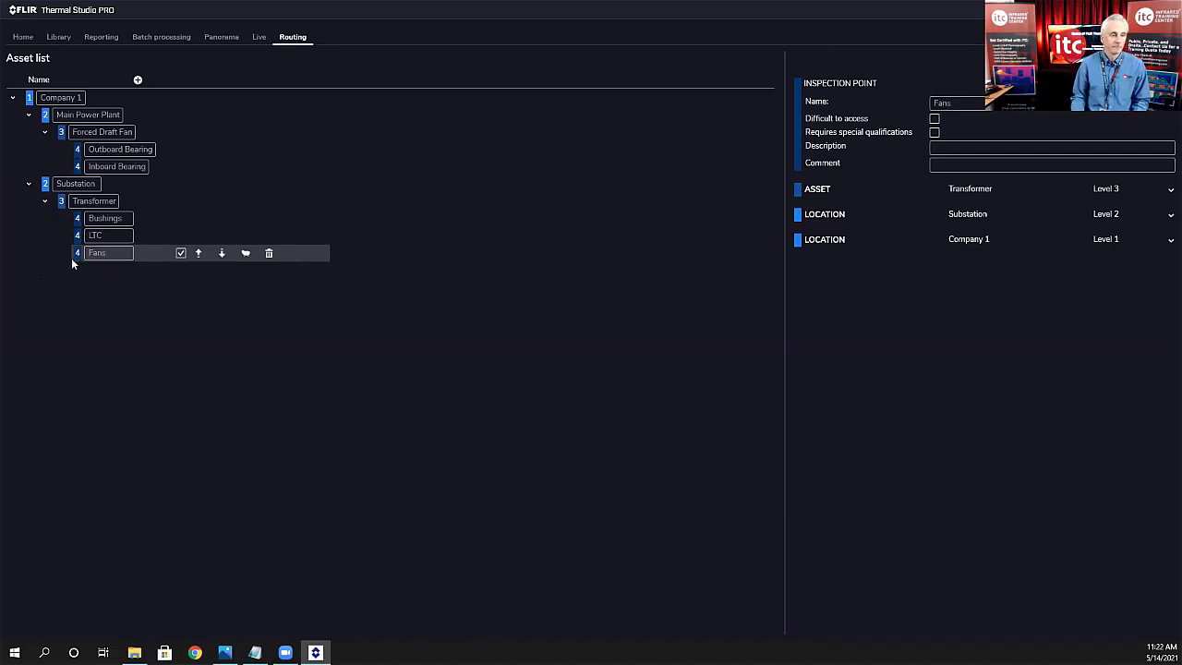
Step: Compare the finished asset list with the example asset list screenshot in Photos, and return to Thermal Studio
{"action": "left_click", "coordinate": [224, 652]}
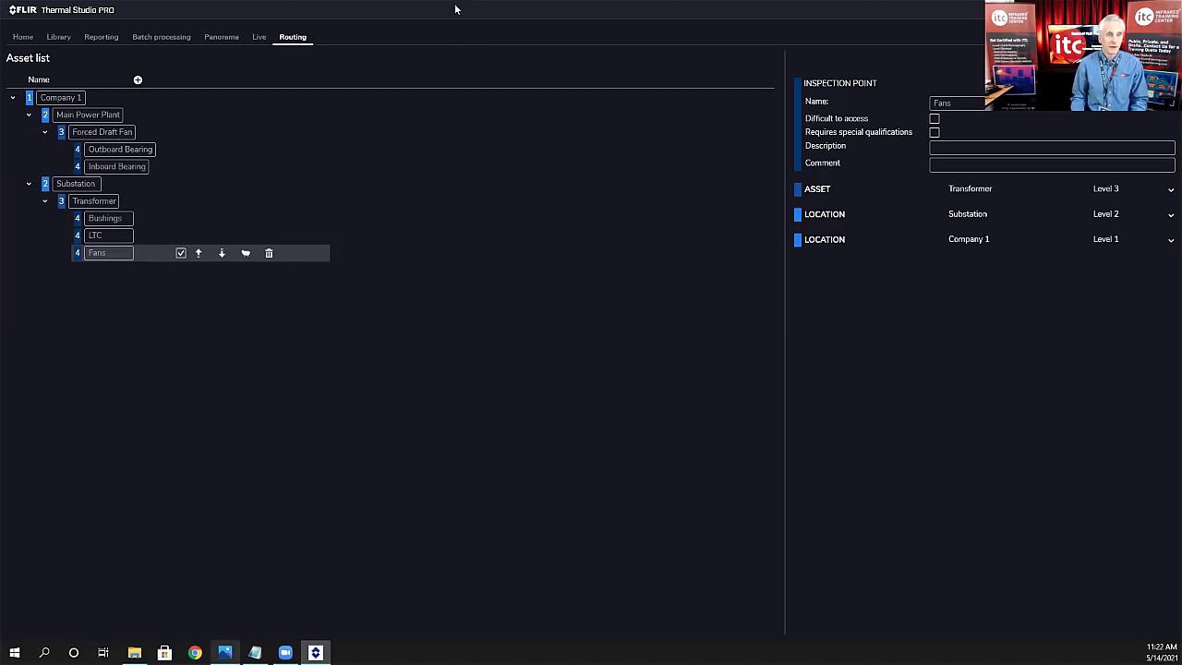
{"action": "double_click", "coordinate": [468, 11]}
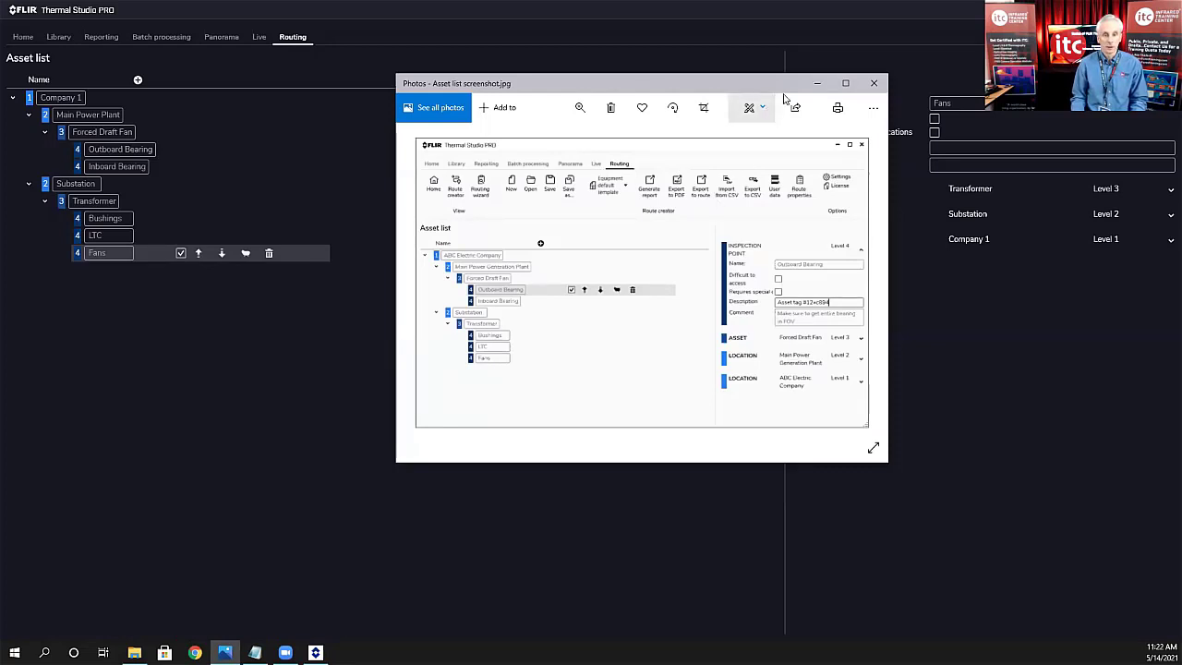
{"action": "left_click", "coordinate": [815, 85]}
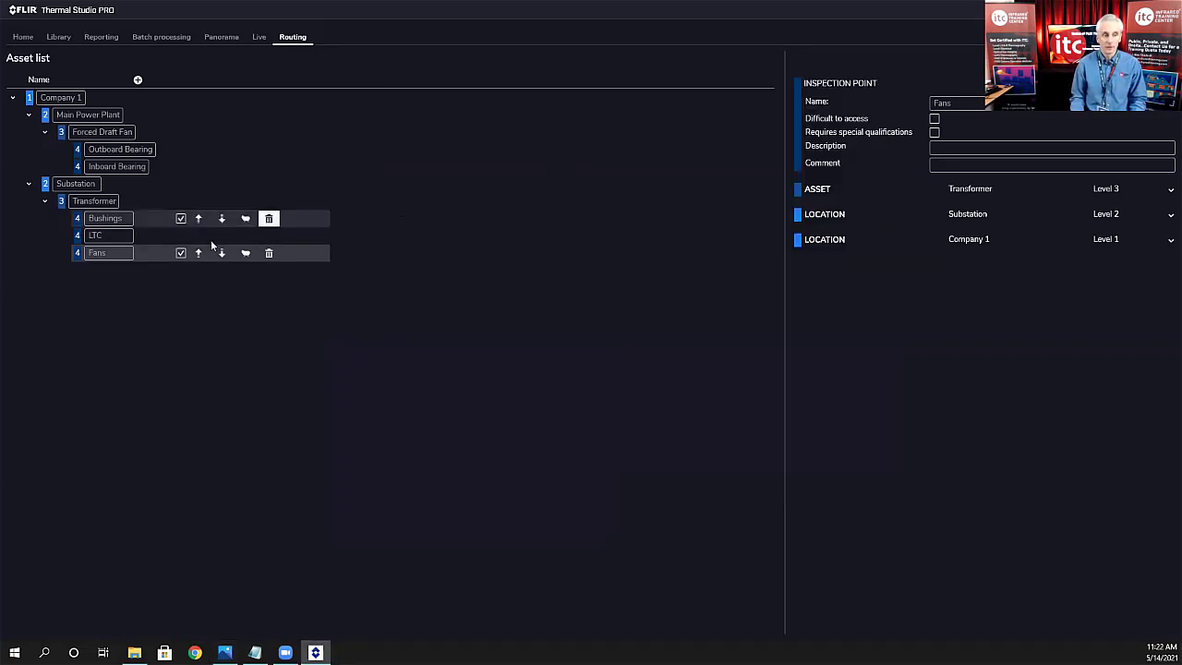
Step: Step through the inspection points under Transformer and try moving Fans up in their order
{"action": "left_click", "coordinate": [79, 238]}
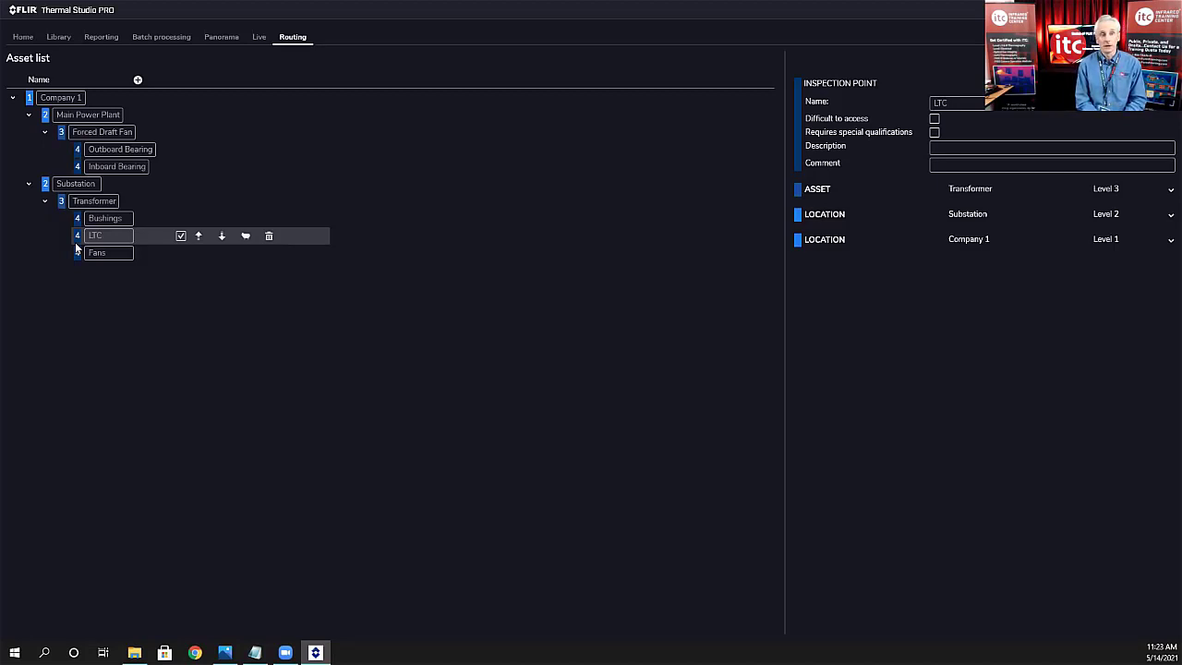
{"action": "mouse_move", "coordinate": [165, 210]}
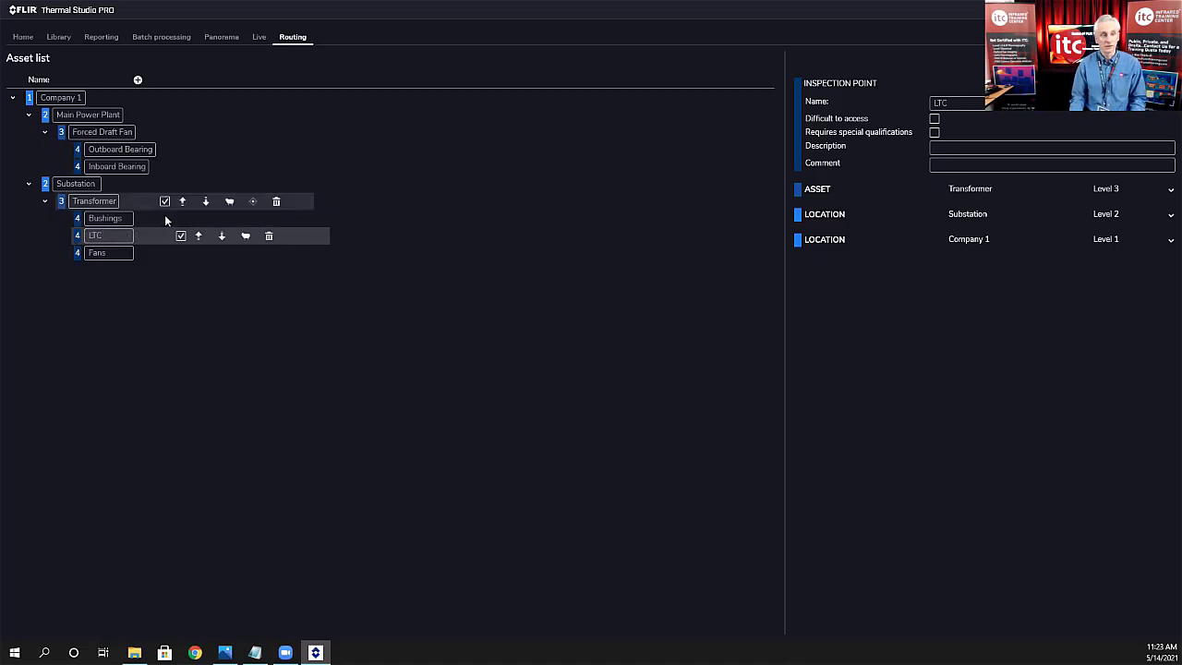
{"action": "left_click", "coordinate": [80, 219]}
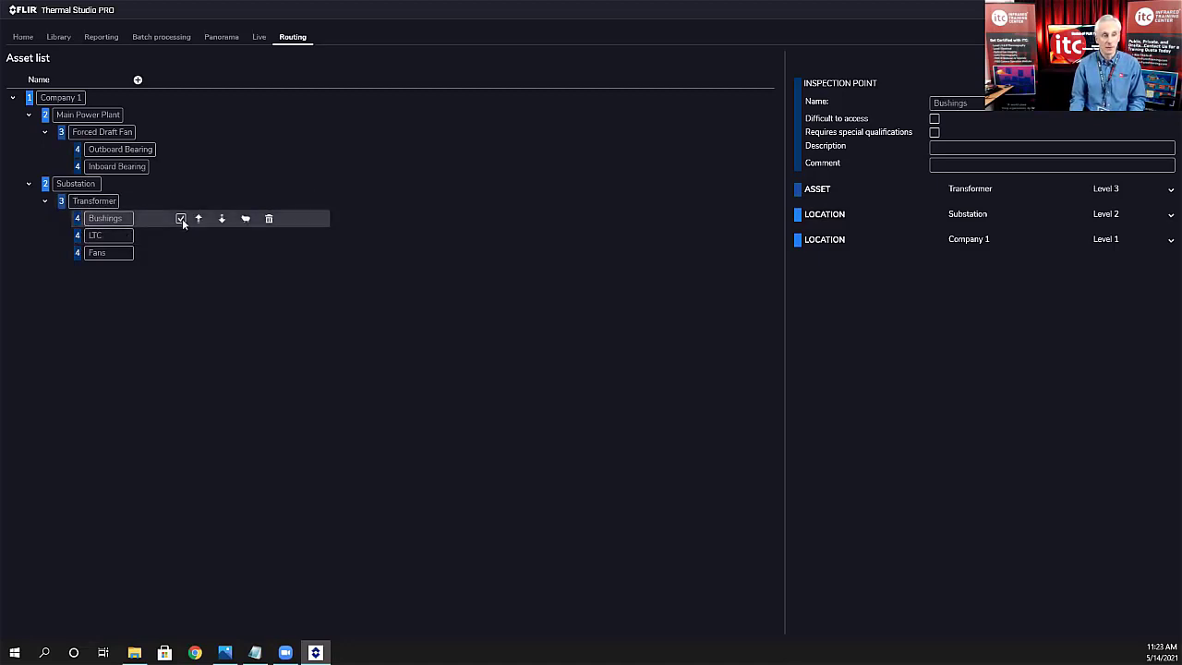
{"action": "left_click", "coordinate": [80, 255]}
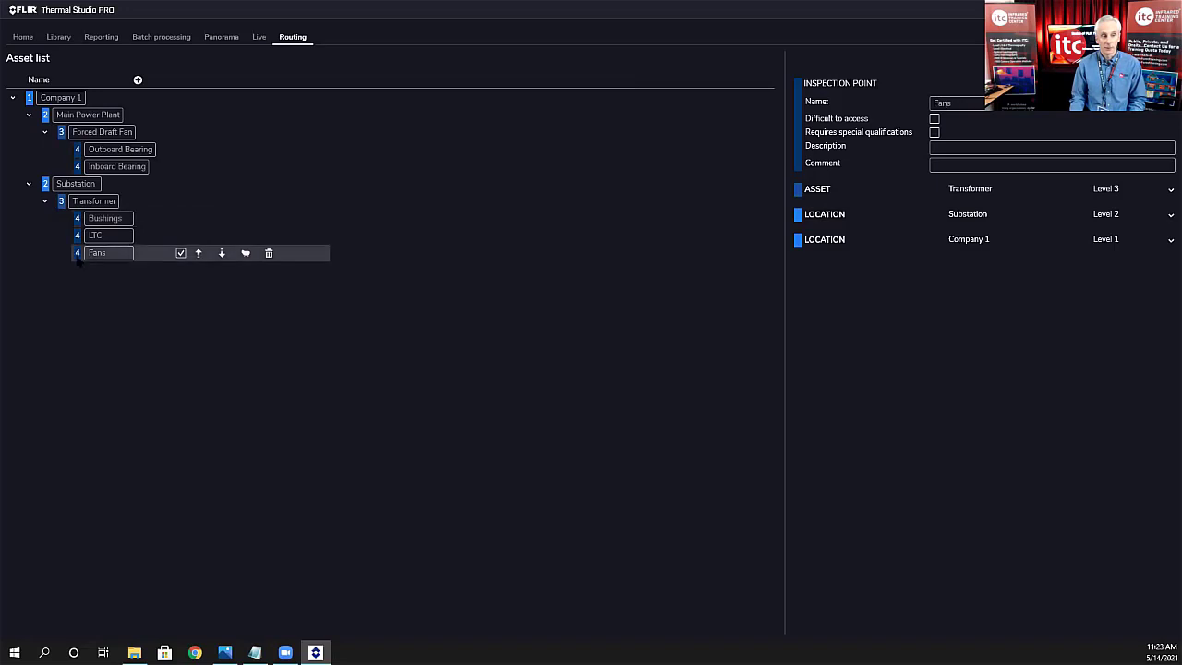
{"action": "left_click", "coordinate": [199, 254]}
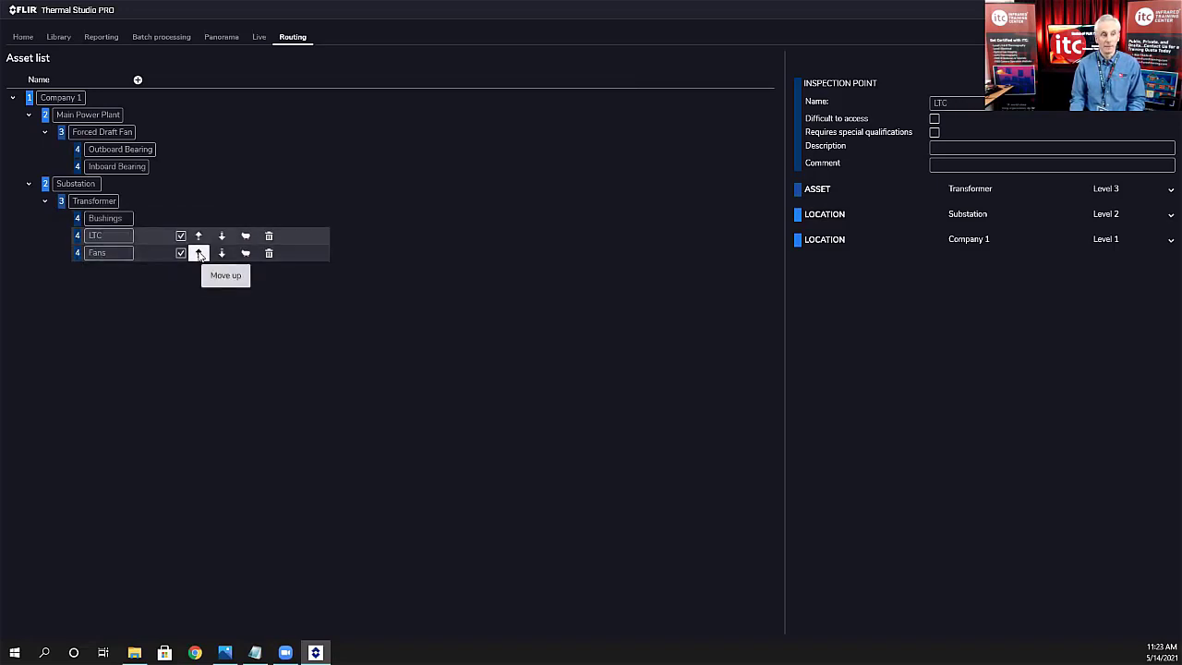
{"action": "left_click", "coordinate": [77, 254]}
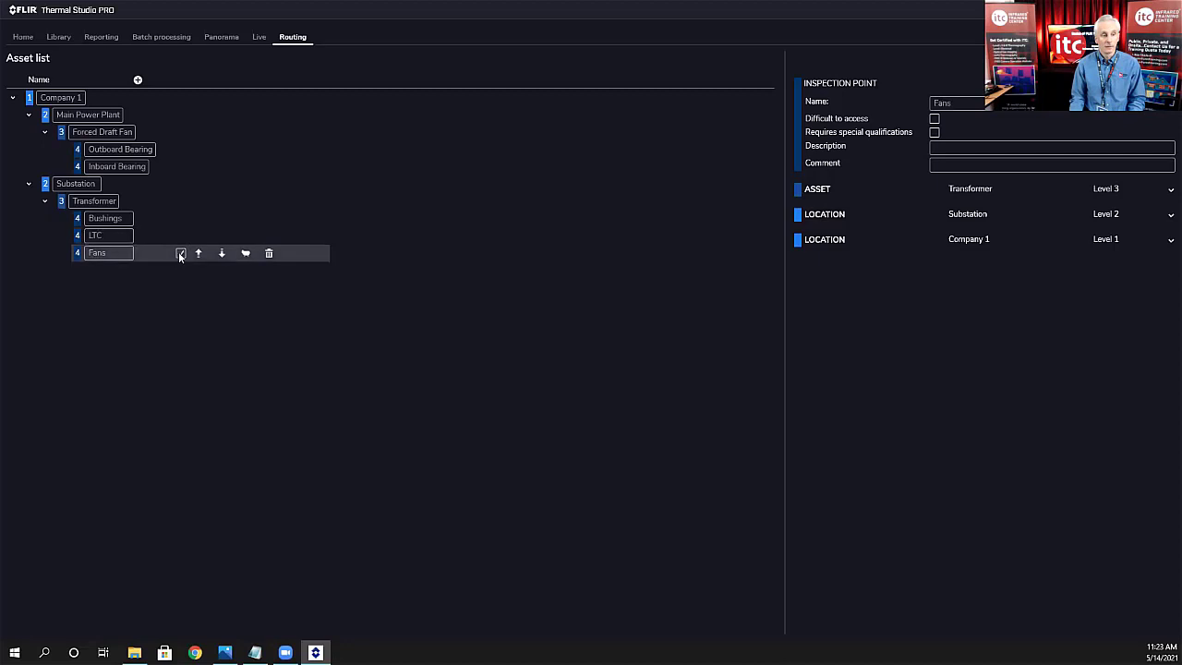
Step: Move Fans to the top of the inspection points under Transformer, and move Substation above Main Power Plant
{"action": "left_click", "coordinate": [199, 253]}
{"action": "left_click", "coordinate": [199, 235]}
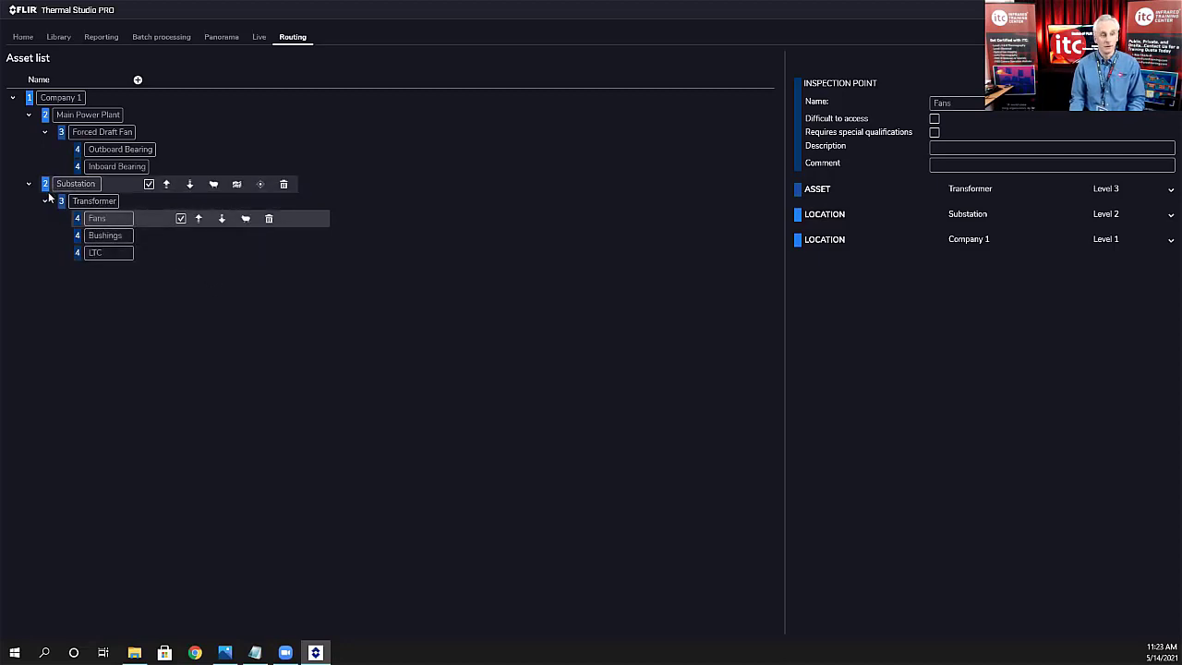
{"action": "left_click", "coordinate": [45, 183]}
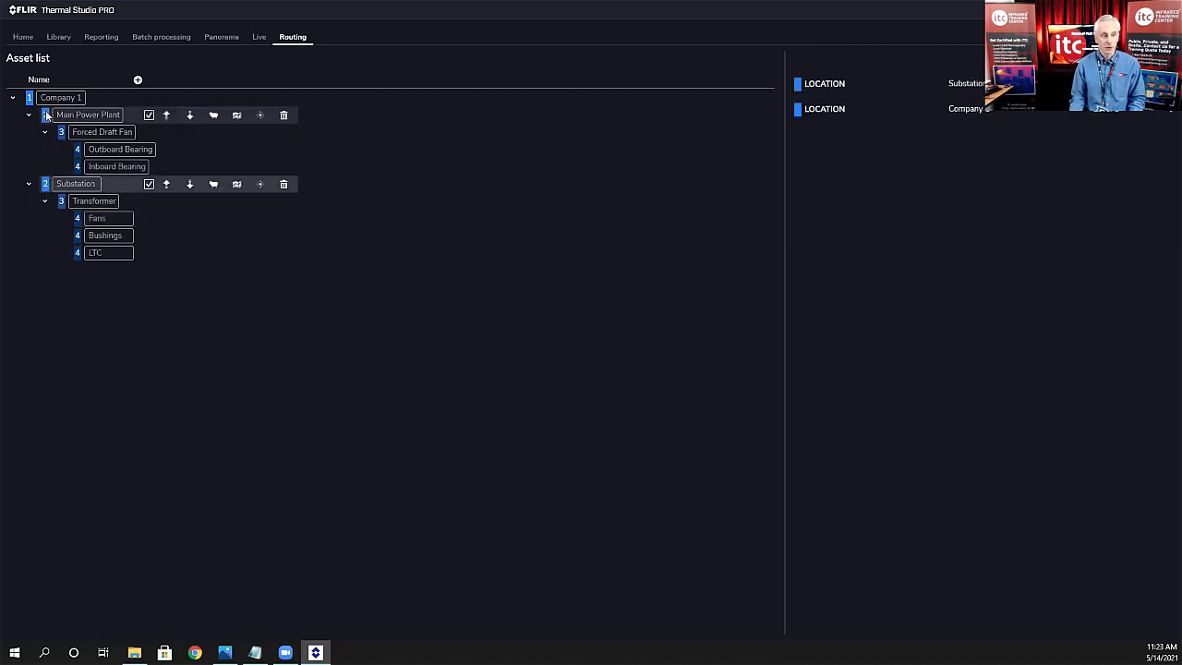
{"action": "left_click", "coordinate": [167, 185]}
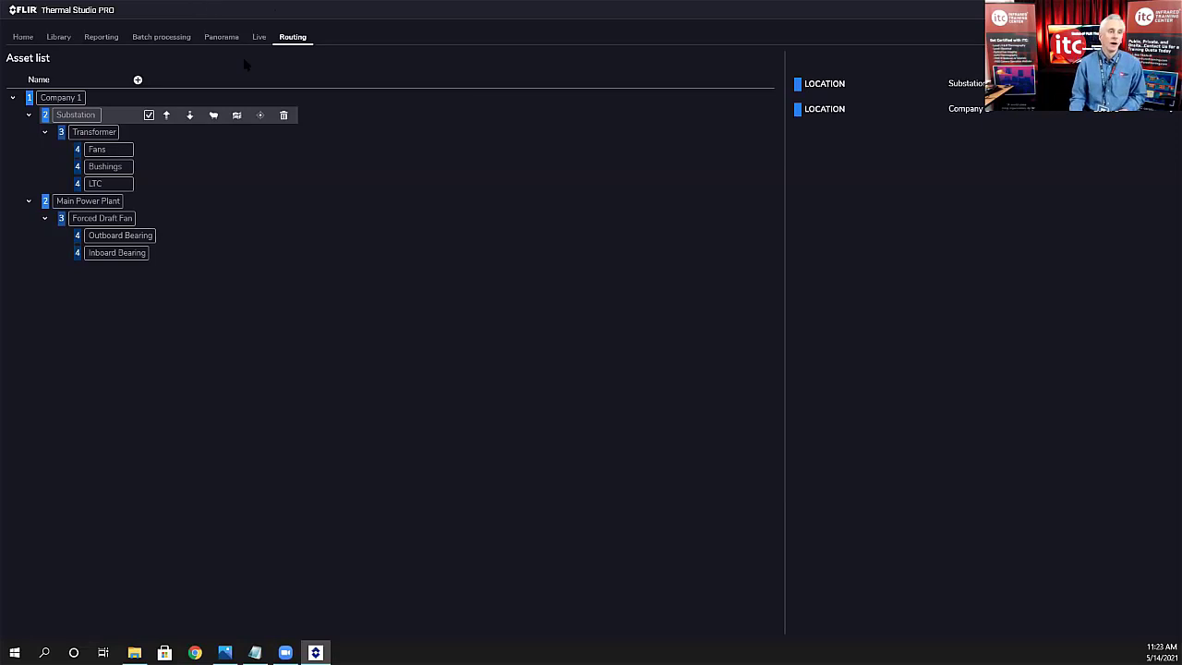
{"action": "left_click", "coordinate": [225, 37]}
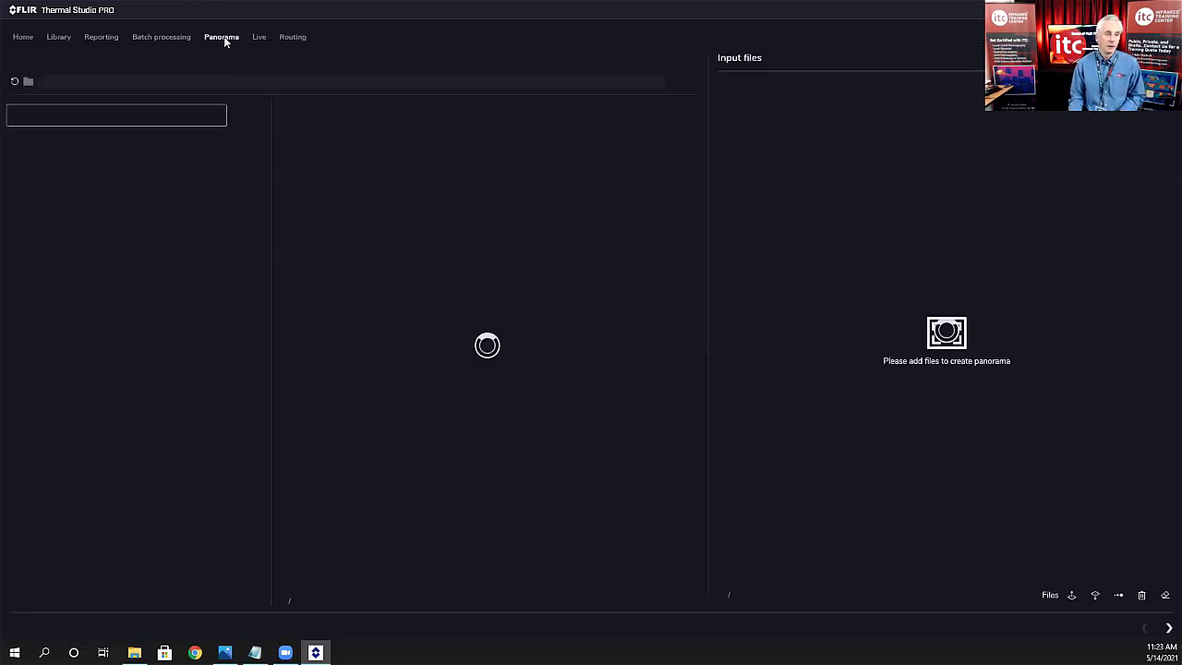
{"action": "left_click", "coordinate": [292, 36]}
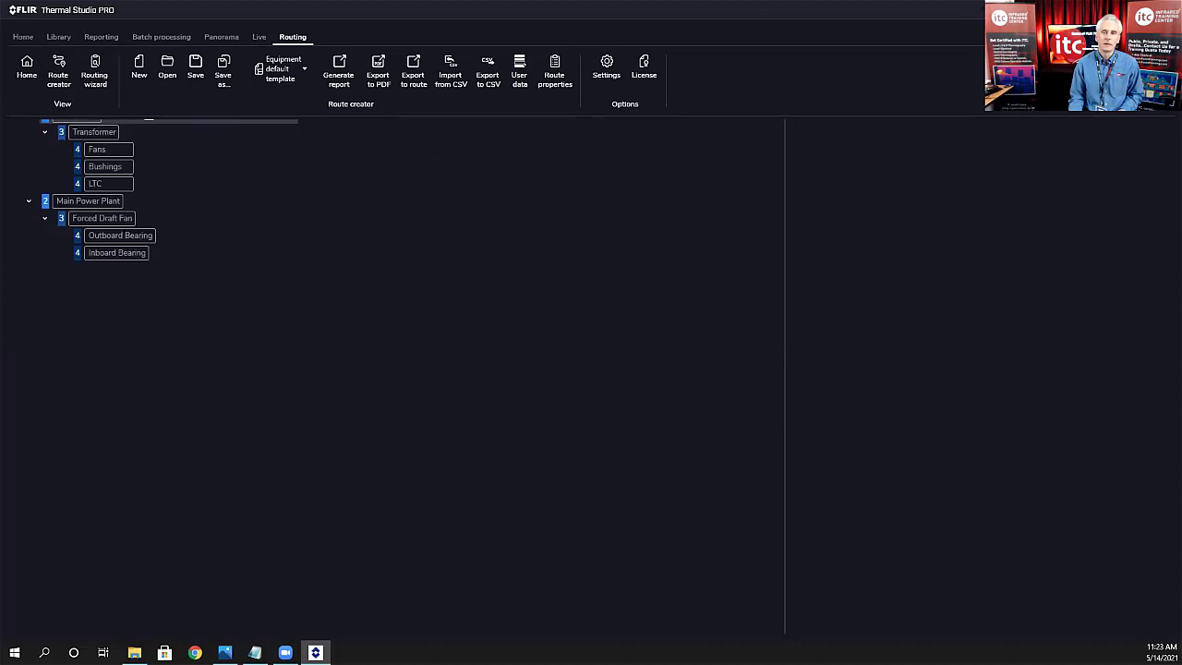
{"action": "left_click_drag", "start_coordinate": [985, 9], "coordinate": [862, 187]}
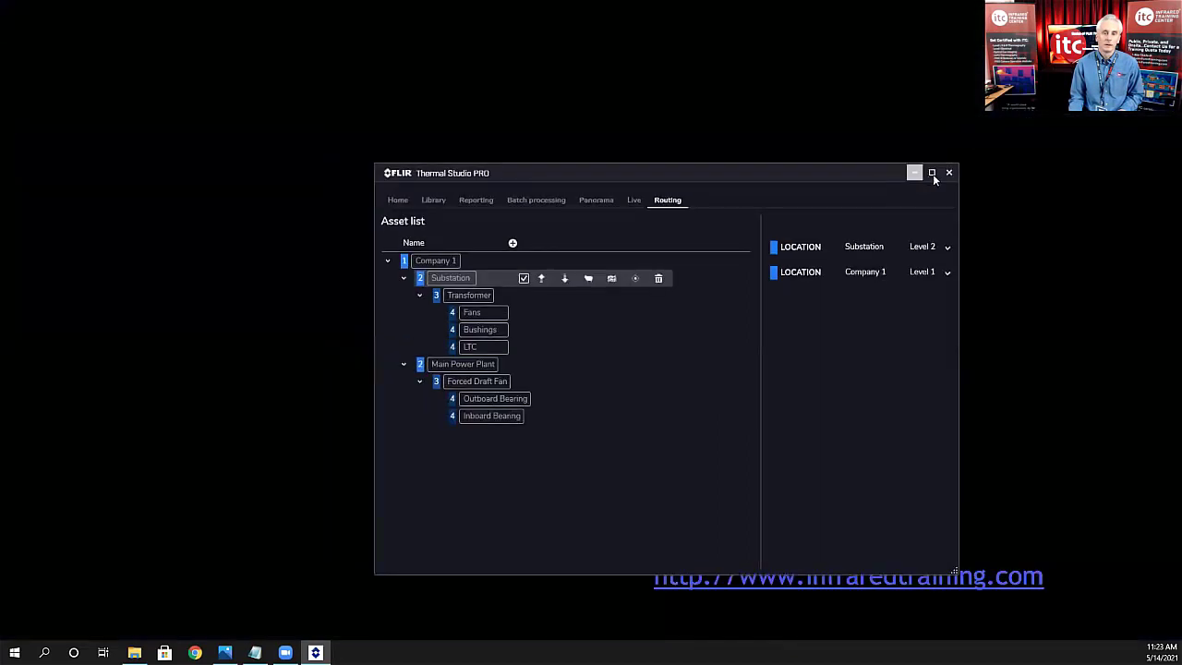
{"action": "double_click", "coordinate": [609, 169]}
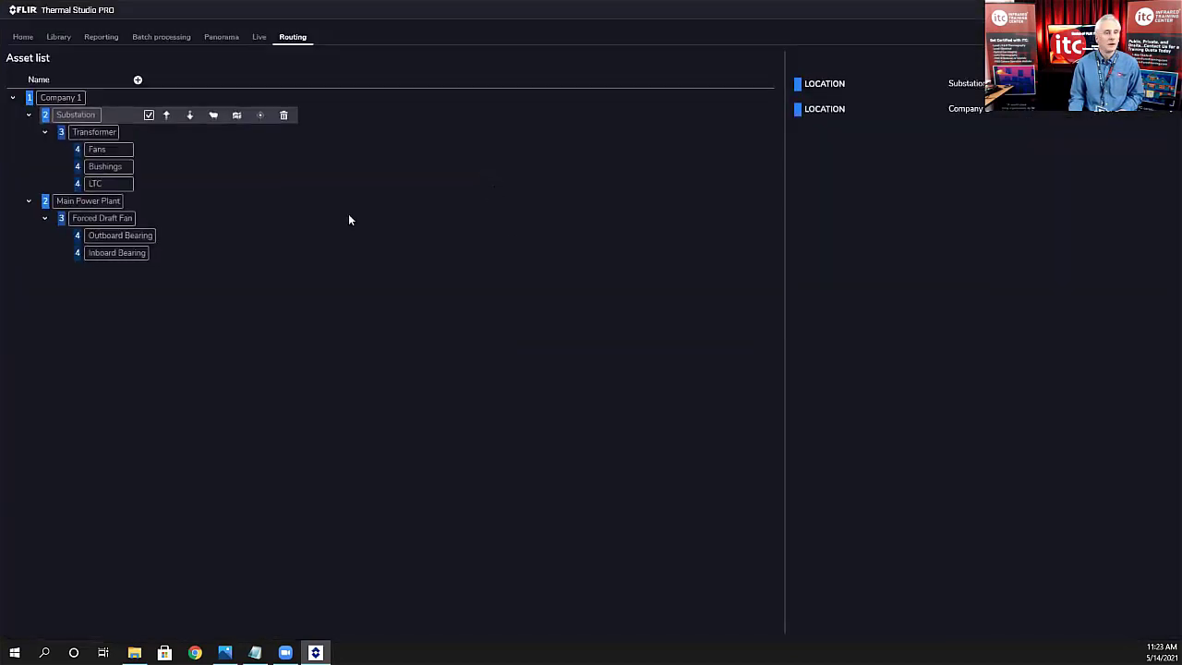
Step: Open the route properties and rename the green OK status to No Problem Found
{"action": "left_click", "coordinate": [263, 39]}
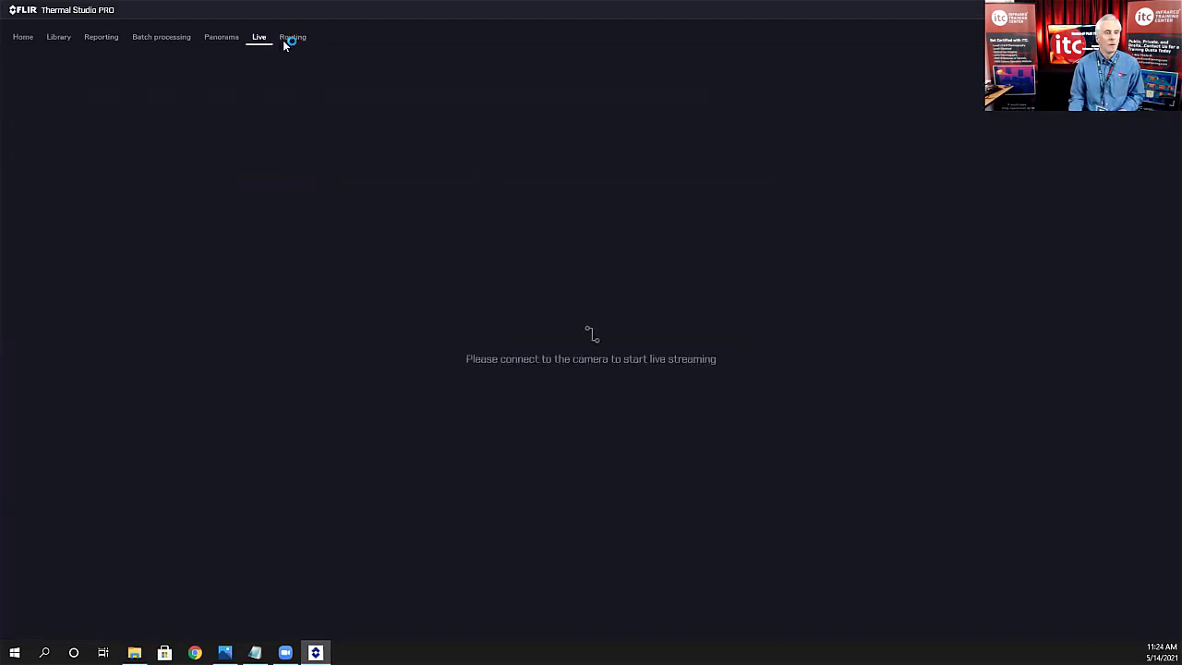
{"action": "left_click", "coordinate": [290, 39]}
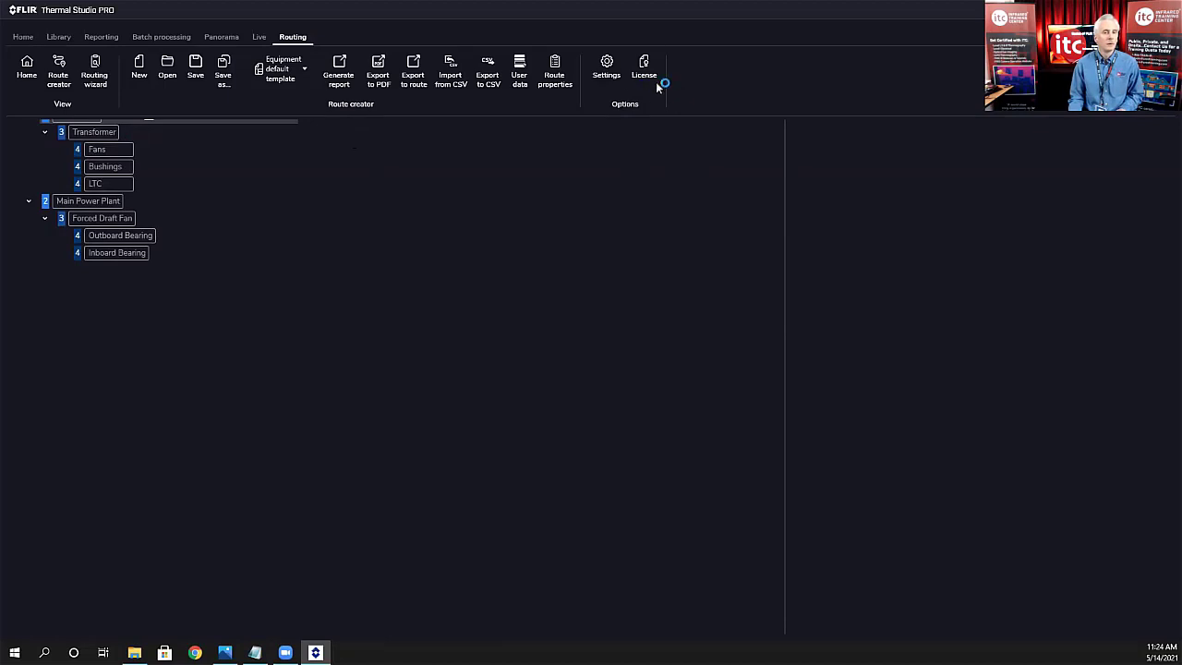
{"action": "left_click", "coordinate": [555, 59]}
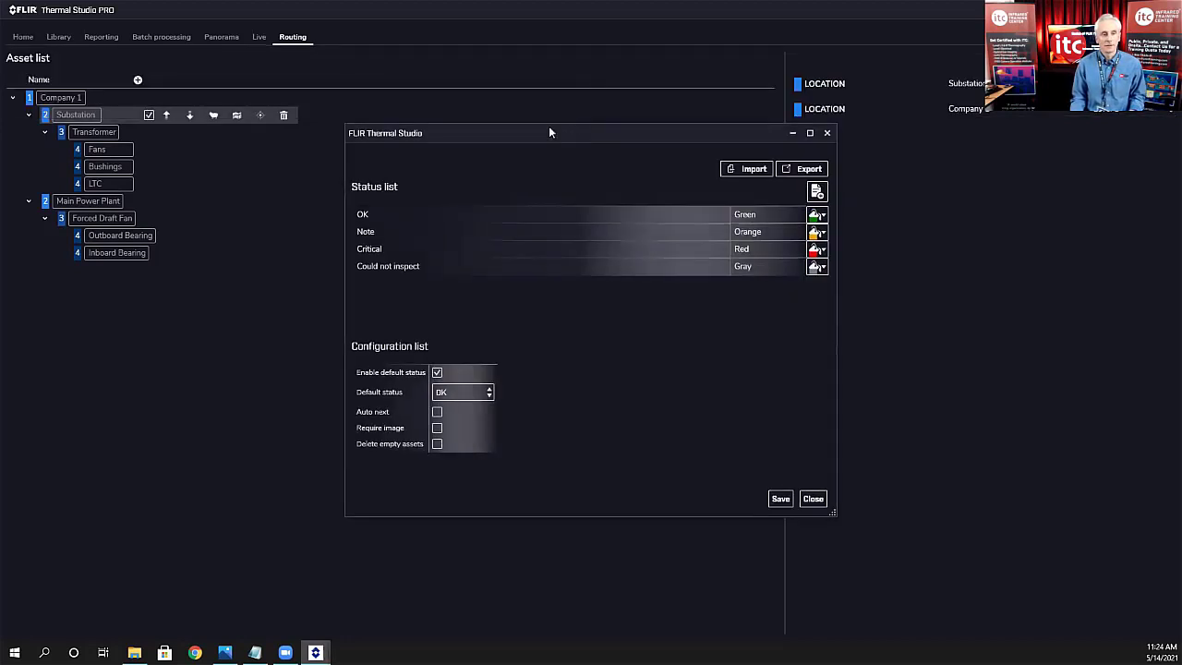
{"action": "left_click_drag", "start_coordinate": [549, 132], "coordinate": [494, 107]}
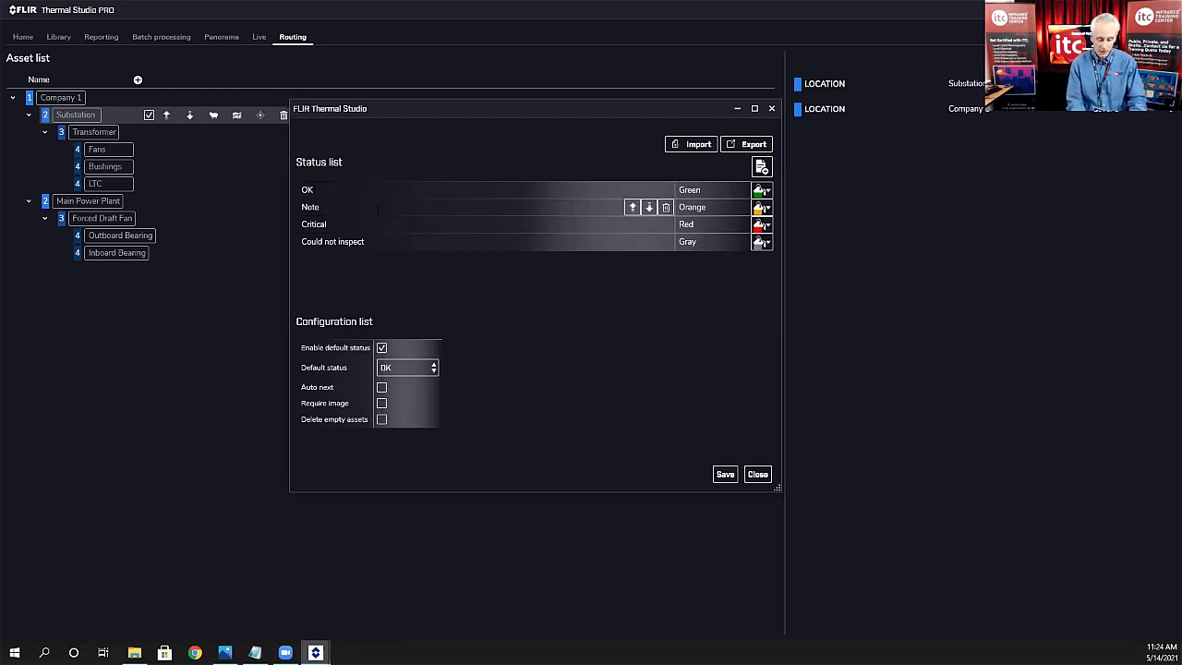
{"action": "key", "text": "BackSpace"}
{"action": "key", "text": "BackSpace"}
{"action": "type", "text": "N"}
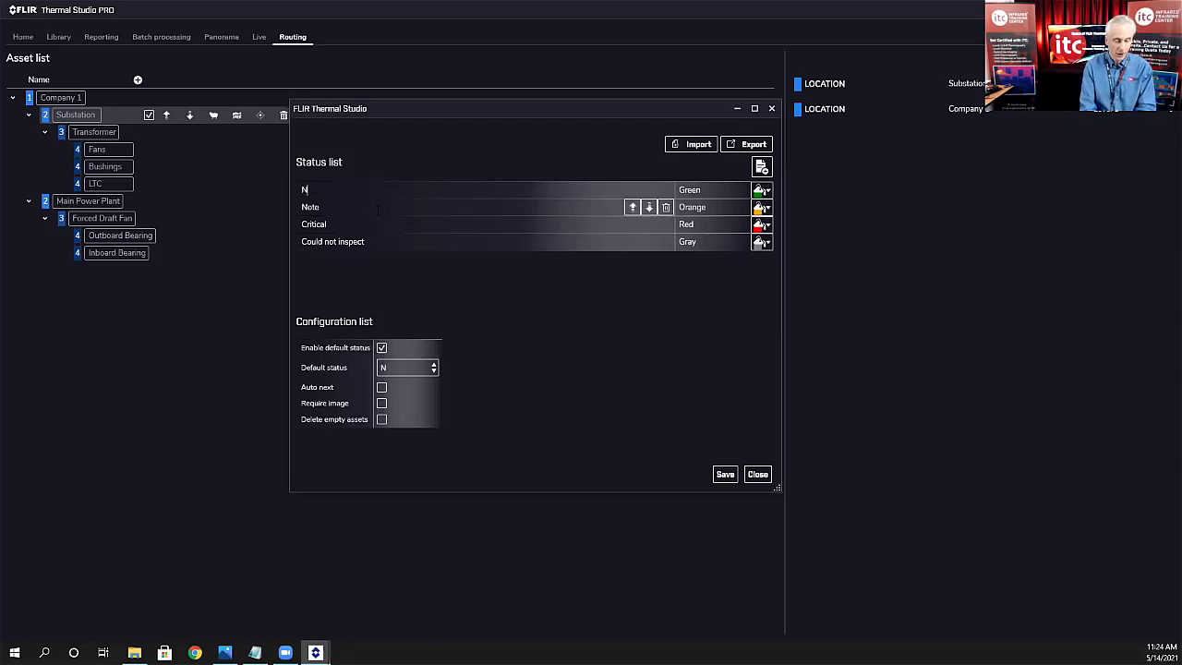
{"action": "type", "text": "o Proble"}
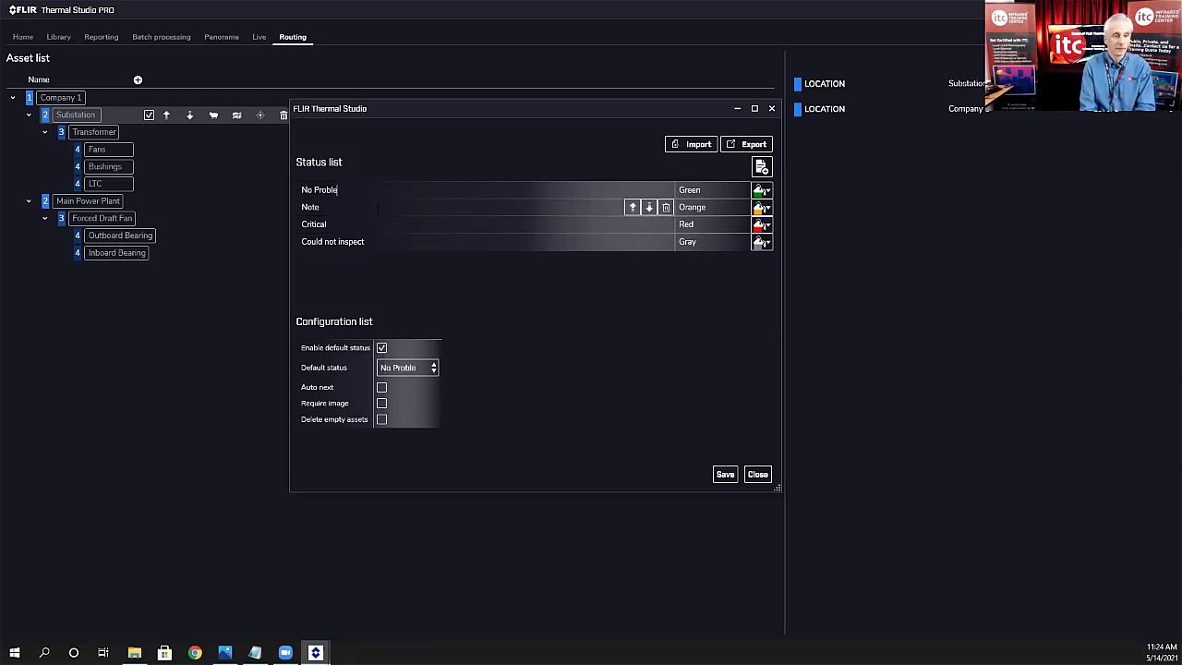
{"action": "type", "text": "m Fourd"}
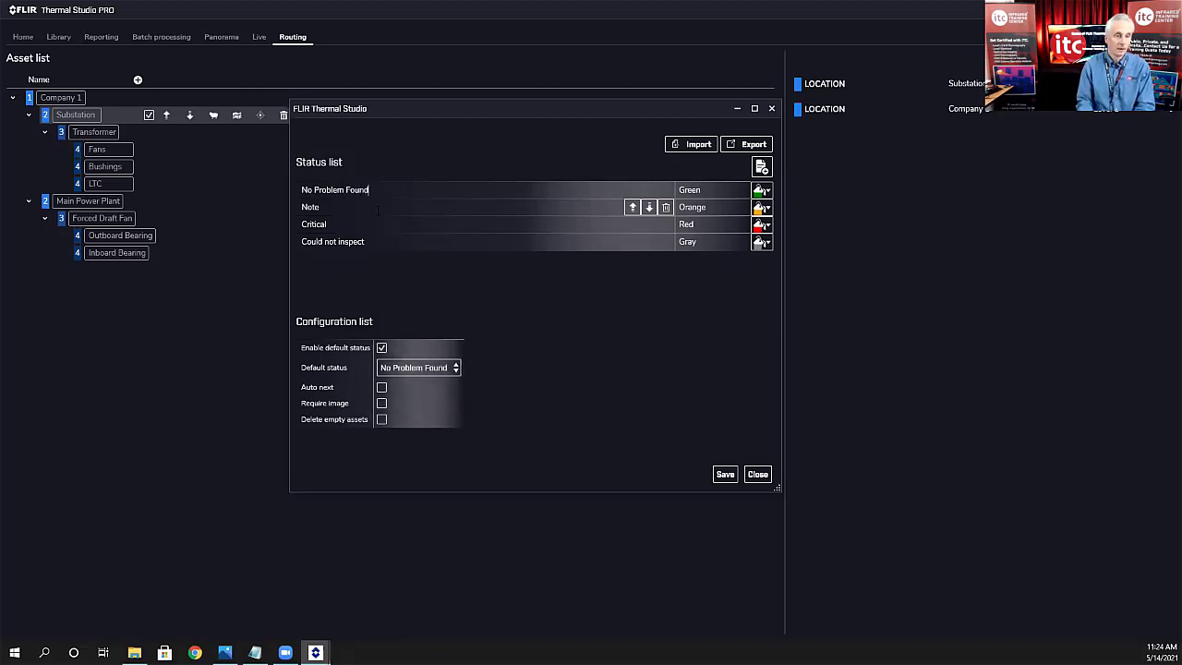
Step: Rename the orange Note status in the status list to Montitor
{"action": "left_click", "coordinate": [375, 208]}
{"action": "key", "text": "BackSpace"}
{"action": "key", "text": "BackSpace"}
{"action": "key", "text": "BackSpace"}
{"action": "key", "text": "BackSpace"}
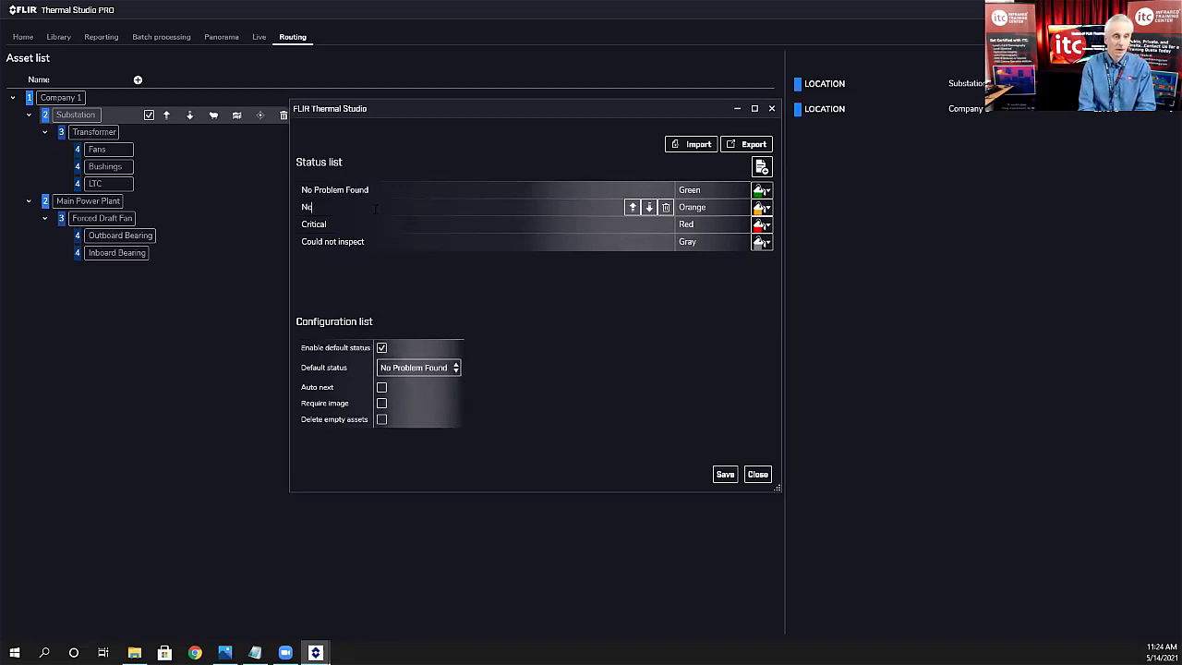
{"action": "type", "text": "Monti"}
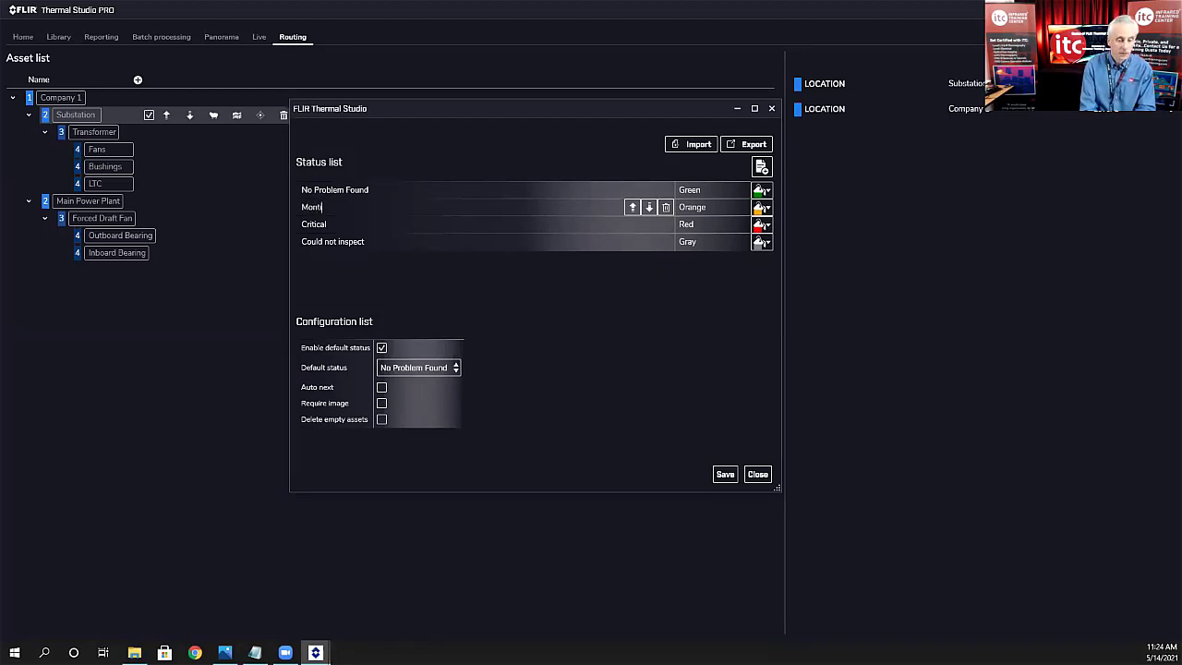
{"action": "type", "text": "tor"}
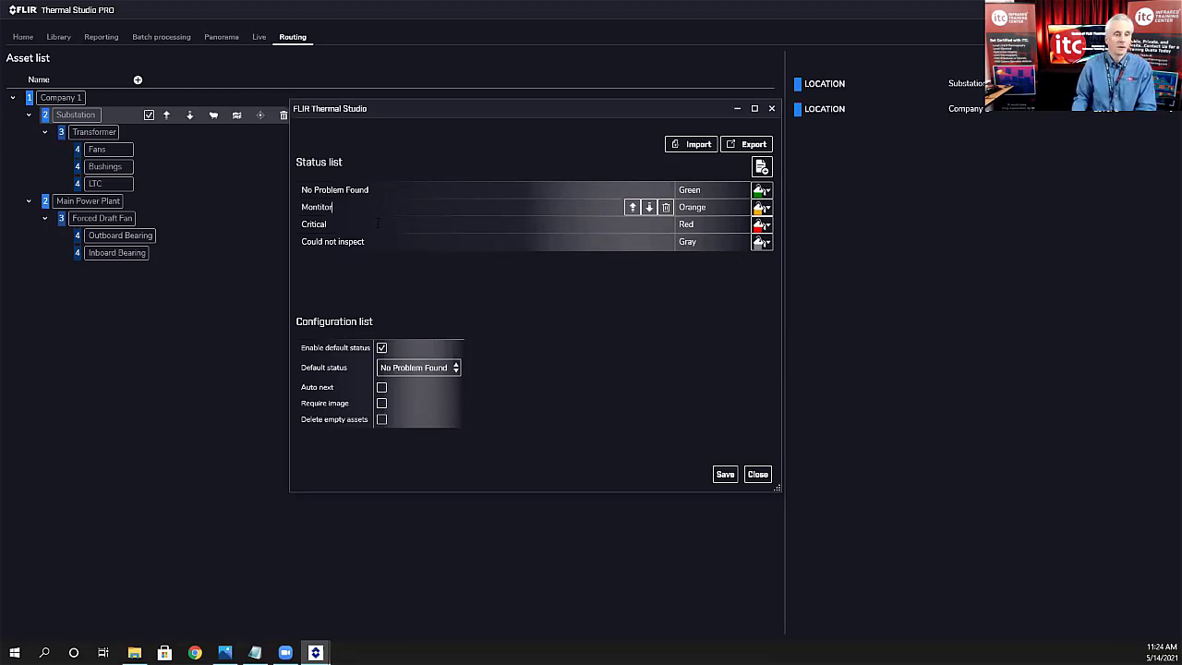
{"action": "left_click", "coordinate": [388, 241]}
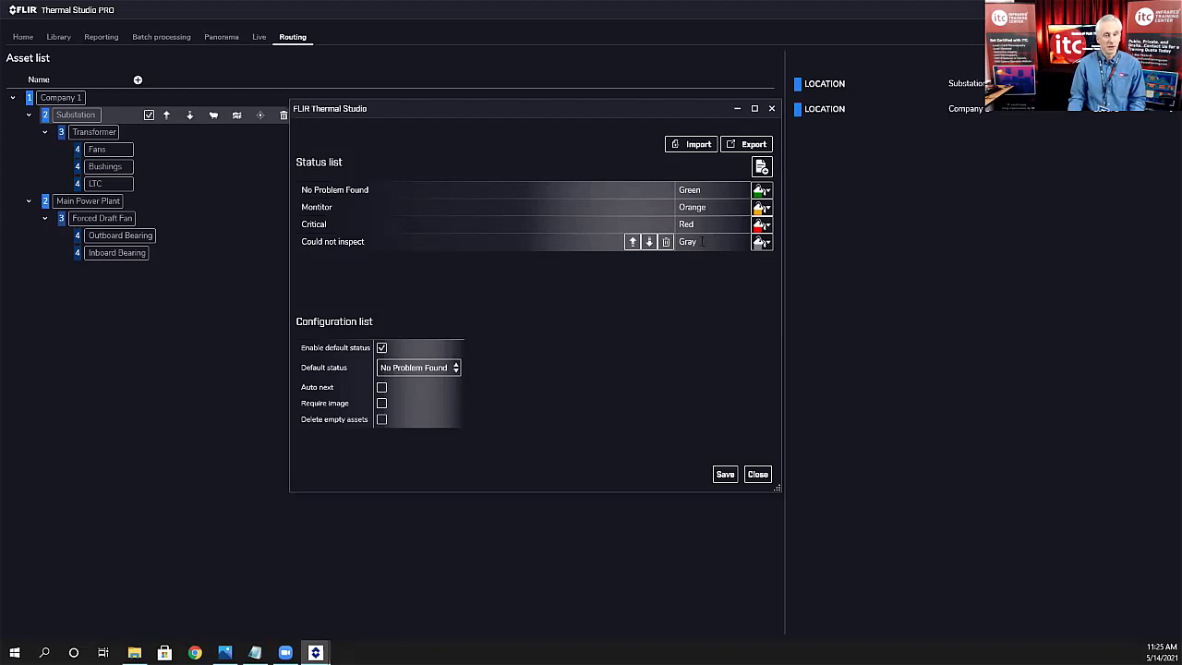
Step: Try the status colour choices, then add a new entry to the status list and delete it again
{"action": "left_click", "coordinate": [762, 207]}
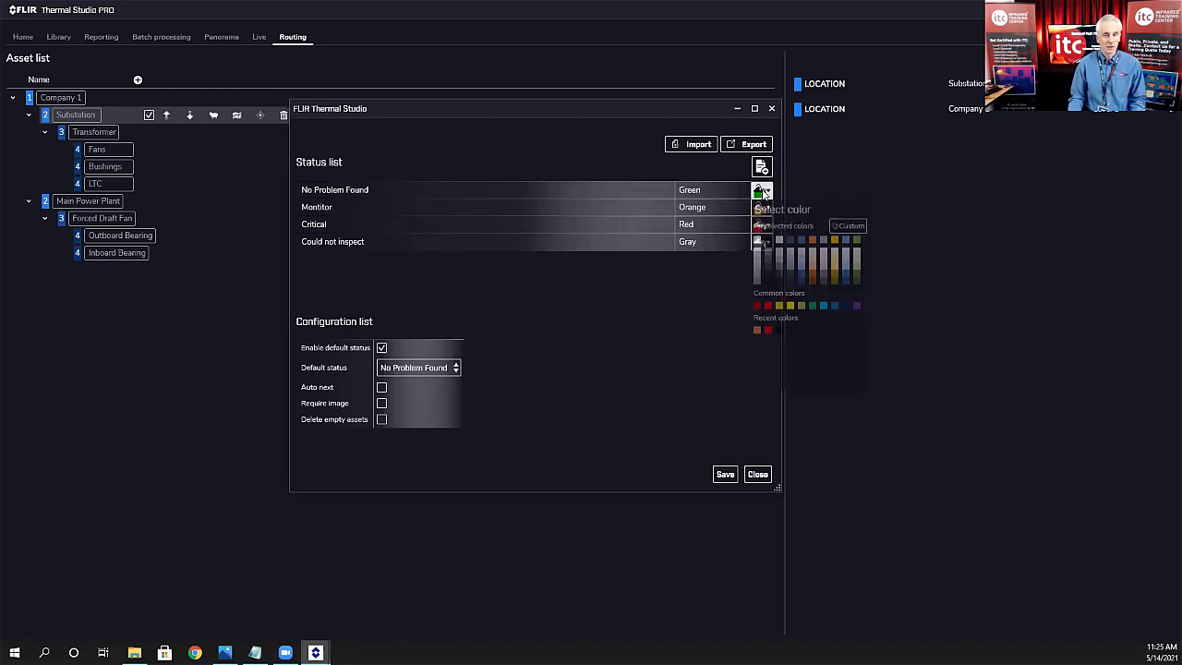
{"action": "left_click", "coordinate": [762, 207]}
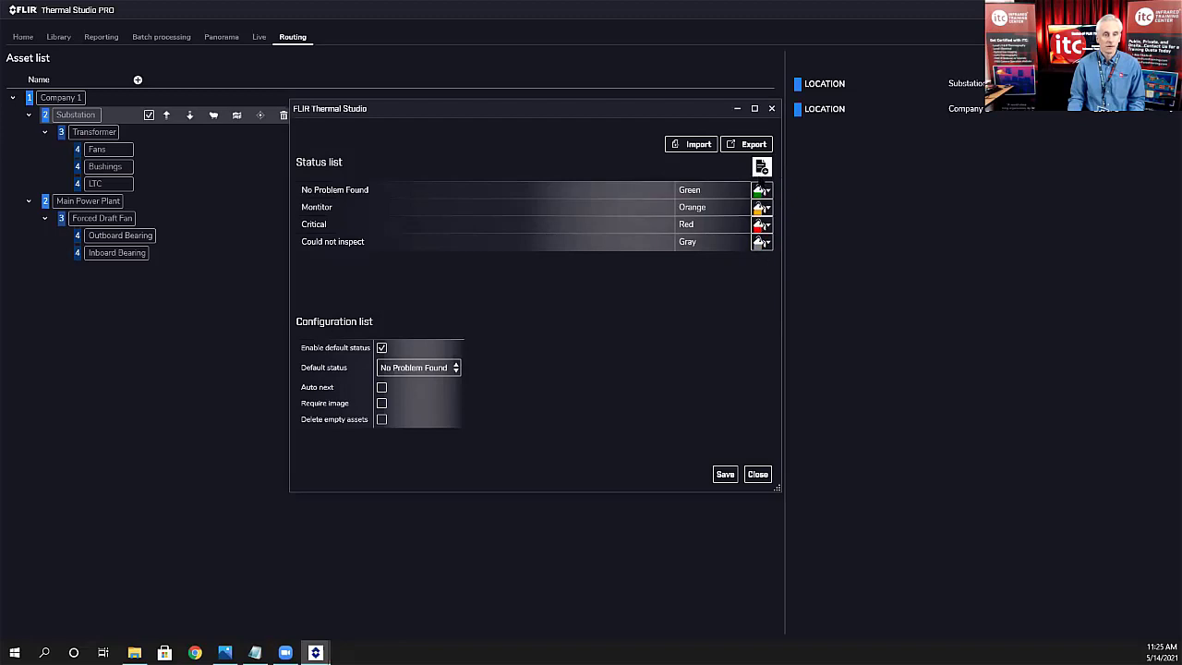
{"action": "left_click", "coordinate": [763, 167]}
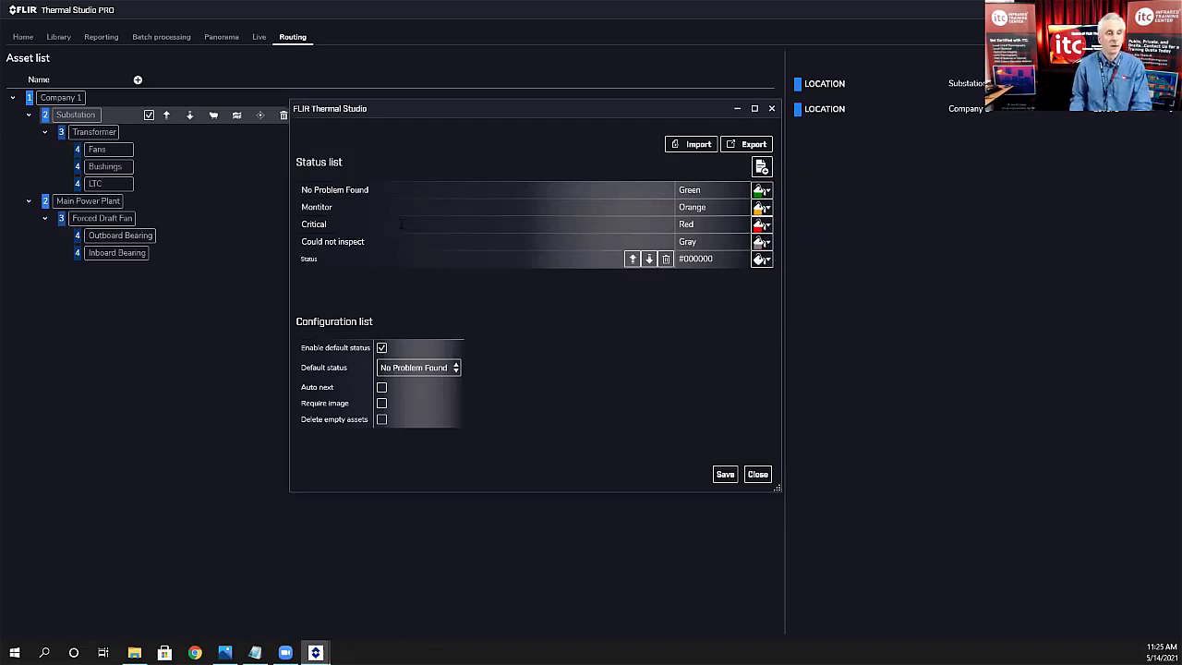
{"action": "left_click", "coordinate": [666, 259]}
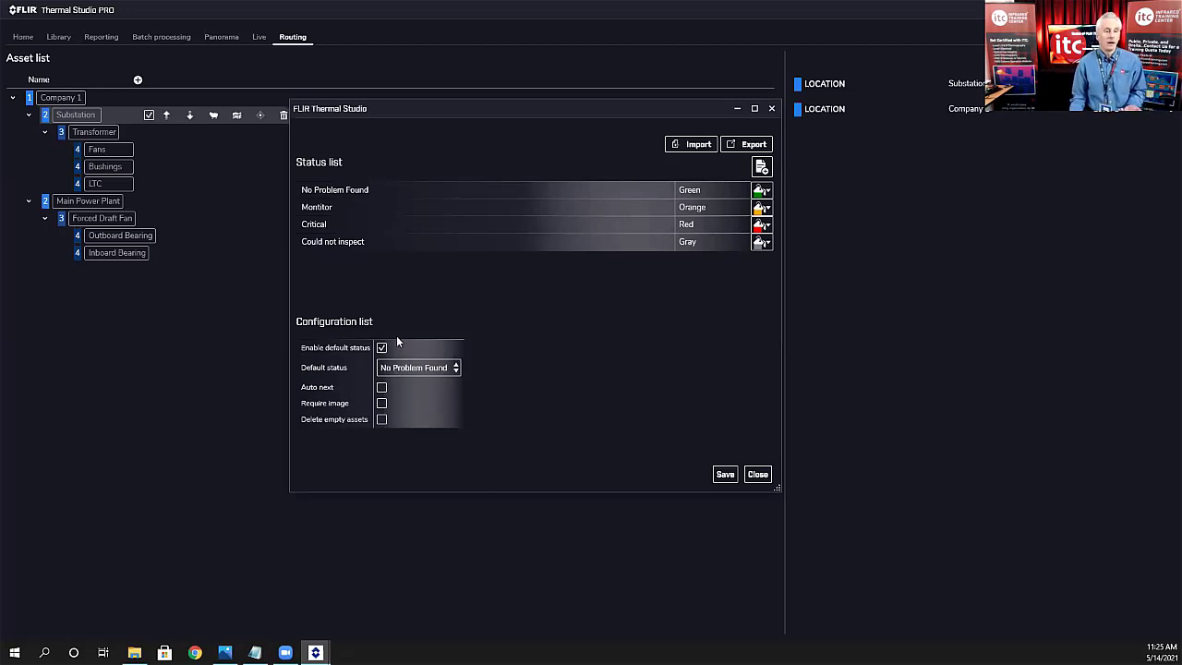
Step: Try the default status choices with No Problem Found selected, and switch Auto next on and off again
{"action": "left_click", "coordinate": [456, 369]}
{"action": "left_click", "coordinate": [429, 386]}
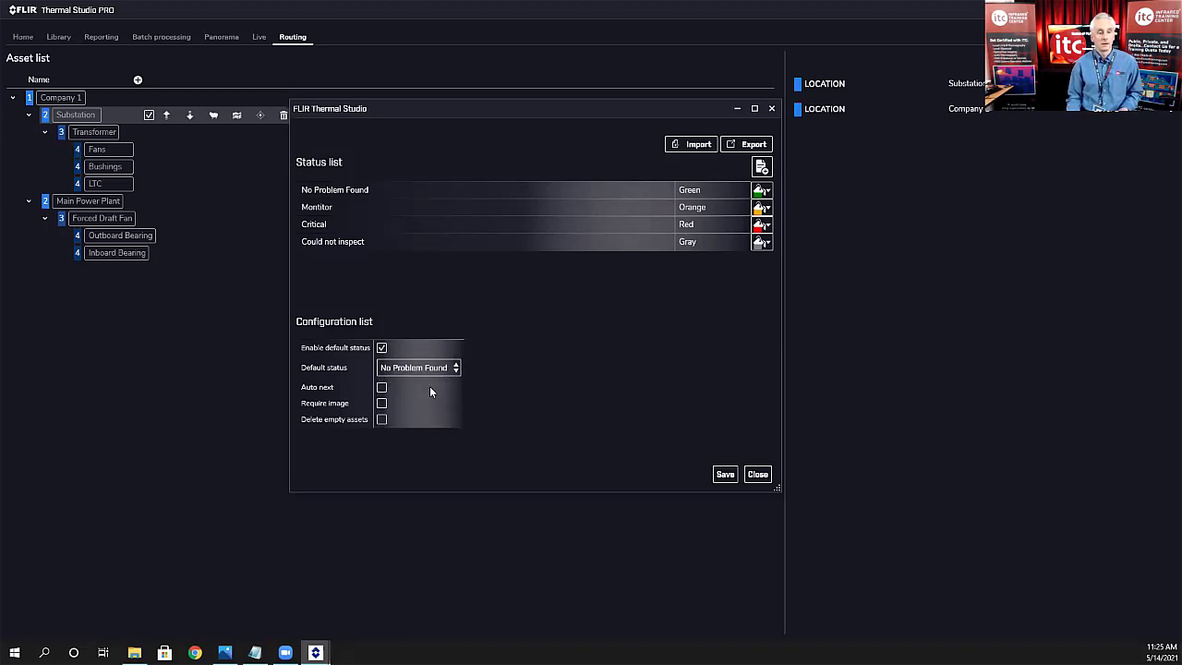
{"action": "left_click", "coordinate": [381, 388]}
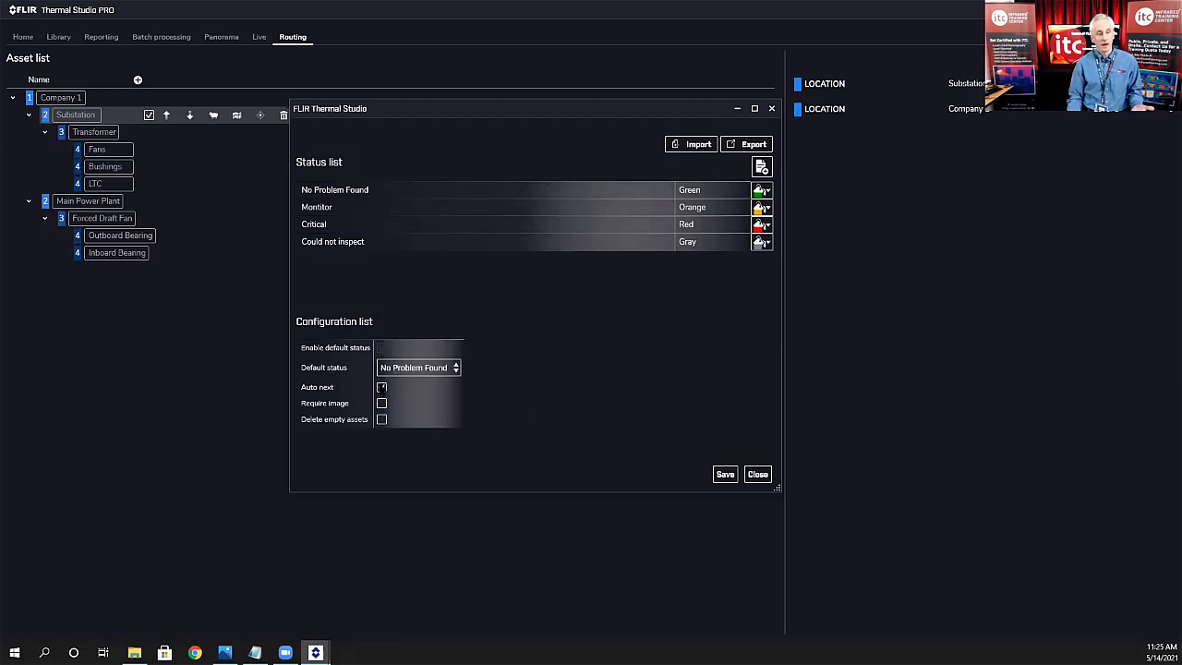
{"action": "left_click", "coordinate": [381, 388]}
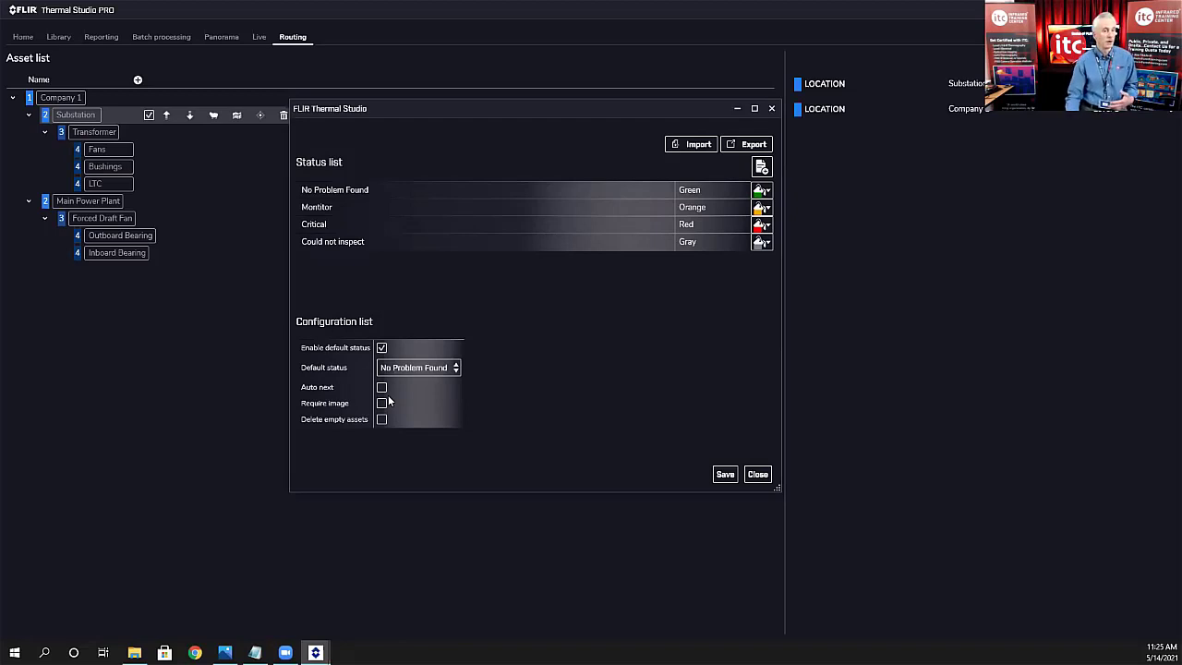
{"action": "left_click", "coordinate": [381, 387]}
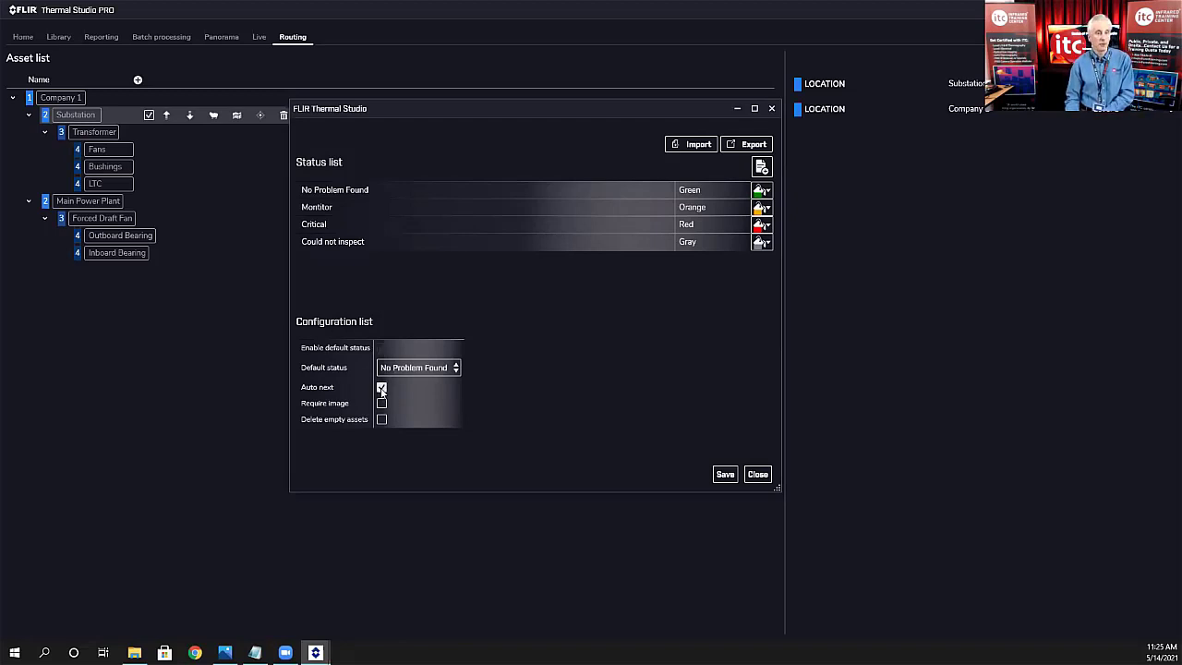
{"action": "left_click", "coordinate": [381, 388]}
Step: Try the Require image and Delete empty assets options, and switch both off again
{"action": "left_click", "coordinate": [383, 406]}
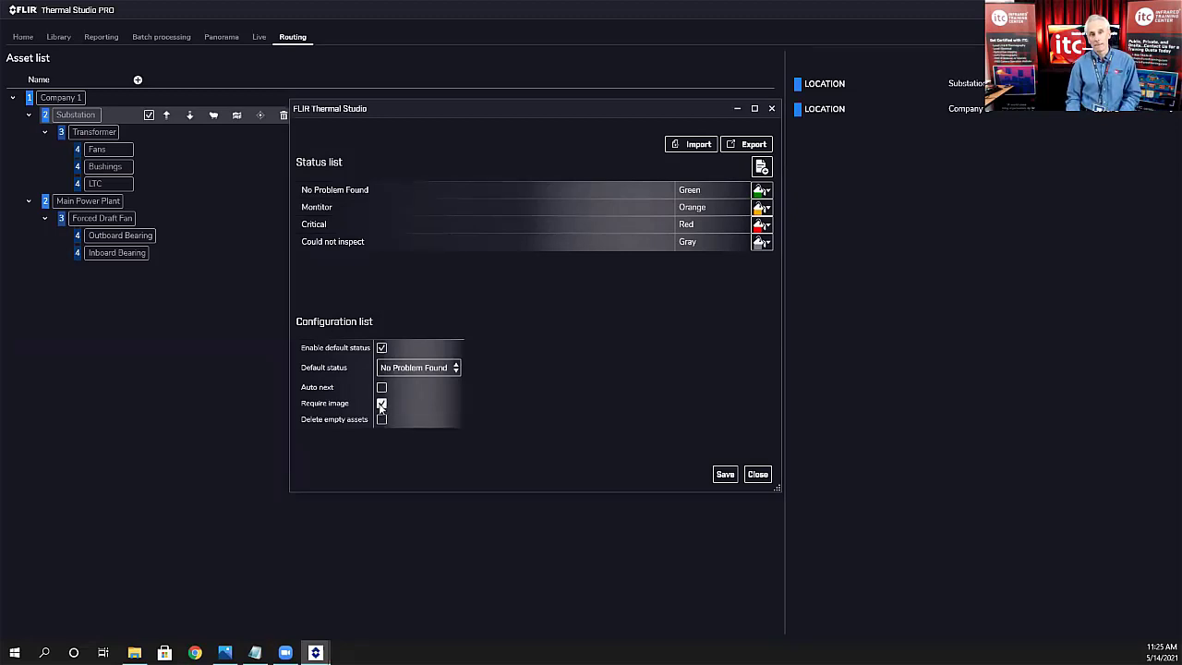
{"action": "left_click", "coordinate": [383, 406]}
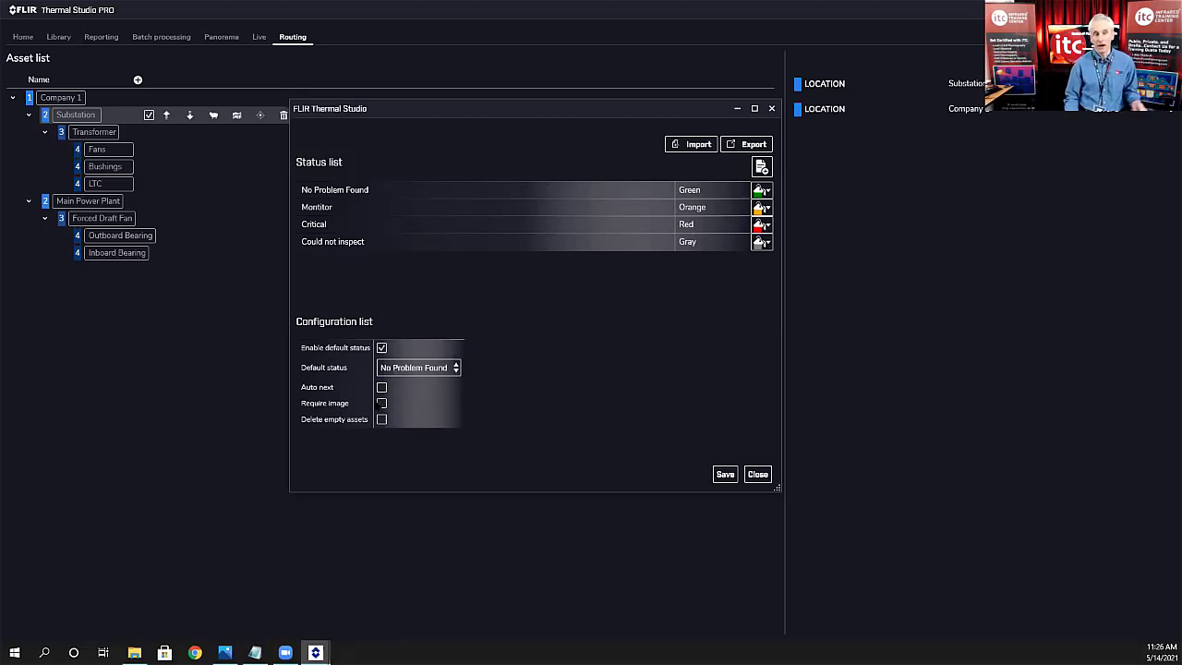
{"action": "left_click", "coordinate": [381, 403]}
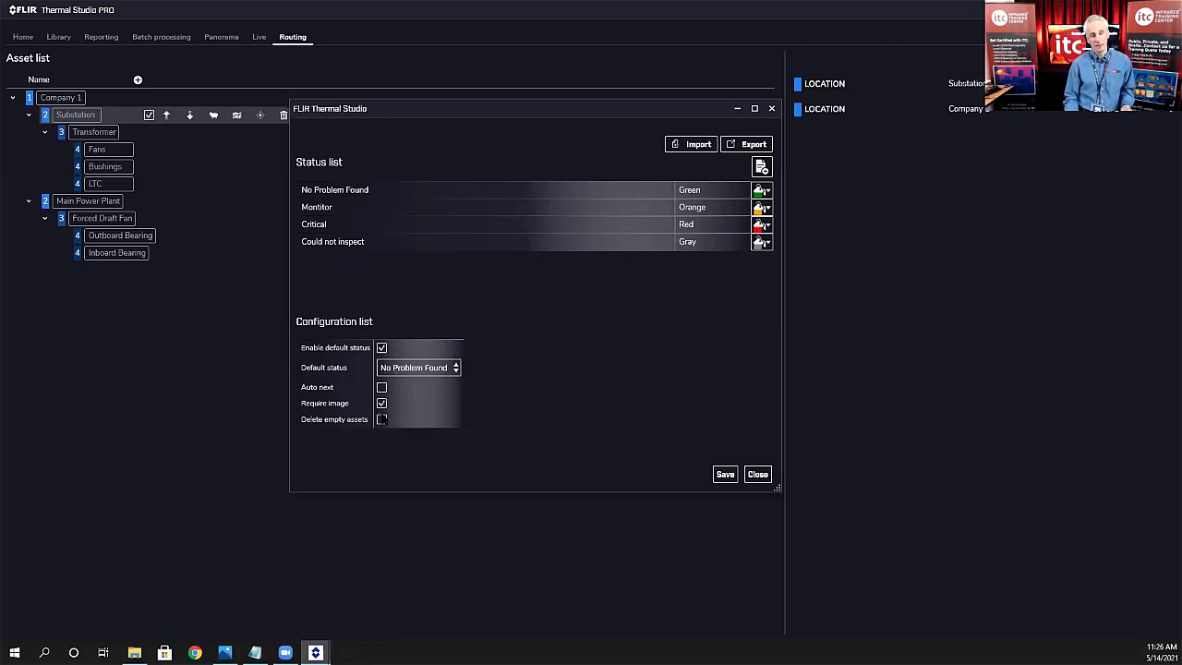
{"action": "left_click", "coordinate": [382, 420]}
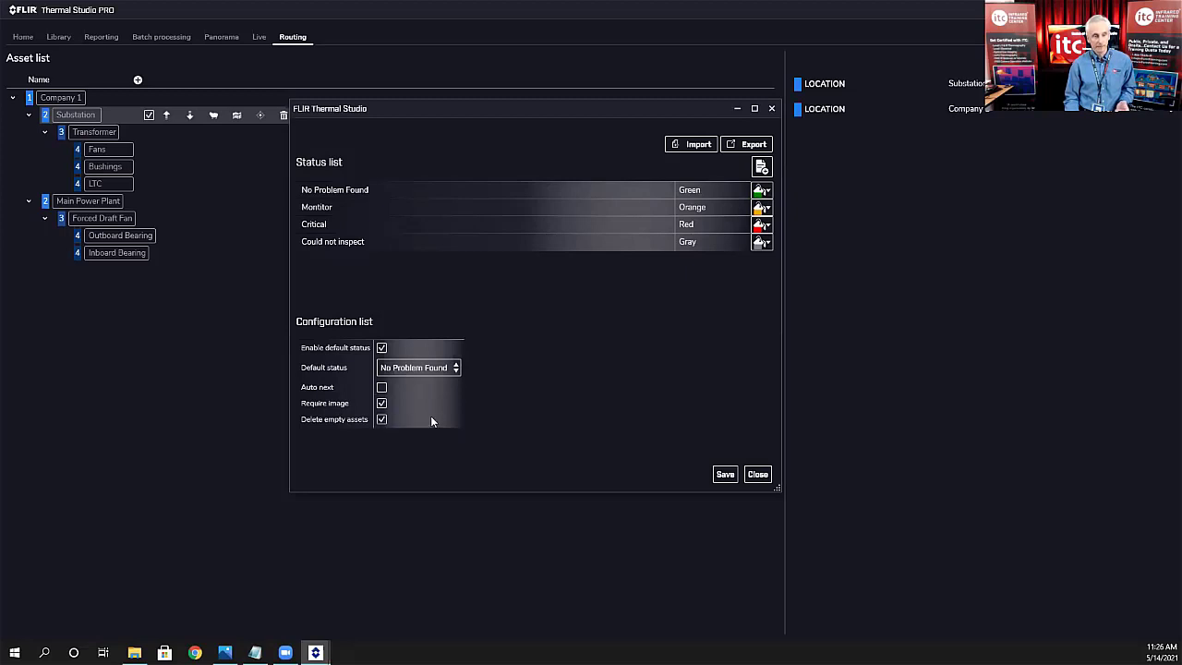
{"action": "left_click", "coordinate": [381, 420]}
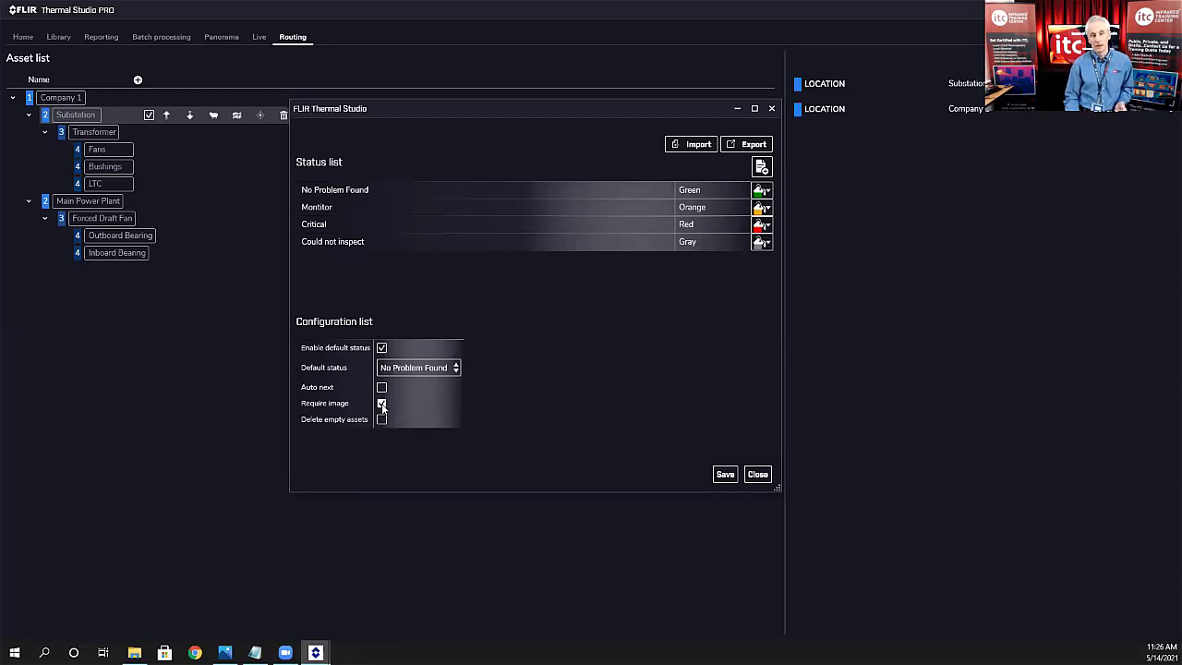
{"action": "left_click", "coordinate": [381, 403]}
{"action": "left_click", "coordinate": [380, 387]}
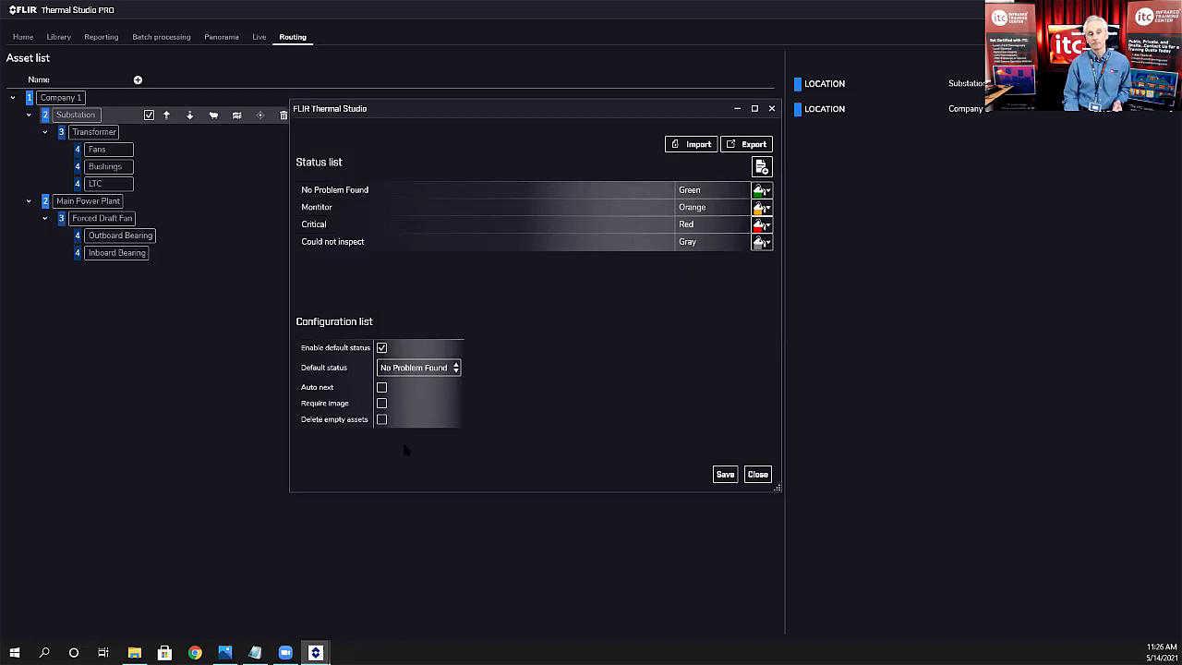
Step: Save the route properties and reopen them to check the status list and configuration
{"action": "left_click", "coordinate": [714, 473]}
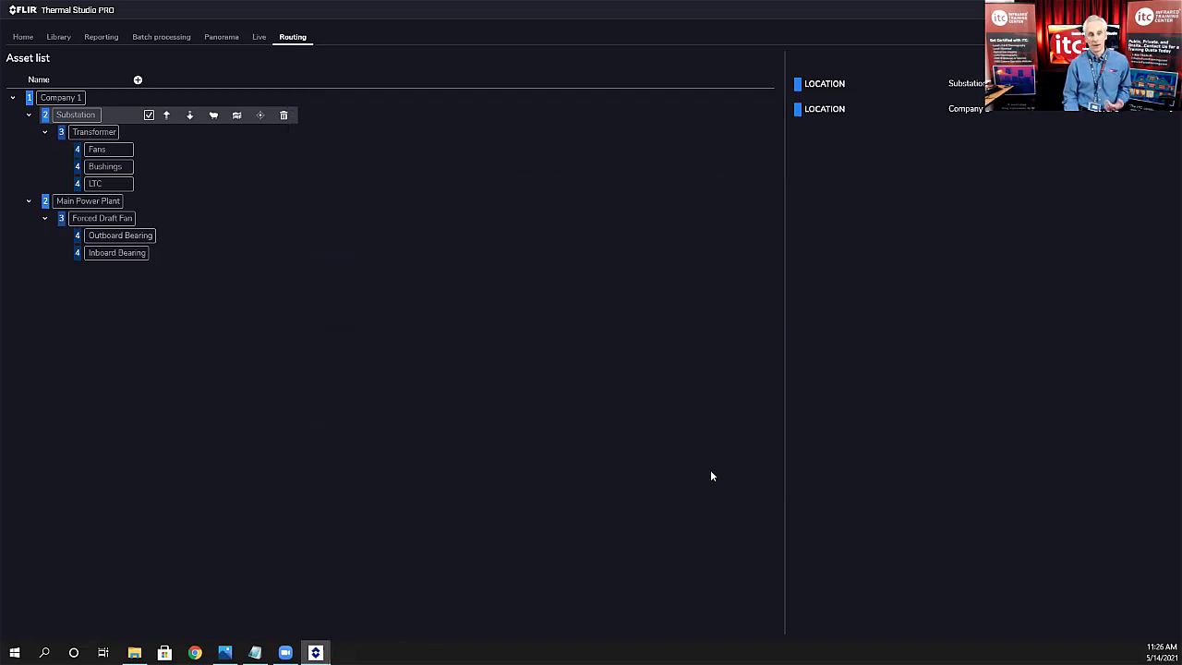
{"action": "left_click", "coordinate": [258, 37]}
{"action": "left_click", "coordinate": [298, 40]}
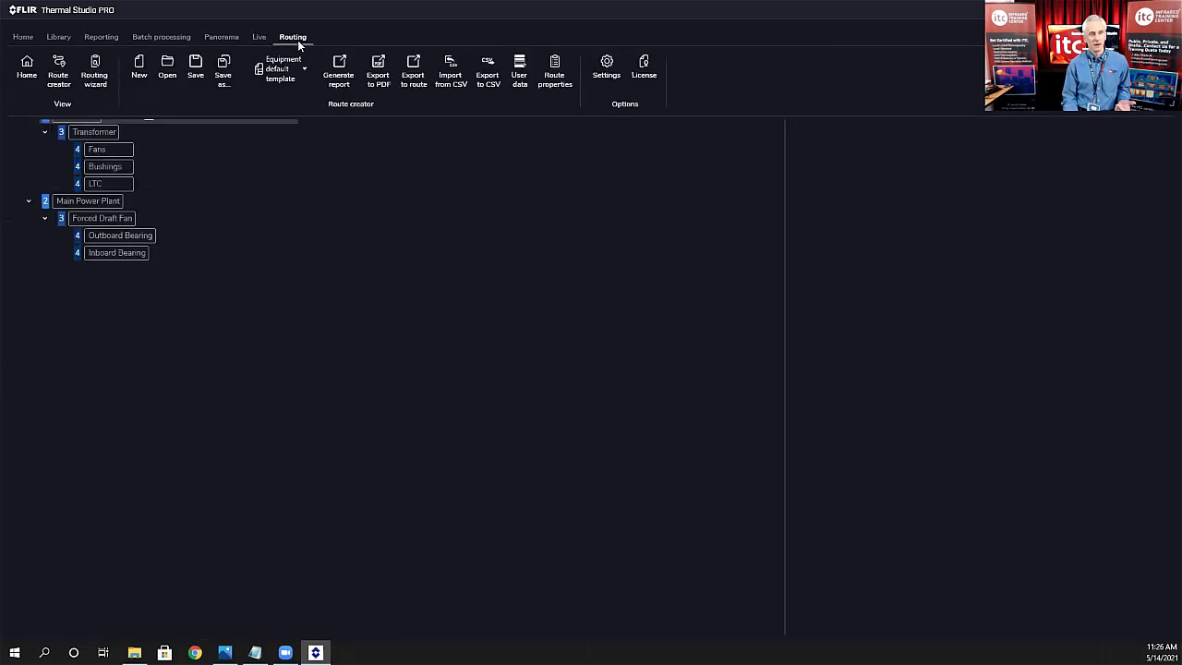
{"action": "left_click", "coordinate": [550, 77]}
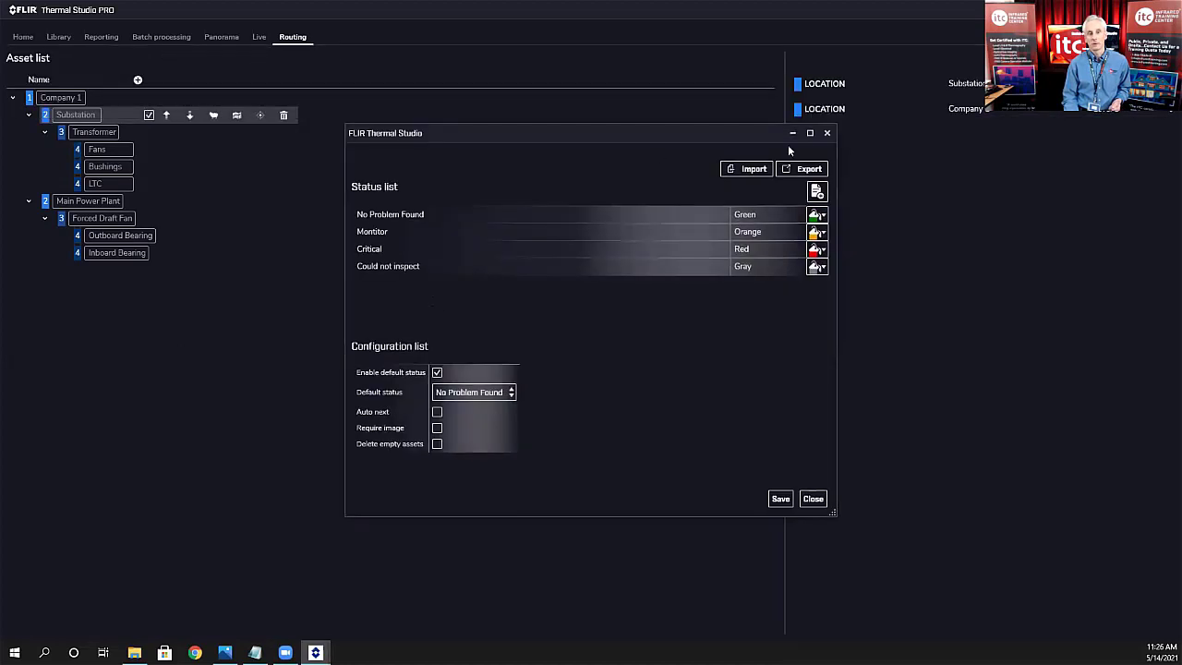
Step: Close the route properties without further changes and open the route's user data list
{"action": "left_click", "coordinate": [810, 133]}
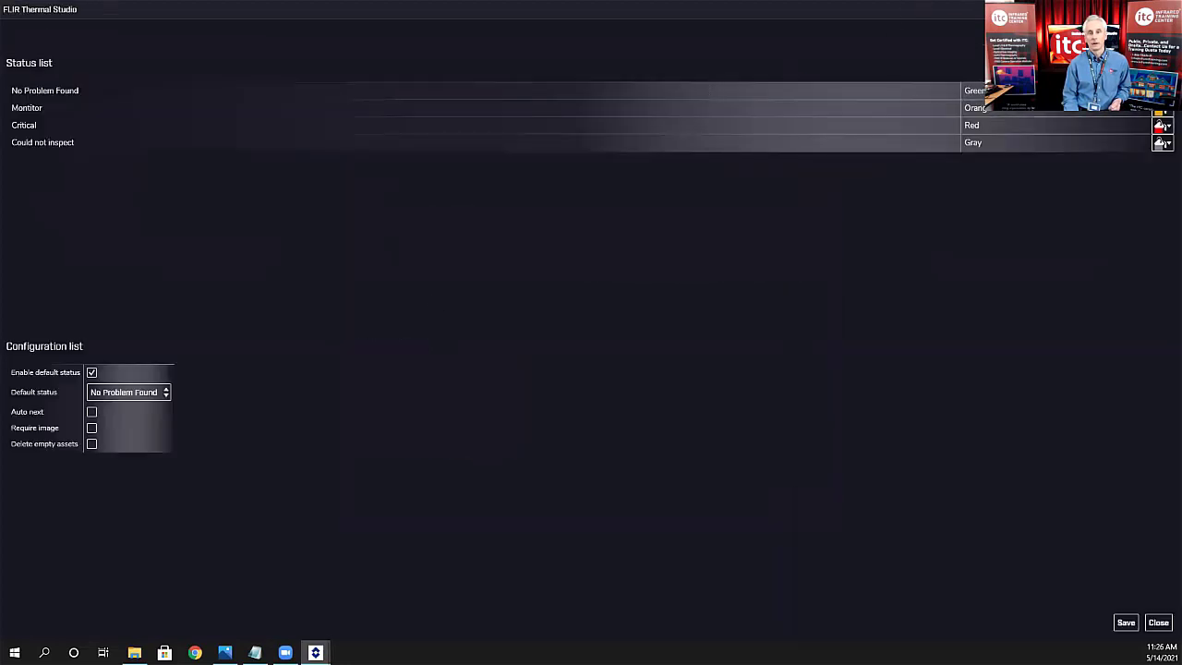
{"action": "key", "text": "Escape"}
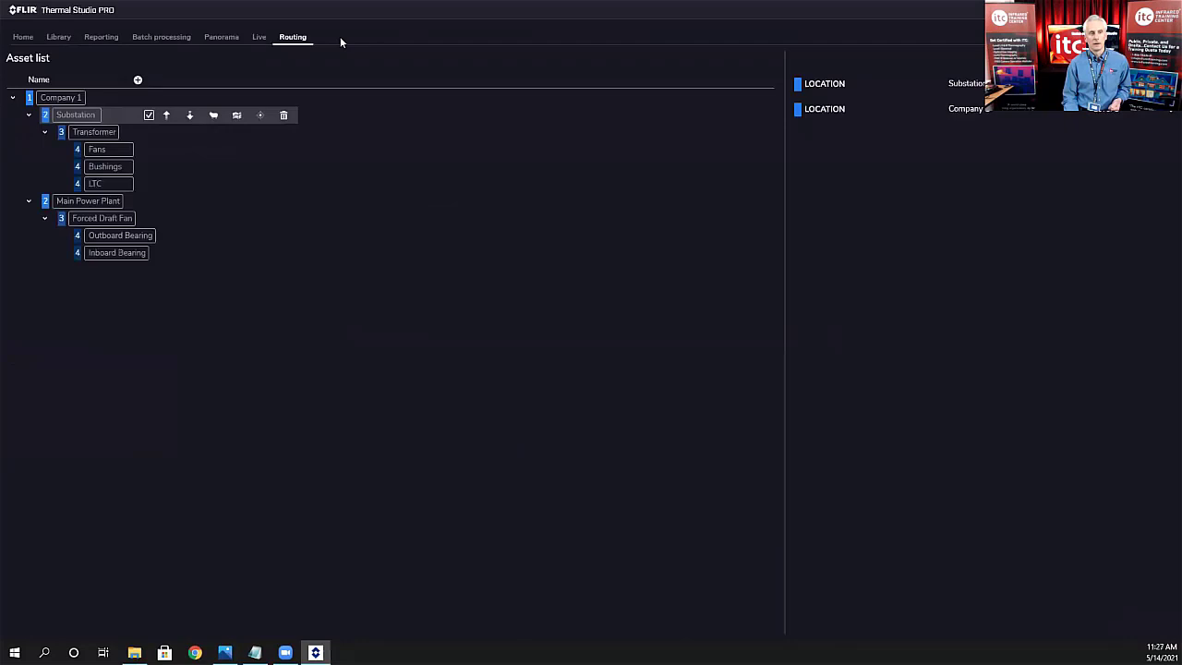
{"action": "left_click", "coordinate": [260, 37]}
{"action": "left_click", "coordinate": [290, 37]}
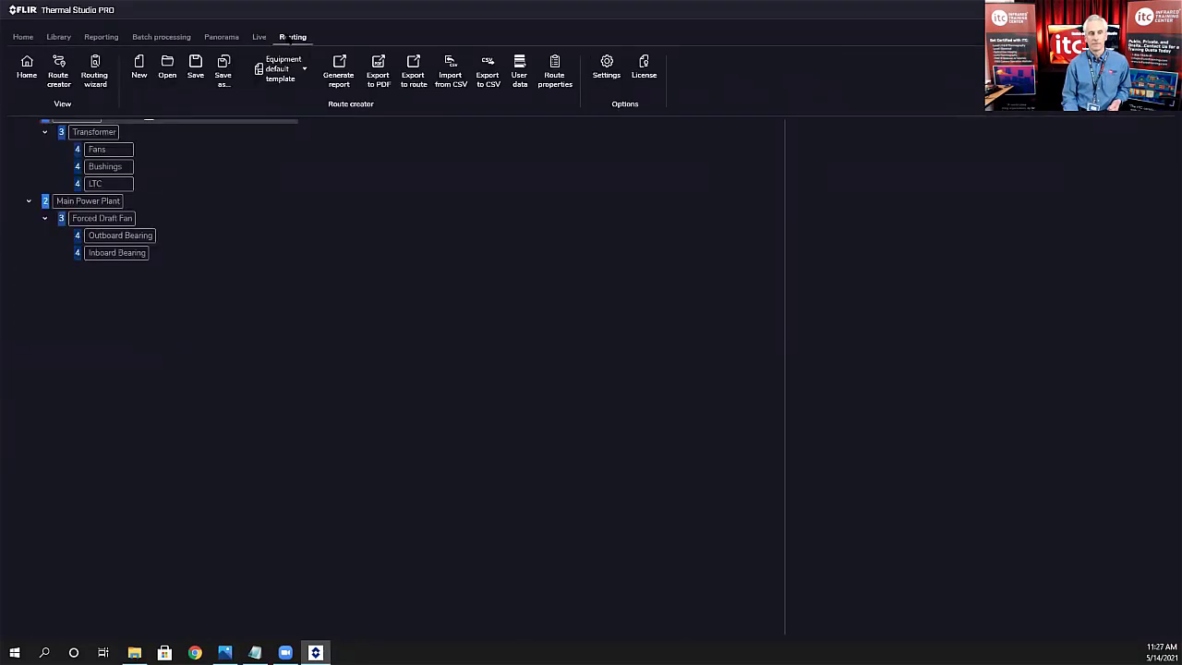
{"action": "left_click", "coordinate": [520, 79]}
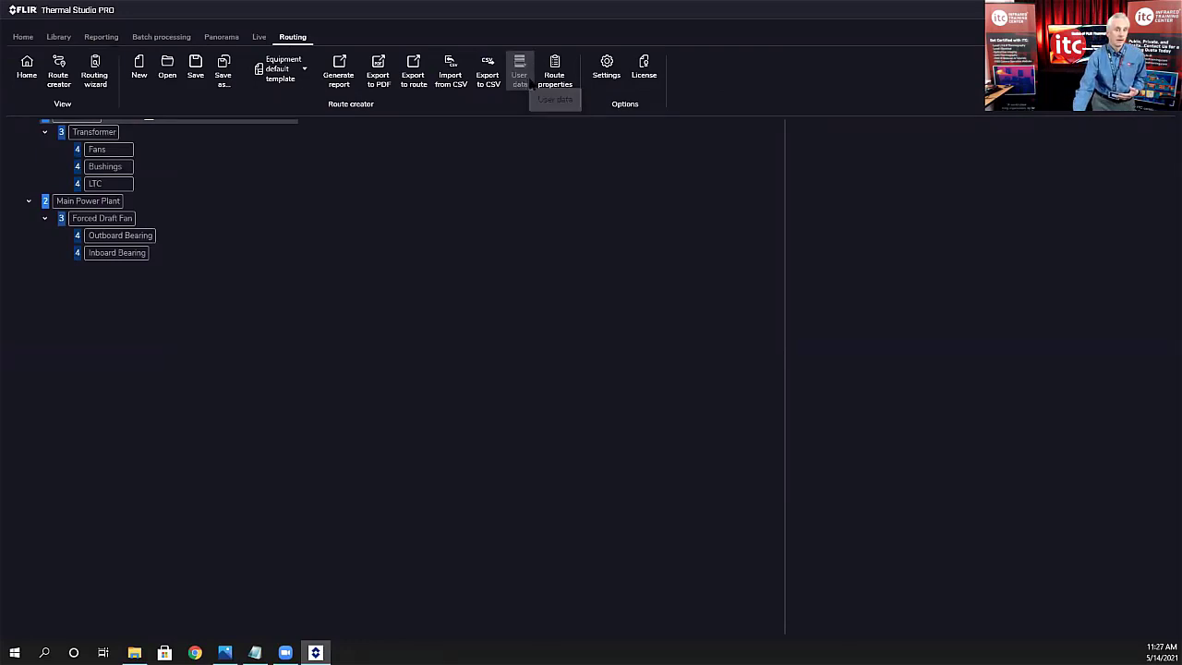
{"action": "left_click_drag", "start_coordinate": [508, 136], "coordinate": [485, 138]}
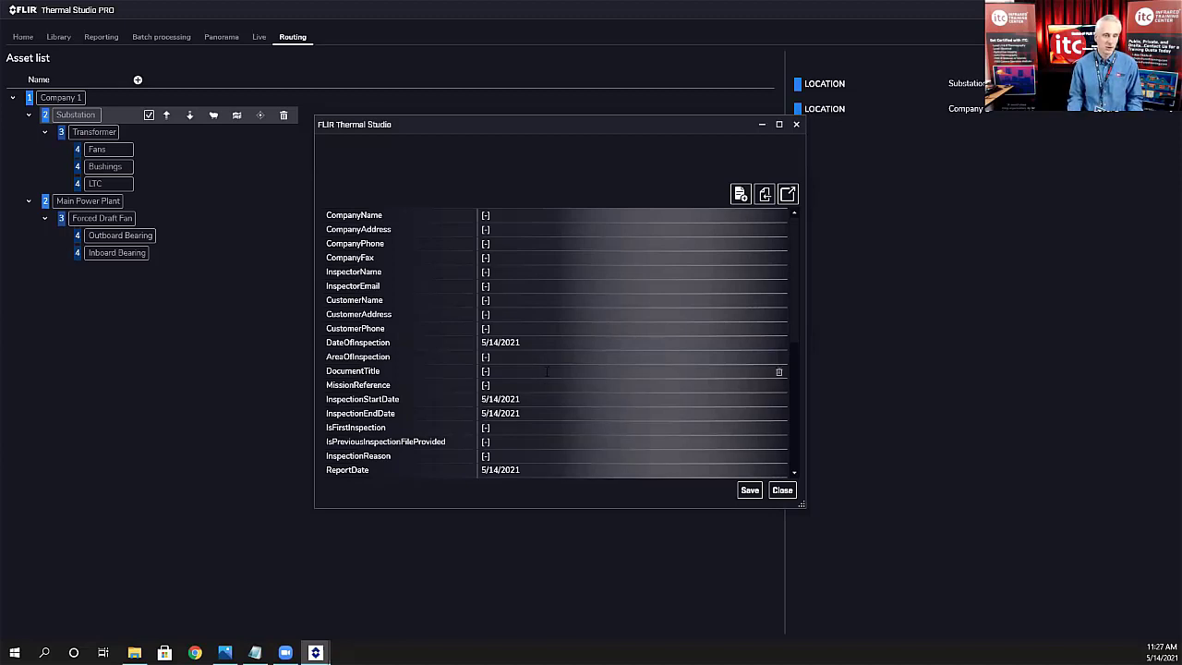
Step: Delete the user data fields from DateOfInspection through IsPreviousInspectionFileProvided
{"action": "left_click", "coordinate": [779, 343]}
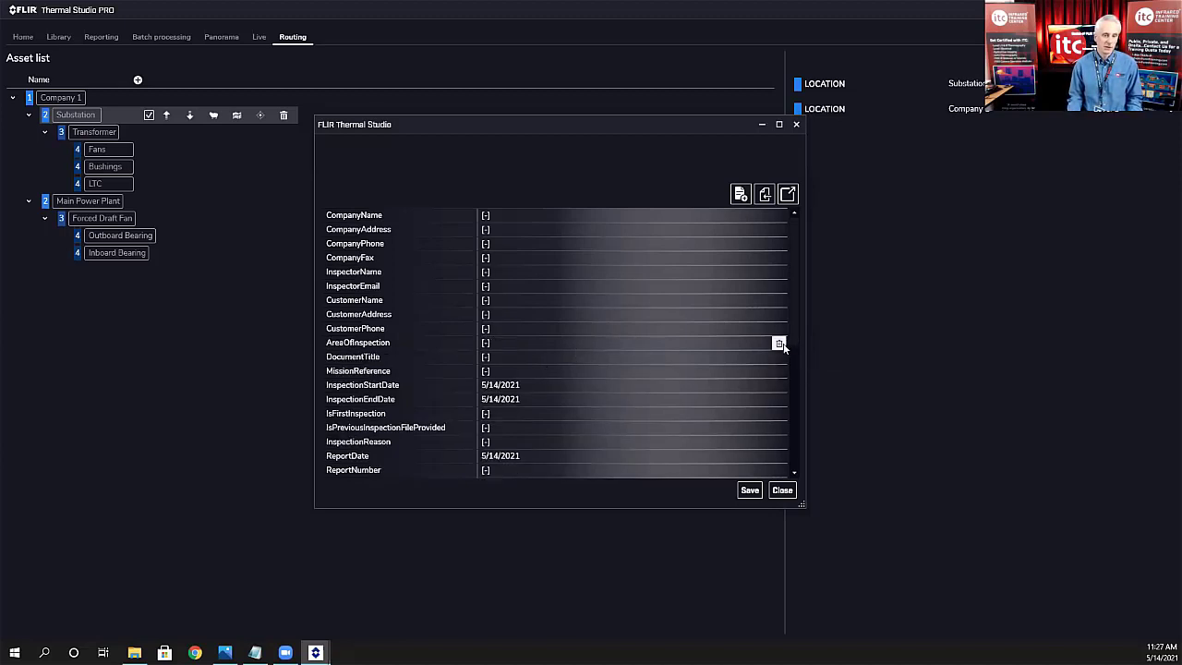
{"action": "left_click", "coordinate": [779, 343]}
{"action": "left_click", "coordinate": [779, 344]}
{"action": "left_click", "coordinate": [779, 344]}
{"action": "left_click", "coordinate": [779, 343]}
{"action": "left_click", "coordinate": [779, 344]}
{"action": "left_click", "coordinate": [779, 343]}
{"action": "left_click", "coordinate": [779, 344]}
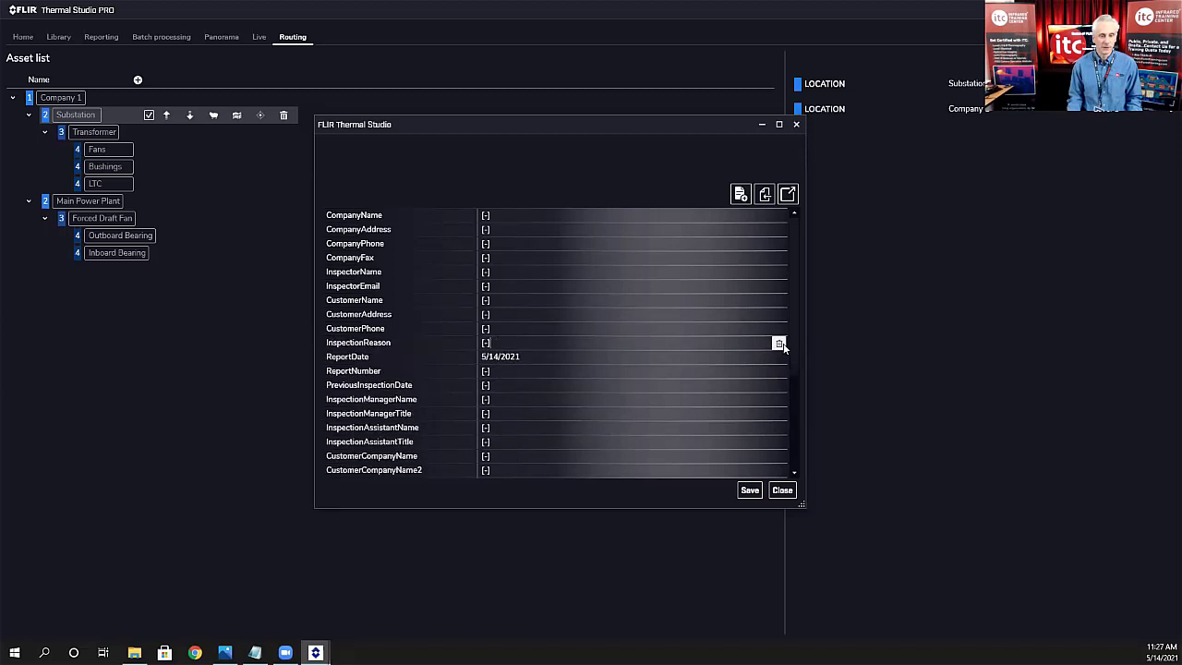
Step: Delete the user data fields from InspectionReason through CustomerCompanyAddress2
{"action": "left_click", "coordinate": [779, 343]}
{"action": "left_click", "coordinate": [779, 344]}
{"action": "left_click", "coordinate": [780, 344]}
{"action": "left_click", "coordinate": [779, 343]}
{"action": "left_click", "coordinate": [779, 343]}
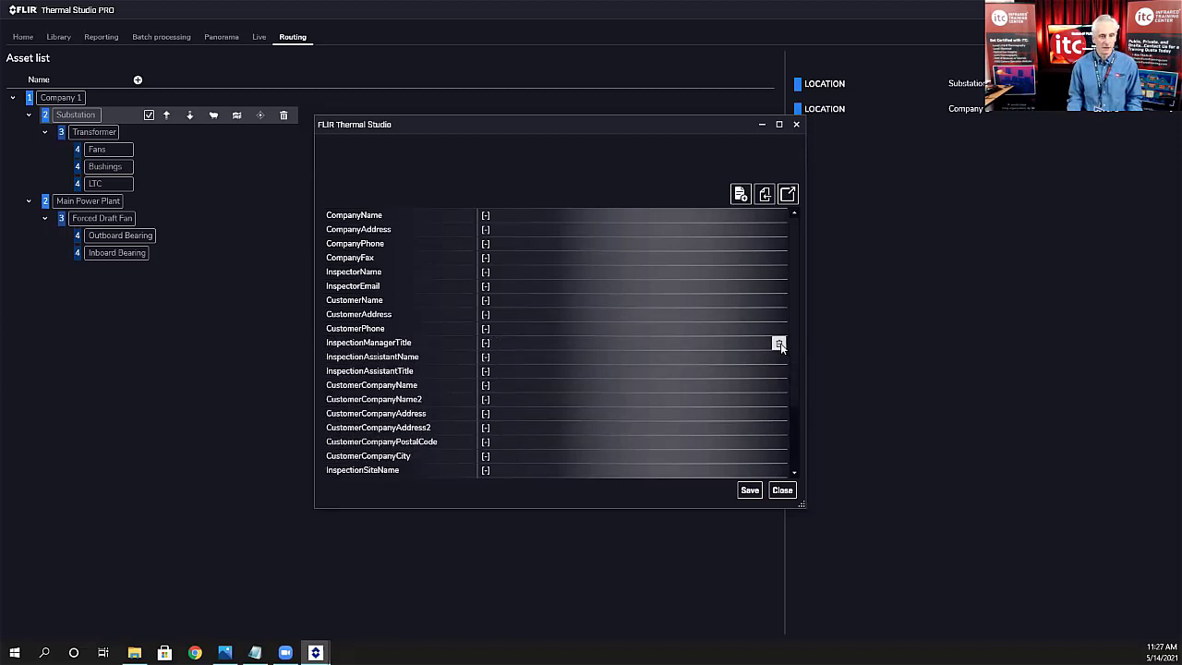
{"action": "left_click", "coordinate": [779, 344]}
{"action": "left_click", "coordinate": [780, 344]}
{"action": "left_click", "coordinate": [779, 343]}
{"action": "left_click", "coordinate": [779, 343]}
{"action": "left_click", "coordinate": [779, 343]}
{"action": "left_click", "coordinate": [779, 343]}
{"action": "left_click", "coordinate": [779, 344]}
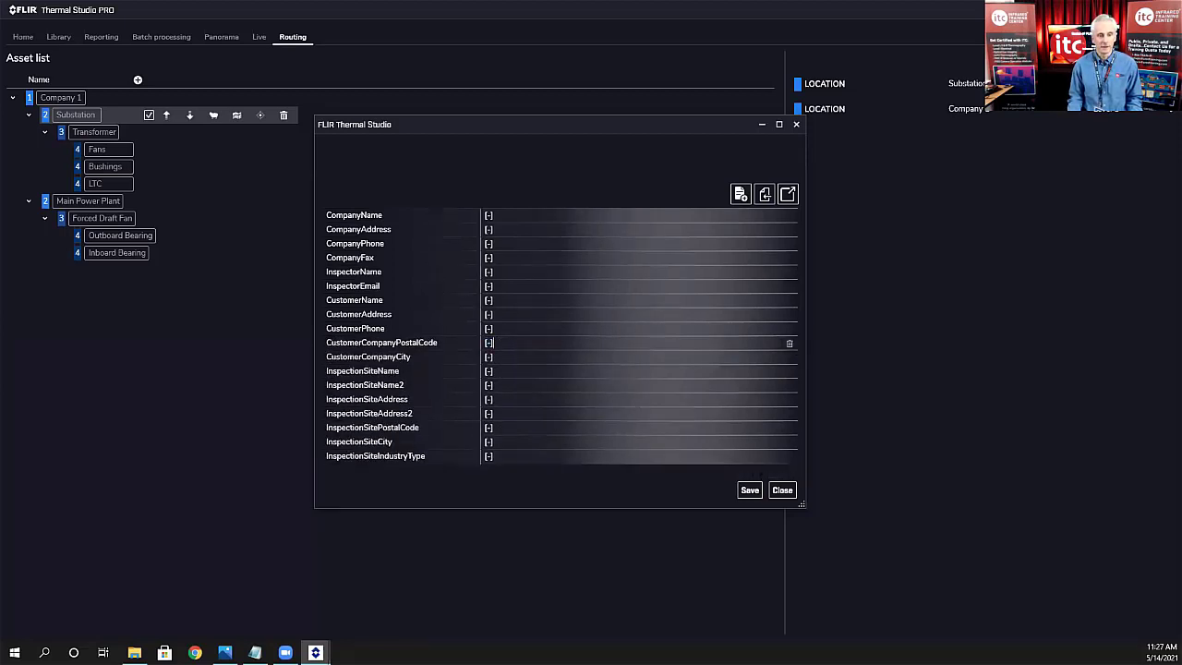
Step: Delete the remaining user data fields from CustomerCompanyPostalCode through InspectionSiteIndustryType
{"action": "left_click", "coordinate": [789, 343]}
{"action": "left_click", "coordinate": [789, 343]}
{"action": "left_click", "coordinate": [789, 344]}
{"action": "left_click", "coordinate": [790, 343]}
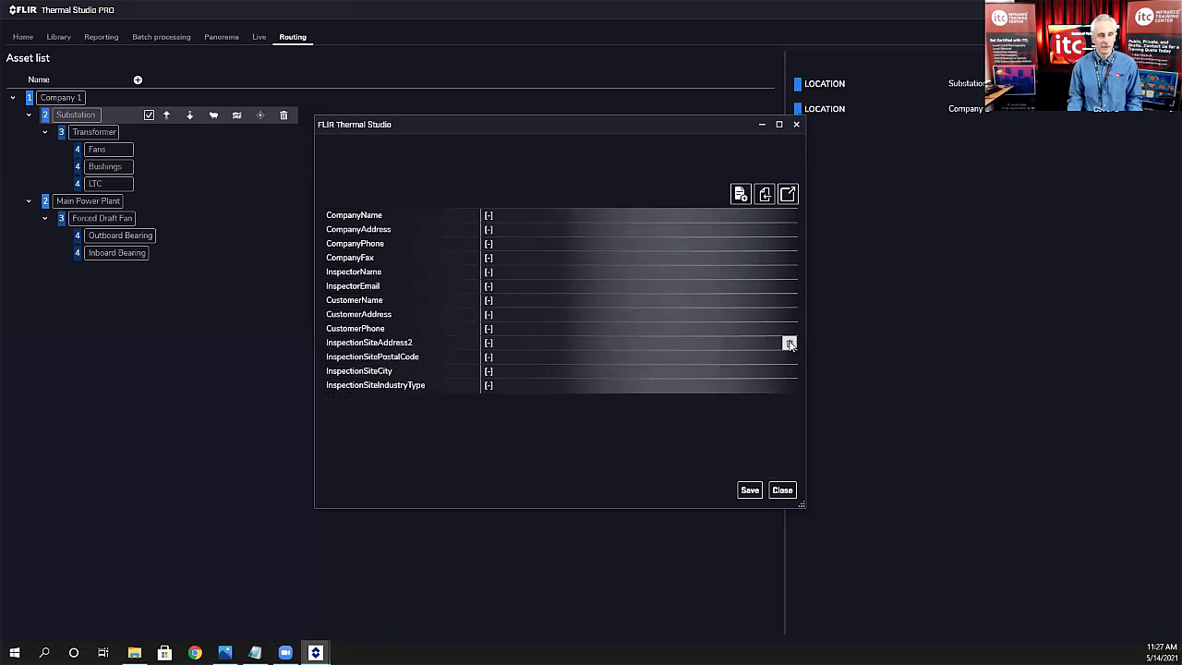
{"action": "left_click", "coordinate": [790, 344]}
{"action": "left_click", "coordinate": [789, 343]}
{"action": "left_click", "coordinate": [789, 343]}
{"action": "left_click", "coordinate": [790, 344]}
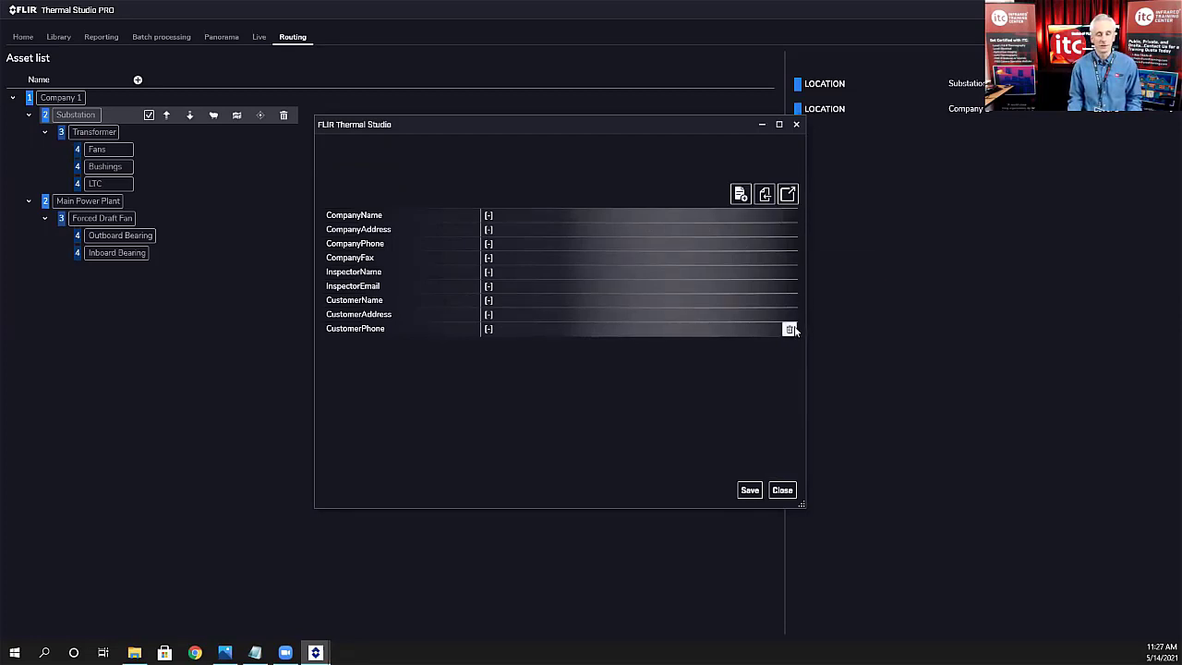
Step: Delete the CustomerPhone, CustomerAddress and CustomerName fields and save the user data
{"action": "left_click", "coordinate": [796, 329]}
{"action": "left_click", "coordinate": [794, 314]}
{"action": "left_click", "coordinate": [794, 300]}
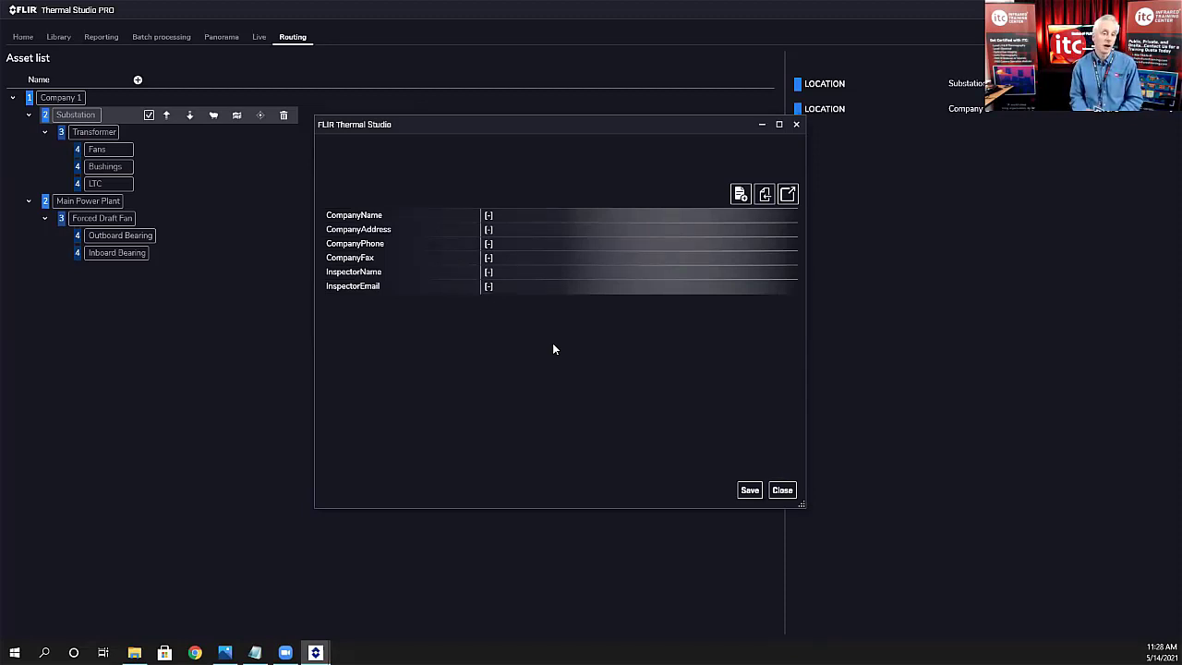
{"action": "left_click", "coordinate": [749, 490]}
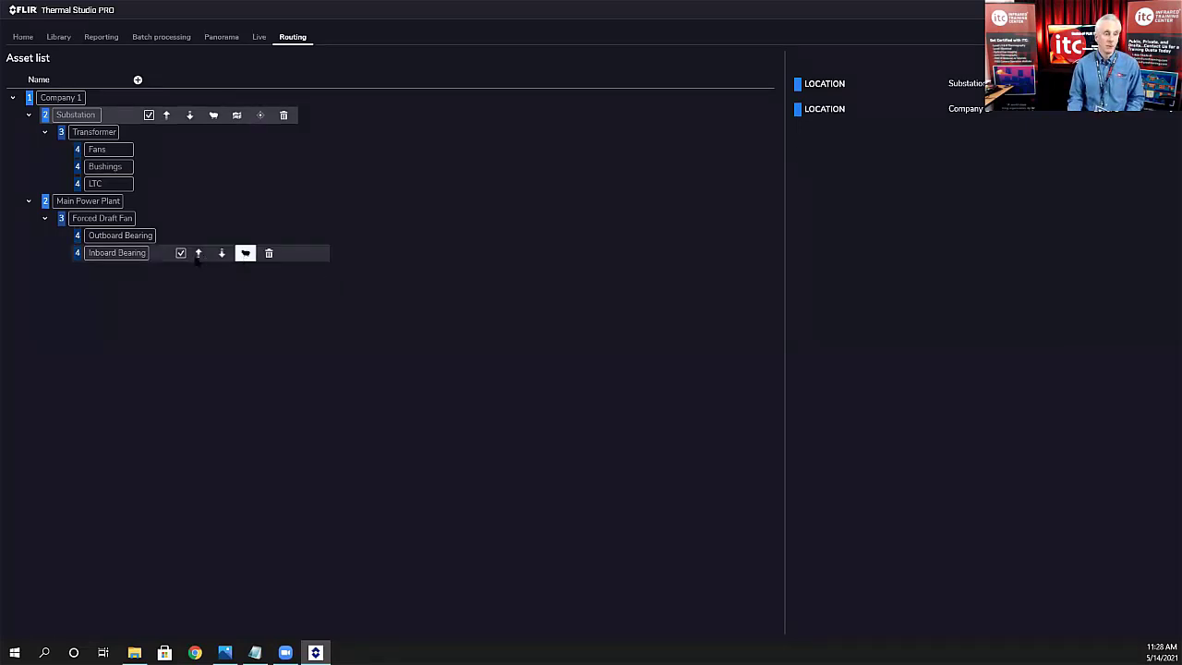
Step: Select the Outboard Bearing inspection point and save the asset list to the Desktop as Asset 1.act
{"action": "left_click", "coordinate": [127, 236]}
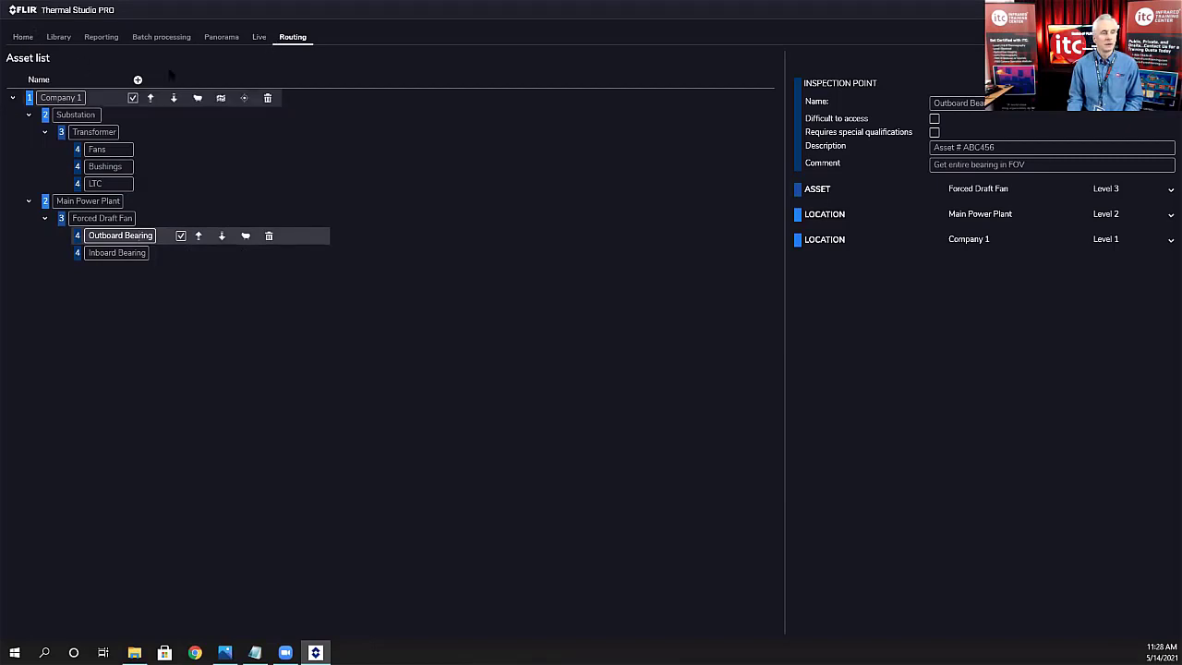
{"action": "left_click", "coordinate": [259, 37]}
{"action": "left_click", "coordinate": [288, 37]}
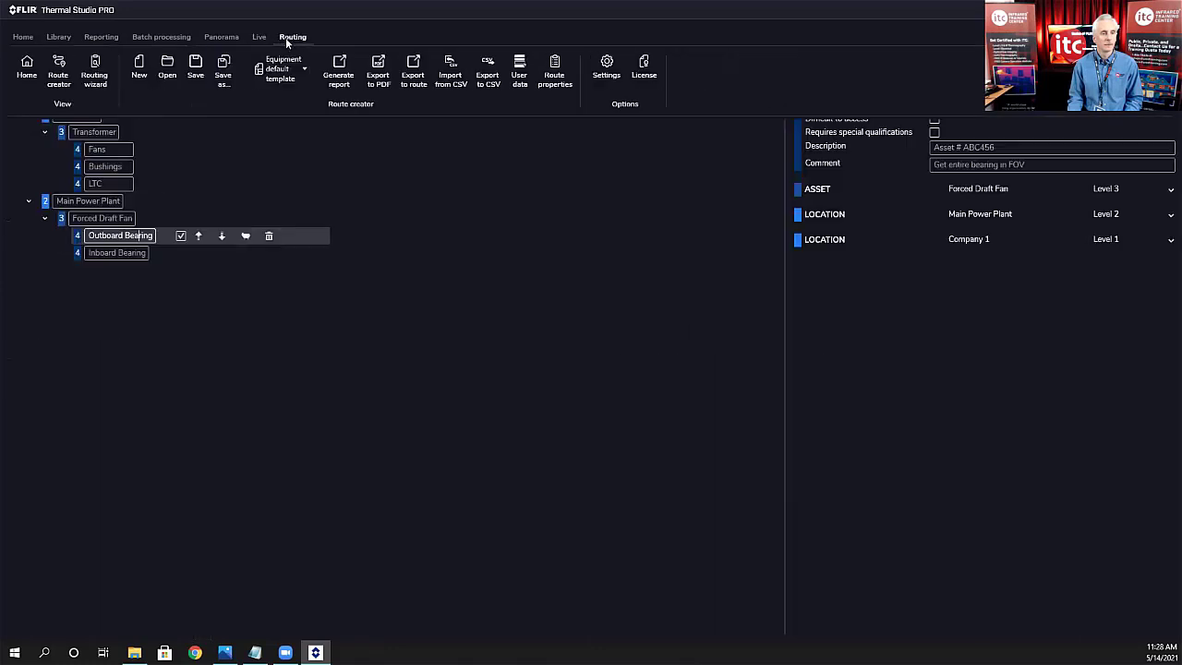
{"action": "left_click", "coordinate": [197, 79]}
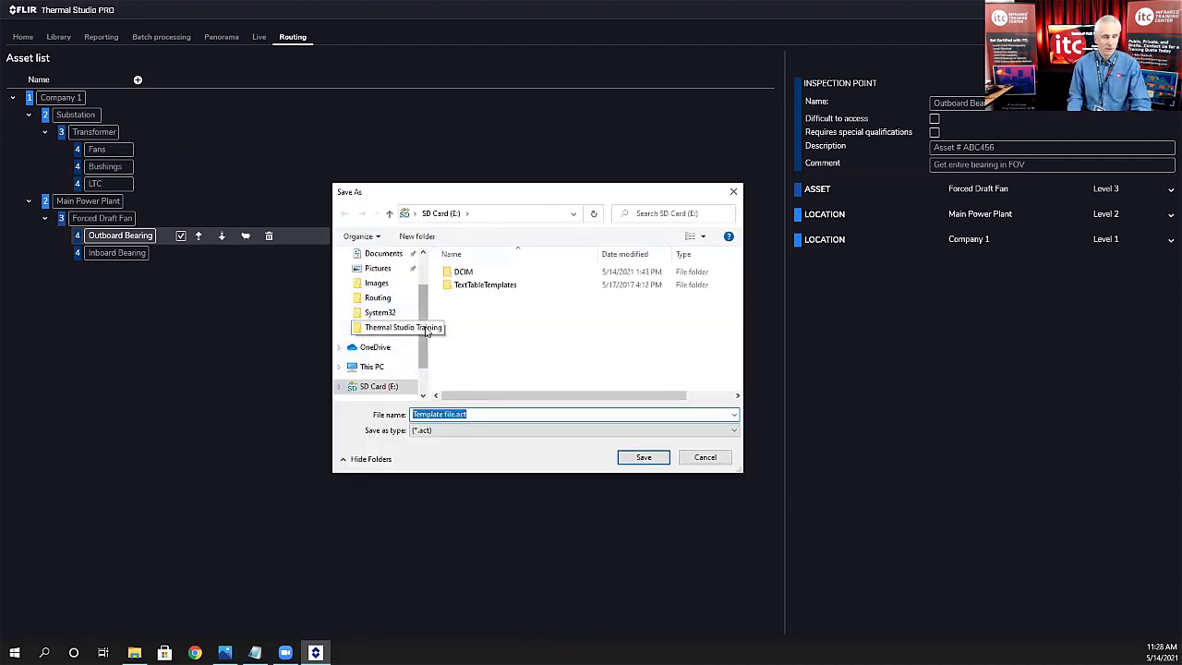
{"action": "scroll", "coordinate": [416, 337], "scroll_direction": "up", "scroll_amount": 1}
{"action": "scroll", "coordinate": [415, 336], "scroll_direction": "up", "scroll_amount": 1}
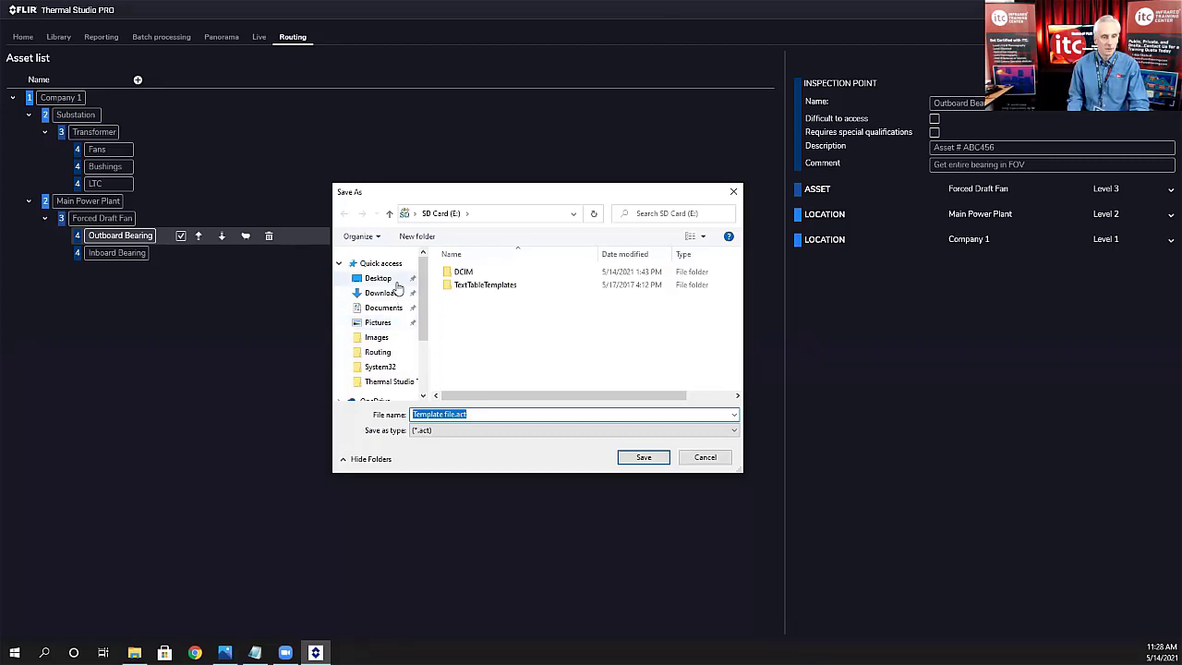
{"action": "left_click", "coordinate": [396, 282]}
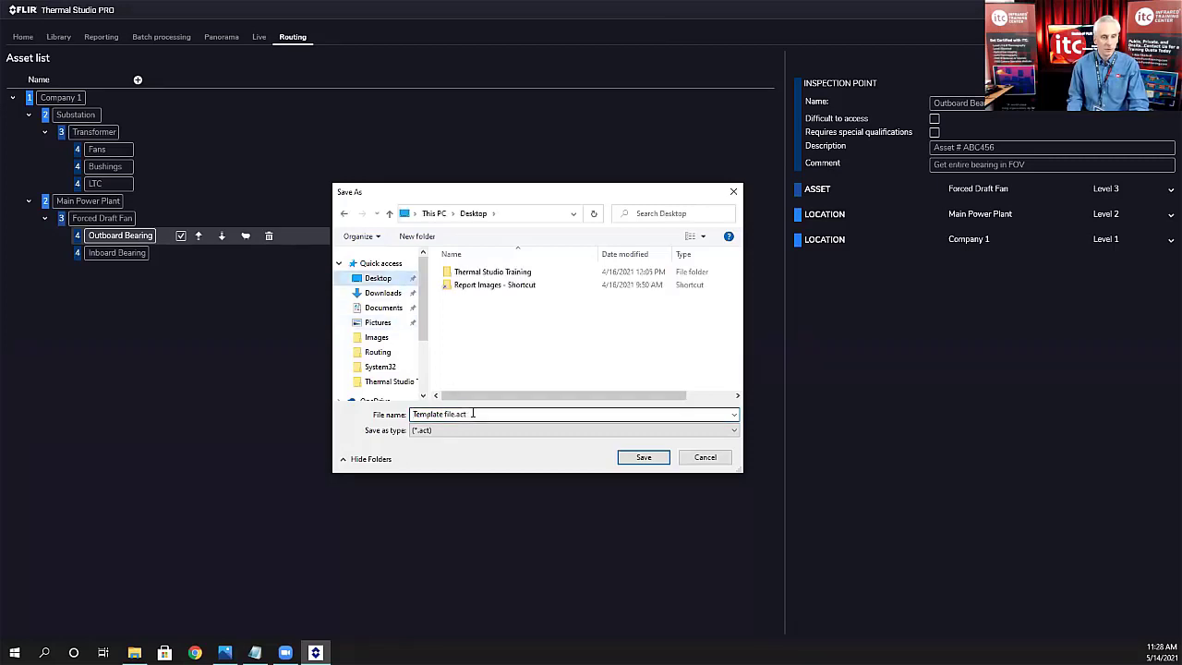
{"action": "left_click_drag", "start_coordinate": [451, 414], "coordinate": [388, 423]}
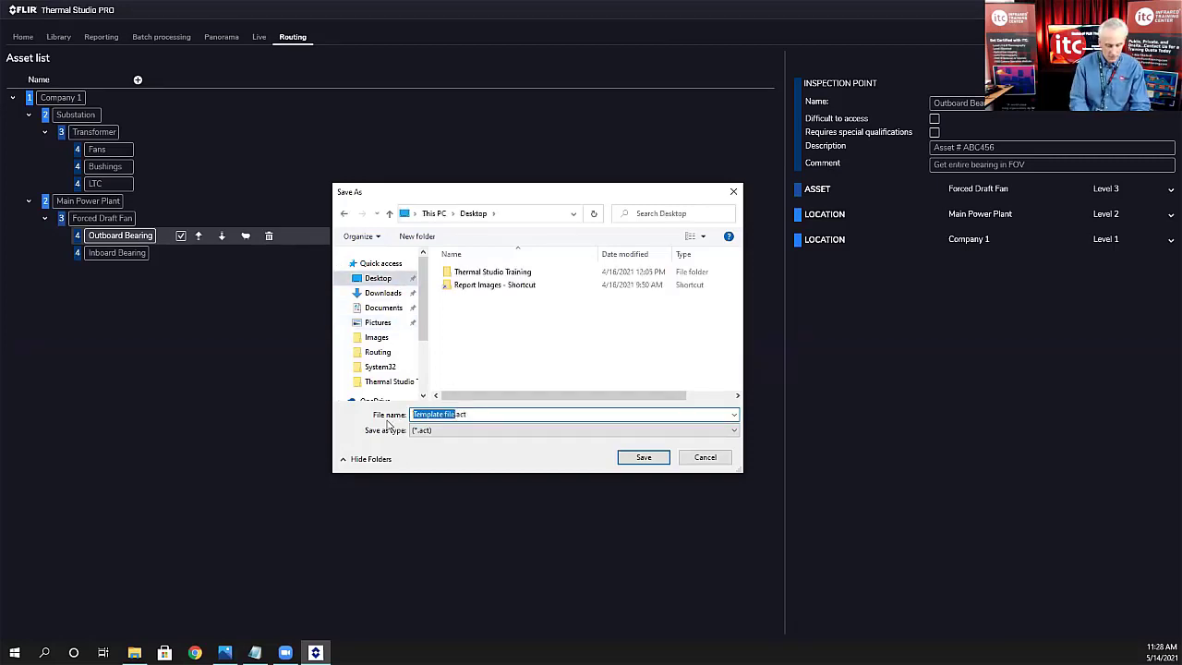
{"action": "type", "text": "Asset 1"}
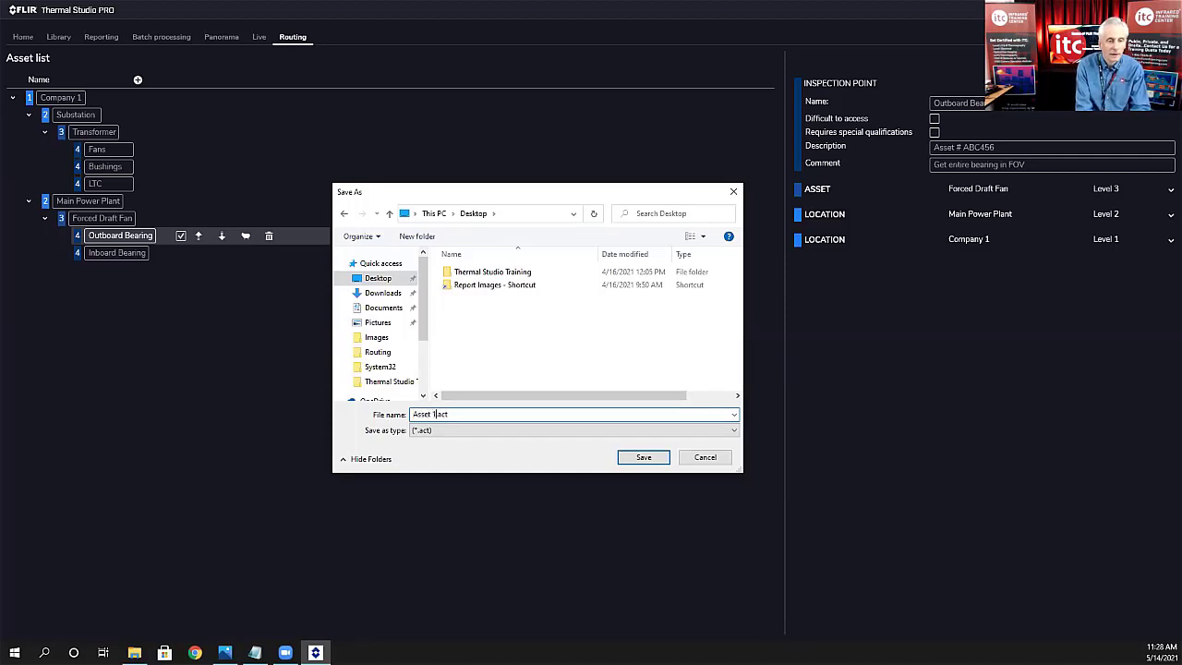
{"action": "left_click", "coordinate": [644, 457]}
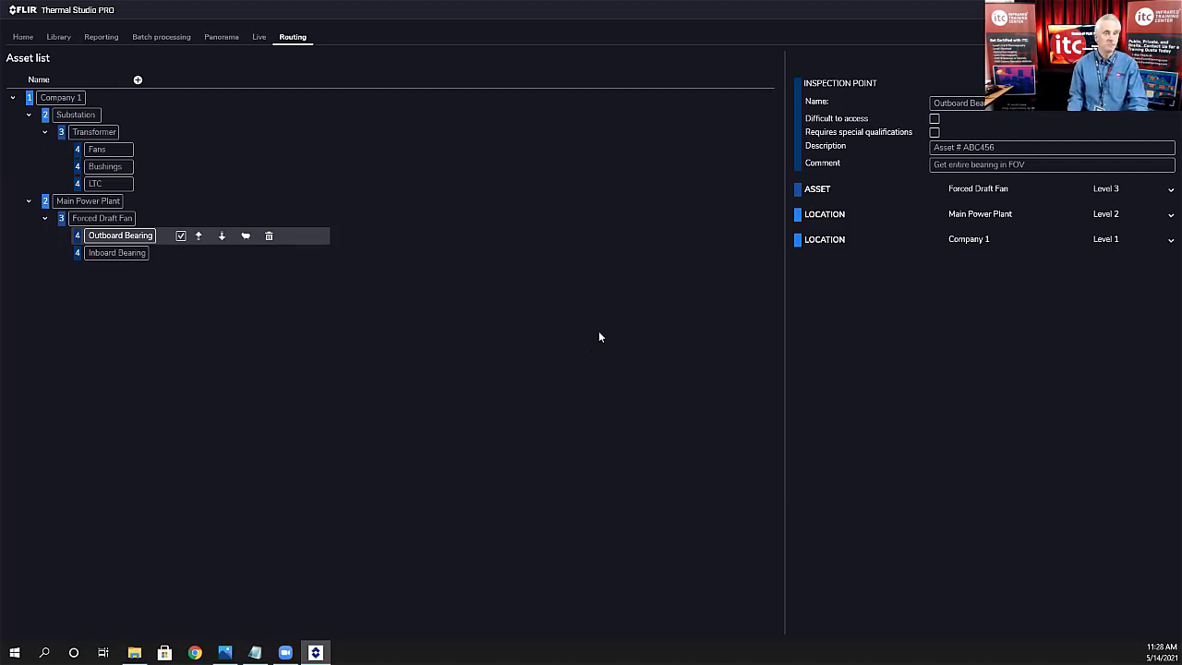
Step: Export the asset list as a route file named Route.xml to the root of SD Card (E:)
{"action": "left_click", "coordinate": [258, 39]}
{"action": "left_click", "coordinate": [292, 38]}
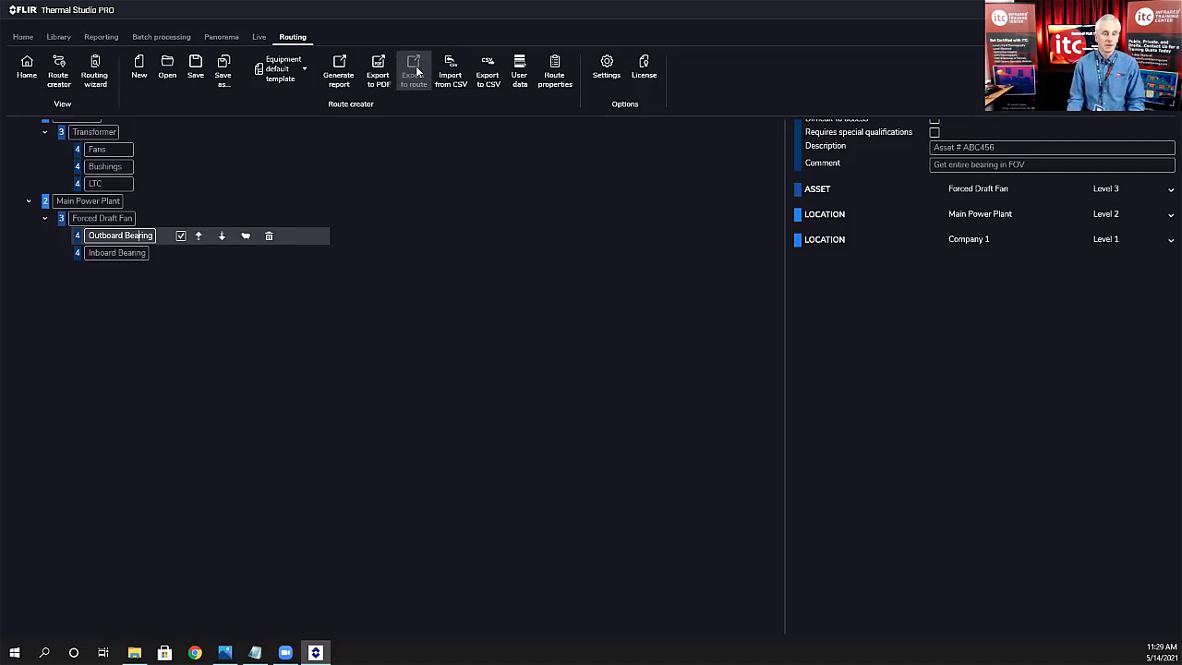
{"action": "left_click", "coordinate": [414, 66]}
{"action": "left_click_drag", "start_coordinate": [302, 16], "coordinate": [438, 66]}
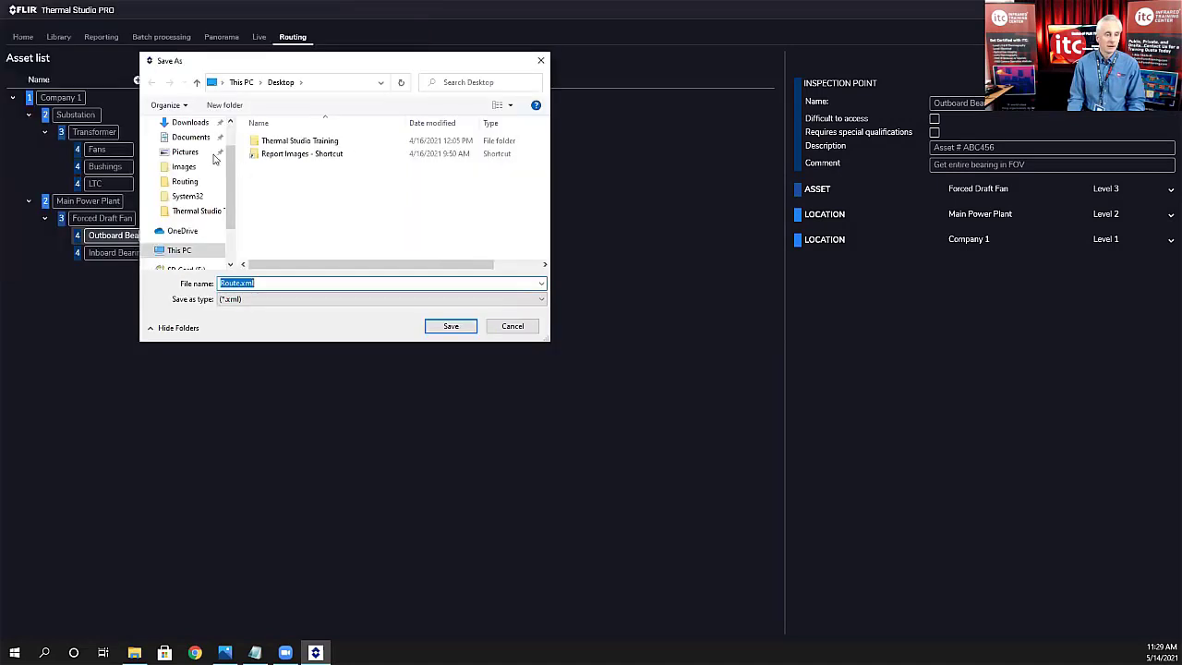
{"action": "scroll", "coordinate": [199, 212], "scroll_direction": "down", "scroll_amount": 2}
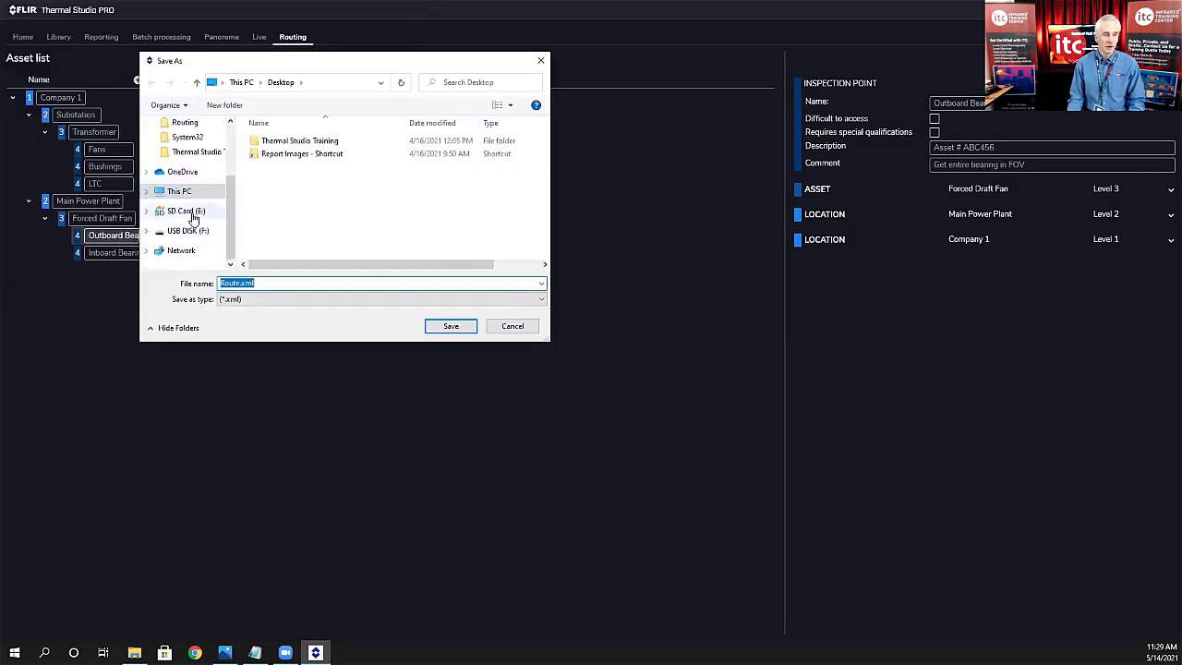
{"action": "left_click", "coordinate": [194, 212]}
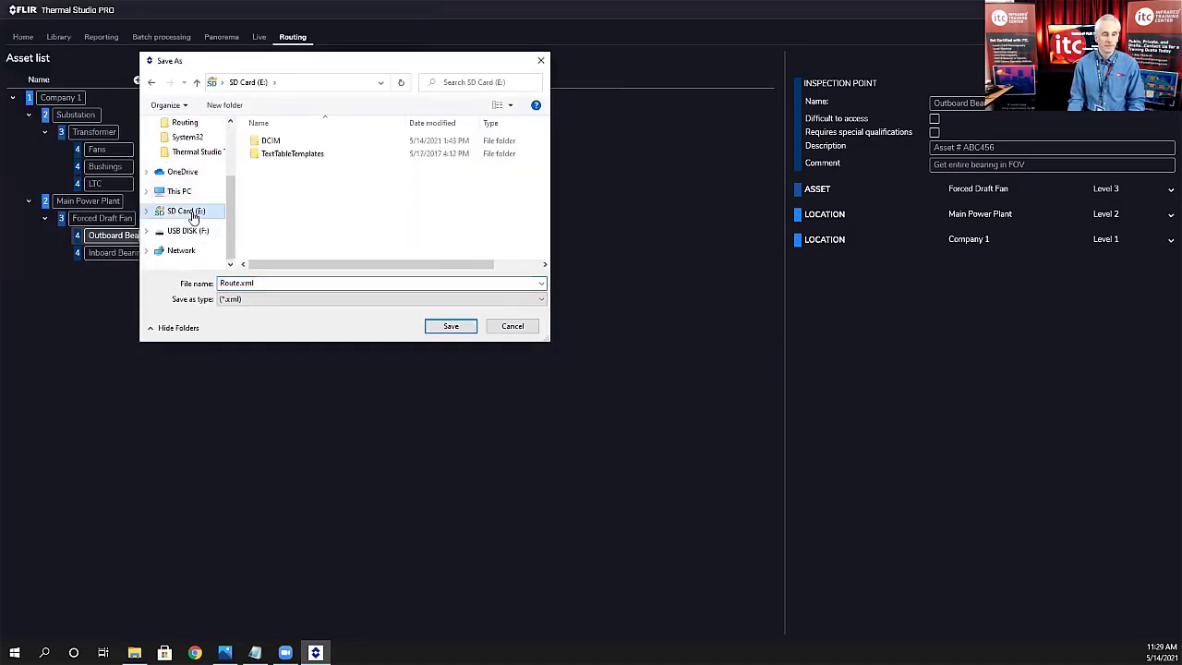
{"action": "left_click", "coordinate": [457, 328]}
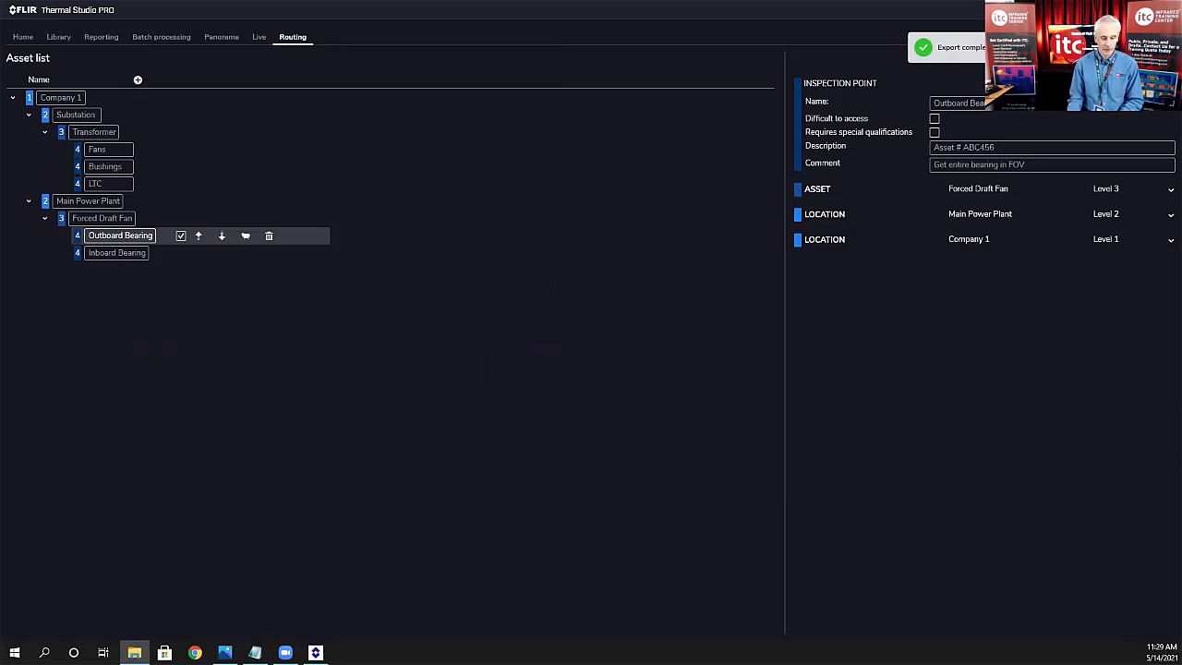
Step: Set the FLIR T540 to the Rgb stream and connect it for live streaming
{"action": "left_click", "coordinate": [127, 236]}
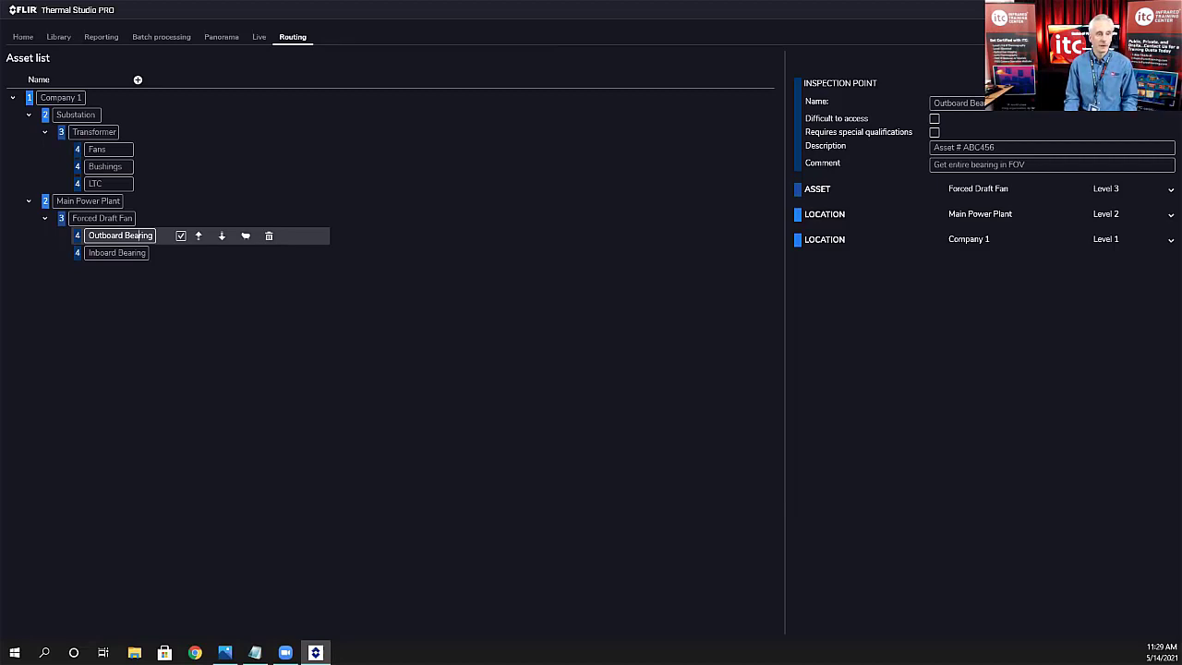
{"action": "left_click", "coordinate": [257, 37]}
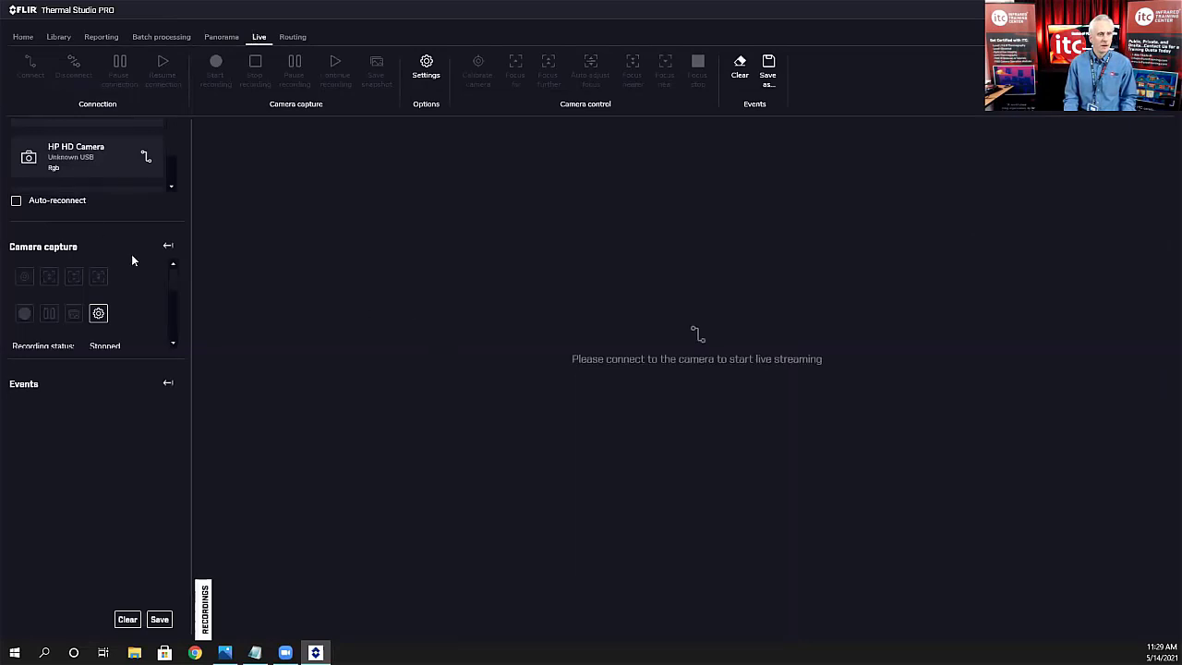
{"action": "left_click_drag", "start_coordinate": [174, 145], "coordinate": [176, 118]}
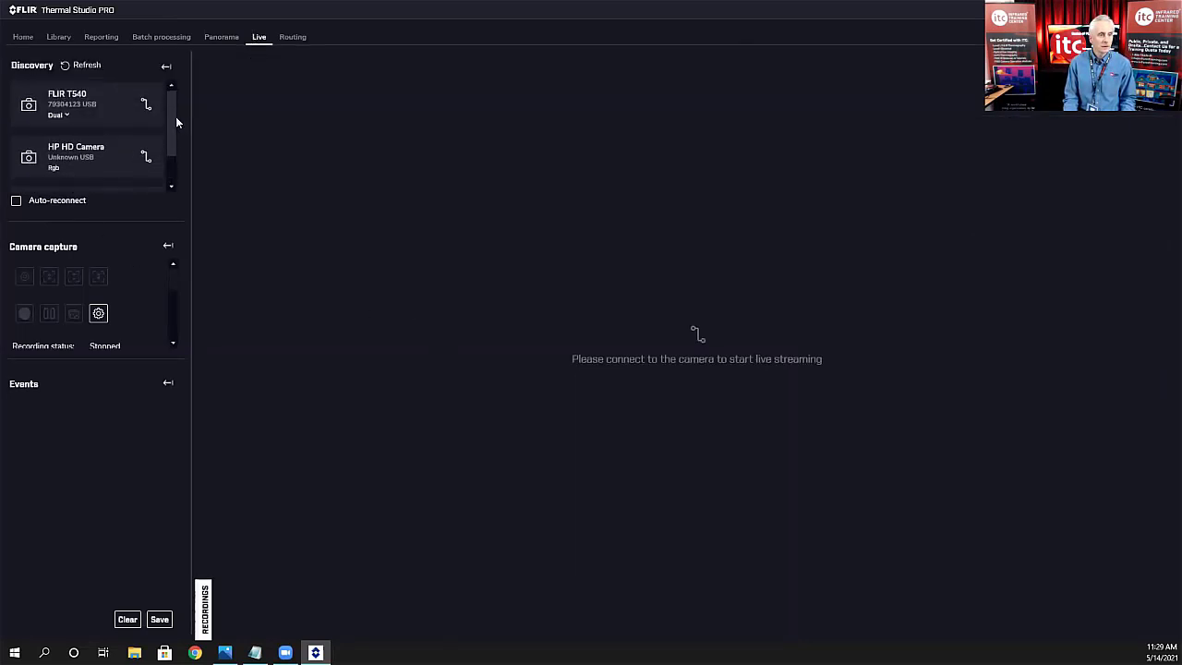
{"action": "left_click", "coordinate": [58, 114]}
{"action": "left_click", "coordinate": [61, 136]}
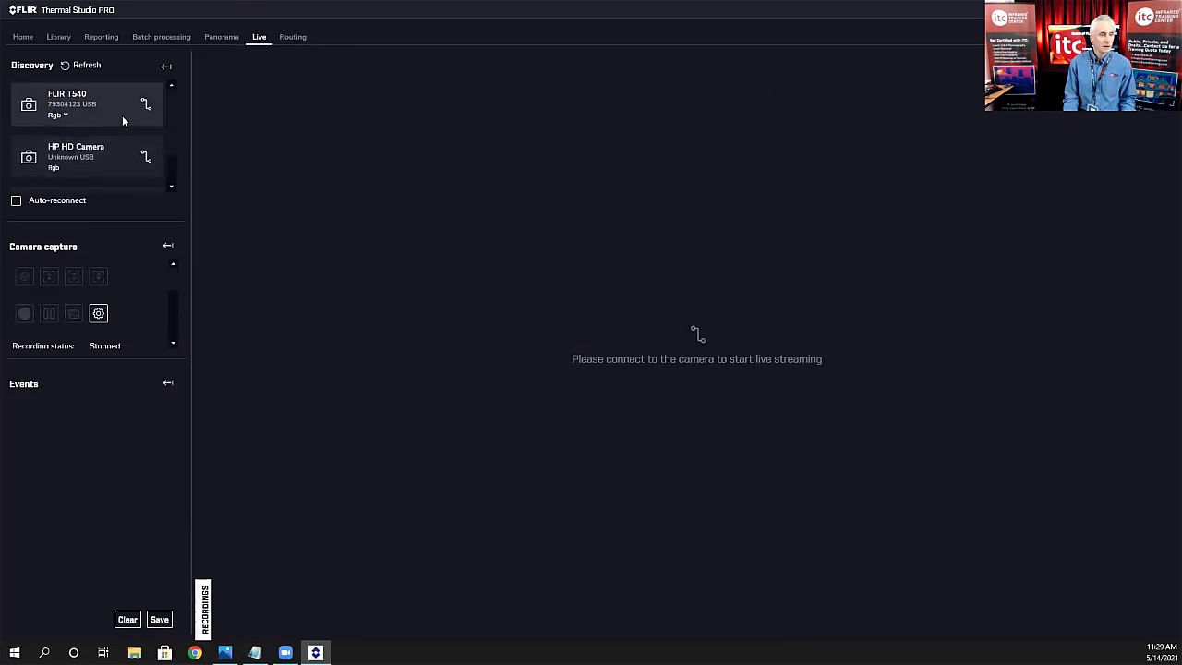
{"action": "left_click", "coordinate": [146, 104]}
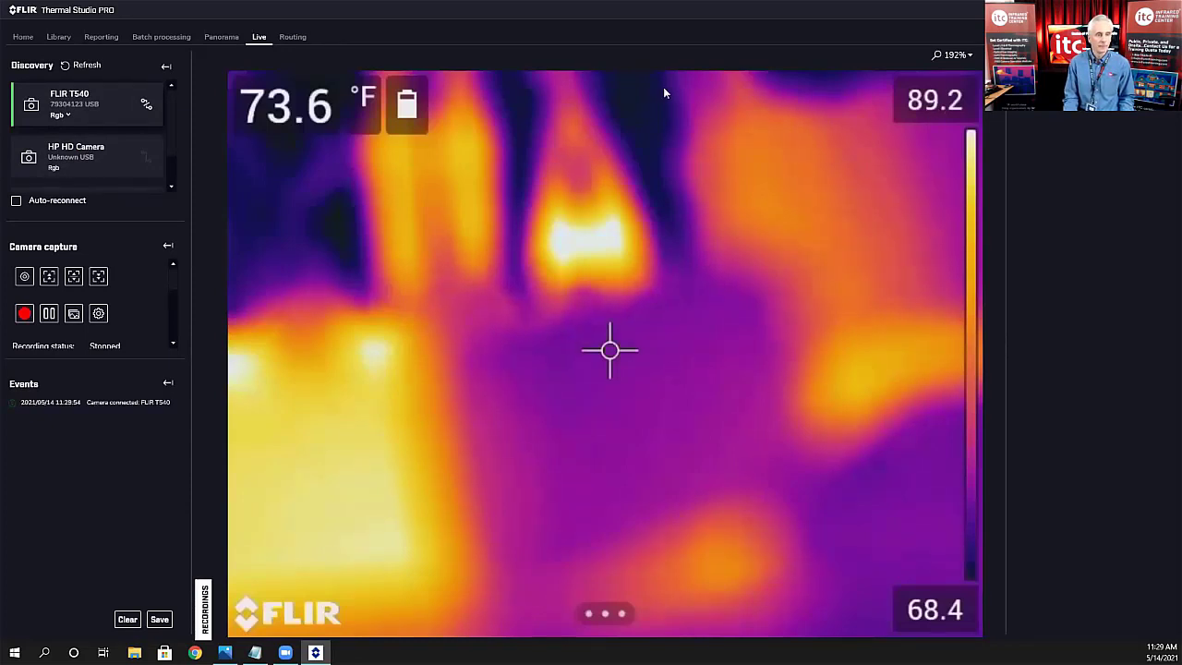
{"action": "left_click", "coordinate": [982, 61]}
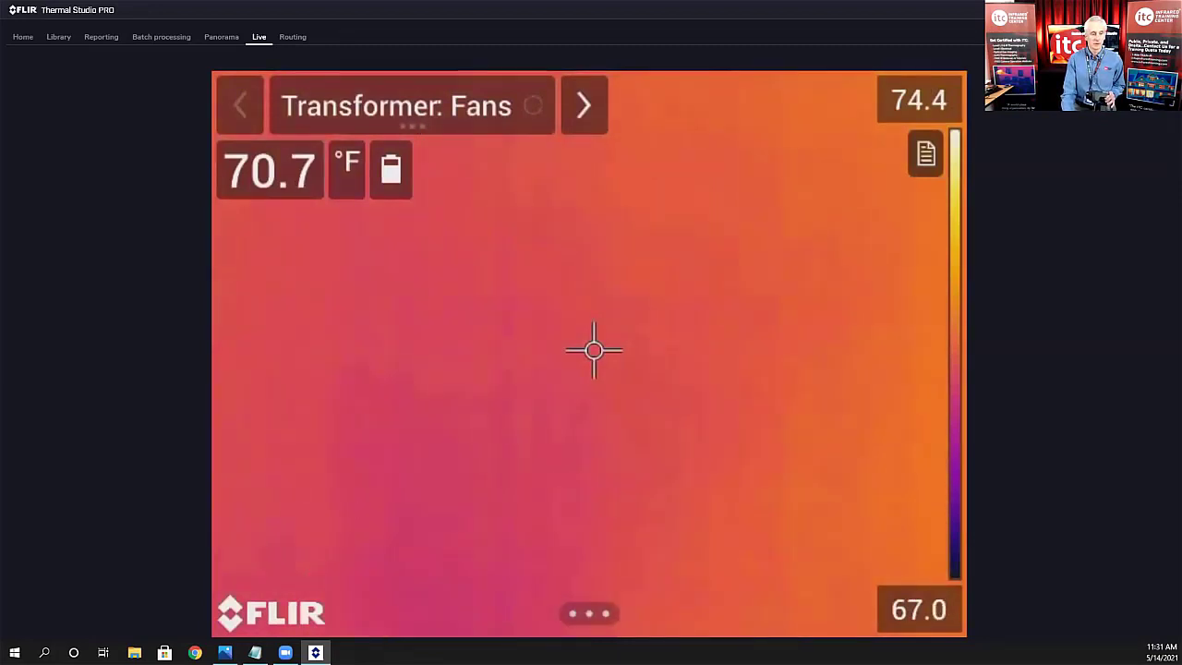
Step: Switch to Photos to view Asset list screenshot.jpg, and return to the live camera stream in Thermal Studio
{"action": "key", "text": "alt+Tab"}
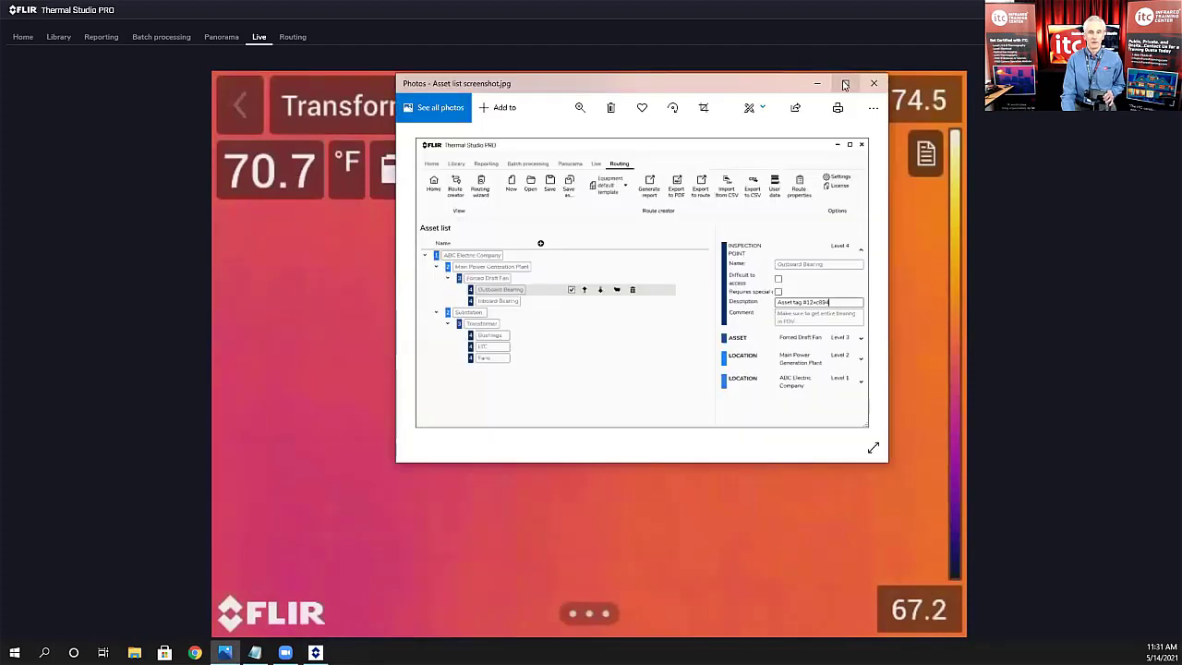
{"action": "left_click_drag", "start_coordinate": [827, 81], "coordinate": [831, 102]}
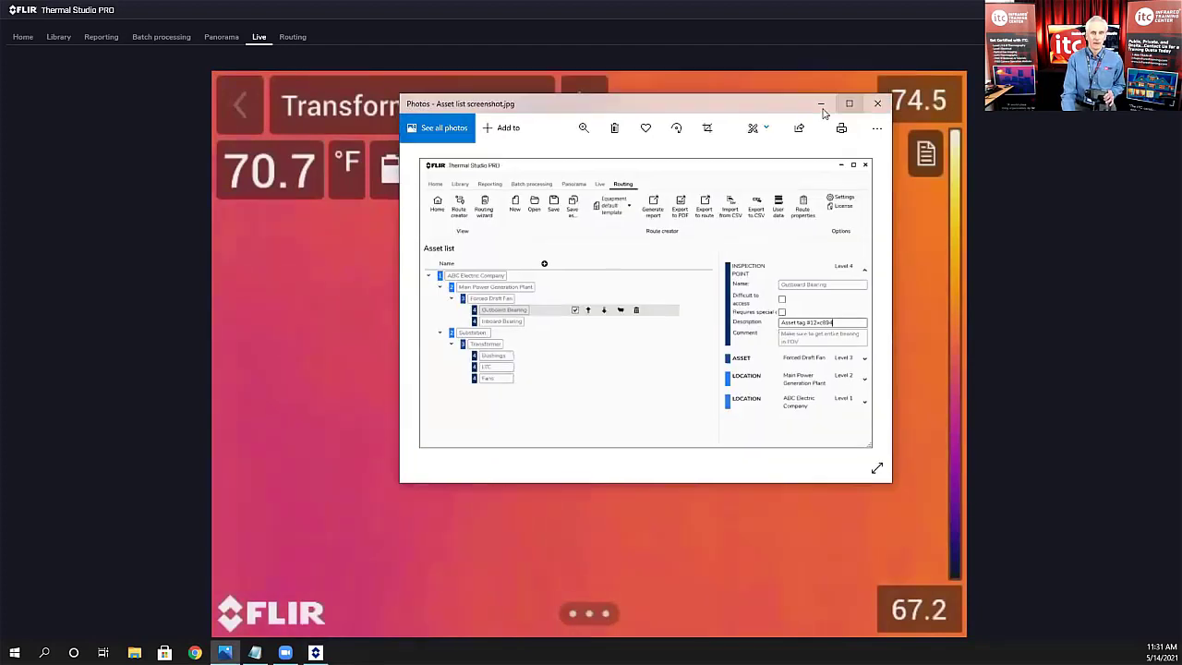
{"action": "left_click", "coordinate": [280, 43]}
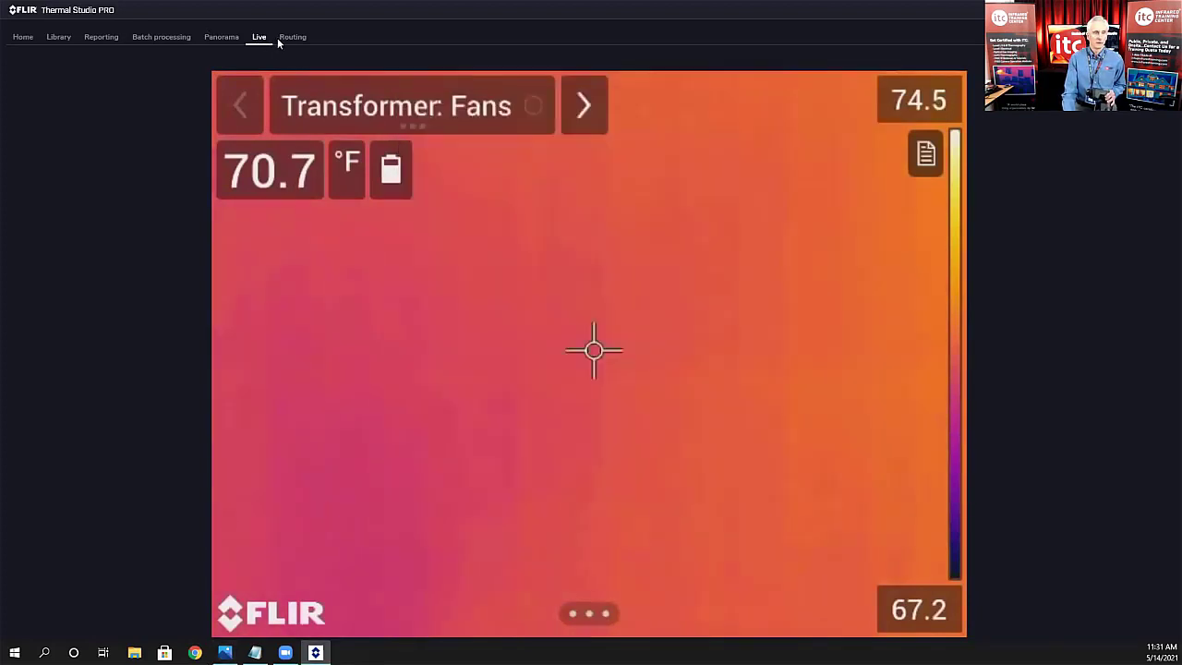
Step: Review the Company 1 asset list in the route creator, and return to the live camera stream
{"action": "left_click", "coordinate": [279, 38]}
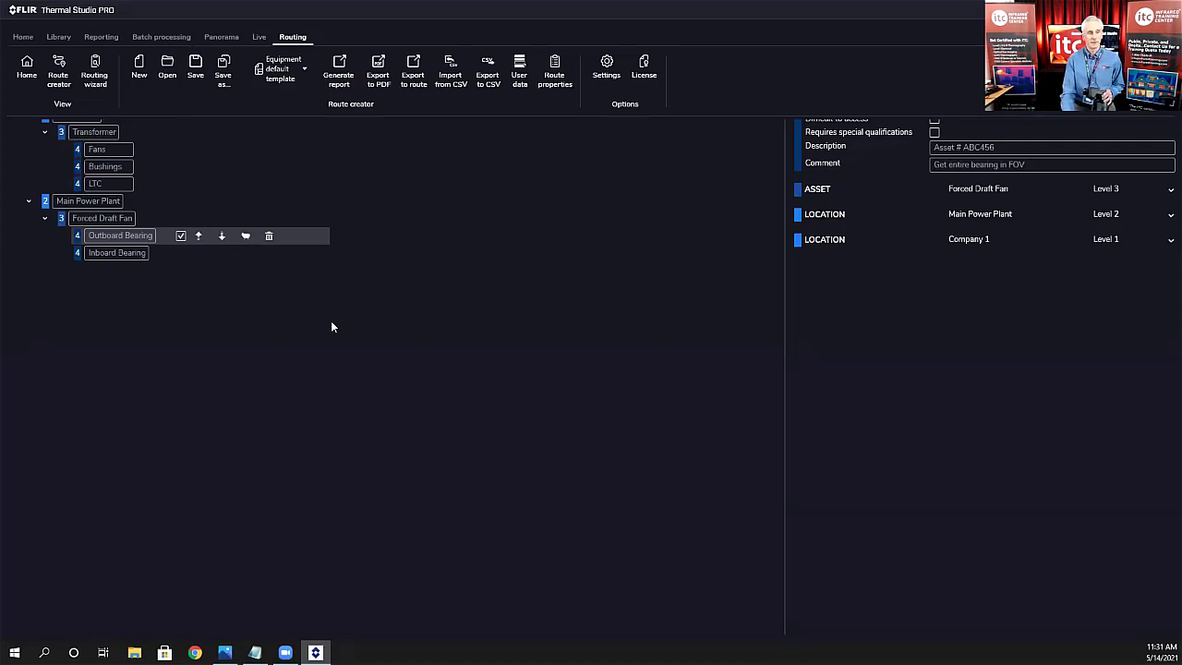
{"action": "left_click", "coordinate": [162, 199]}
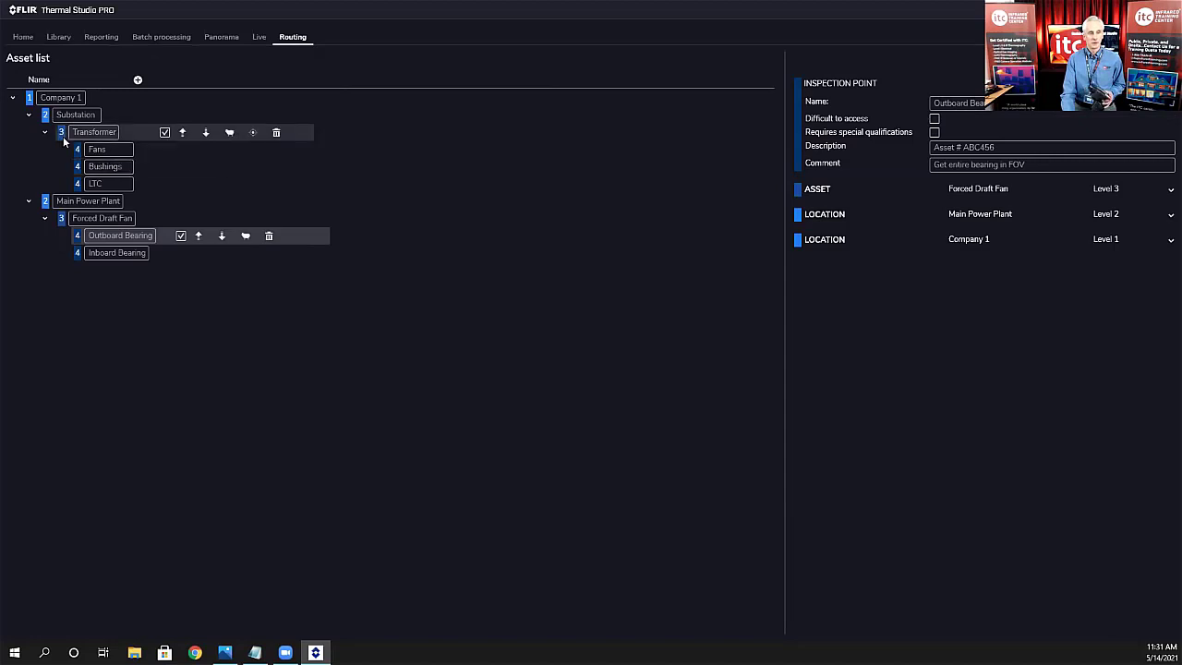
{"action": "mouse_move", "coordinate": [75, 155]}
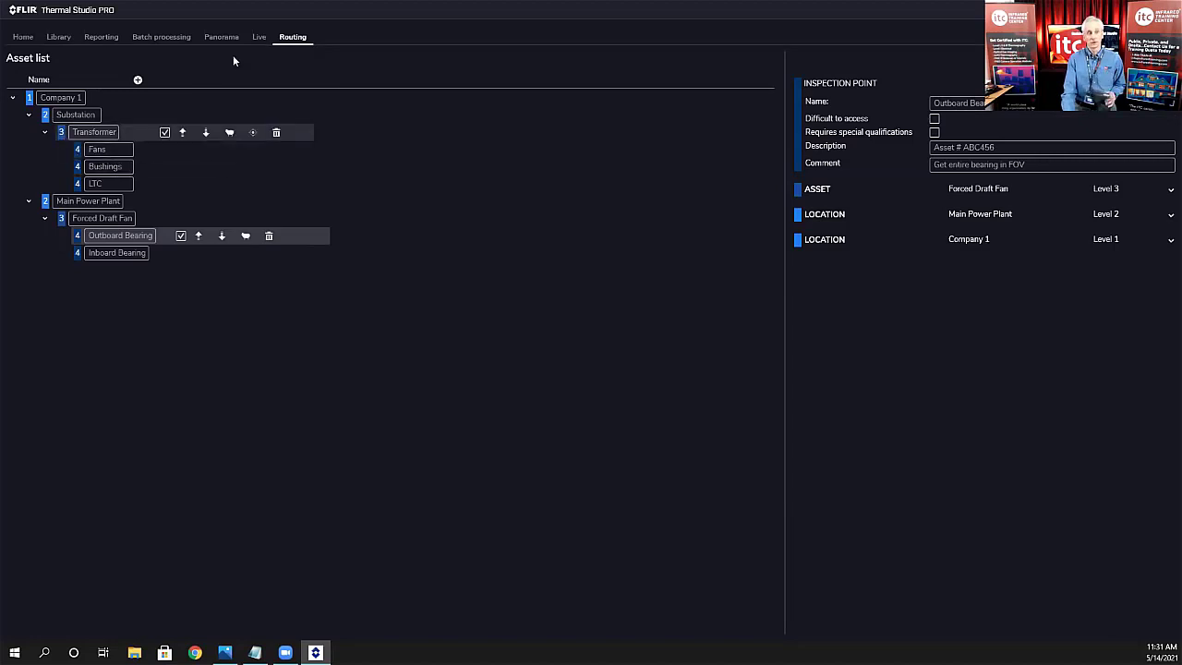
{"action": "left_click", "coordinate": [258, 37]}
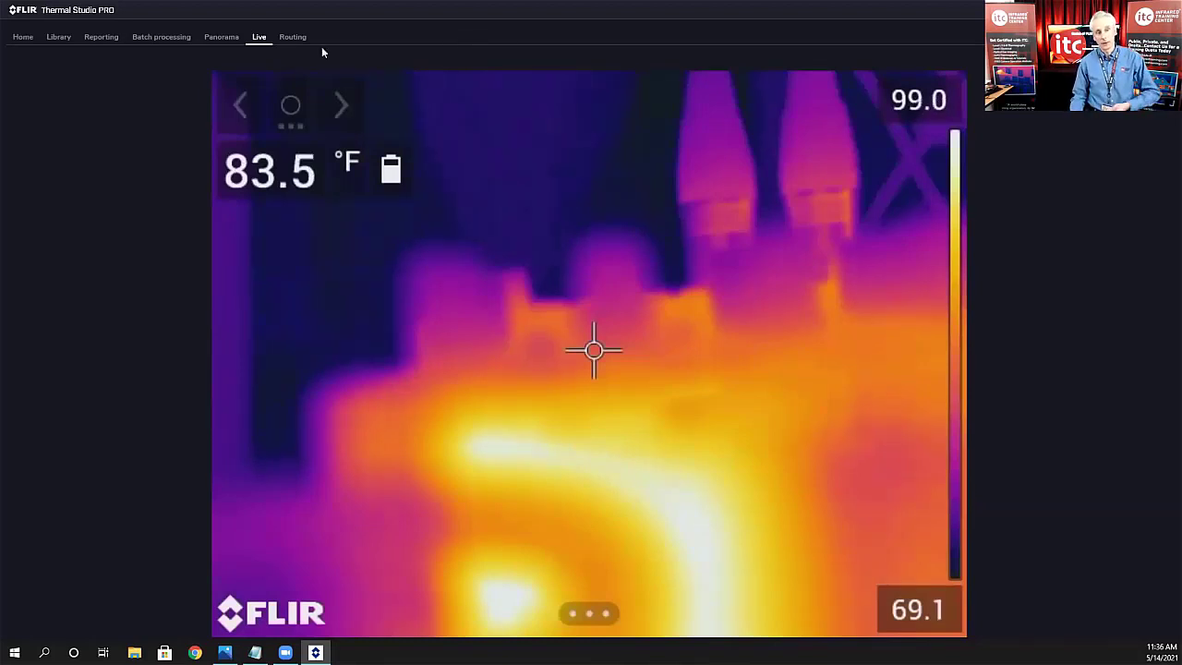
Step: Leave the live stream for the routing start page and create a new inspection with the inspection wizard
{"action": "left_click", "coordinate": [293, 37]}
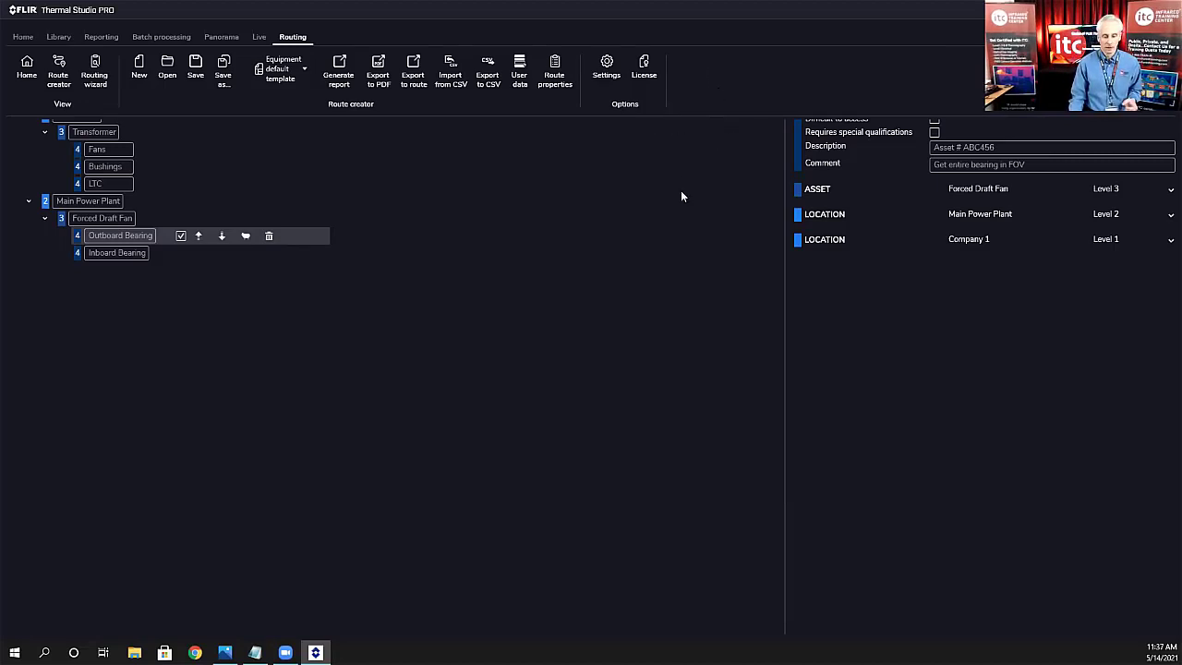
{"action": "left_click", "coordinate": [277, 41]}
{"action": "left_click", "coordinate": [297, 42]}
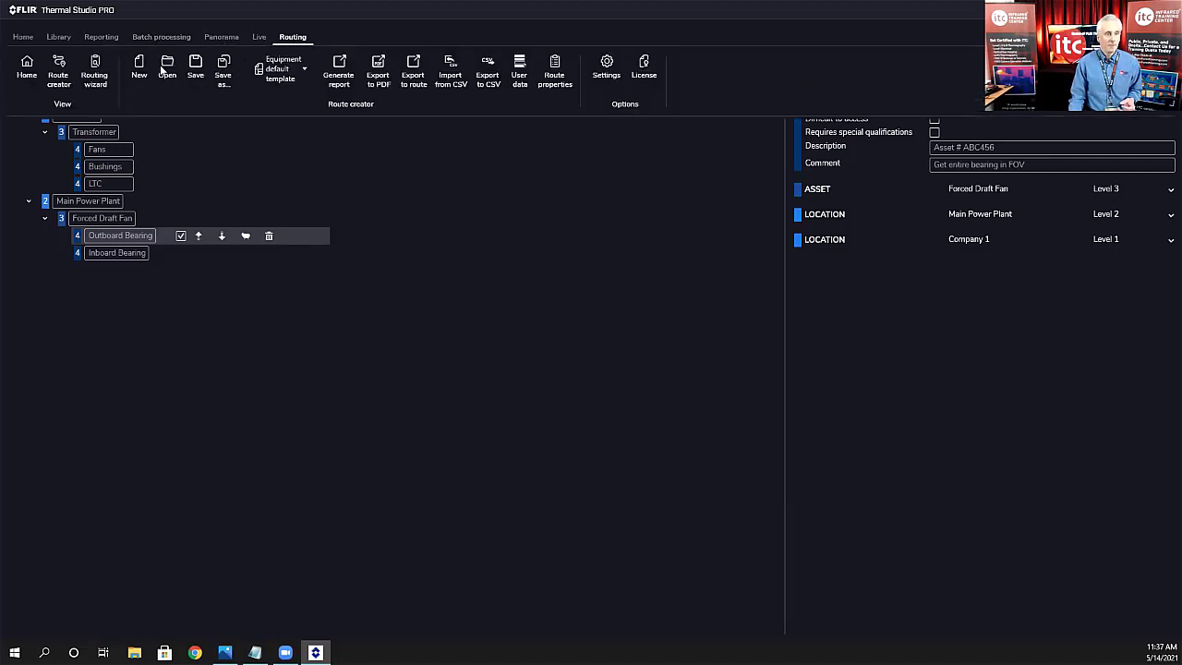
{"action": "left_click", "coordinate": [37, 78]}
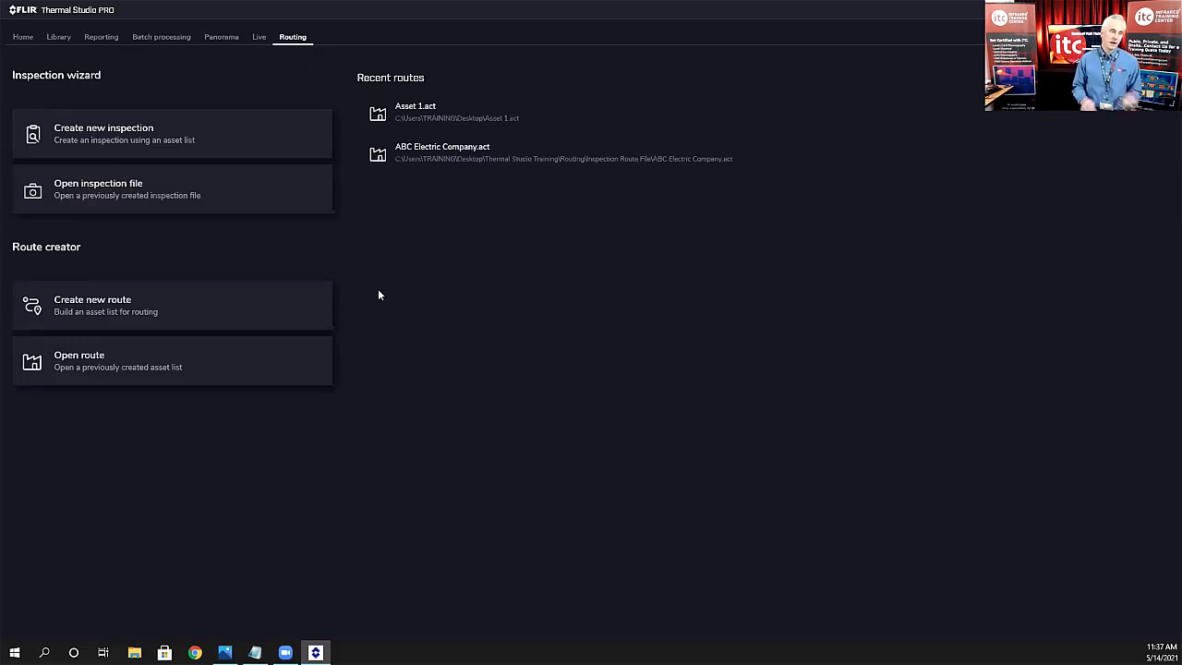
{"action": "left_click", "coordinate": [151, 133]}
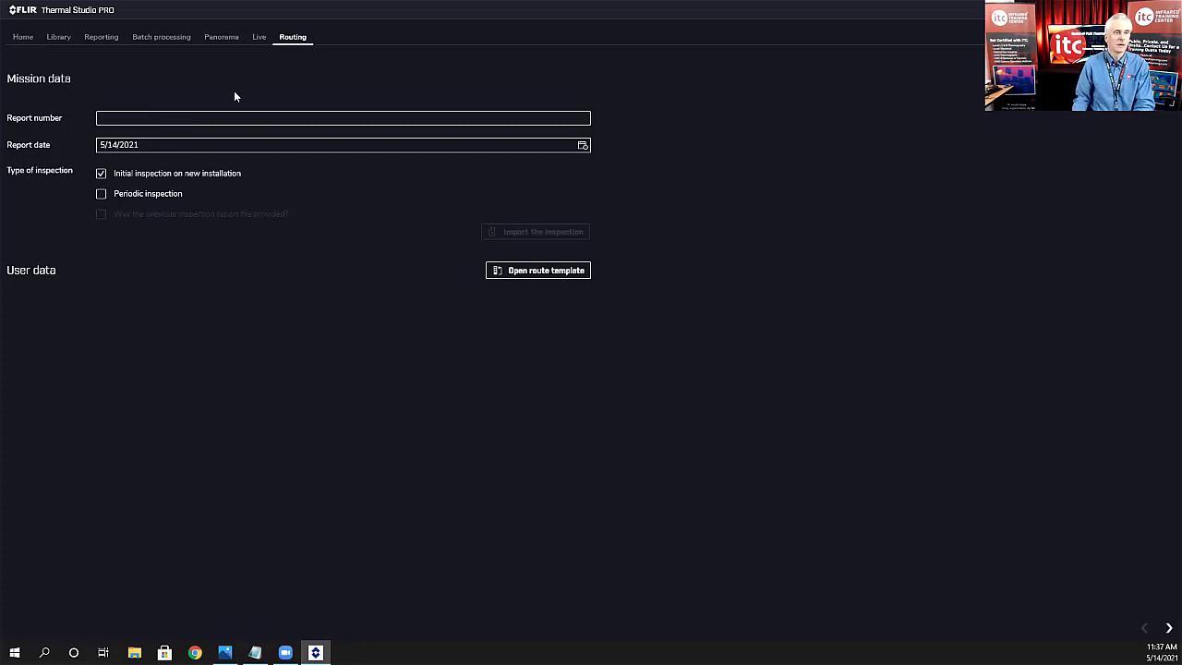
Step: Pin the Routing ribbon open above the Mission data form
{"action": "left_click", "coordinate": [259, 37]}
{"action": "left_click", "coordinate": [291, 37]}
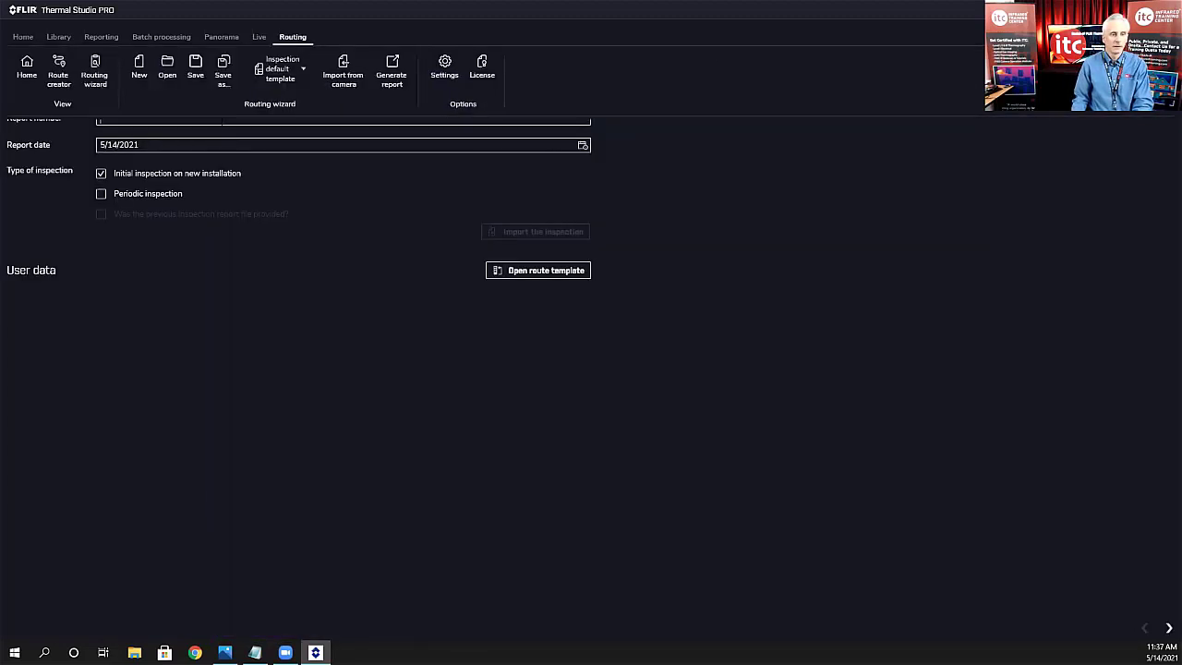
{"action": "left_click", "coordinate": [645, 123]}
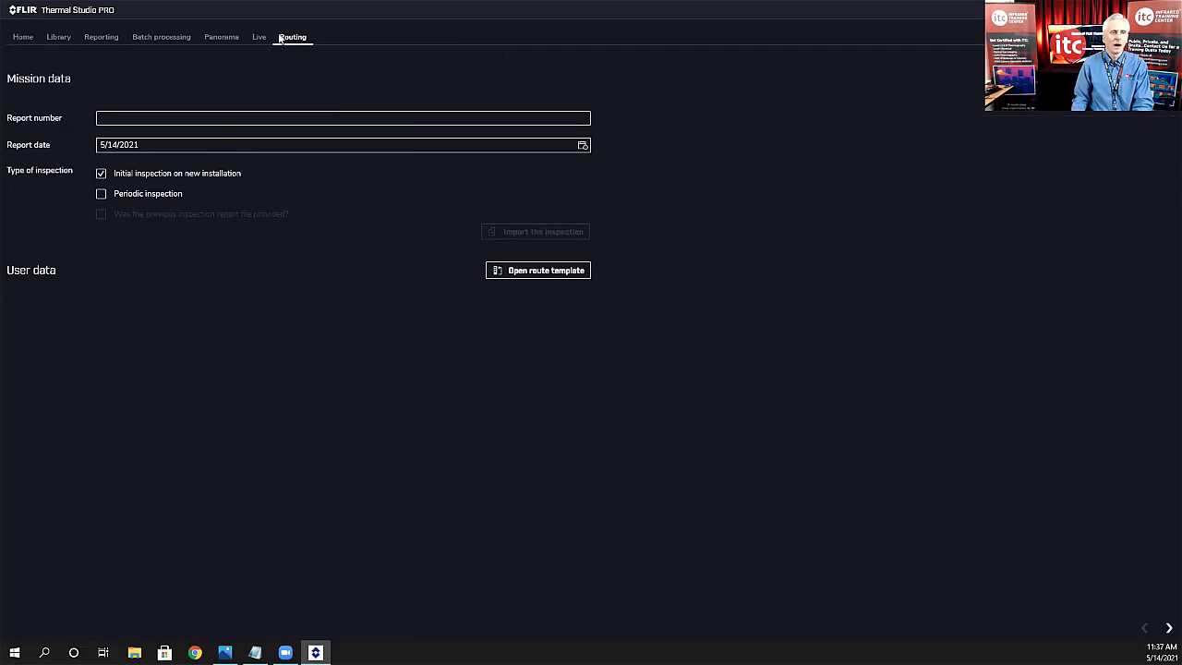
{"action": "key", "text": "ctrl+F1"}
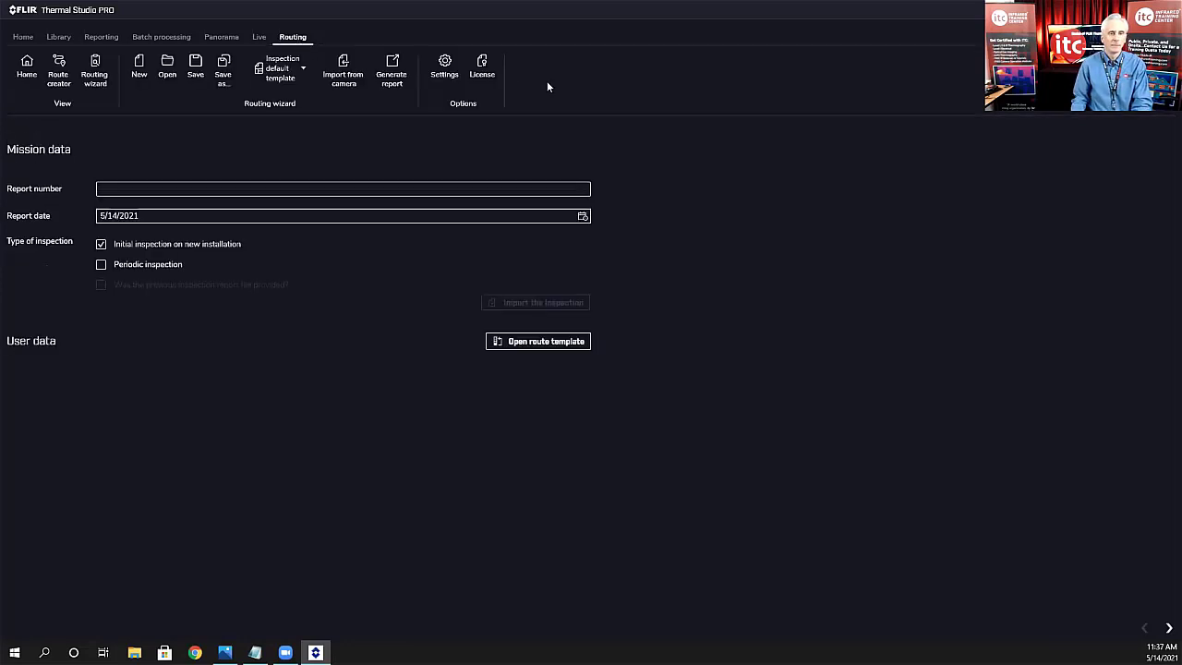
{"action": "double_click", "coordinate": [298, 44]}
{"action": "double_click", "coordinate": [298, 44]}
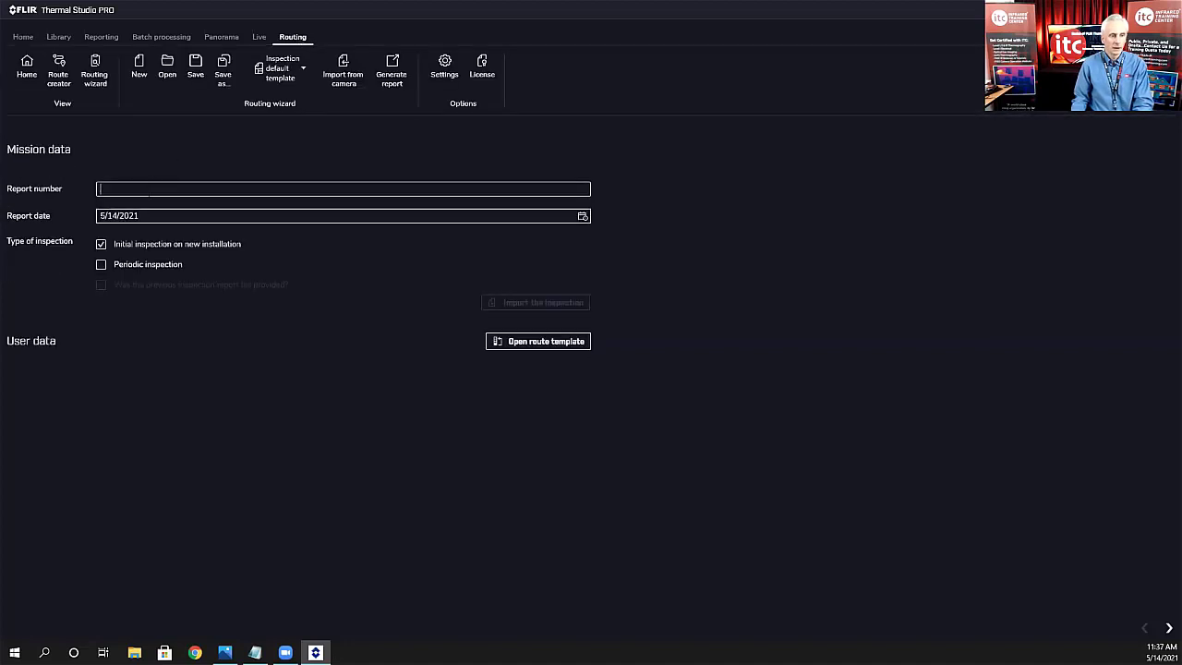
Step: Set the report number in the mission data to Report 12345
{"action": "type", "text": "Re"}
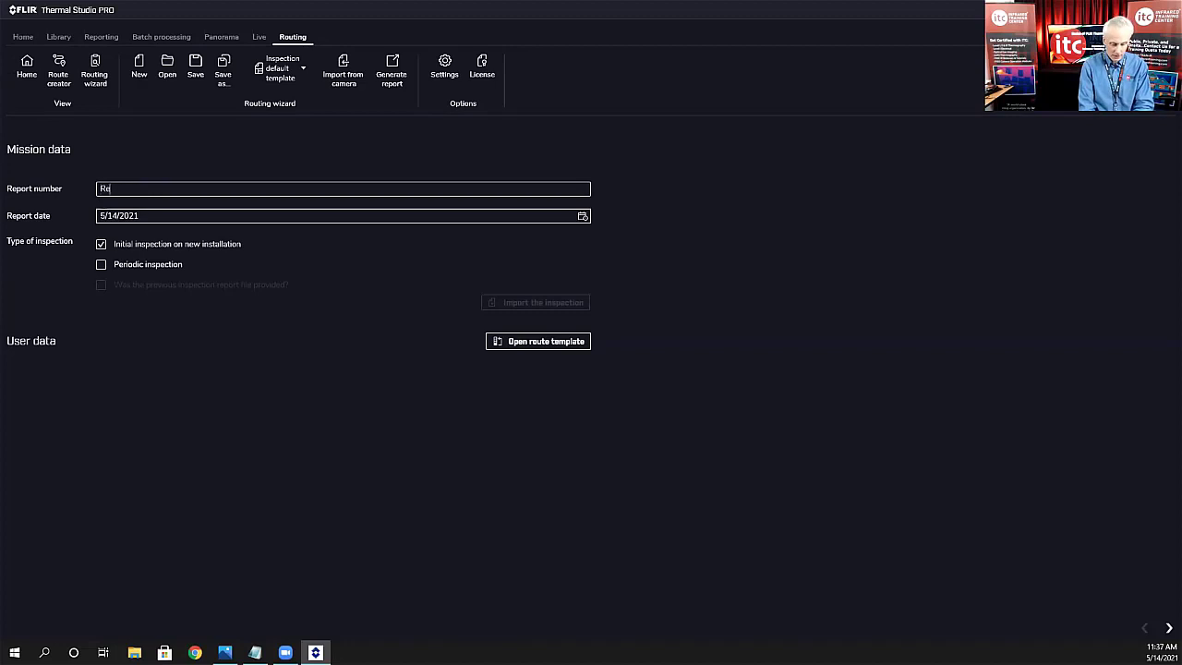
{"action": "type", "text": "port 123"}
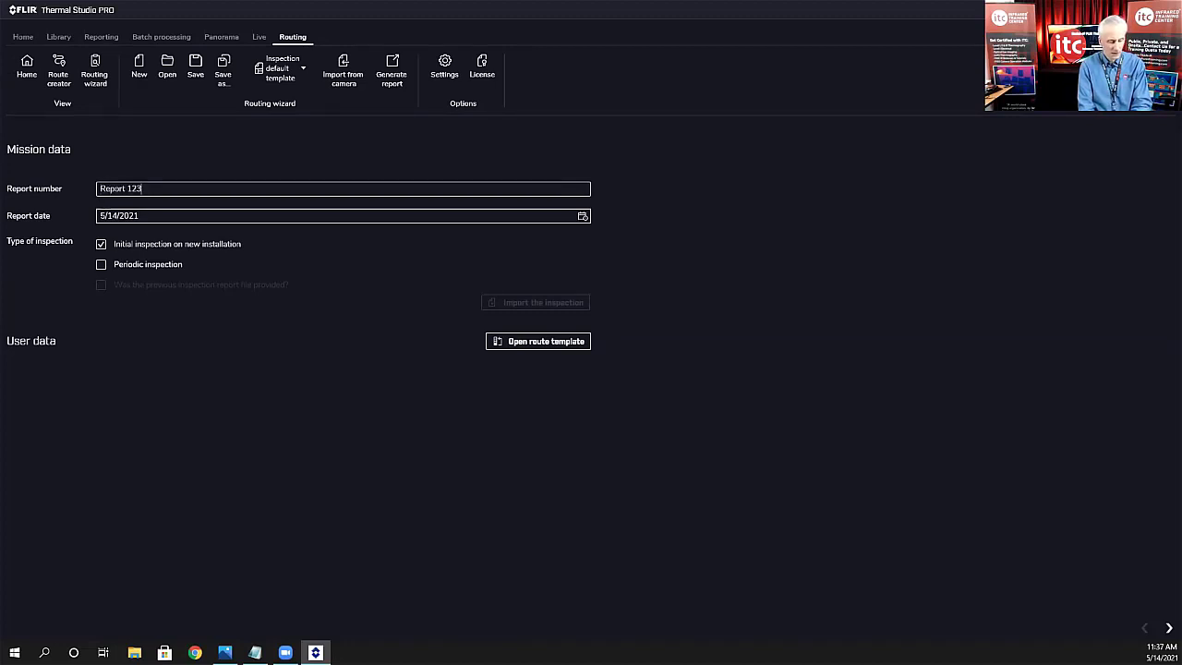
{"action": "type", "text": "45"}
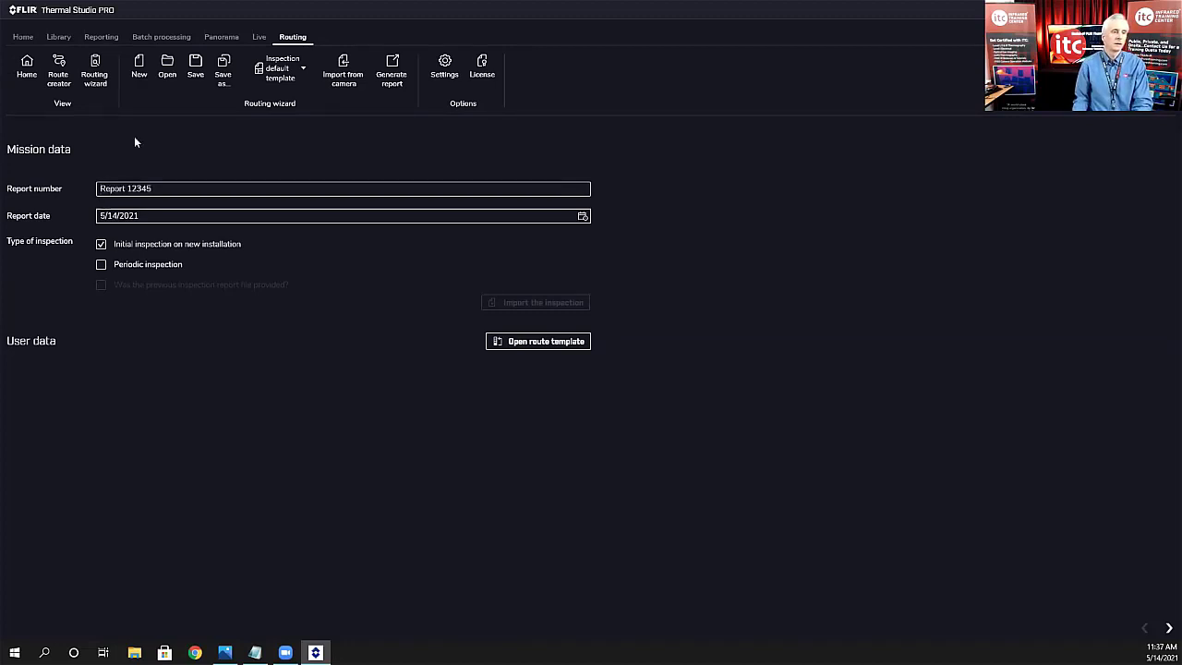
{"action": "left_click", "coordinate": [185, 212]}
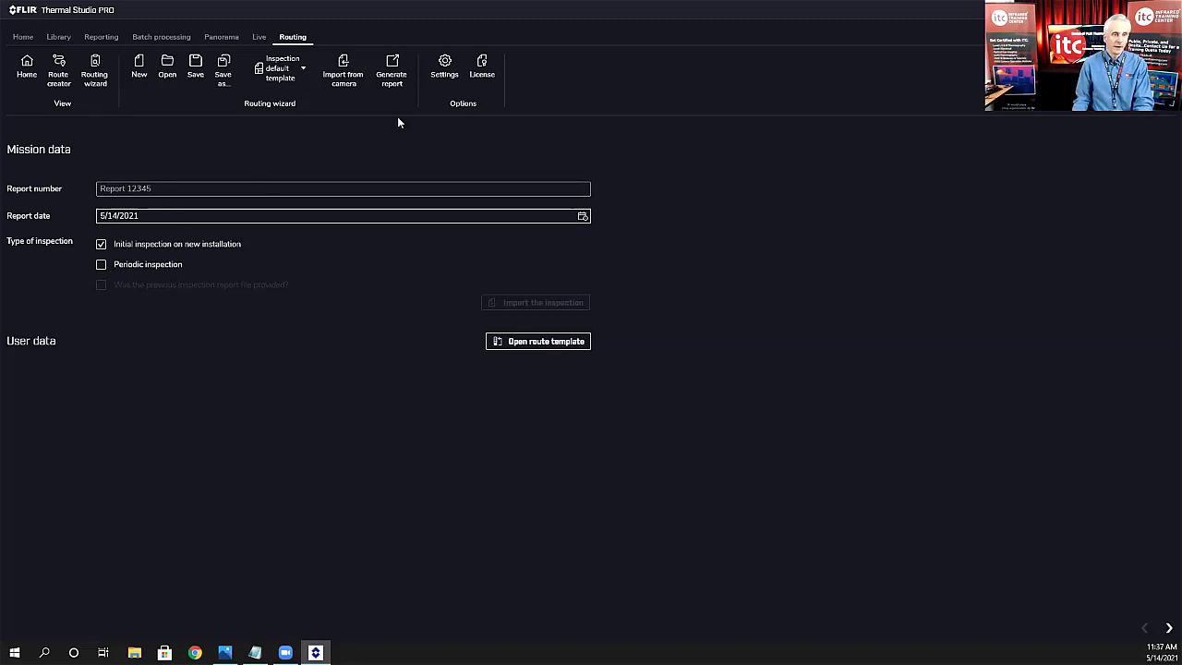
Step: Import Route.xml from the root of SD Card (E:) as the camera inspection, without saving the current inspection file's changes
{"action": "left_click", "coordinate": [348, 73]}
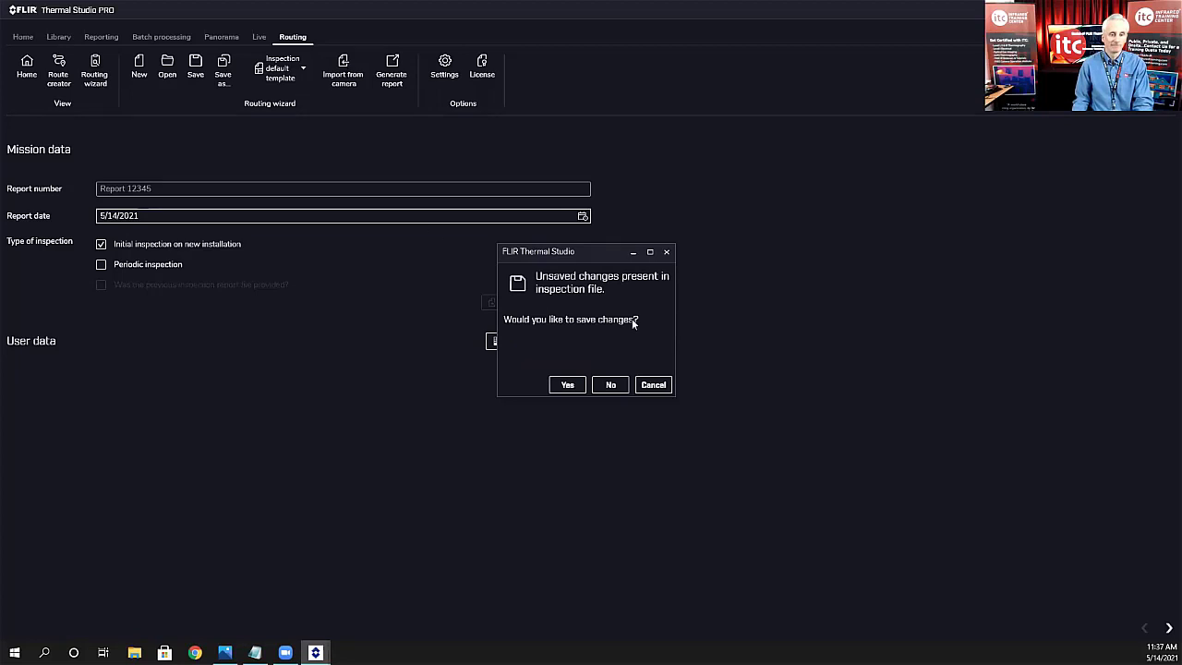
{"action": "left_click", "coordinate": [664, 383]}
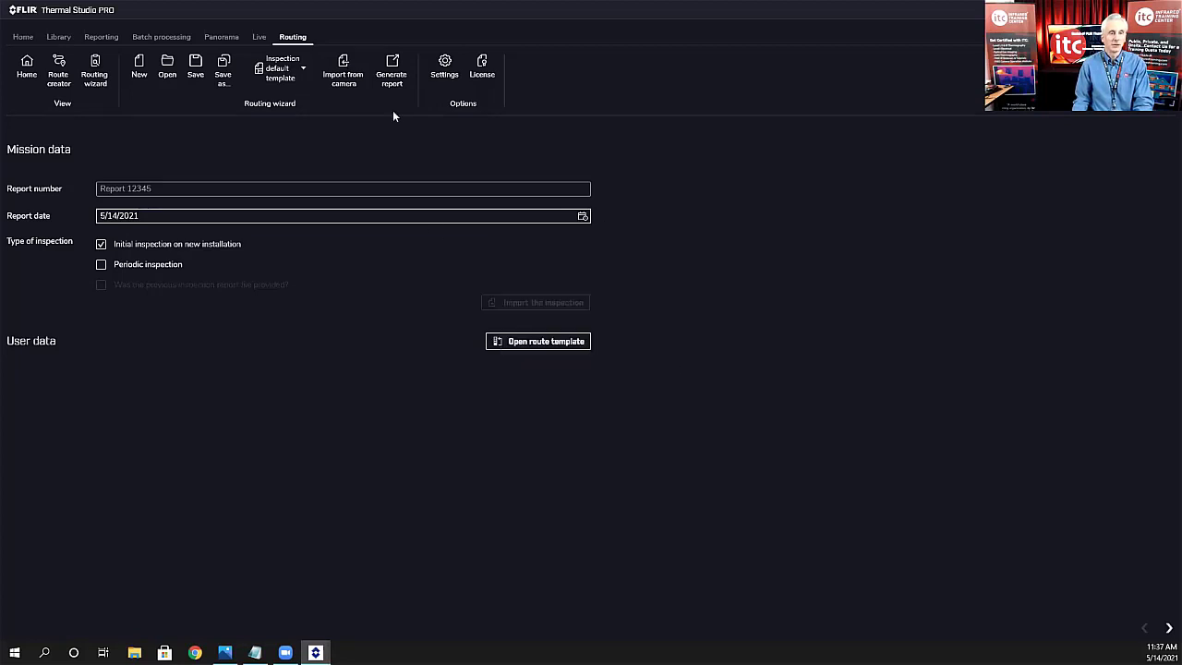
{"action": "left_click", "coordinate": [351, 78]}
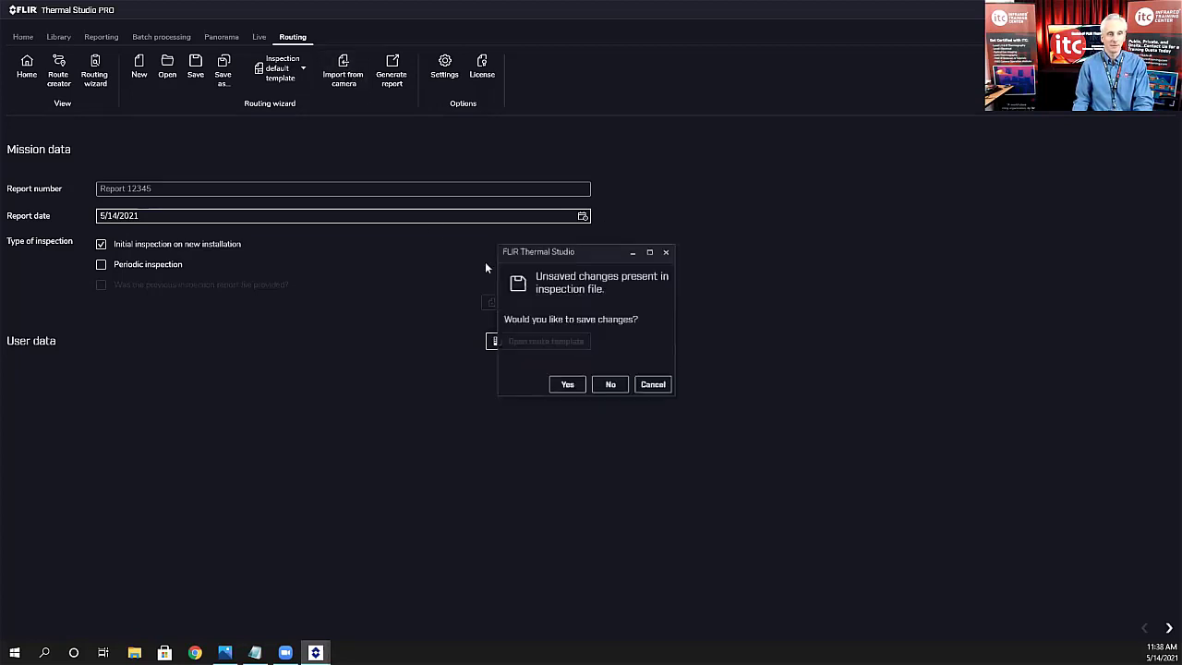
{"action": "left_click", "coordinate": [607, 387]}
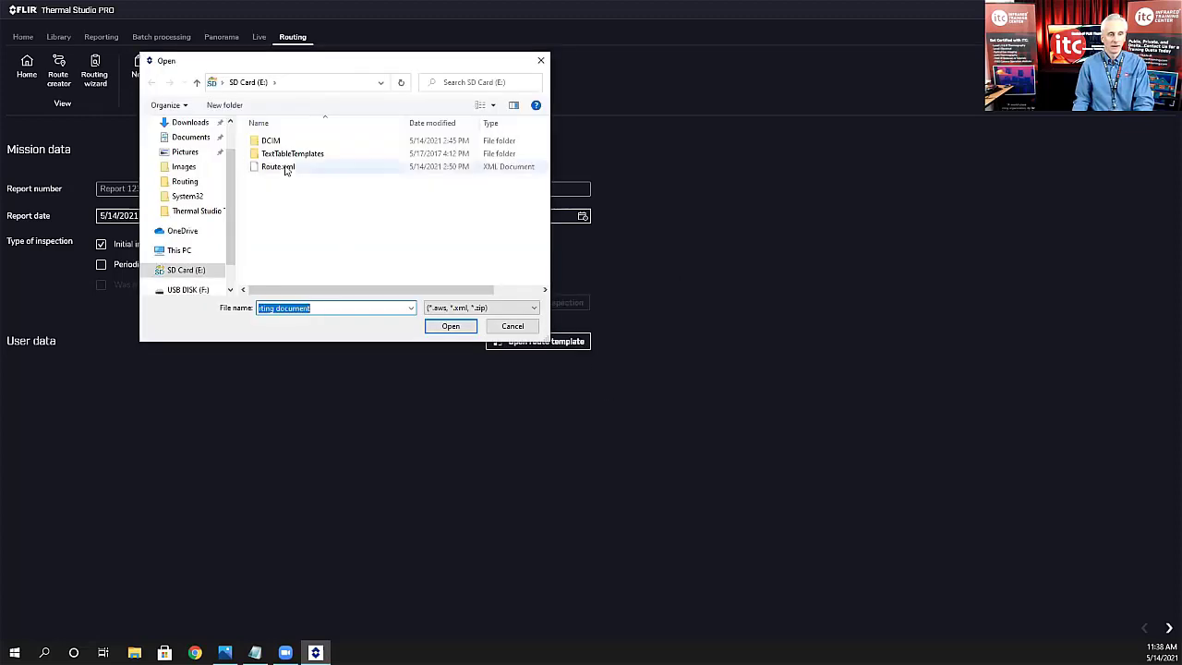
{"action": "left_click", "coordinate": [275, 167]}
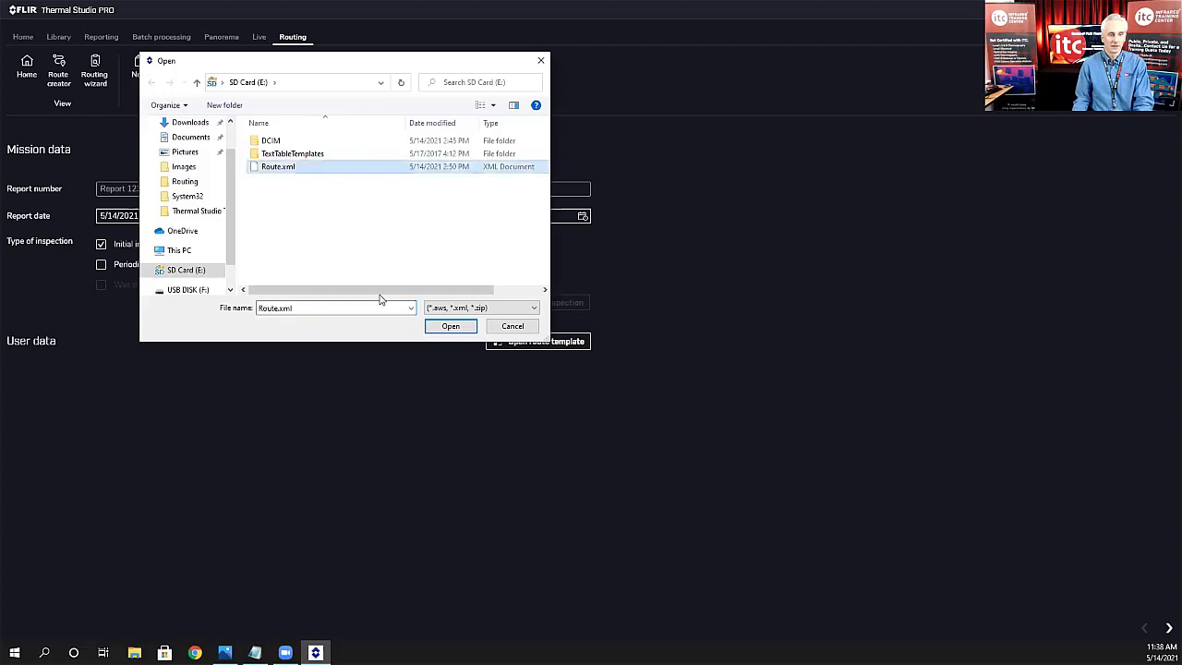
{"action": "left_click", "coordinate": [448, 327]}
{"action": "left_click", "coordinate": [546, 345]}
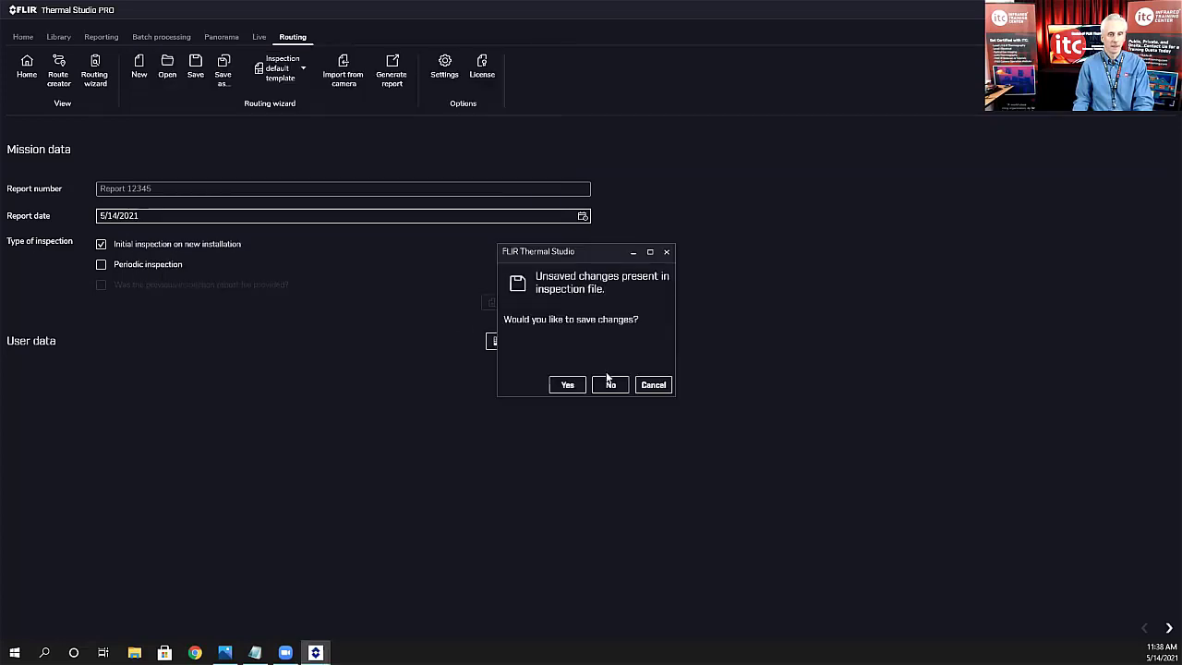
{"action": "left_click", "coordinate": [609, 385]}
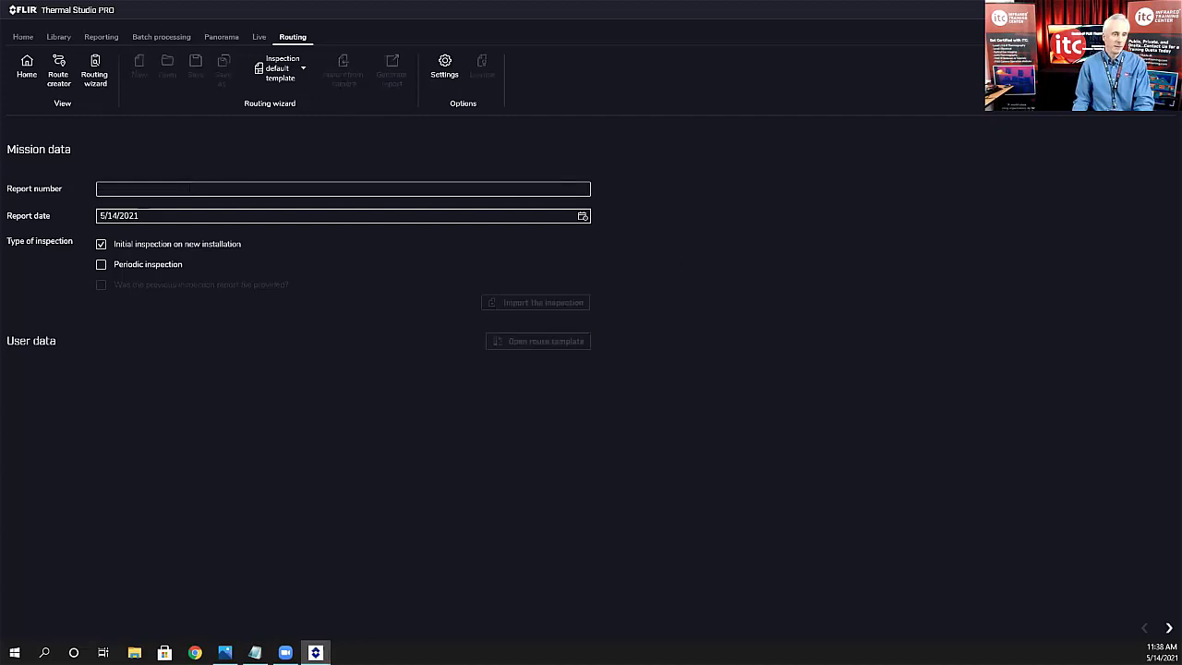
Step: Set the report number to Report 1234 and try Periodic inspection before choosing Initial inspection on new installation
{"action": "left_click", "coordinate": [185, 191]}
{"action": "type", "text": "Report"}
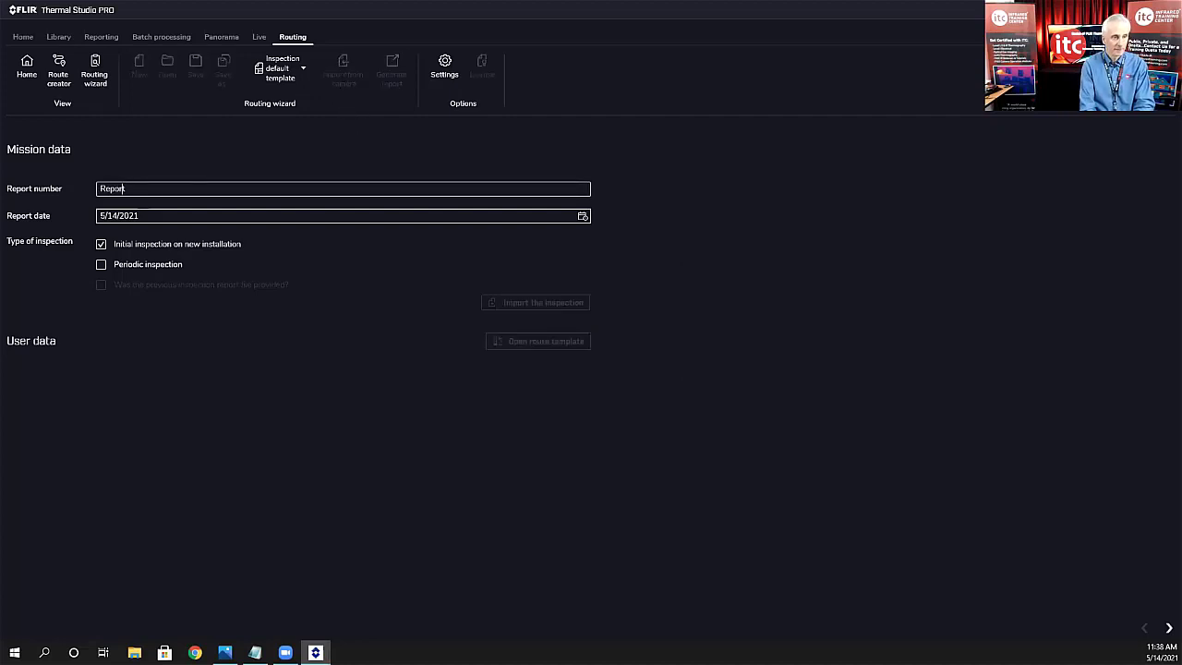
{"action": "type", "text": " 1234"}
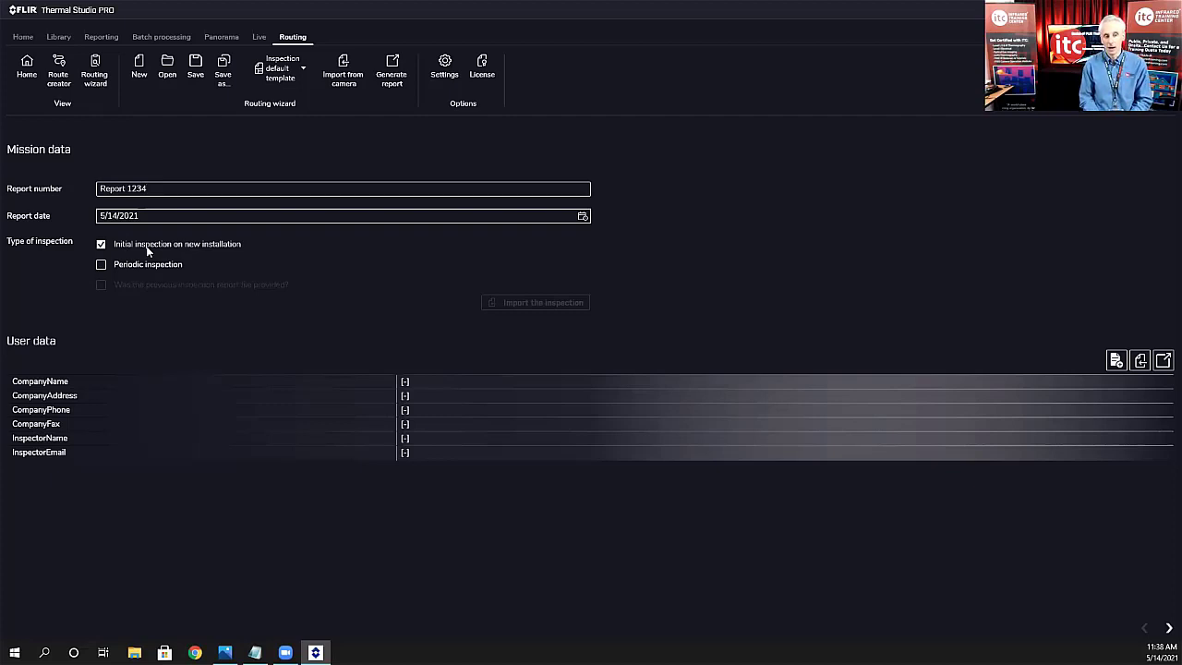
{"action": "left_click", "coordinate": [102, 265]}
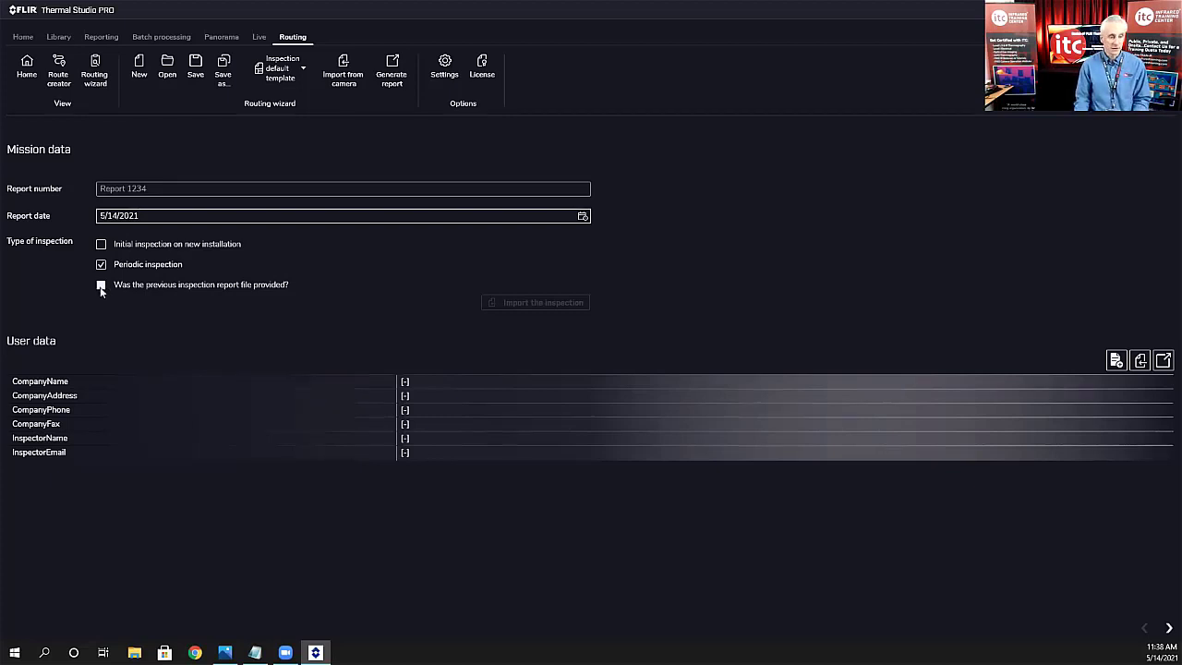
{"action": "left_click", "coordinate": [101, 245]}
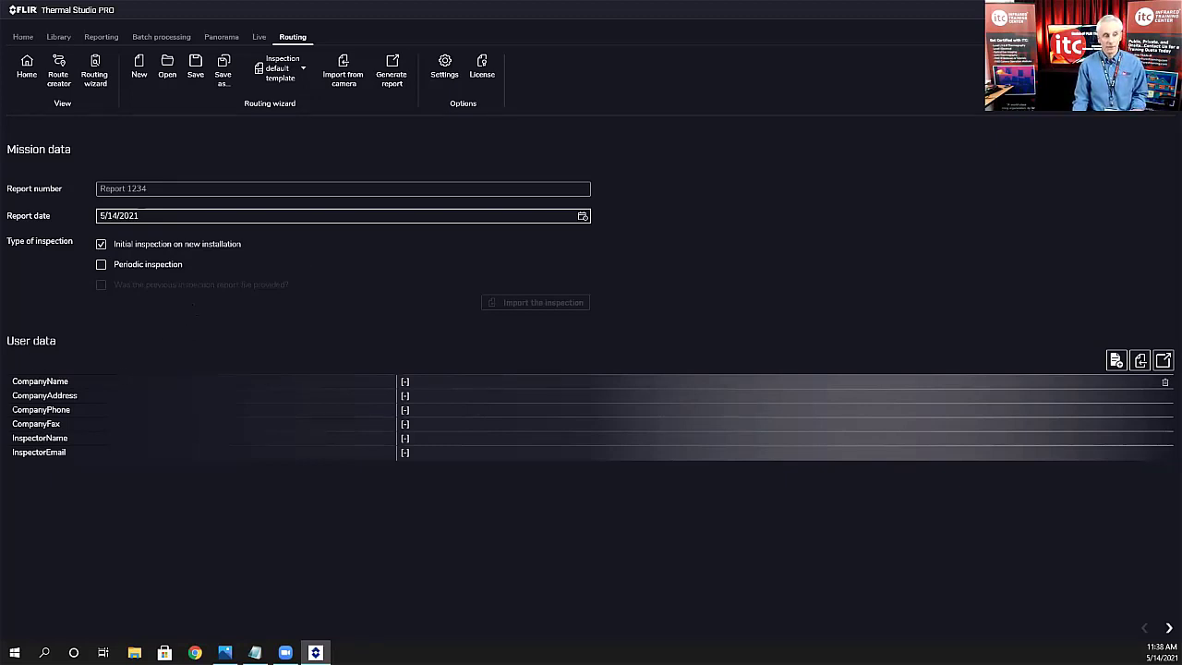
Step: Set the CompanyName user data to ITC and the InspectorEmail to the placeholder text e-mail
{"action": "left_click", "coordinate": [457, 381]}
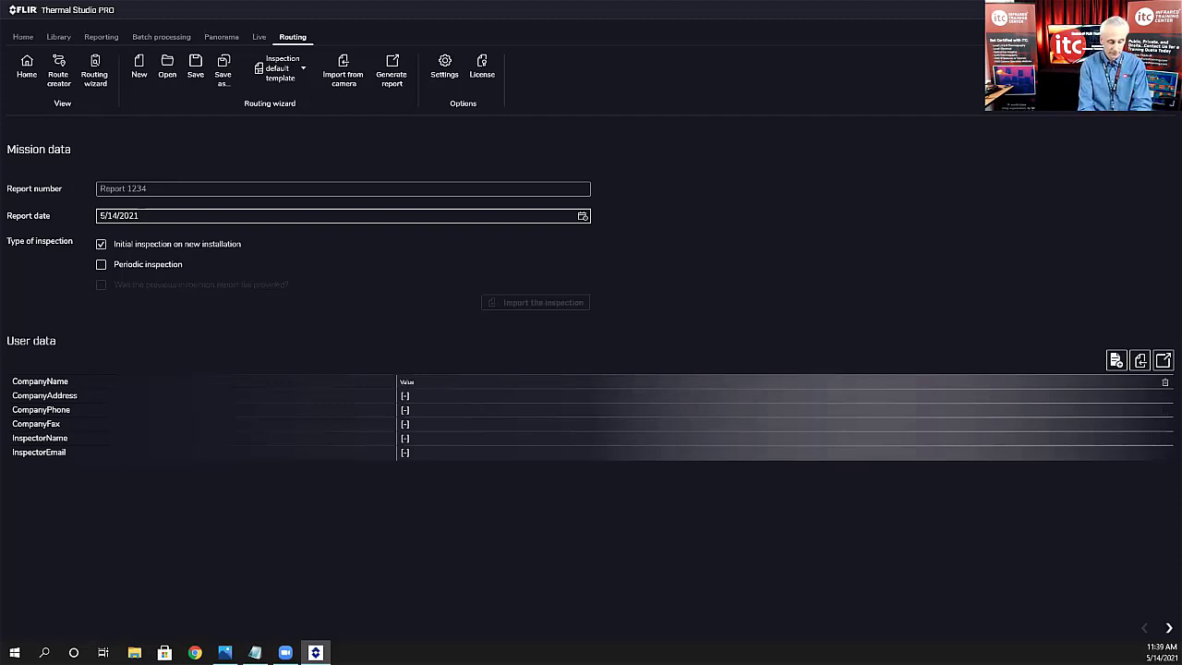
{"action": "type", "text": "ITC"}
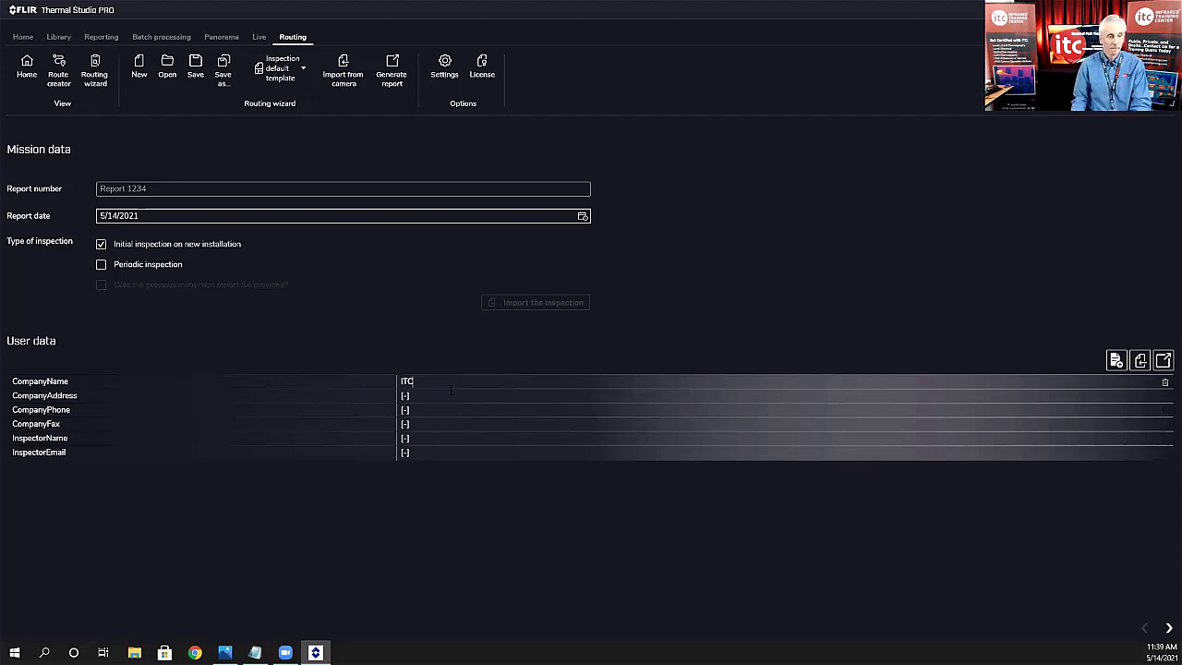
{"action": "key", "text": "Return"}
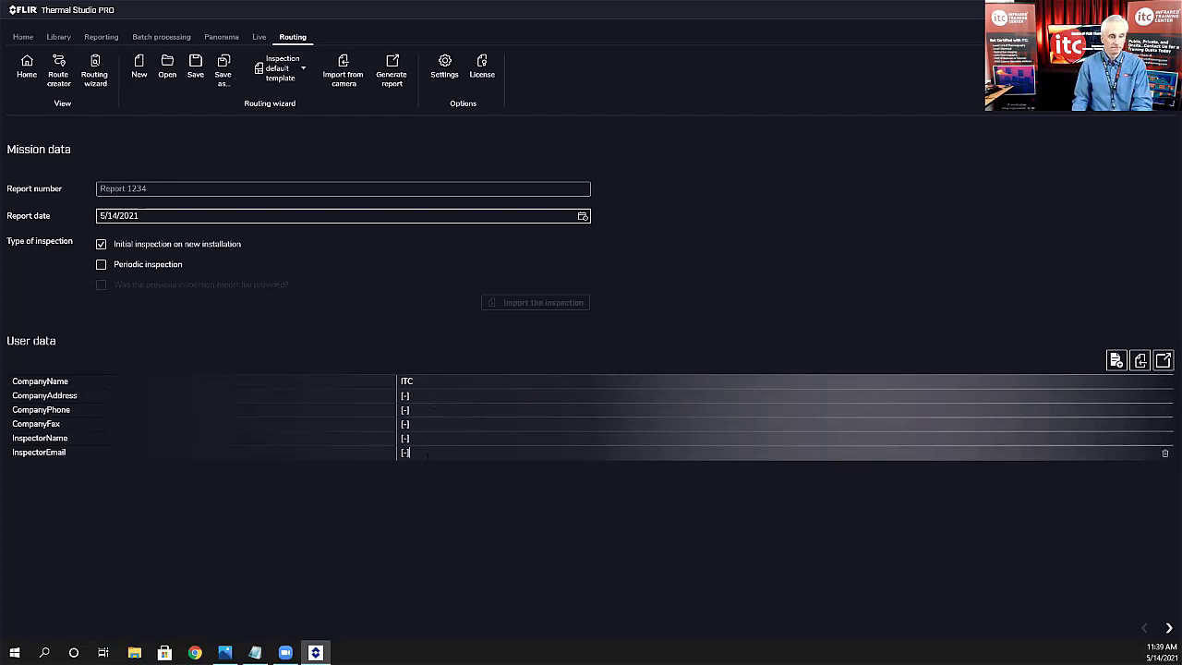
{"action": "left_click", "coordinate": [406, 452]}
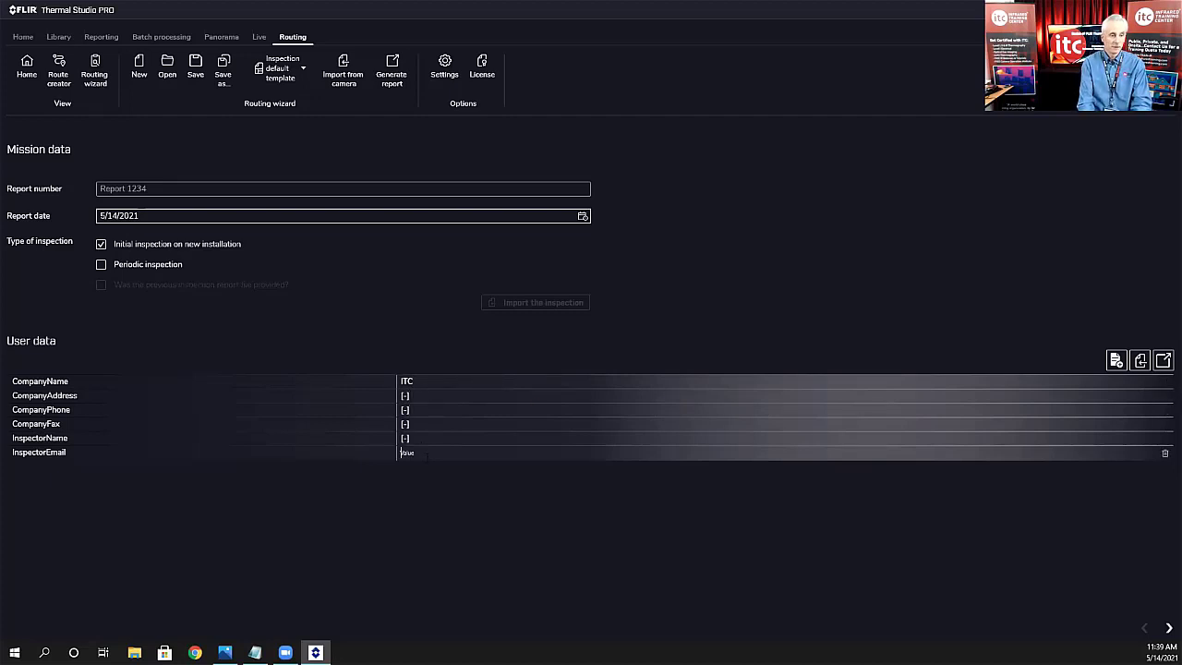
{"action": "type", "text": "e-"}
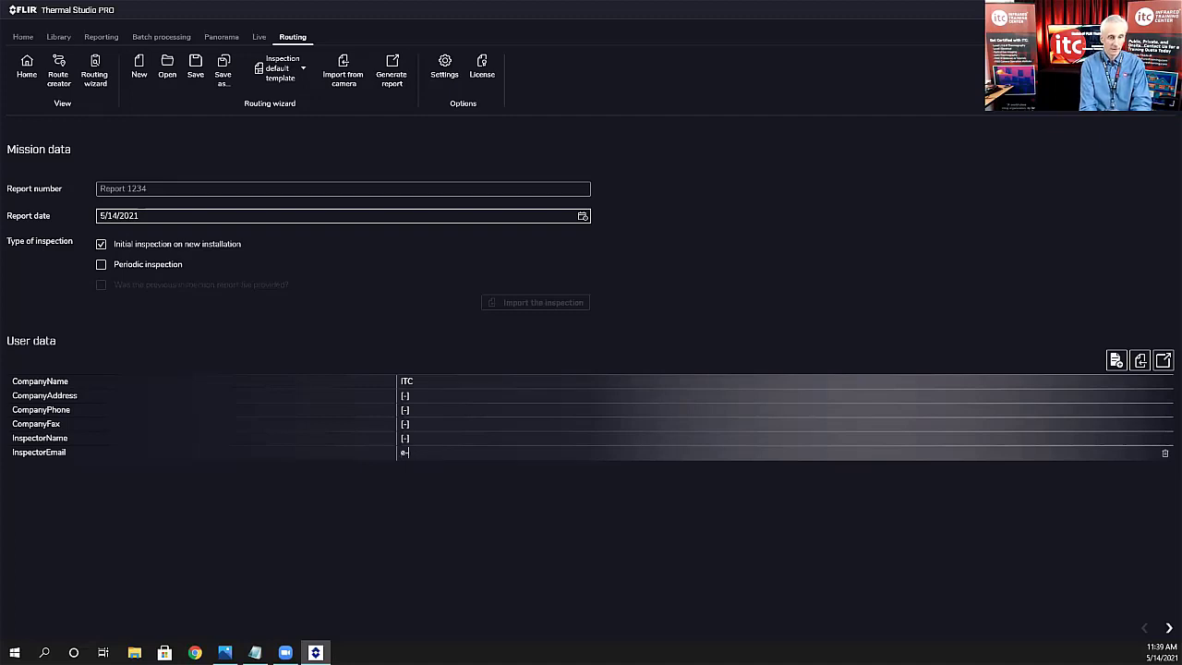
{"action": "type", "text": "mail"}
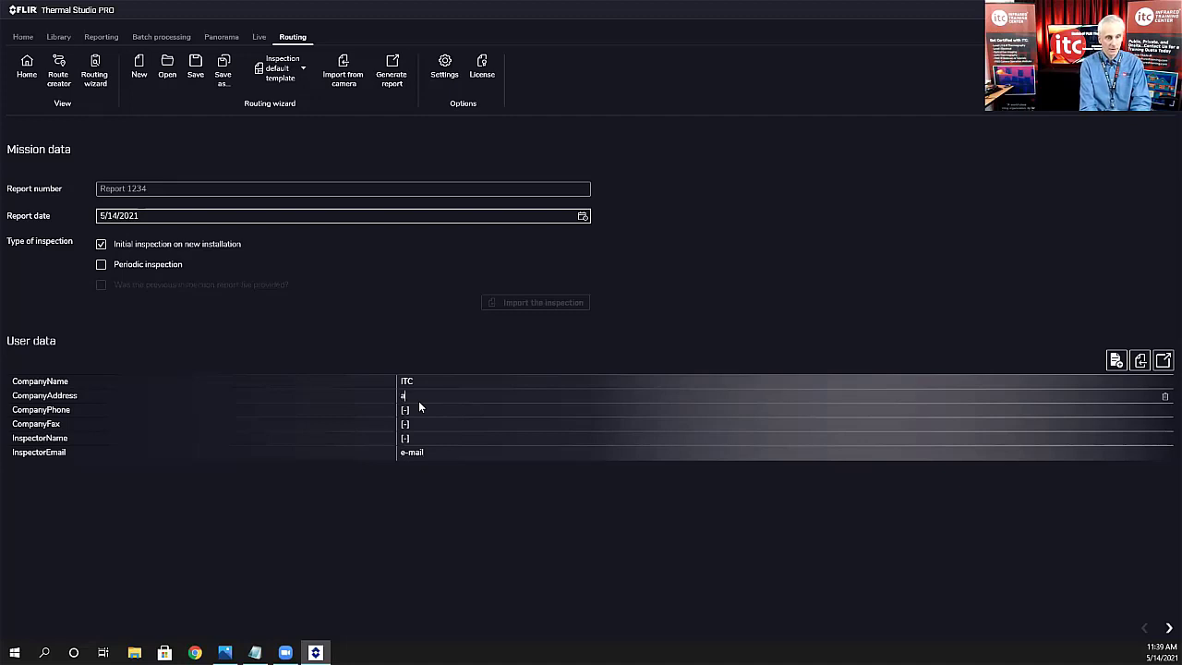
Step: Fill in the CompanyAddress user data with the placeholder text address and proceed to associating images
{"action": "left_click", "coordinate": [418, 400]}
{"action": "type", "text": "aad"}
{"action": "type", "text": "r"}
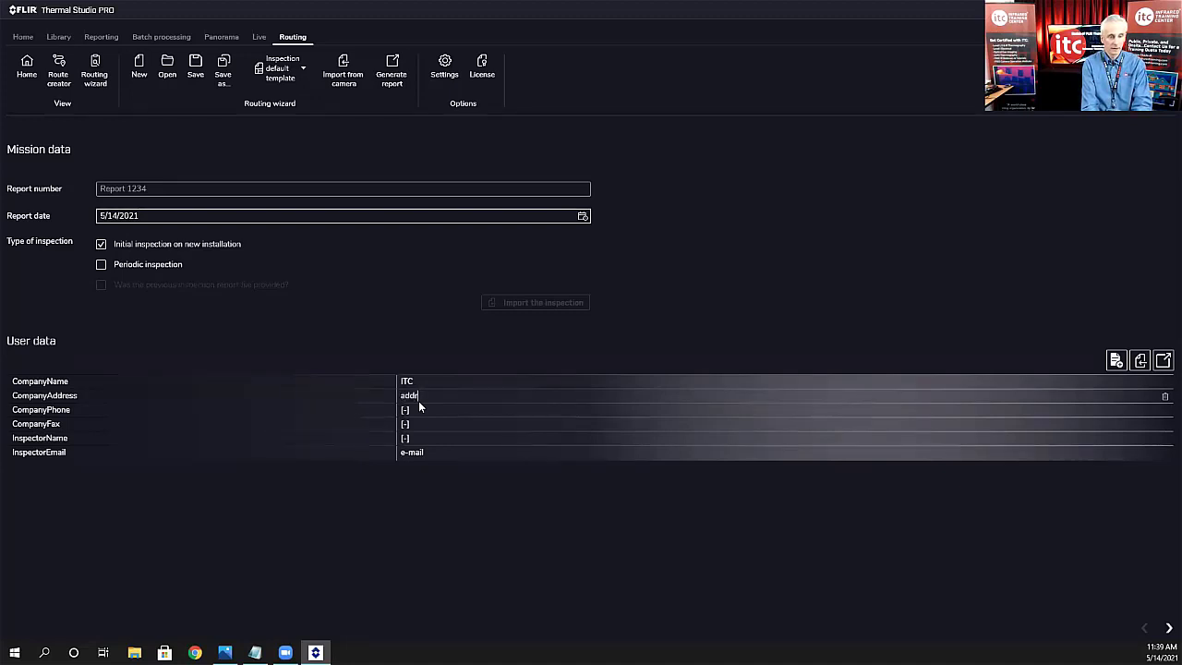
{"action": "type", "text": "e"}
{"action": "key", "text": "BackSpace"}
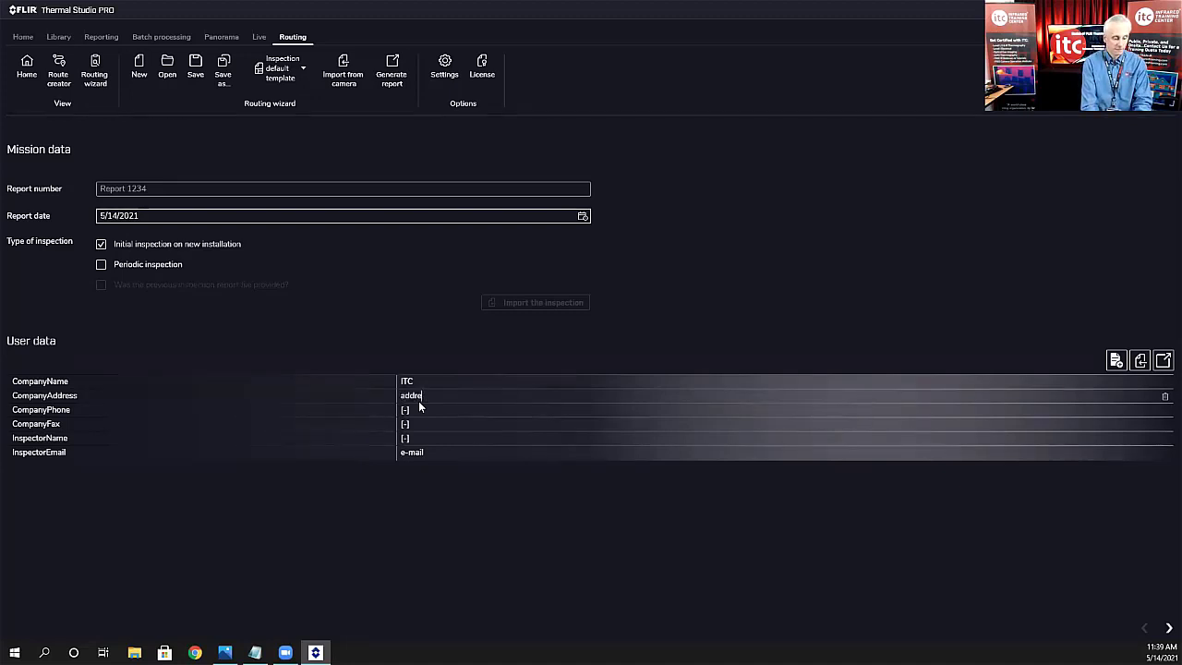
{"action": "type", "text": "ss"}
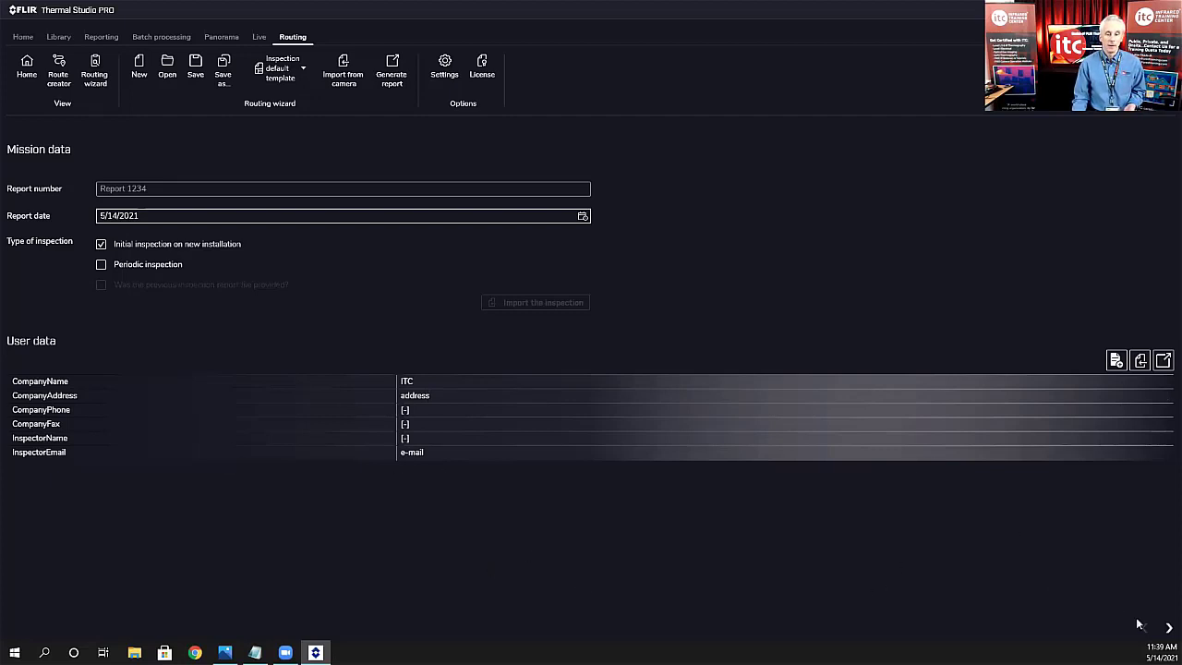
{"action": "left_click", "coordinate": [1166, 627]}
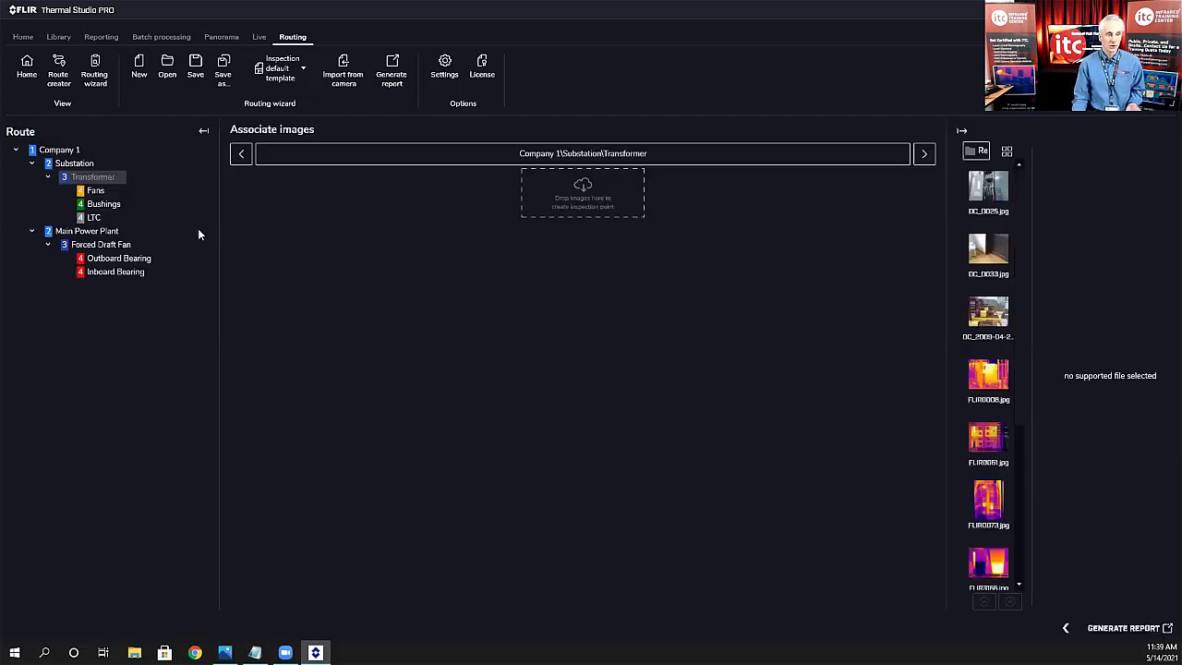
Step: Review the imported images and status of the Fans, LTC, Outboard Bearing and Inboard Bearing inspection points
{"action": "left_click", "coordinate": [82, 192]}
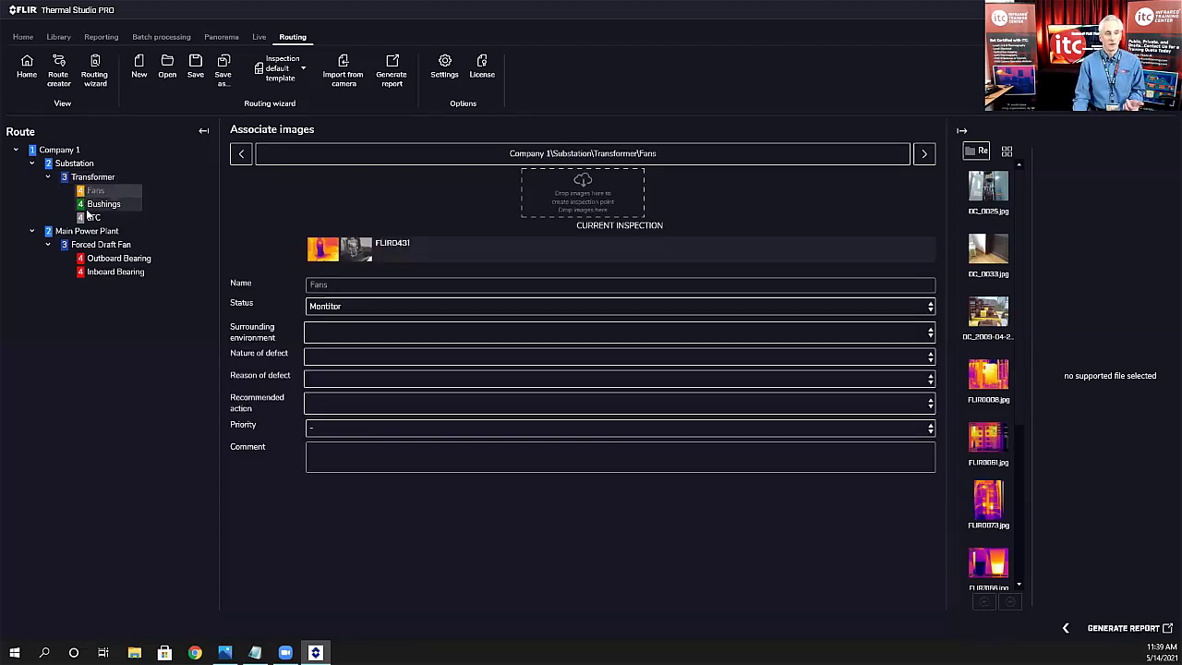
{"action": "left_click", "coordinate": [81, 220]}
{"action": "left_click", "coordinate": [80, 260]}
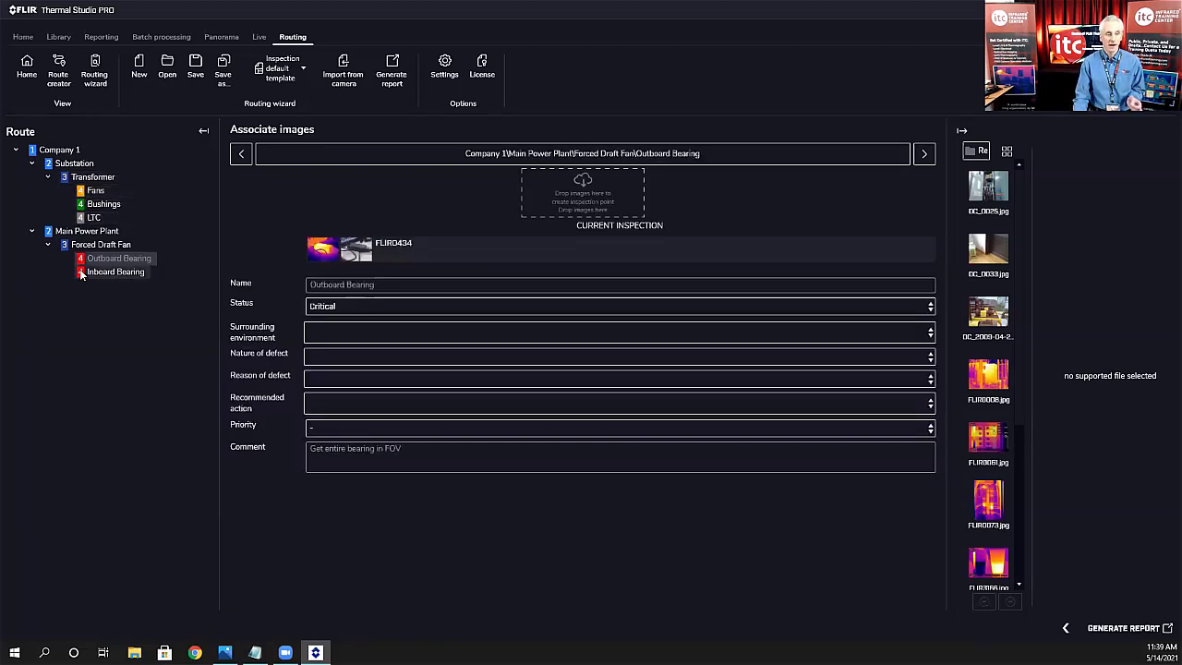
{"action": "left_click", "coordinate": [81, 274]}
{"action": "left_click", "coordinate": [90, 261]}
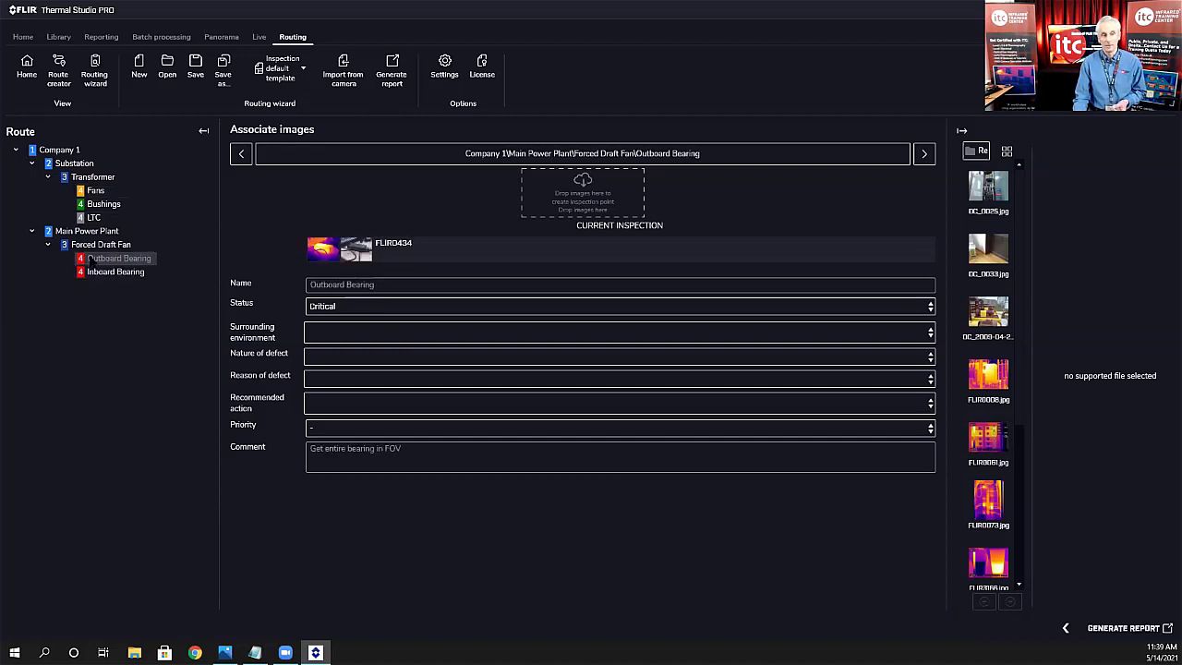
Step: Set the Fans inspection point's status to No Problem Found and its priority to 2
{"action": "left_click", "coordinate": [84, 191]}
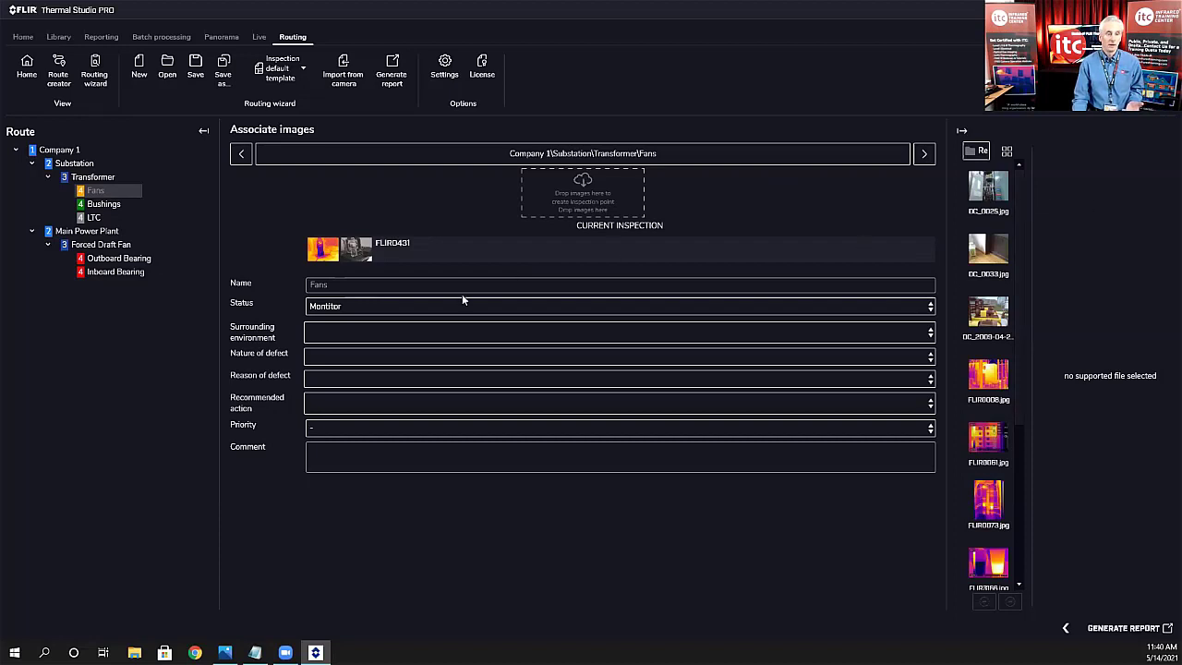
{"action": "left_click", "coordinate": [358, 285]}
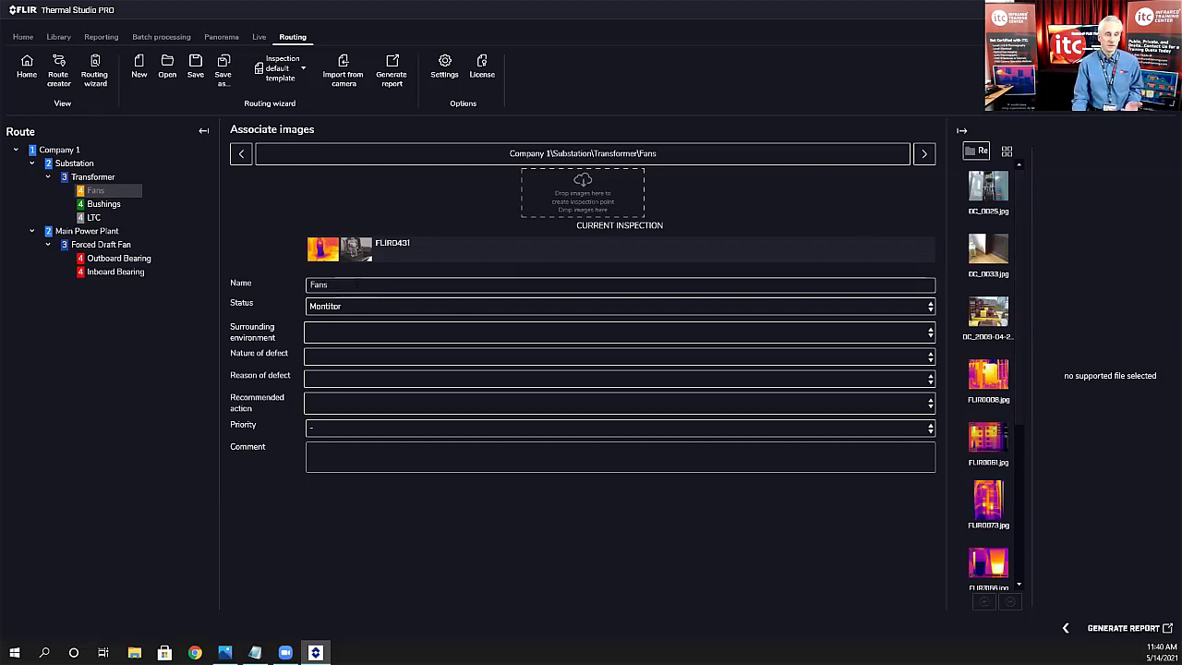
{"action": "left_click", "coordinate": [359, 309]}
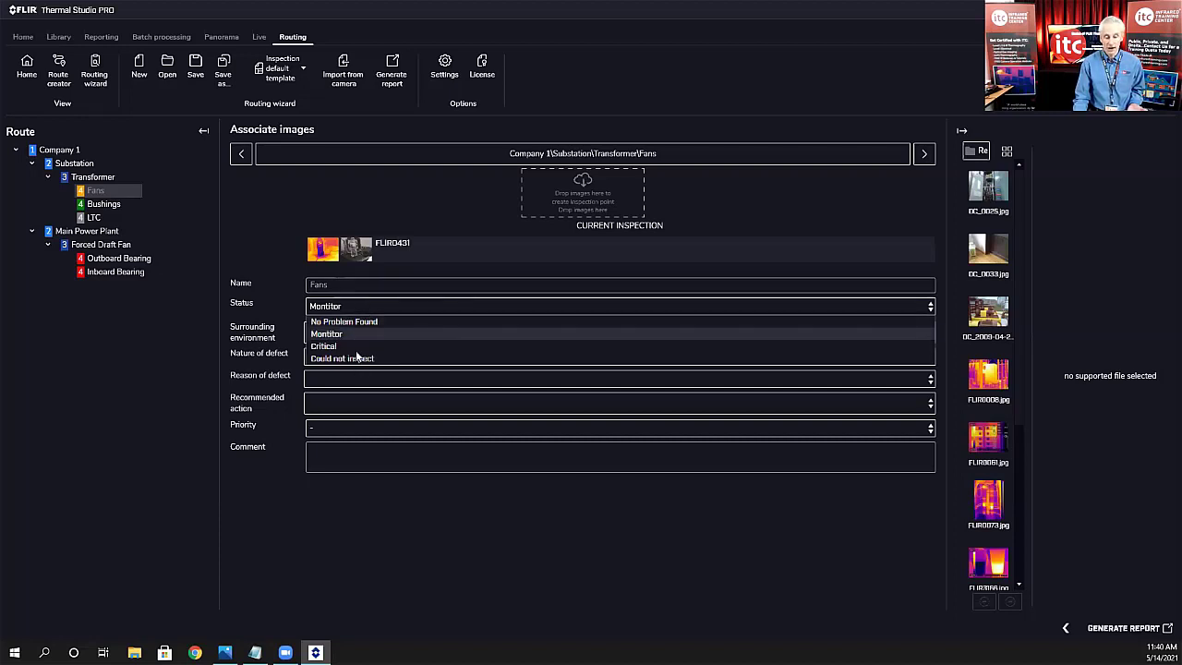
{"action": "left_click", "coordinate": [366, 303]}
{"action": "left_click", "coordinate": [363, 312]}
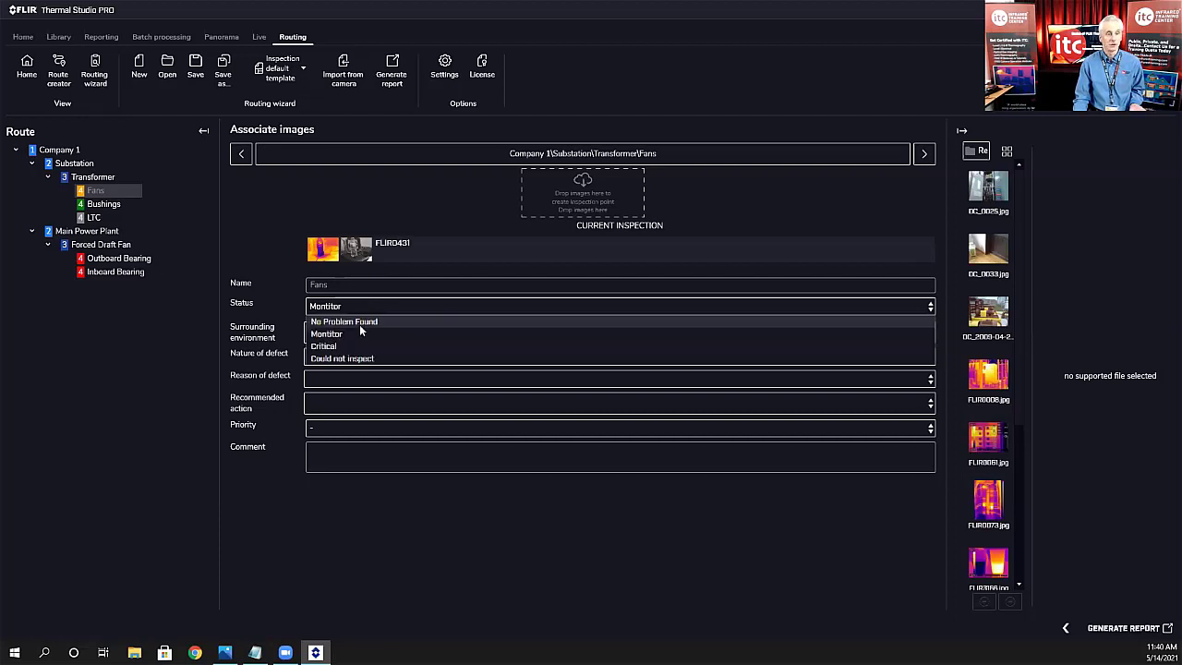
{"action": "left_click", "coordinate": [323, 319]}
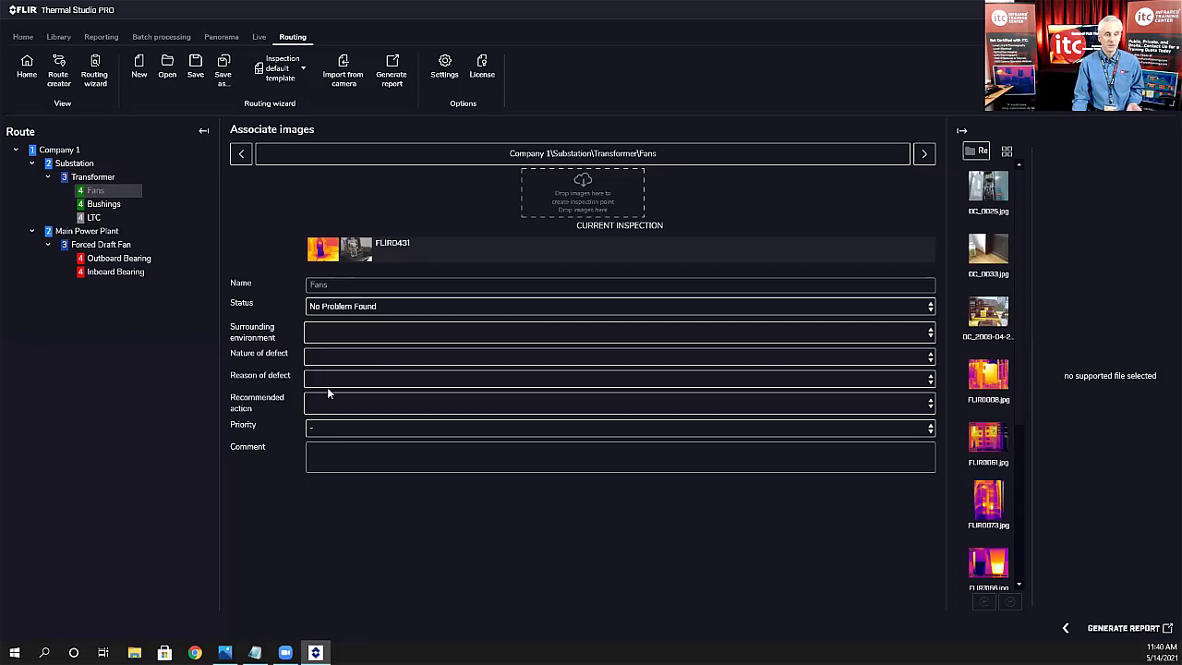
{"action": "left_click", "coordinate": [336, 427]}
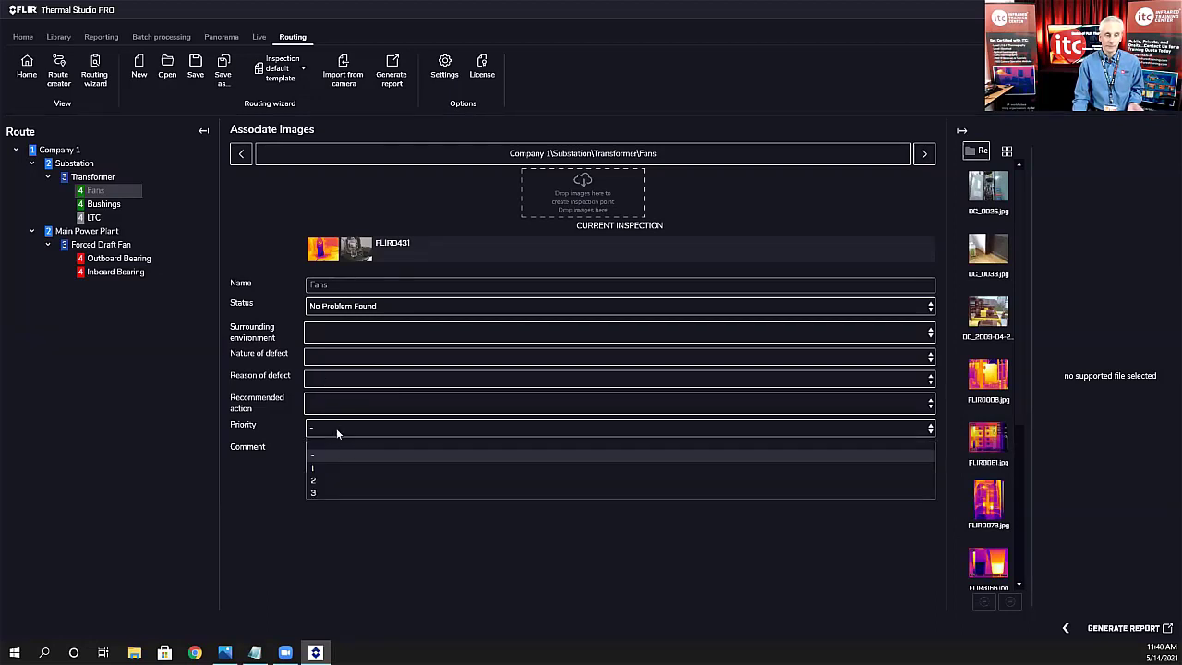
{"action": "left_click", "coordinate": [341, 479]}
{"action": "left_click", "coordinate": [348, 454]}
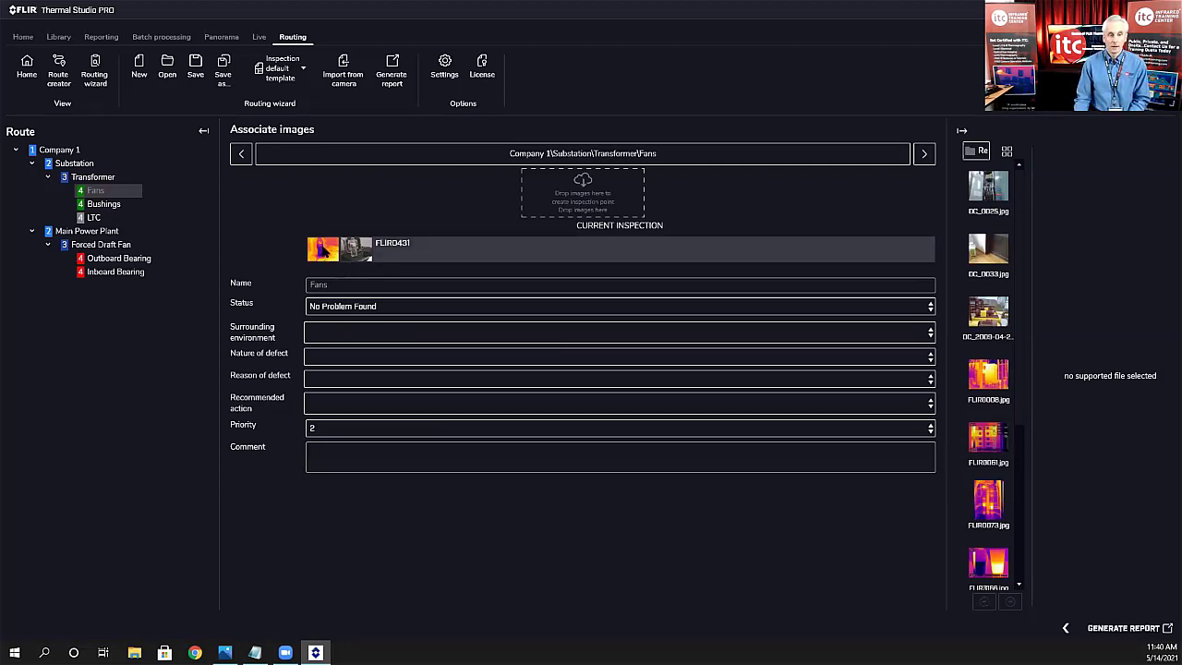
Step: In the Fans thermal image FLIR0431, add a second spotmeter on the background beside the bottle and move Sp1 off the bottle's edge
{"action": "double_click", "coordinate": [325, 251]}
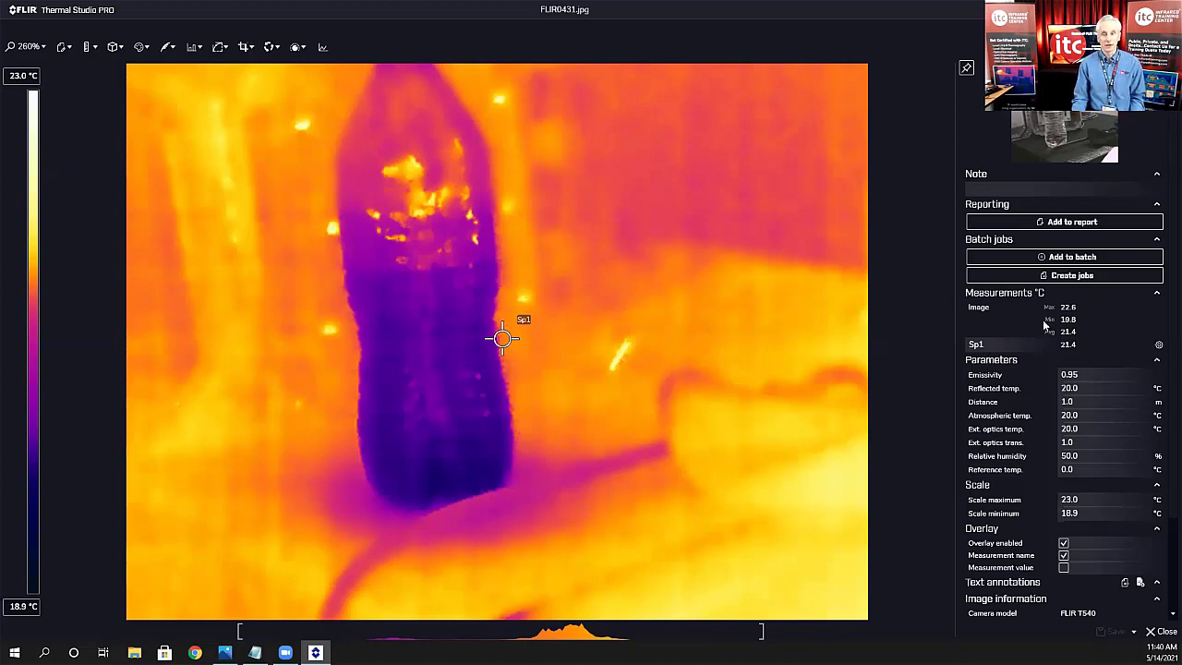
{"action": "scroll", "coordinate": [1098, 304], "scroll_direction": "down", "scroll_amount": 2}
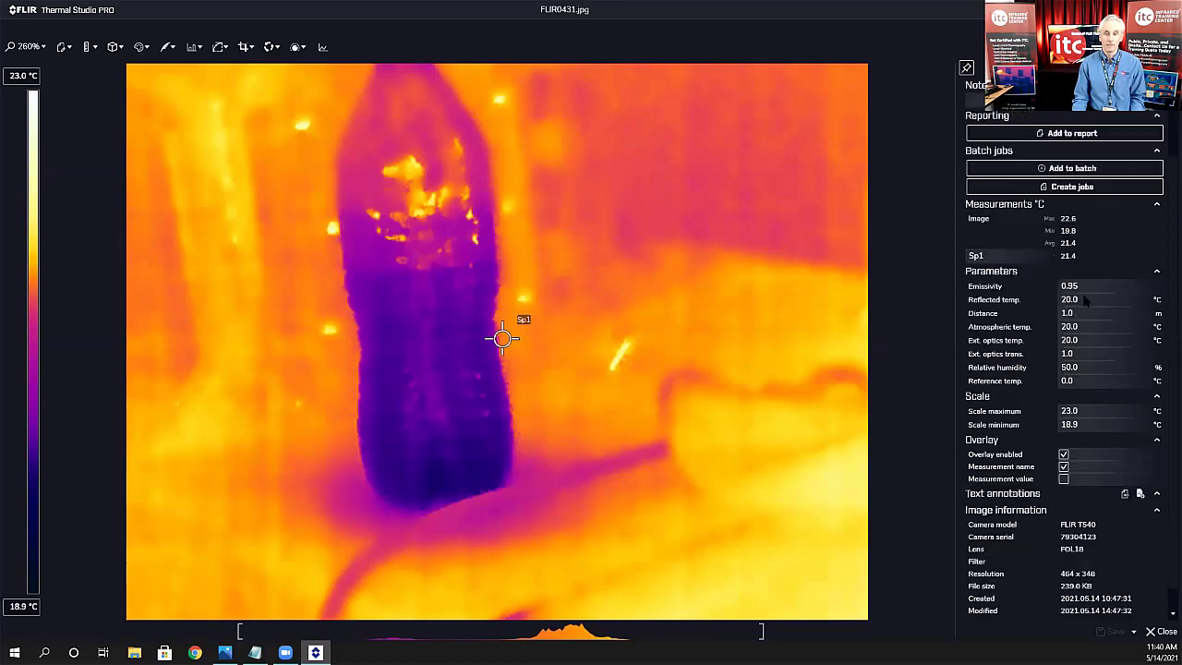
{"action": "scroll", "coordinate": [1078, 299], "scroll_direction": "up", "scroll_amount": 2}
{"action": "scroll", "coordinate": [1097, 379], "scroll_direction": "down", "scroll_amount": 2}
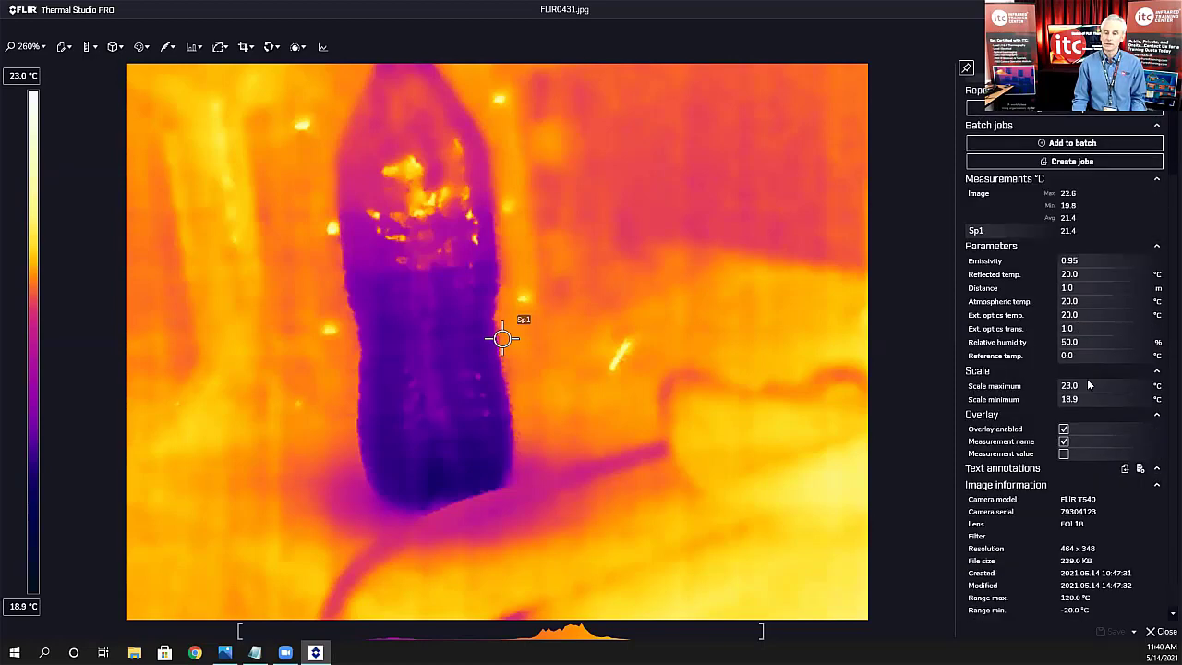
{"action": "left_click", "coordinate": [90, 46]}
{"action": "left_click", "coordinate": [111, 107]}
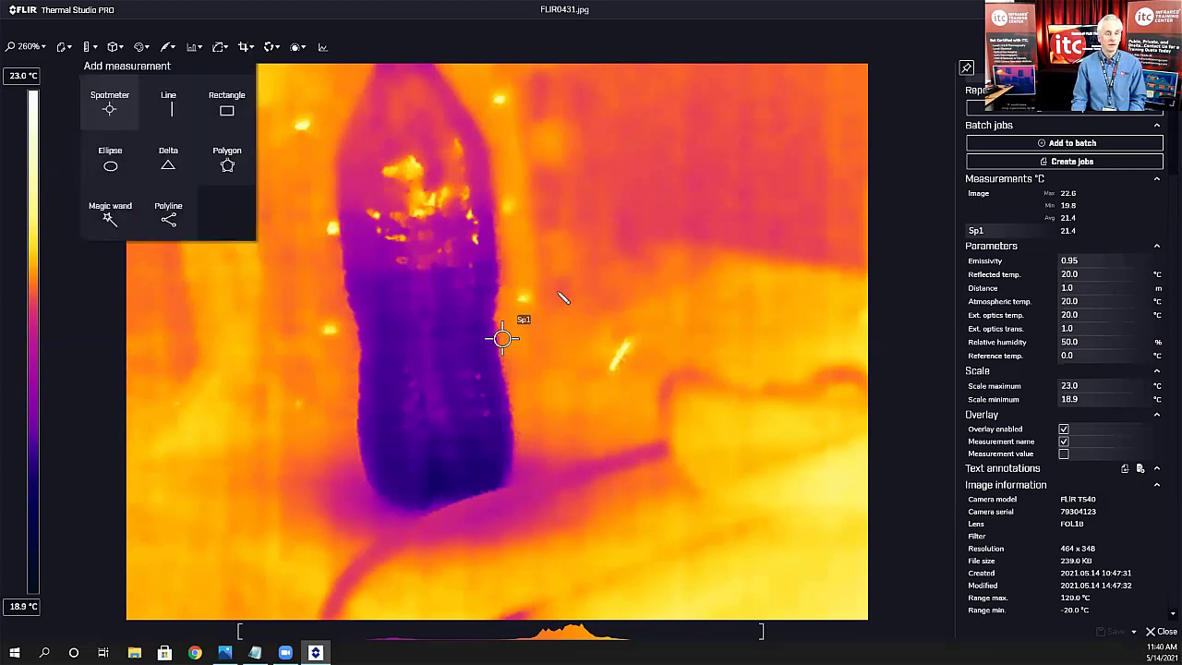
{"action": "left_click", "coordinate": [607, 267]}
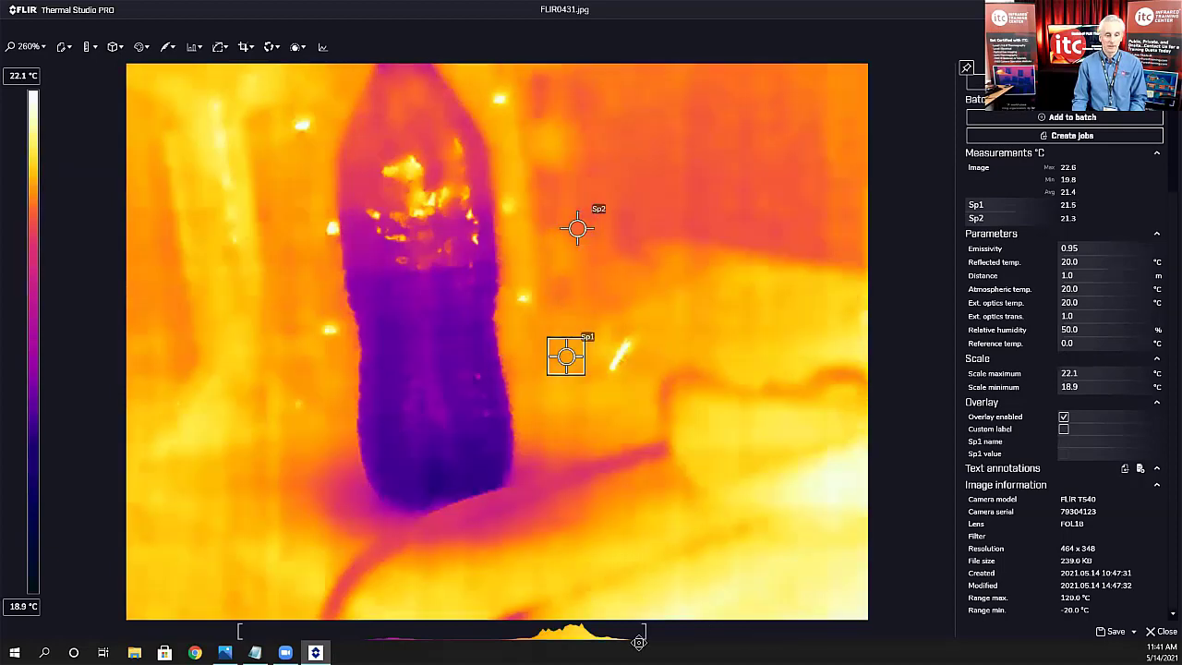
Step: Adjust the FLIR0431 temperature scale to about 19.9–23.1 °C with a blue-to-orange palette, and save the image
{"action": "double_click", "coordinate": [637, 635]}
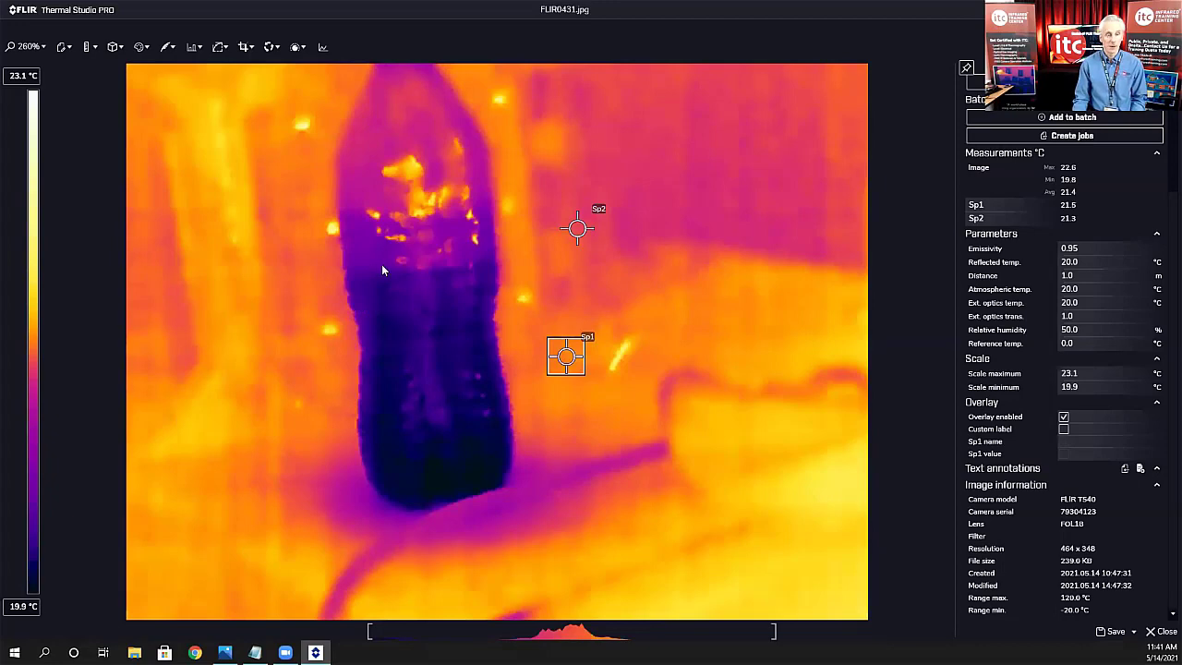
{"action": "left_click", "coordinate": [143, 48]}
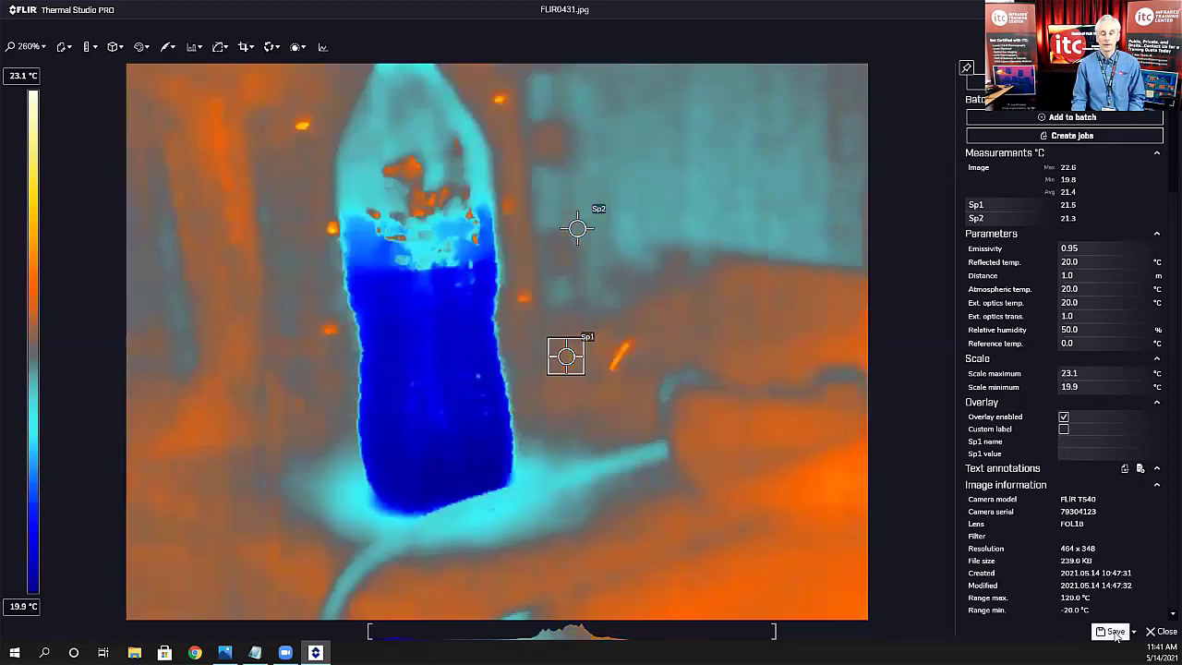
{"action": "left_click", "coordinate": [1116, 633]}
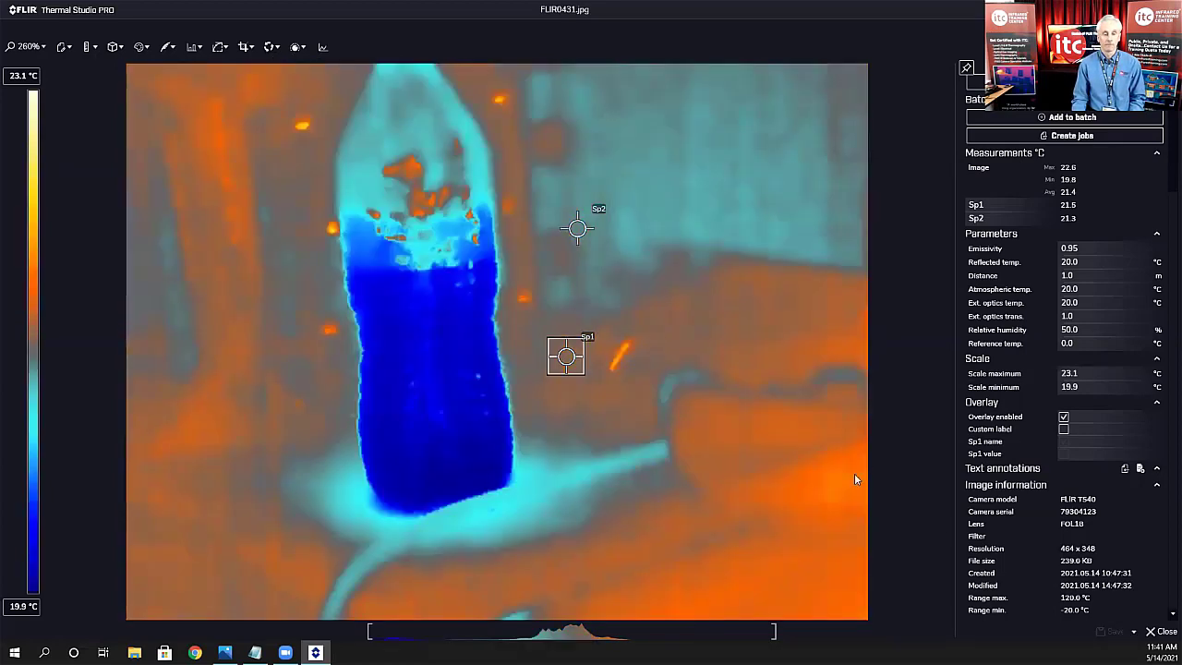
{"action": "left_click", "coordinate": [1156, 630]}
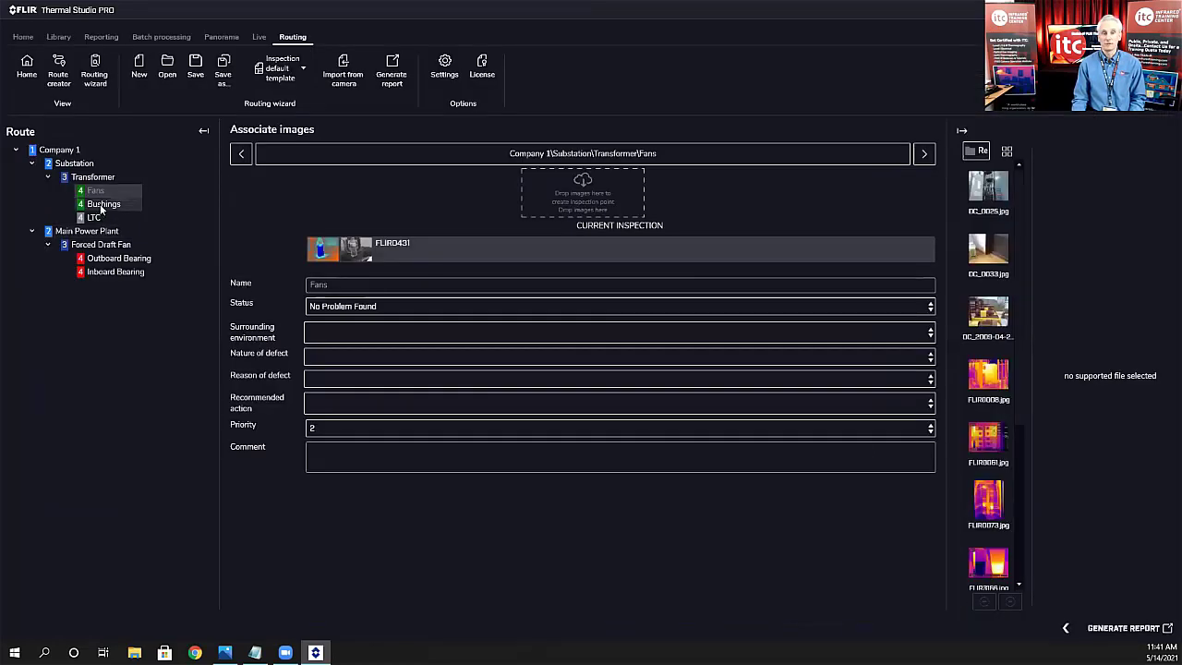
Step: Enter Monitor as the recommended action for the Bushings inspection point and set its priority to 1
{"action": "left_click", "coordinate": [103, 205]}
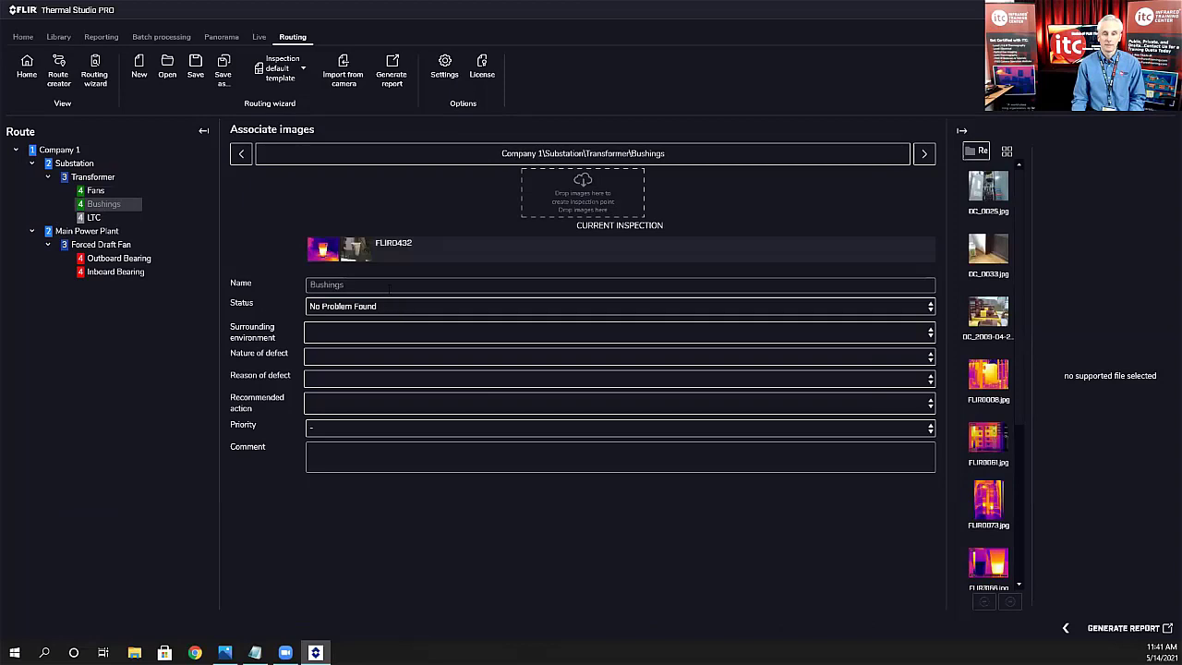
{"action": "left_click", "coordinate": [352, 353]}
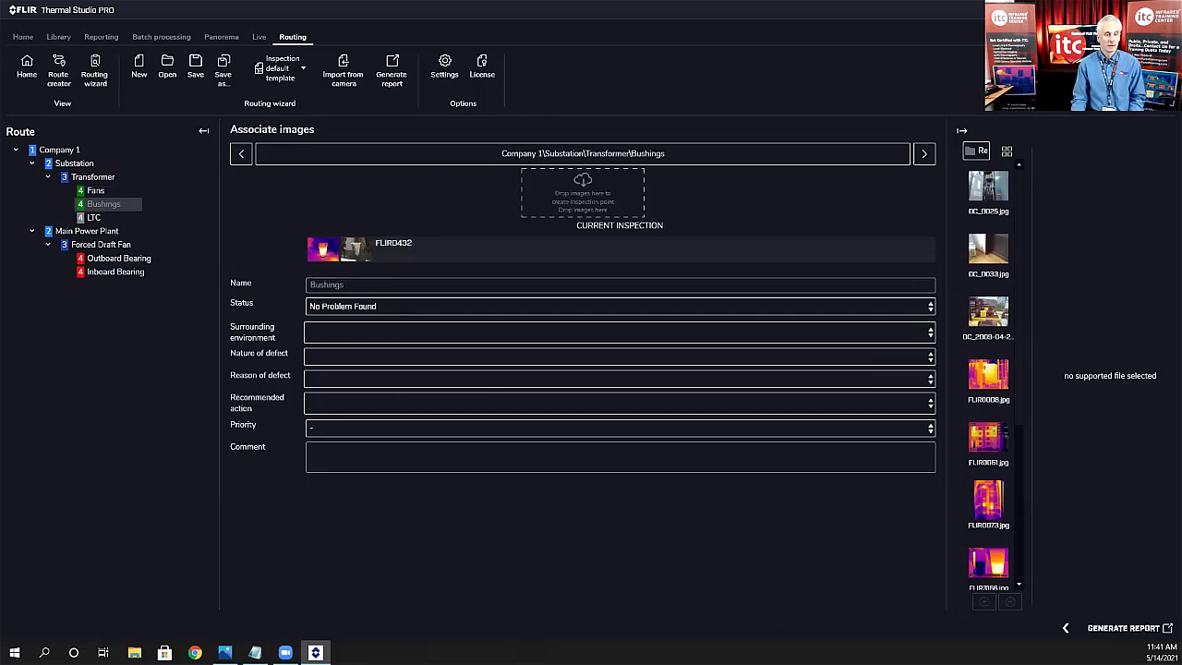
{"action": "left_click", "coordinate": [335, 404]}
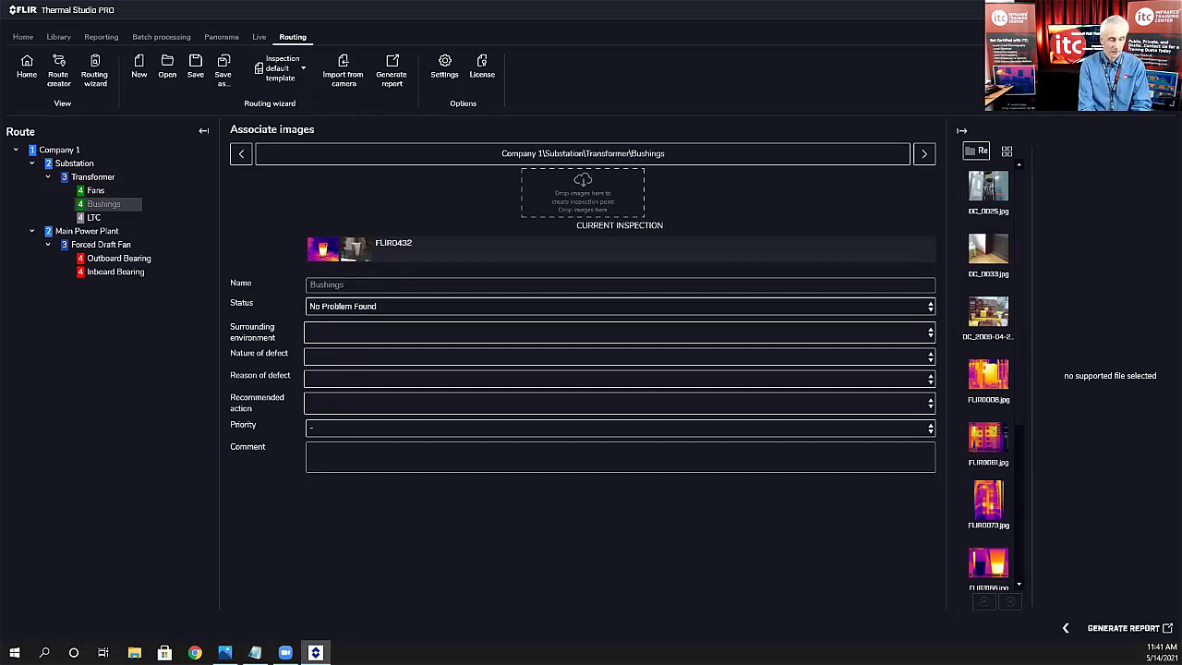
{"action": "type", "text": "Monitor"}
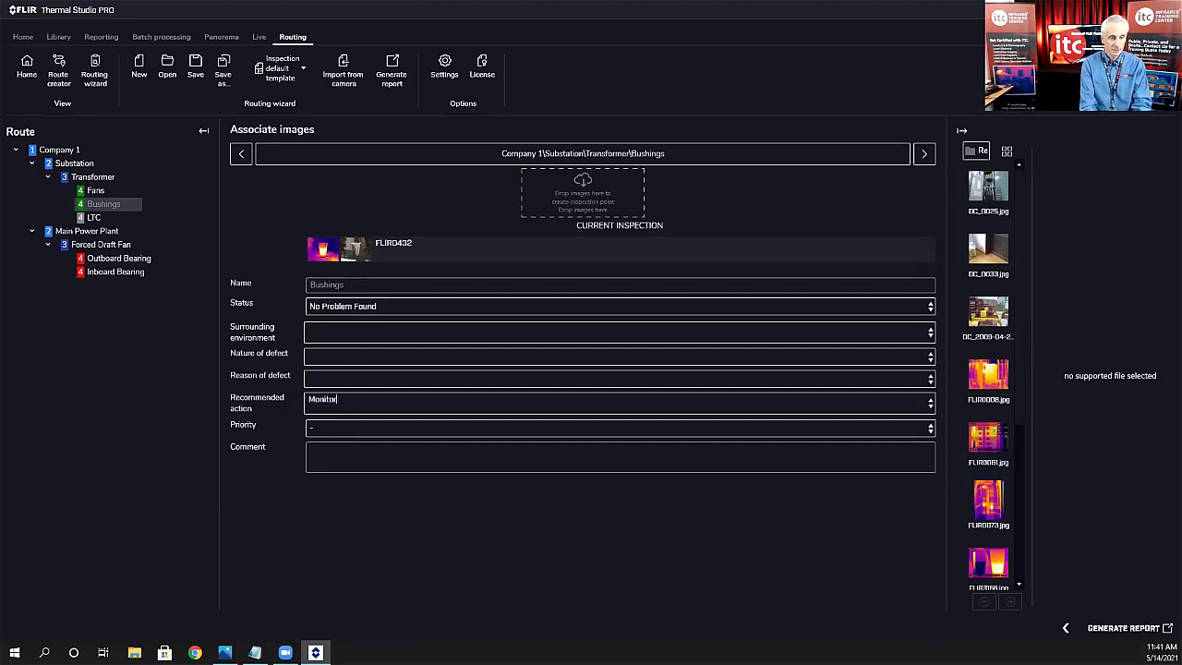
{"action": "left_click", "coordinate": [329, 434]}
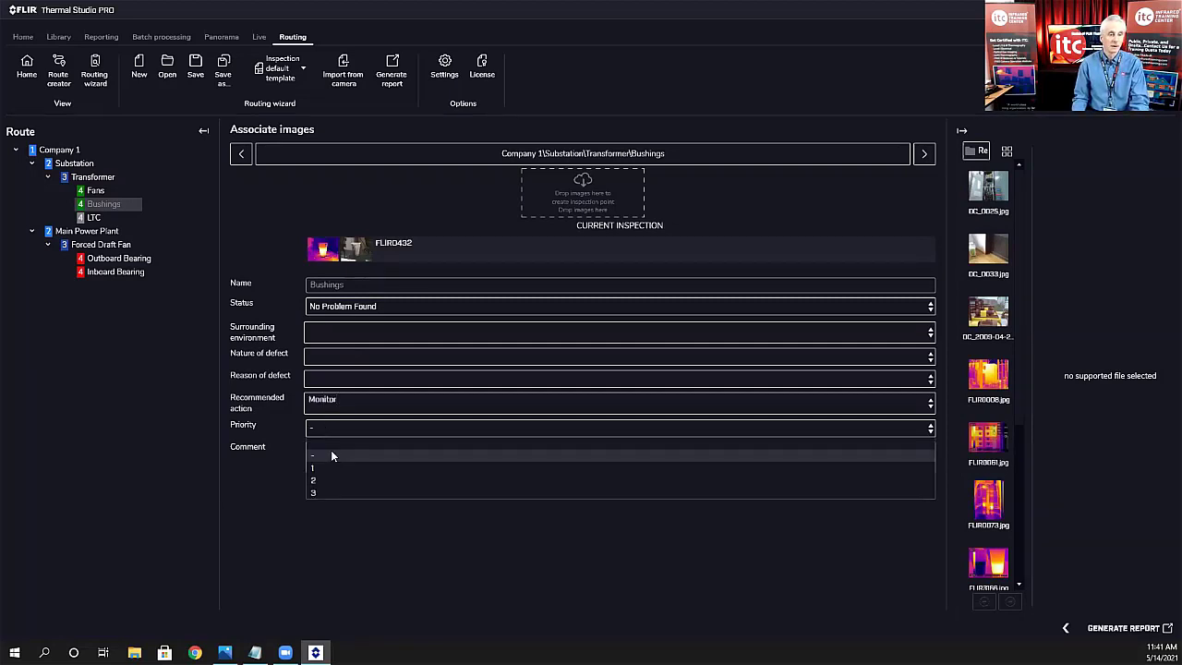
{"action": "left_click", "coordinate": [329, 468]}
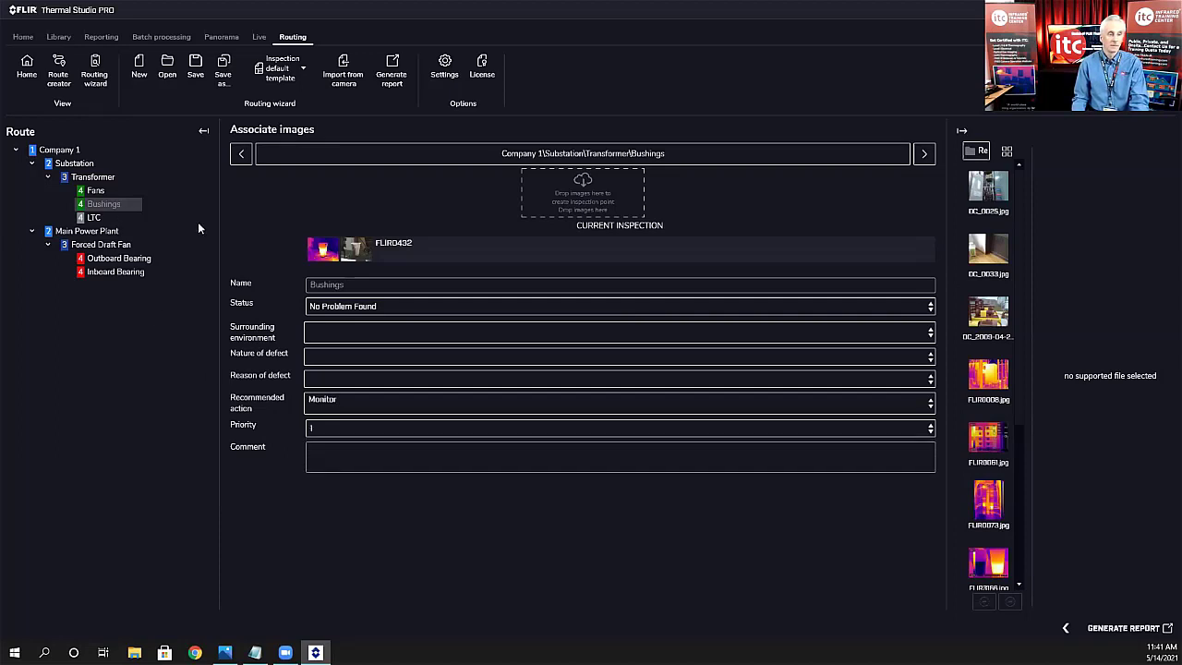
Step: In the Bushings thermal image FLIR0432, move Sp1 to the cup's upper part and draw a rectangle measurement over its hot lower part
{"action": "double_click", "coordinate": [322, 245]}
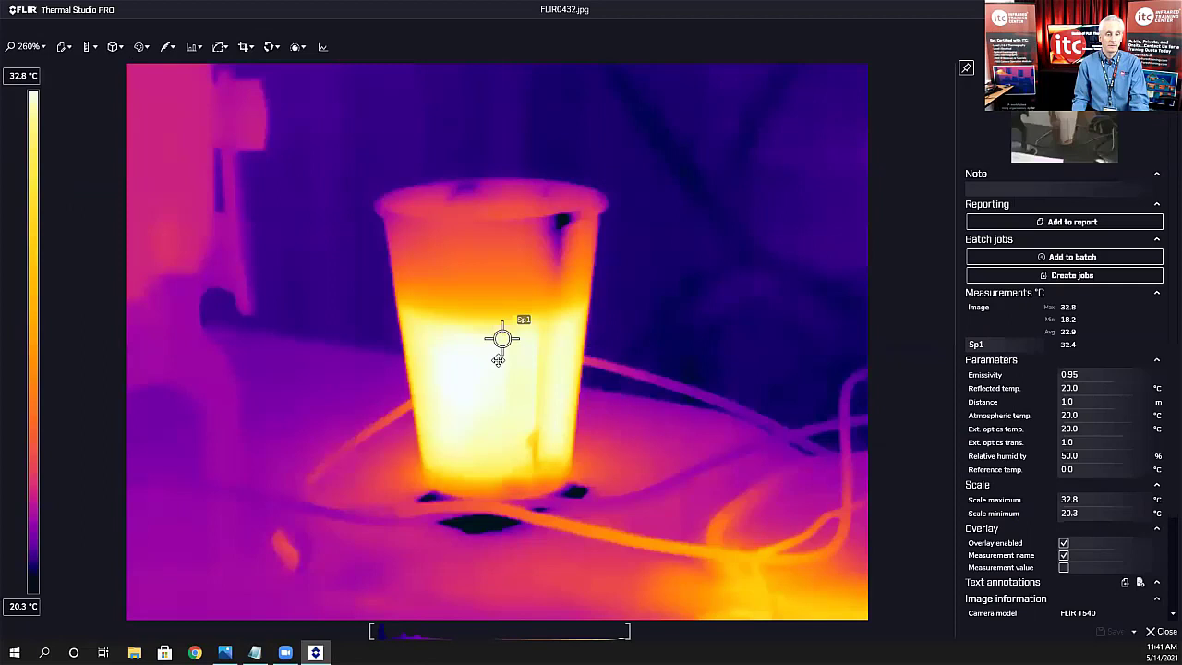
{"action": "left_click_drag", "start_coordinate": [499, 359], "coordinate": [474, 289]}
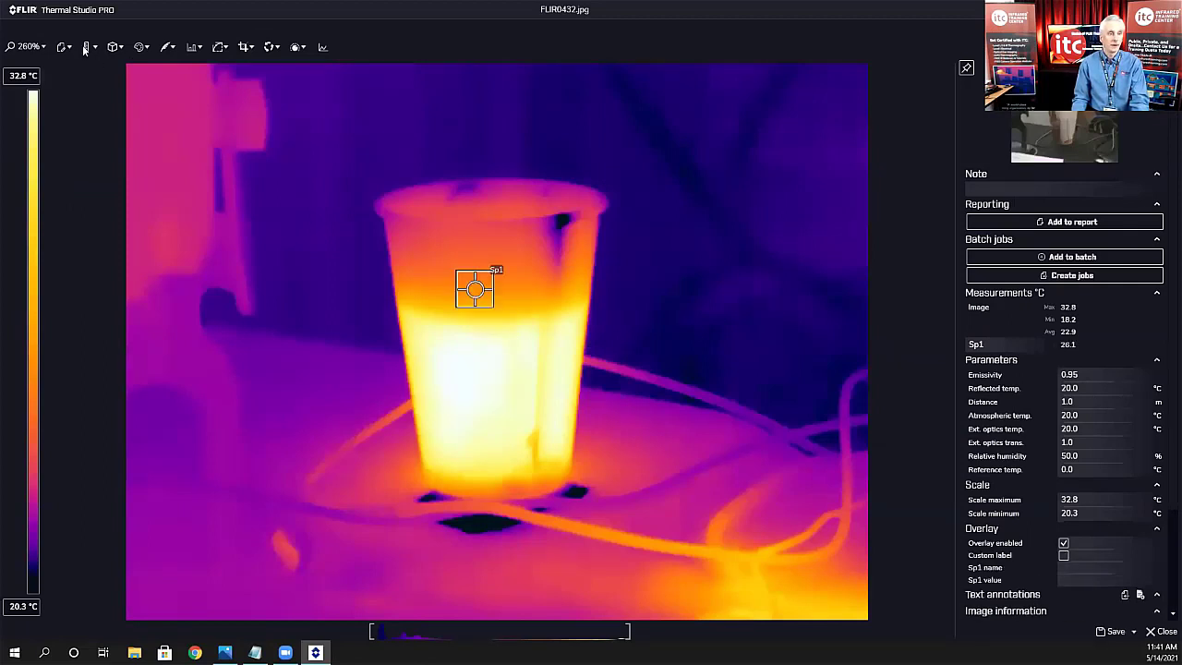
{"action": "left_click", "coordinate": [88, 46]}
{"action": "left_click", "coordinate": [221, 118]}
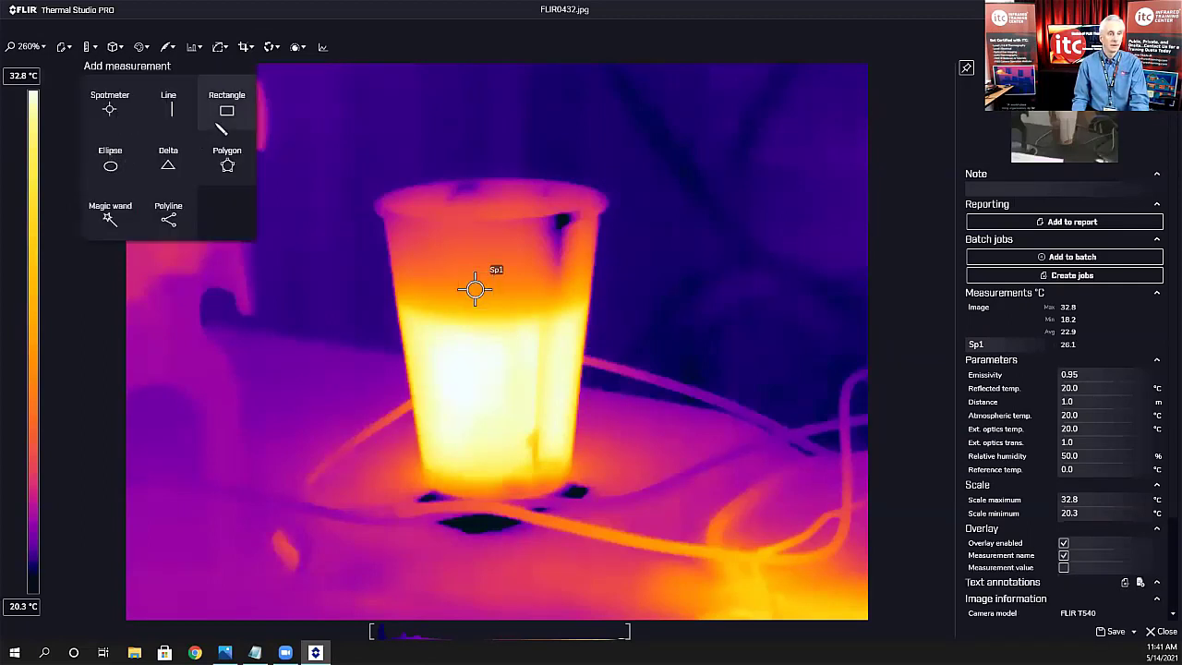
{"action": "mouse_move", "coordinate": [447, 344]}
{"action": "left_mouse_down"}
{"action": "mouse_move", "coordinate": [562, 441]}
{"action": "mouse_move", "coordinate": [550, 420]}
{"action": "left_mouse_up"}
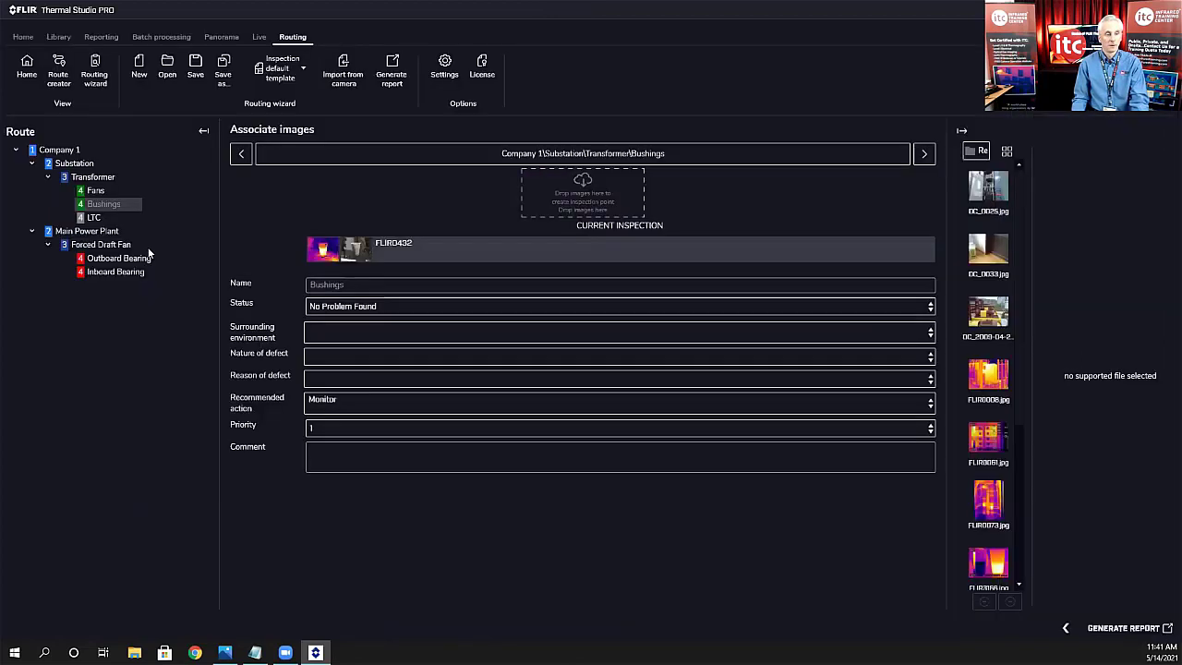
Step: In the LTC thermal image FLIR0433, move Sp1 onto the cool area above the mounting plate and draw a rectangle measurement over the hot terminal block
{"action": "left_click", "coordinate": [94, 218]}
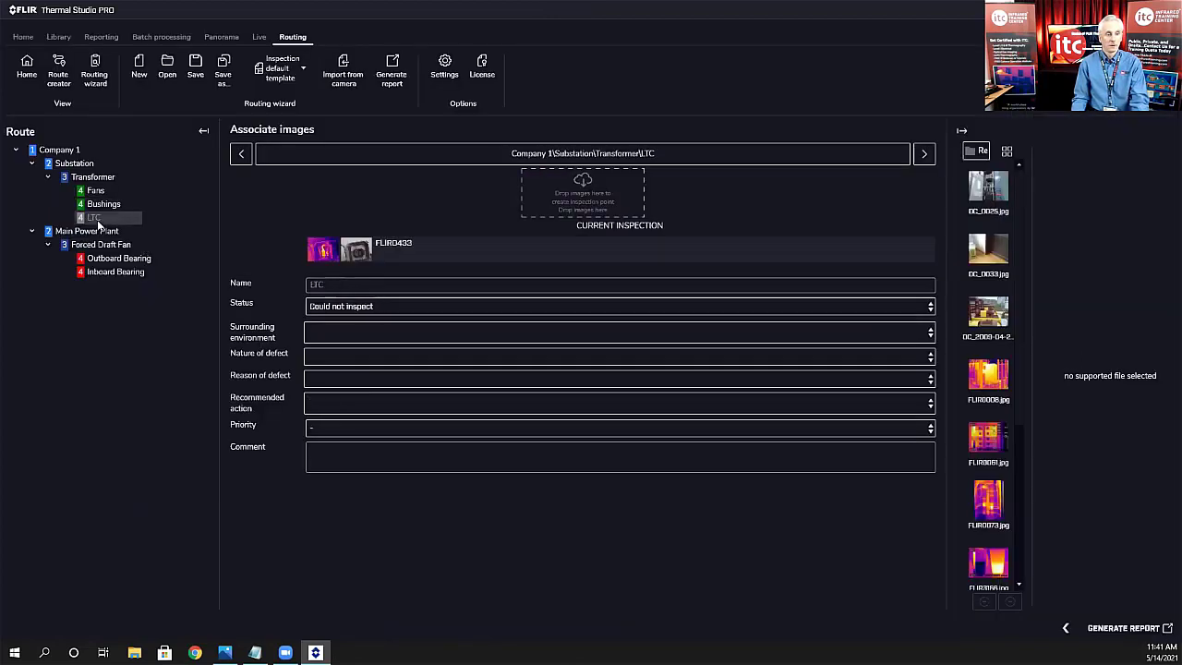
{"action": "left_click", "coordinate": [329, 252]}
{"action": "double_click", "coordinate": [328, 252]}
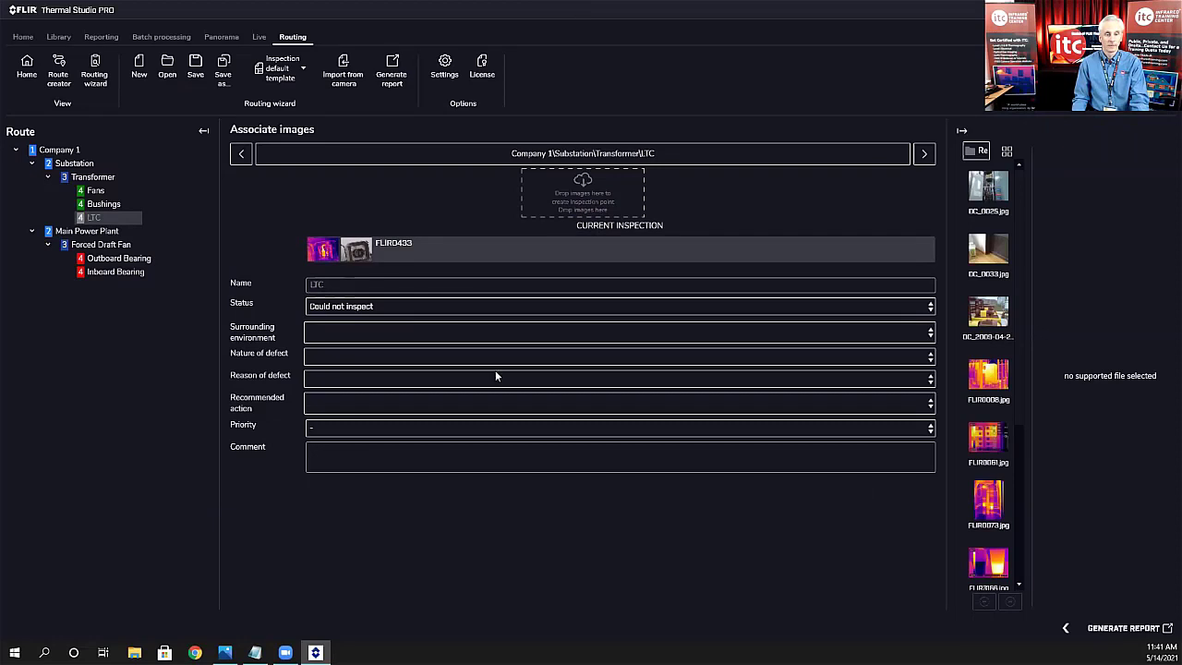
{"action": "left_click_drag", "start_coordinate": [497, 342], "coordinate": [408, 256]}
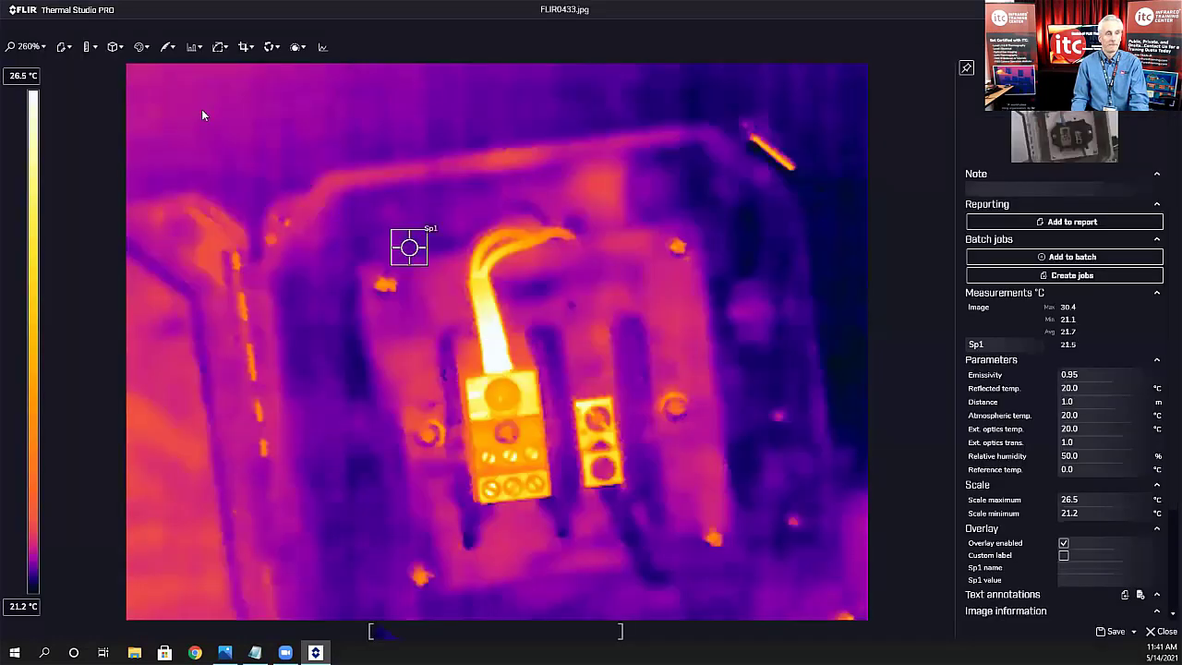
{"action": "left_click", "coordinate": [90, 46]}
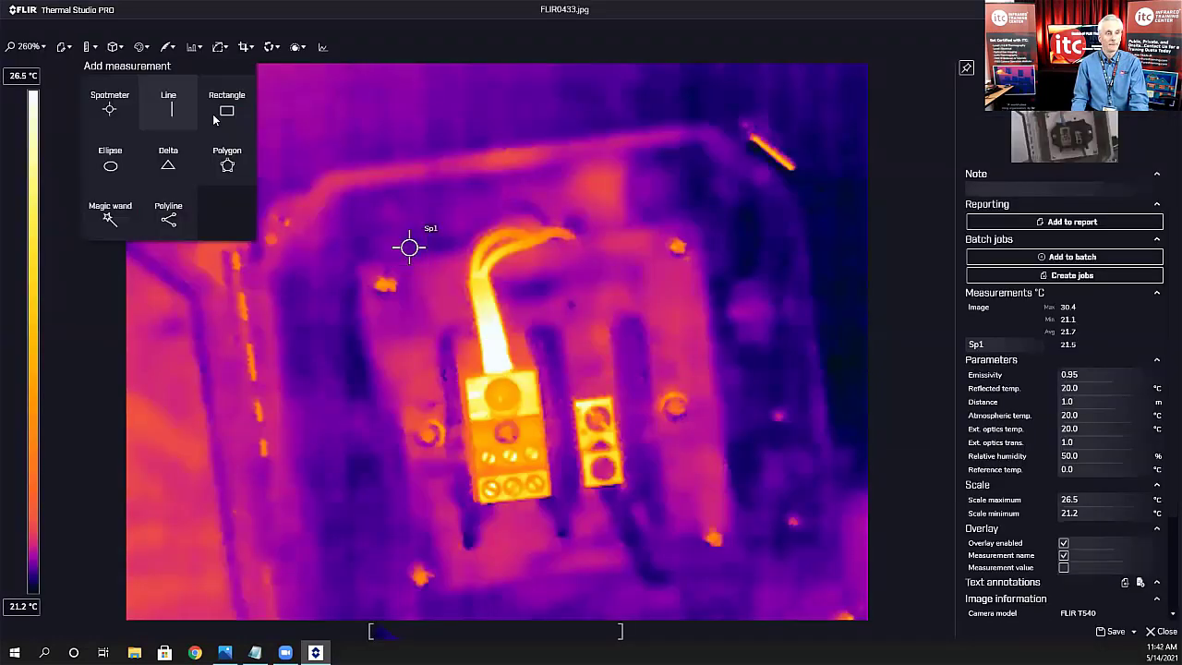
{"action": "left_click", "coordinate": [536, 324]}
{"action": "left_click_drag", "start_coordinate": [452, 342], "coordinate": [588, 496]}
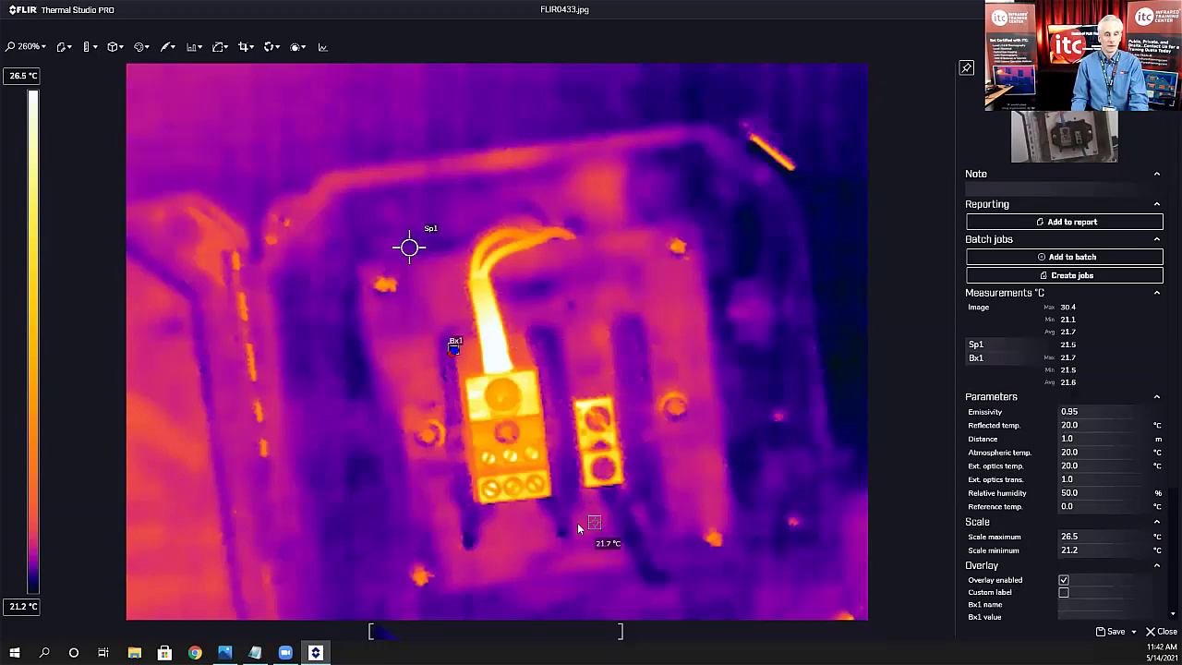
Step: Apply the Rainbow palette to FLIR0433, then save and close the image
{"action": "left_click", "coordinate": [143, 48]}
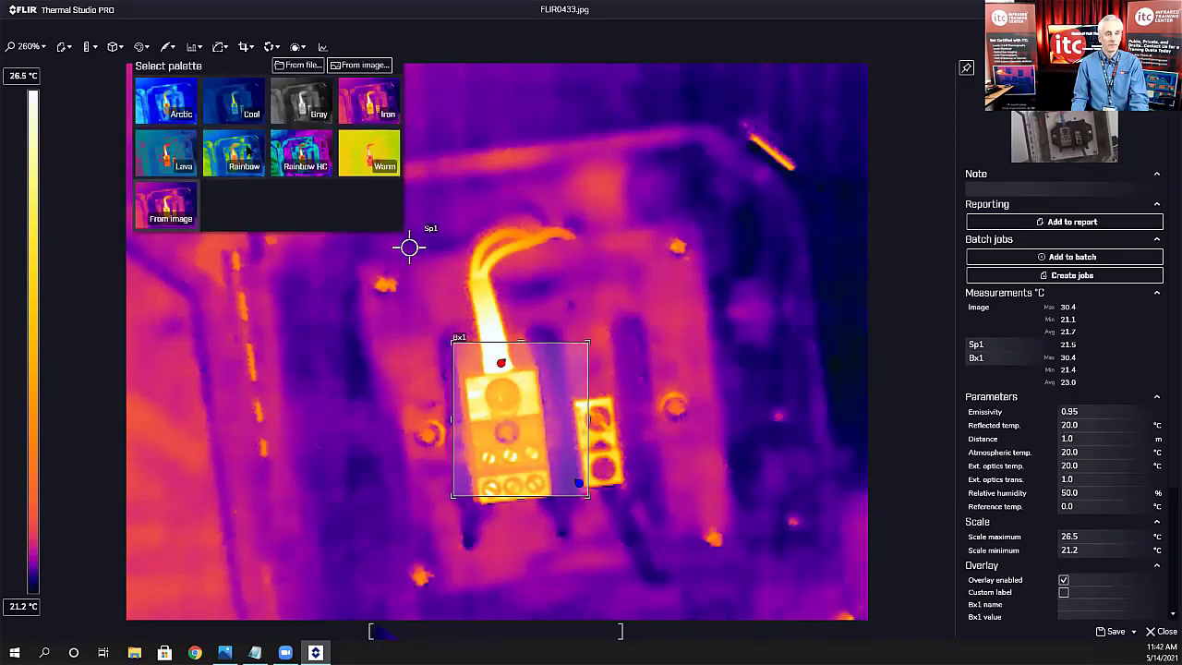
{"action": "left_click", "coordinate": [250, 149]}
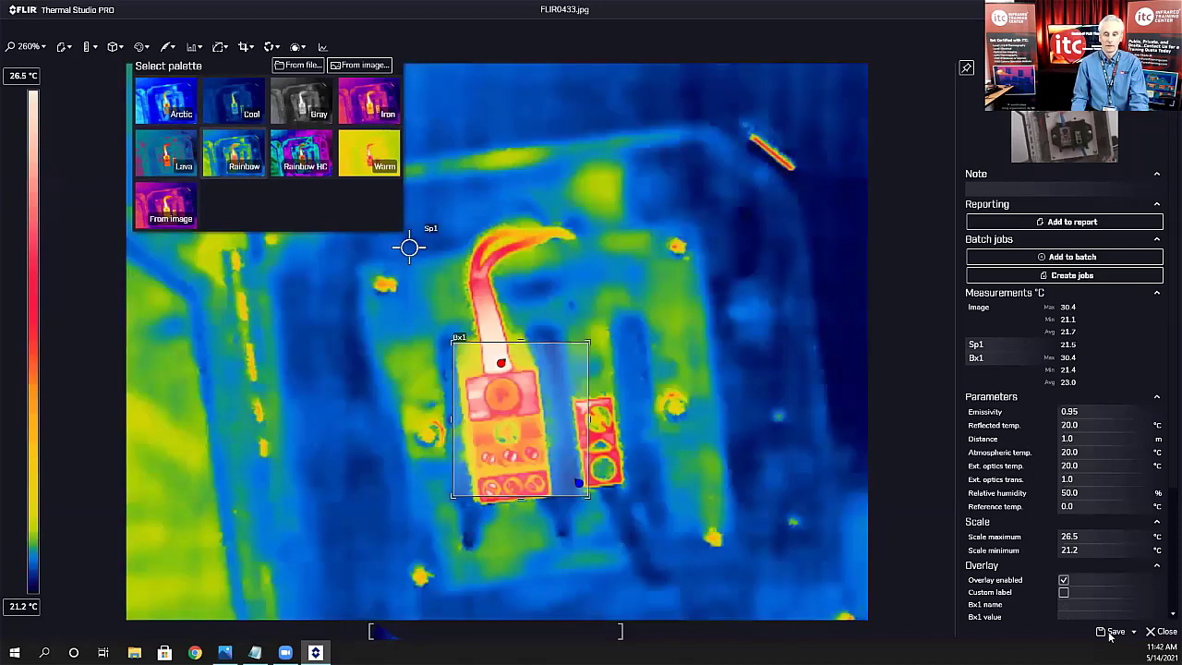
{"action": "left_click", "coordinate": [1113, 633]}
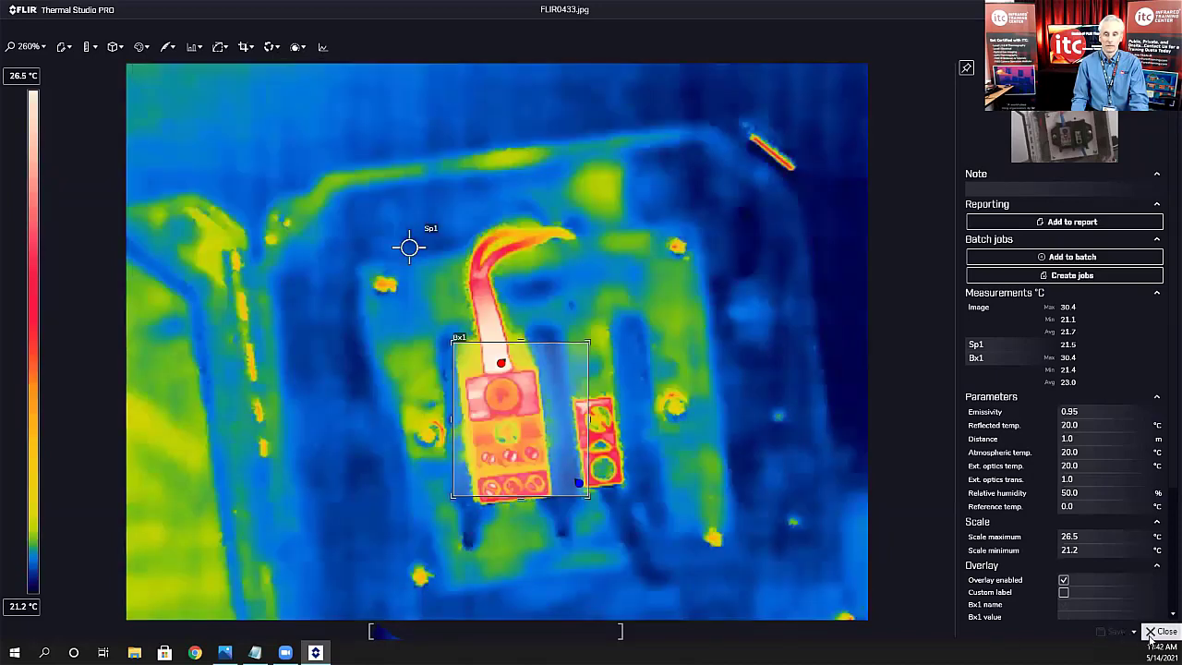
{"action": "left_click", "coordinate": [1150, 635]}
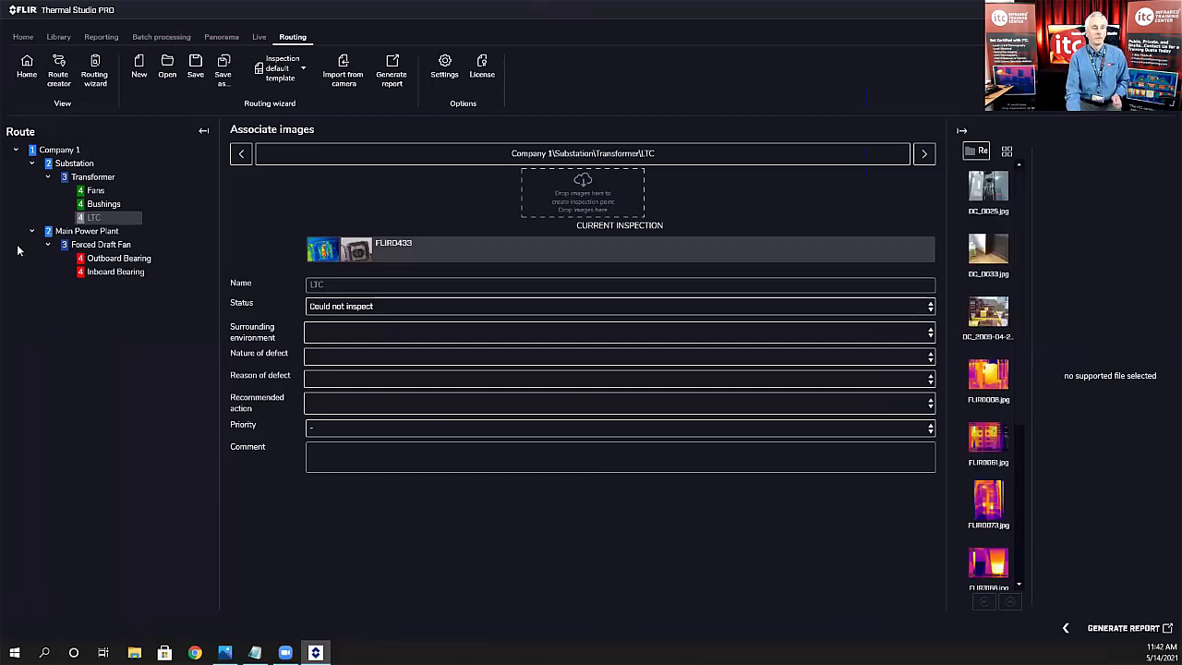
Step: Check the Outboard Bearing and Inboard Bearing inspection points and save the inspection as Report file.aws on the Desktop
{"action": "left_click", "coordinate": [131, 263]}
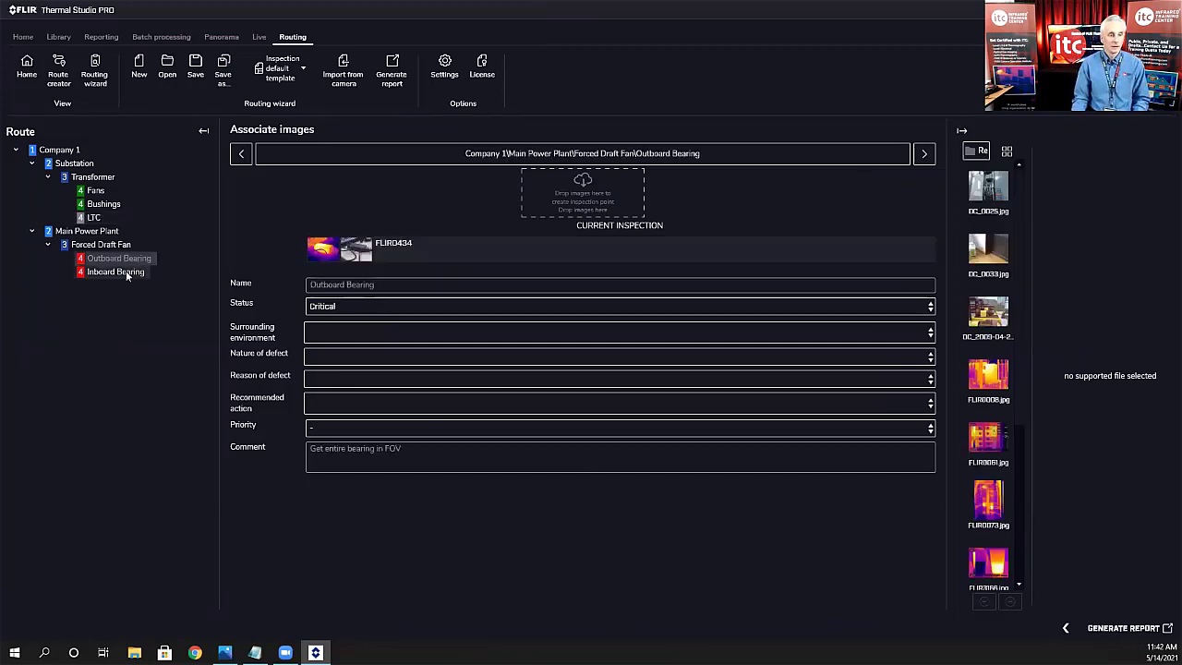
{"action": "left_click", "coordinate": [127, 273]}
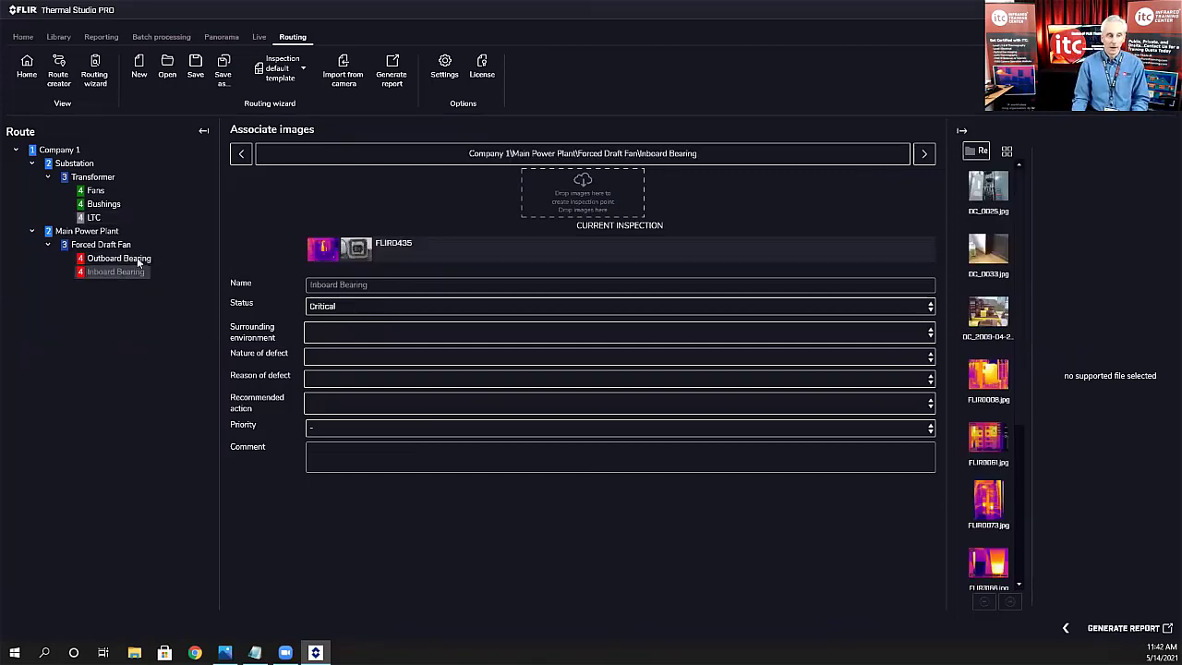
{"action": "left_click", "coordinate": [139, 262]}
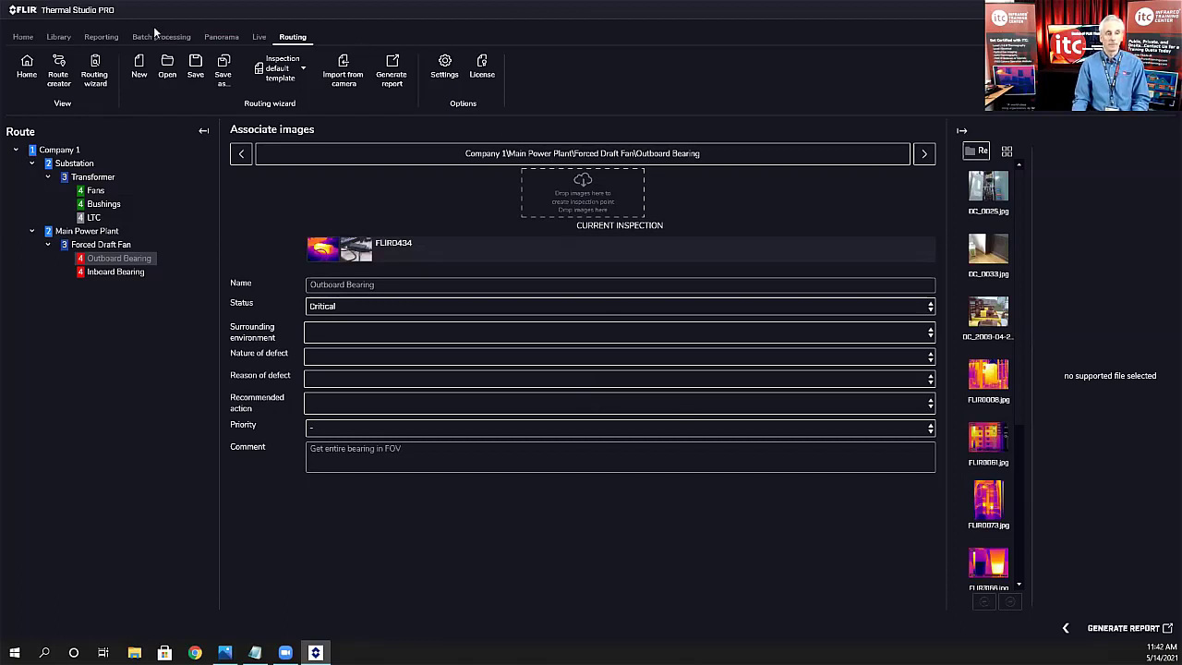
{"action": "left_click", "coordinate": [223, 74]}
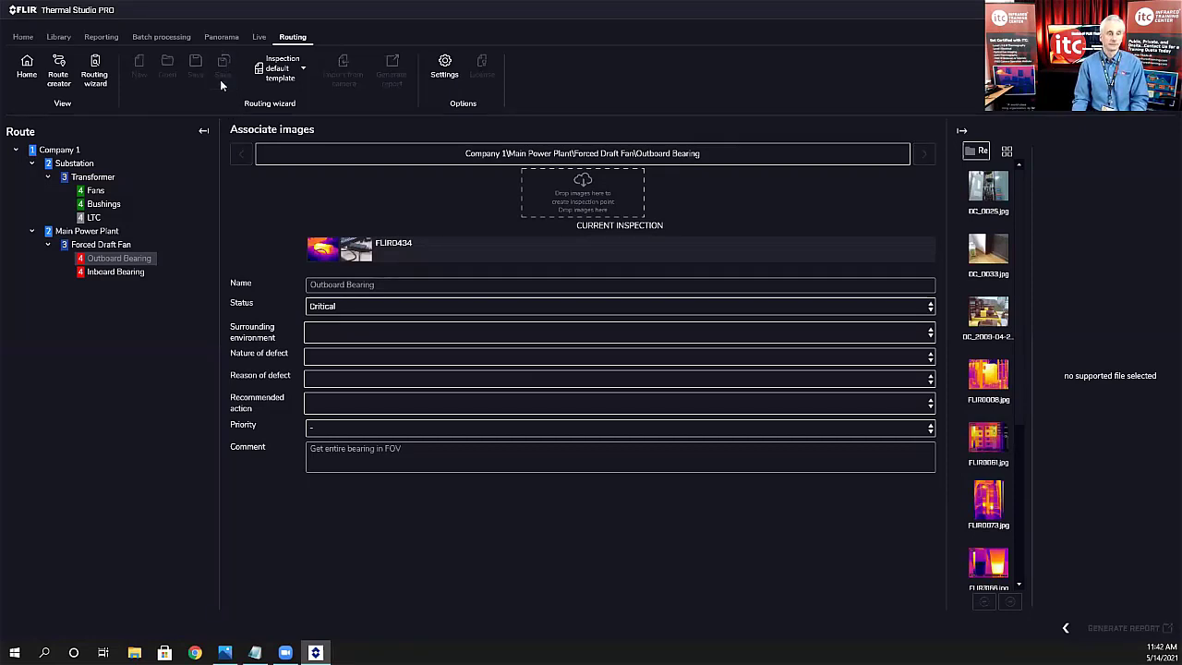
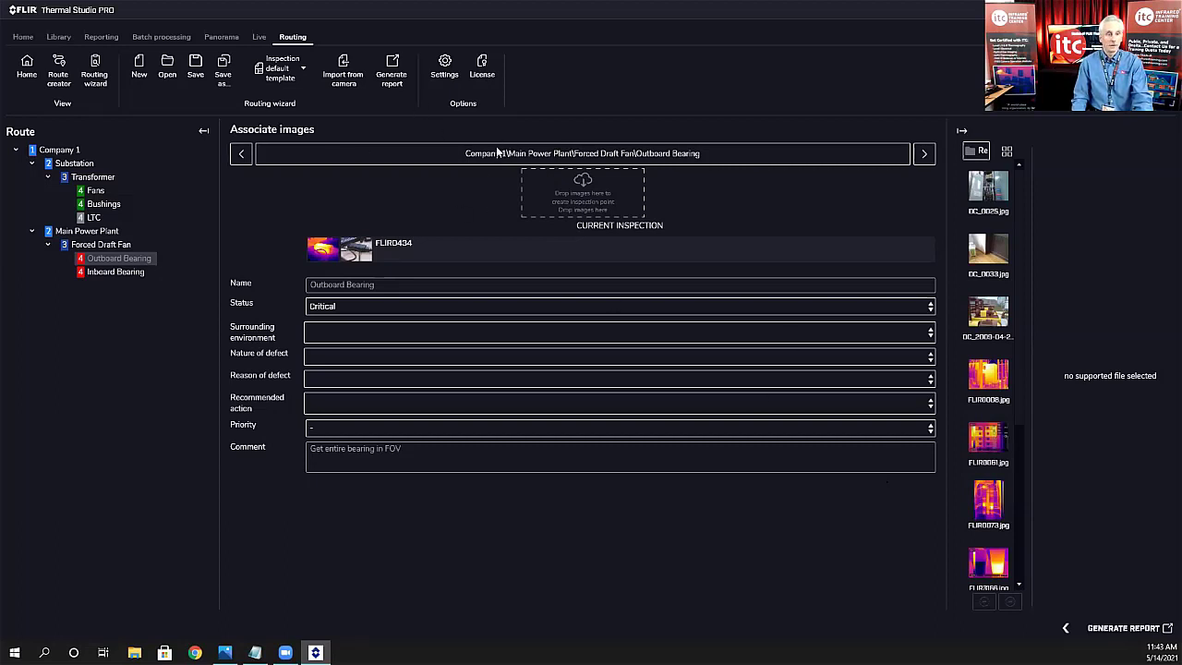
Step: Try to generate the inspection report and bring its Report creation progress window to the front
{"action": "left_click", "coordinate": [394, 70]}
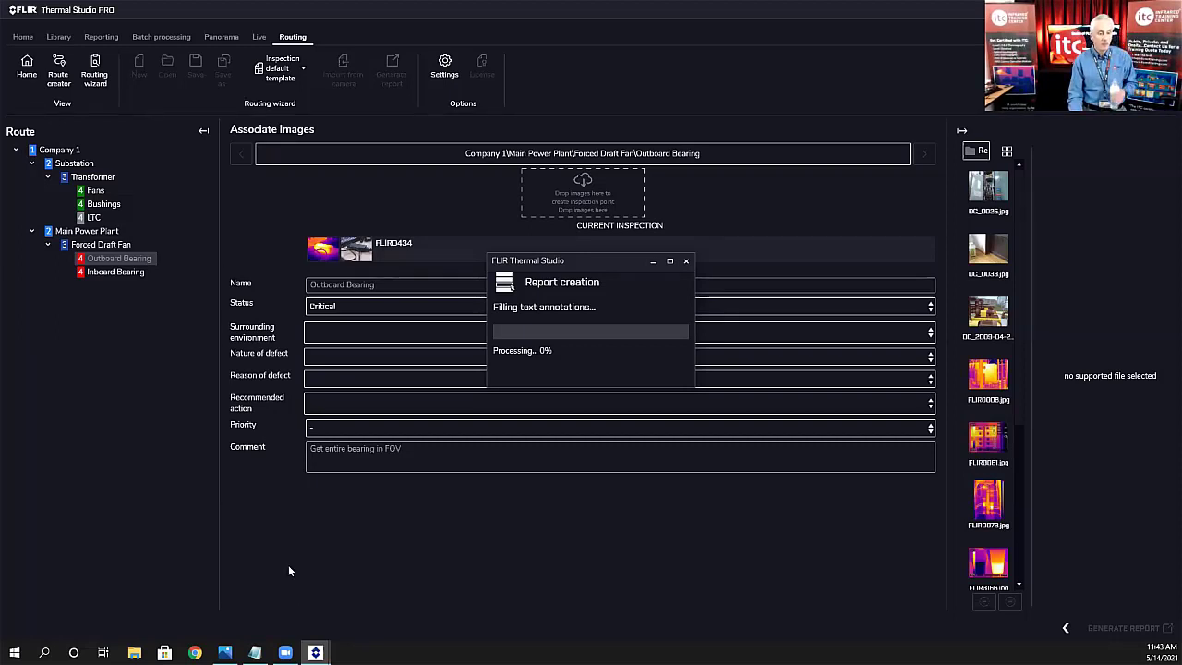
{"action": "mouse_move", "coordinate": [315, 649]}
{"action": "left_click", "coordinate": [373, 634]}
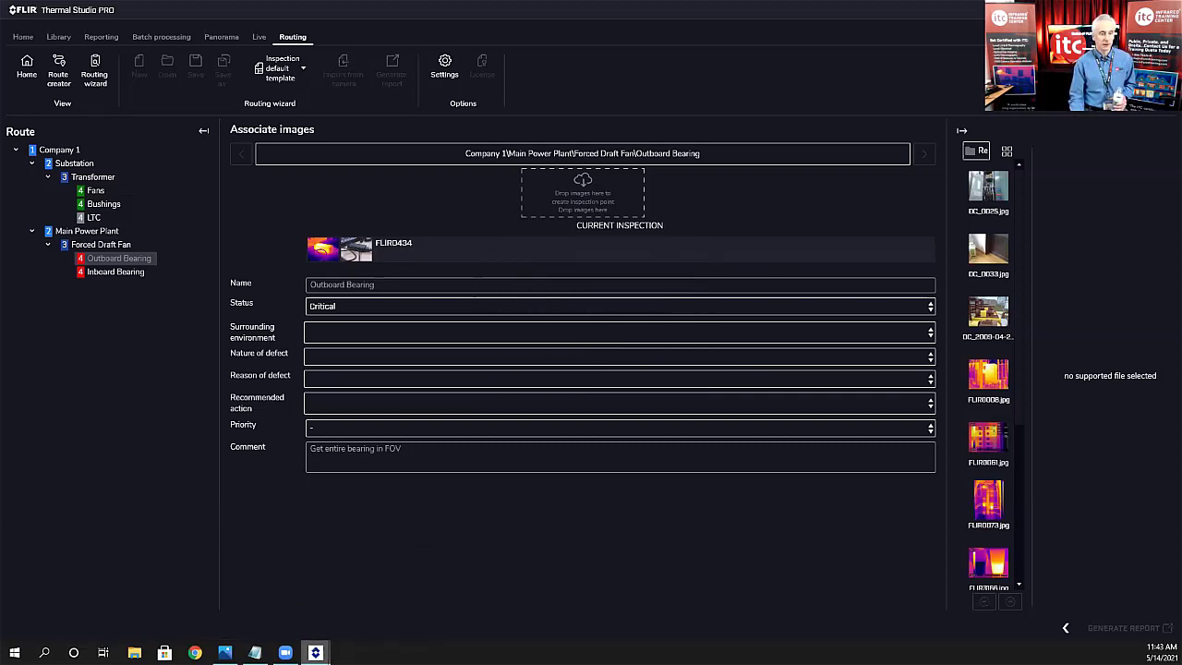
{"action": "left_click", "coordinate": [386, 596]}
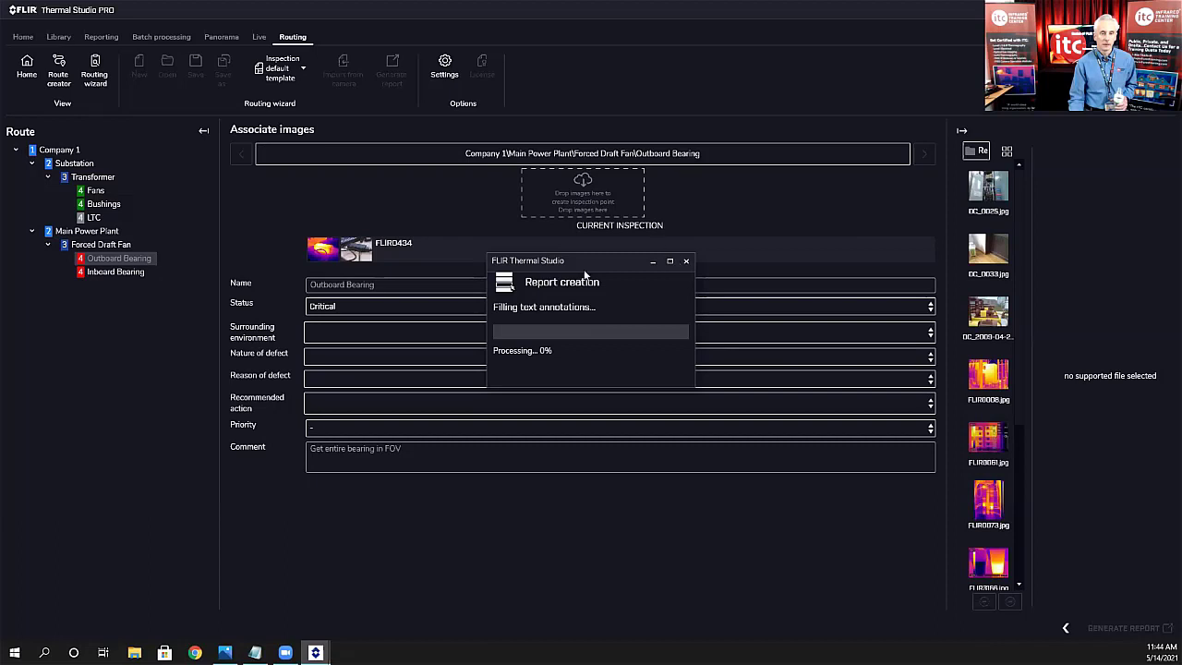
Step: Try to close all windows of the Thermal Studio session stuck on report creation
{"action": "mouse_move", "coordinate": [315, 652]}
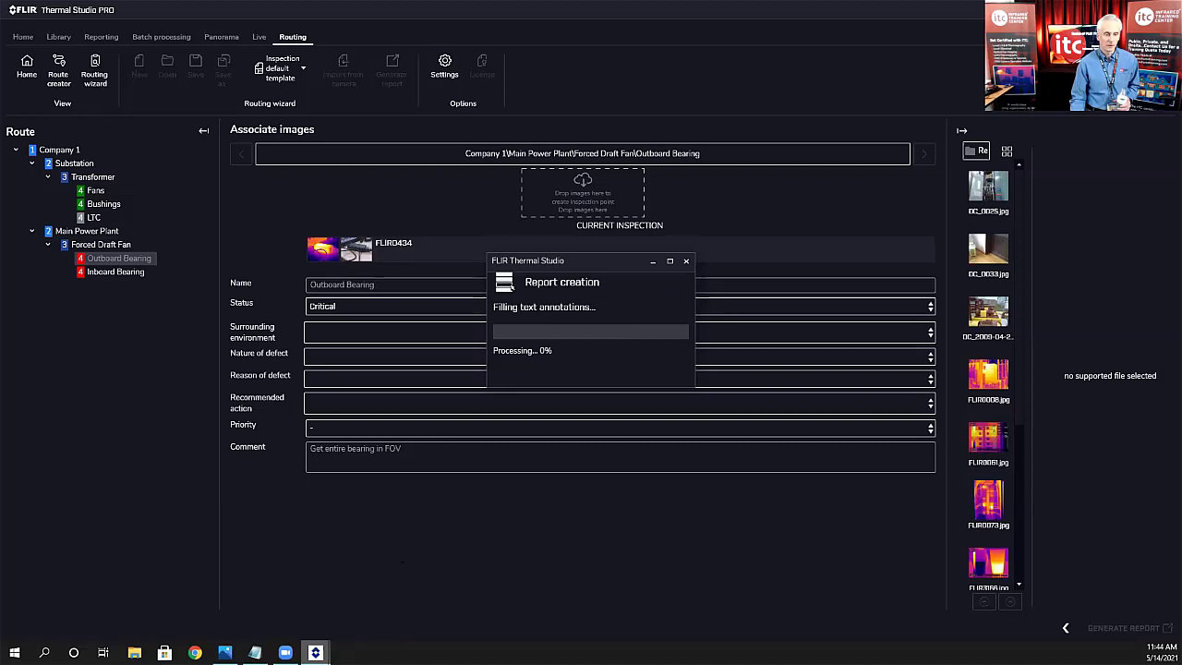
{"action": "right_click", "coordinate": [315, 652]}
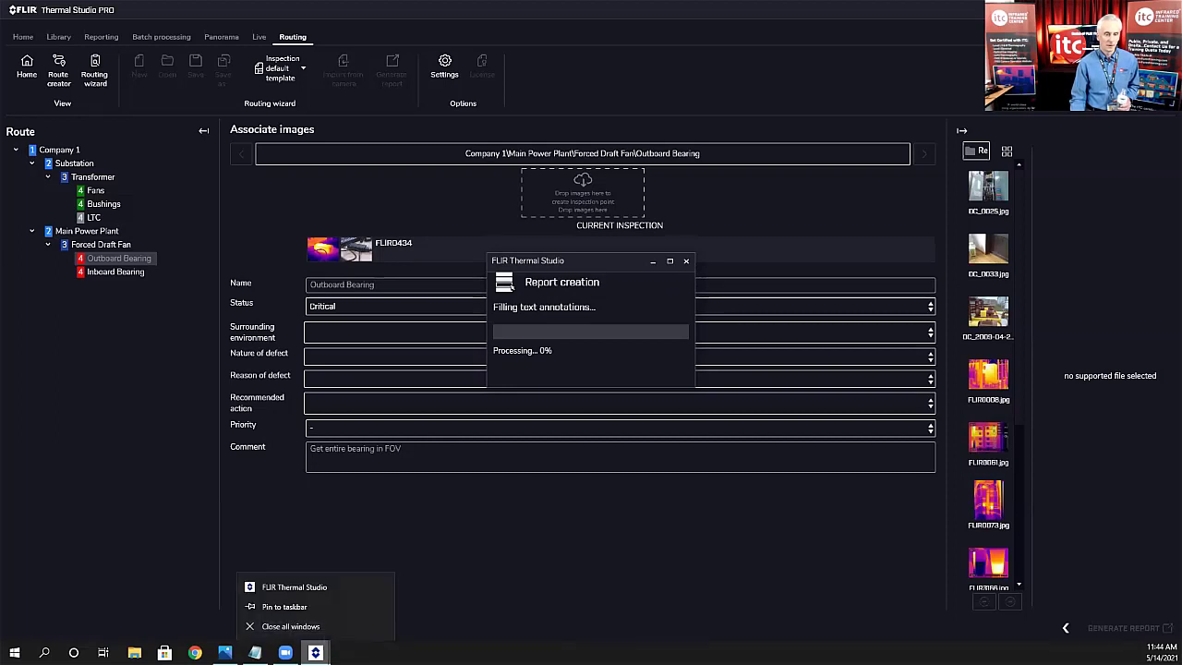
{"action": "left_click", "coordinate": [311, 628]}
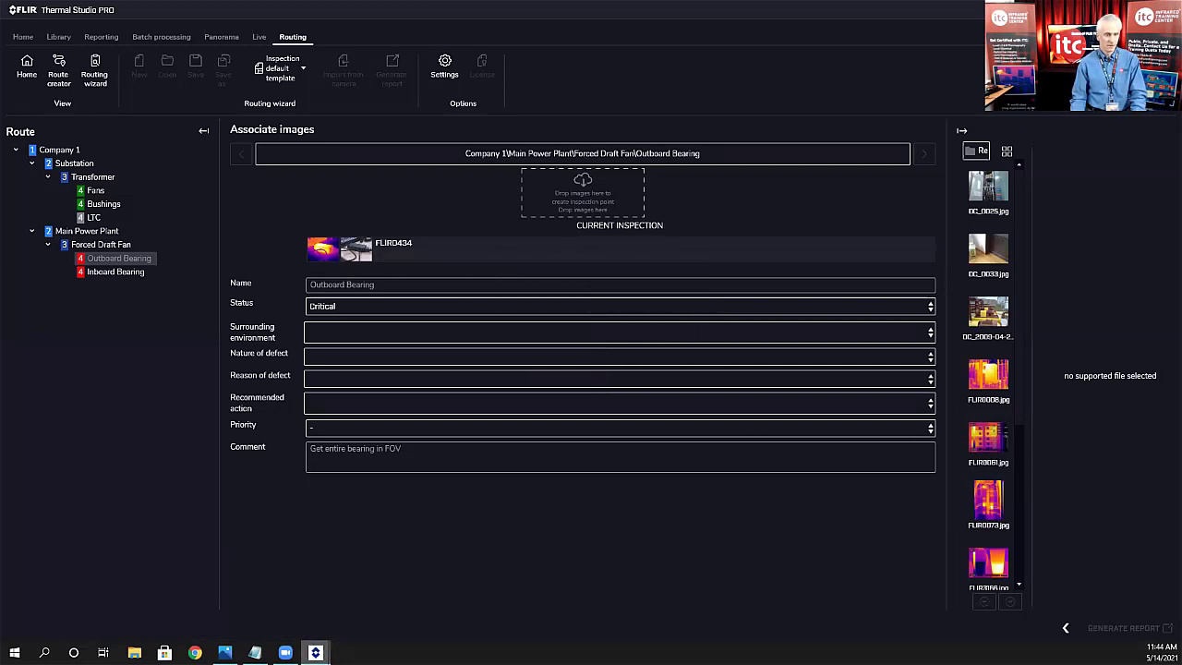
{"action": "right_click", "coordinate": [316, 653]}
{"action": "left_click", "coordinate": [318, 629]}
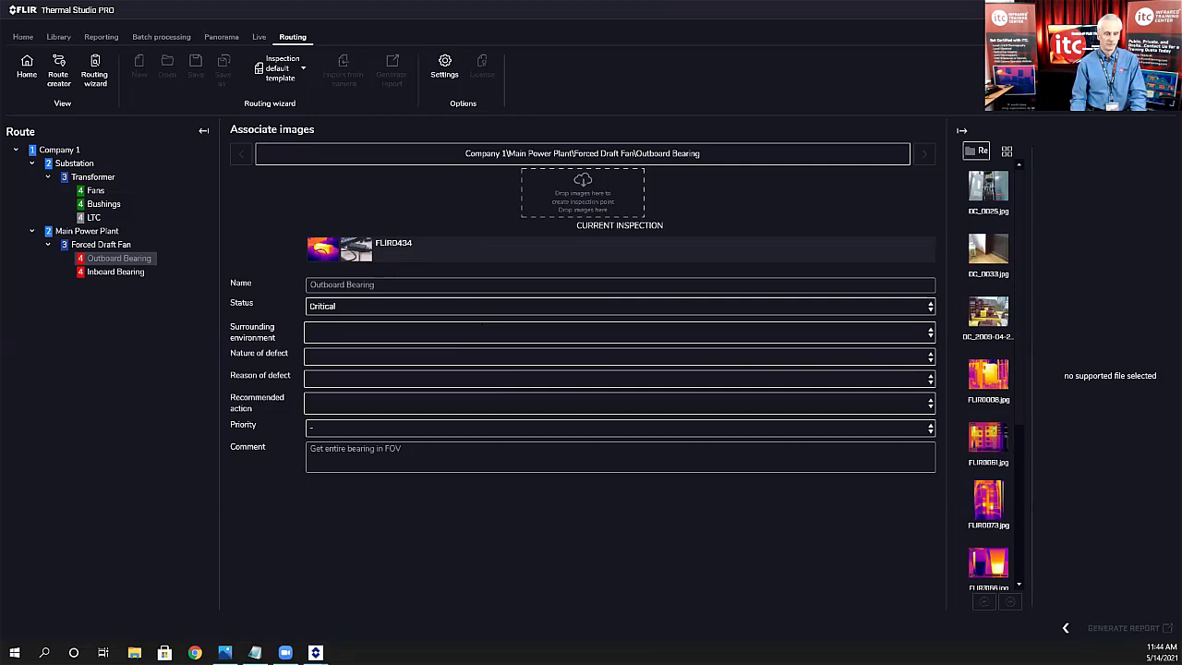
{"action": "right_click", "coordinate": [316, 652]}
{"action": "left_click", "coordinate": [317, 627]}
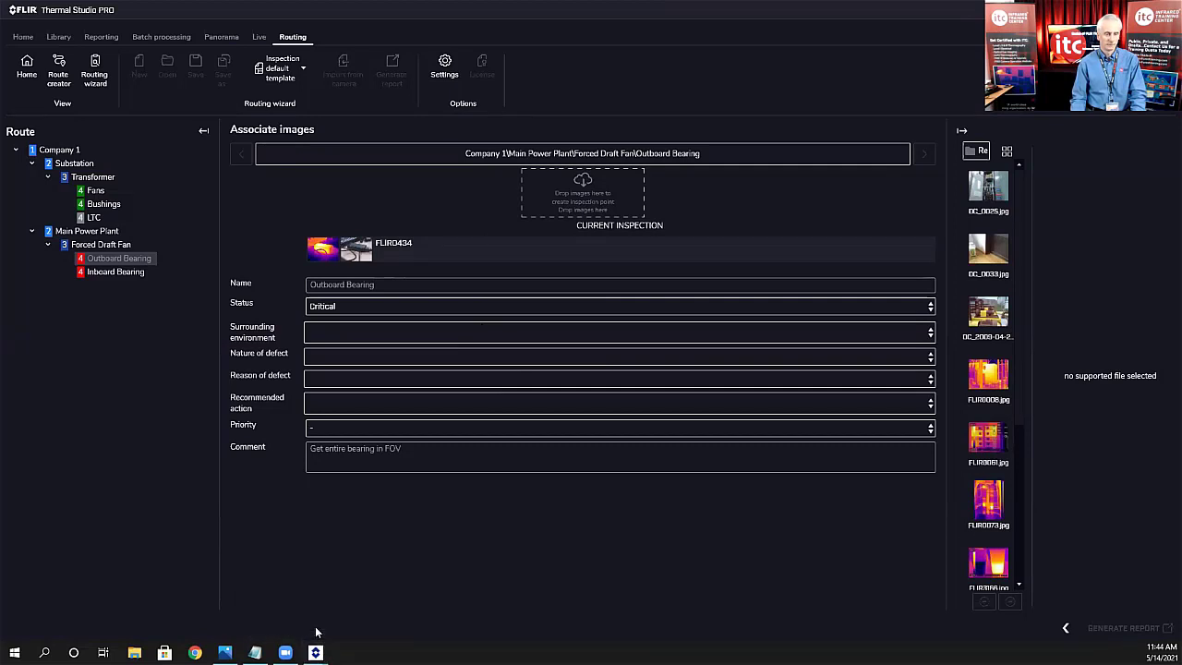
{"action": "mouse_move", "coordinate": [315, 652]}
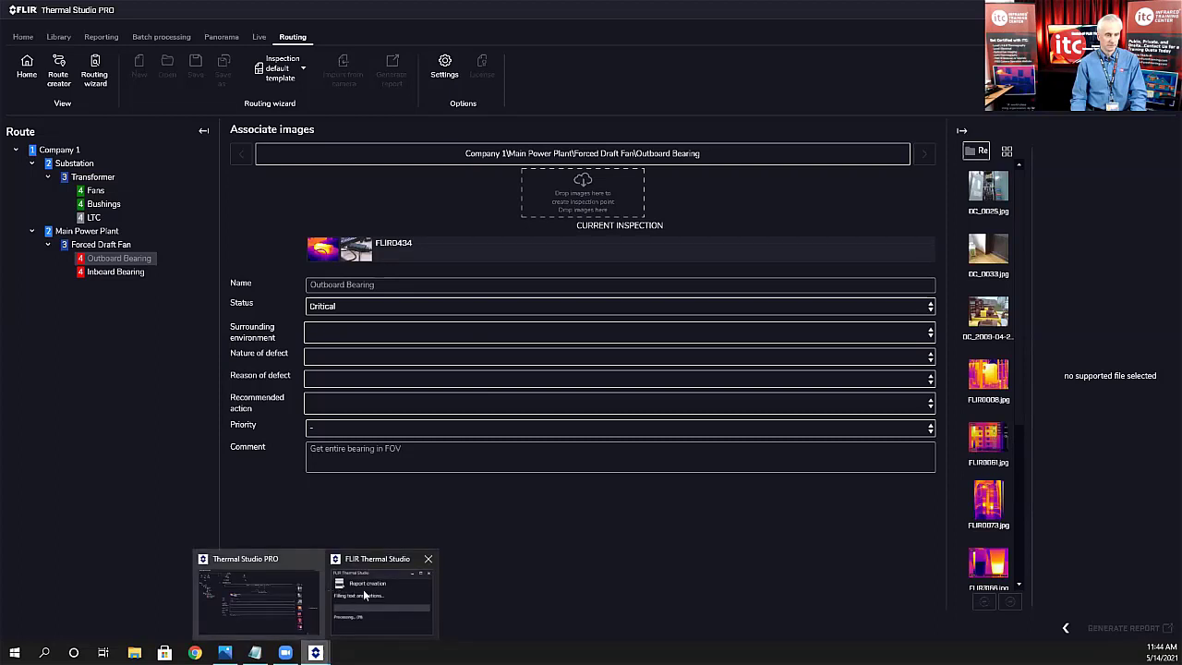
{"action": "left_click", "coordinate": [363, 589]}
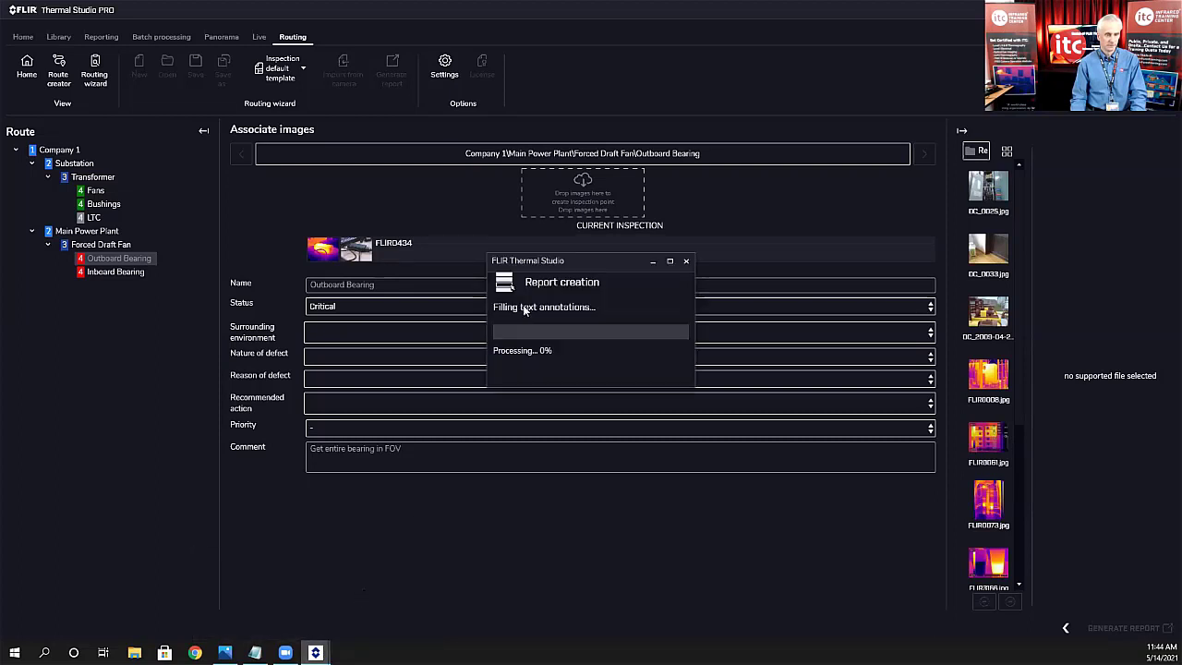
{"action": "right_click", "coordinate": [463, 653]}
{"action": "left_click", "coordinate": [503, 601]}
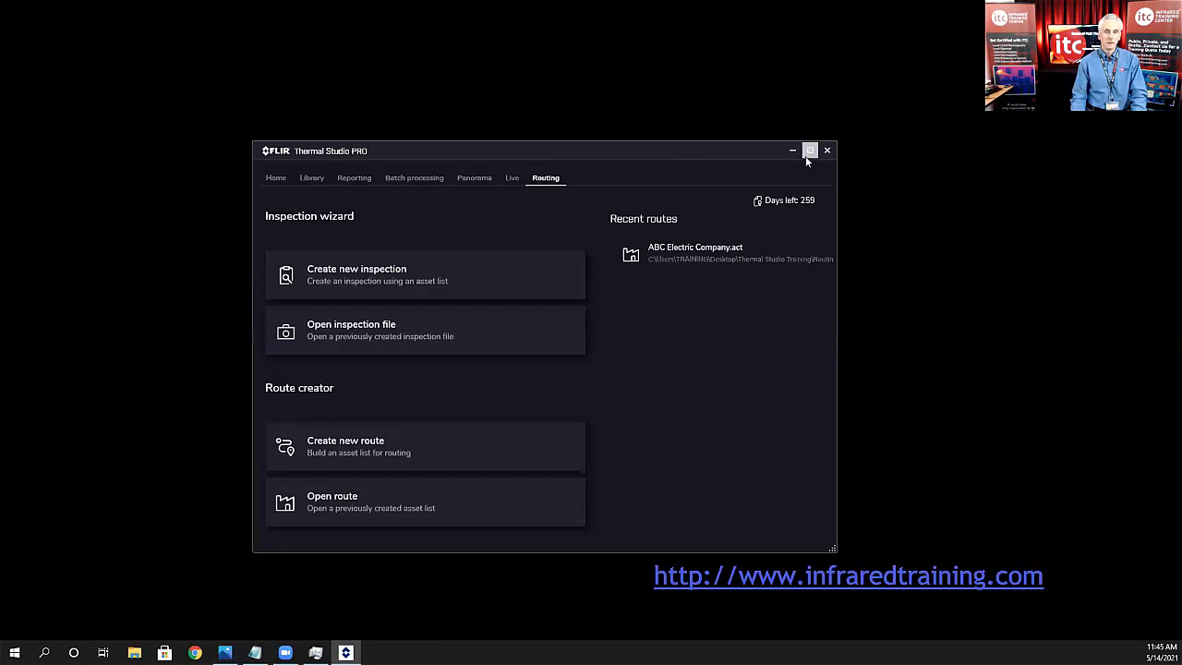
Step: Maximize the restarted program, open the inspection file Report file.aws from the Desktop, and continue past the mission data to the associated images
{"action": "left_click", "coordinate": [809, 152]}
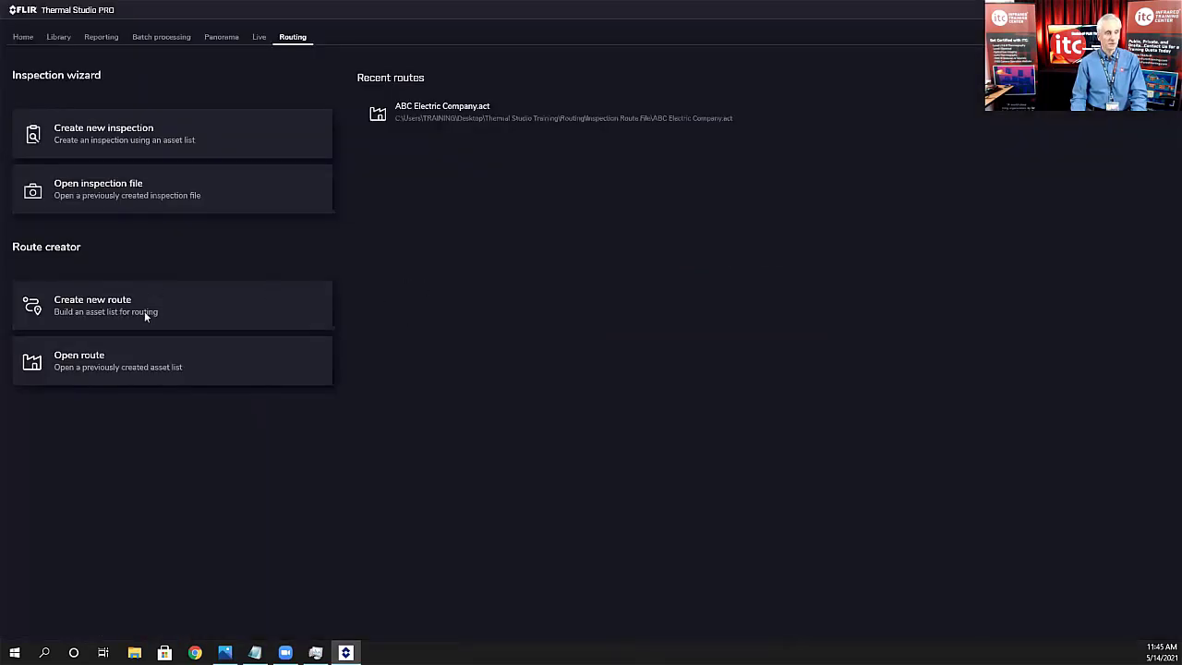
{"action": "left_click", "coordinate": [78, 185]}
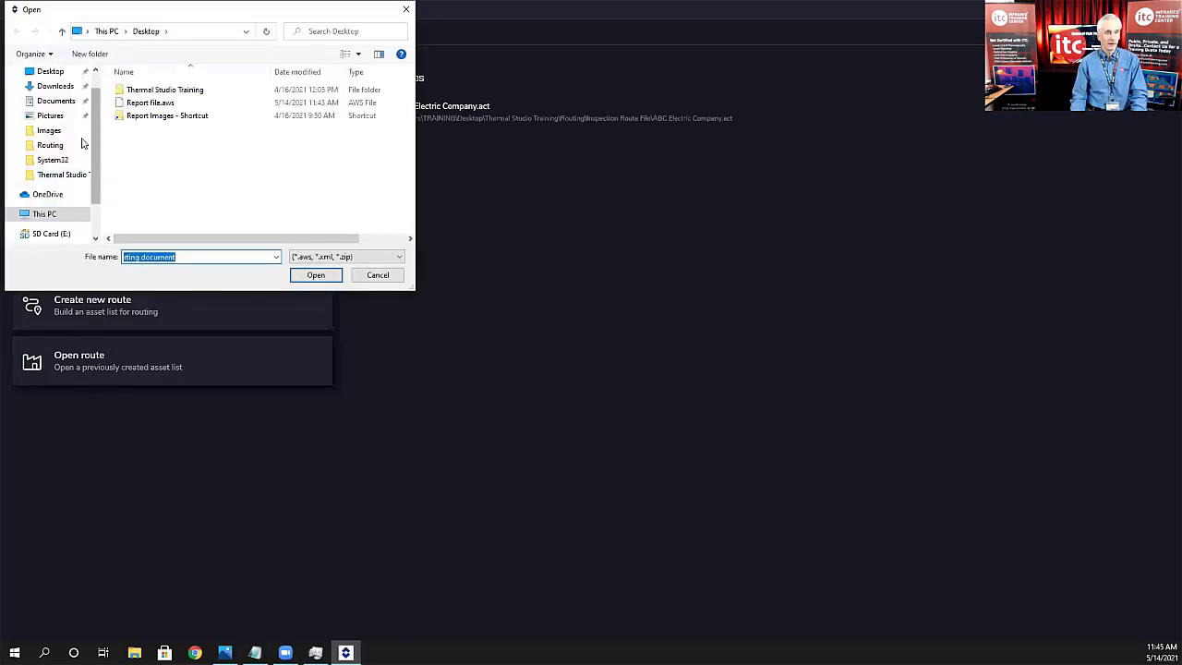
{"action": "left_click", "coordinate": [48, 72]}
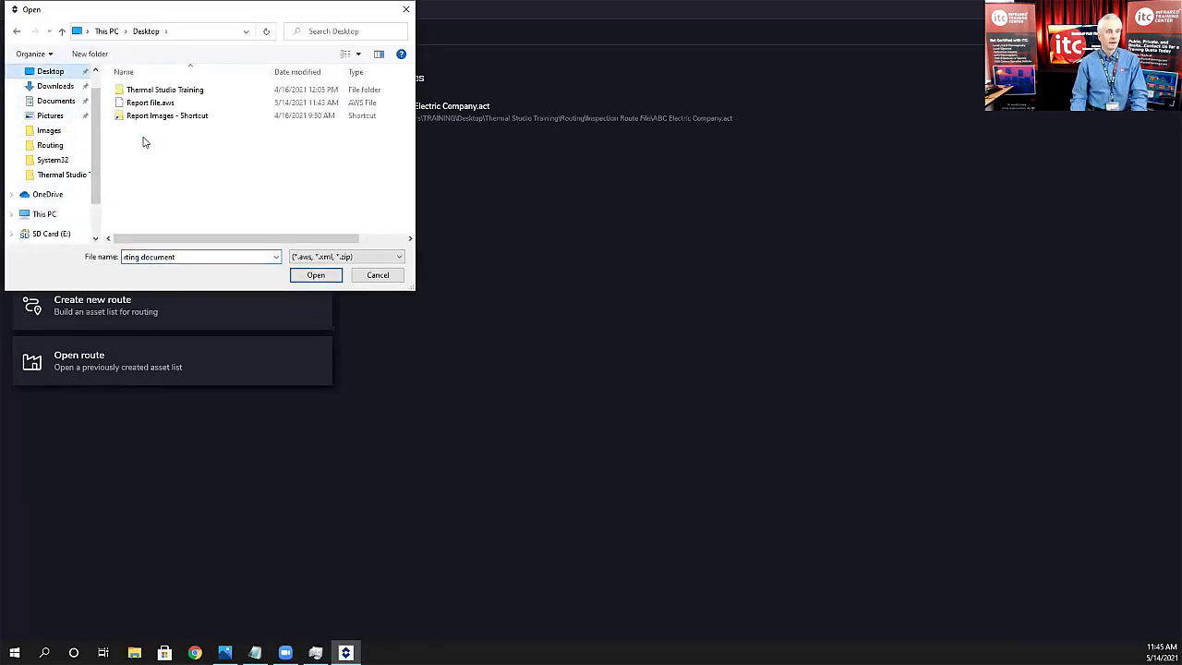
{"action": "left_click", "coordinate": [148, 104]}
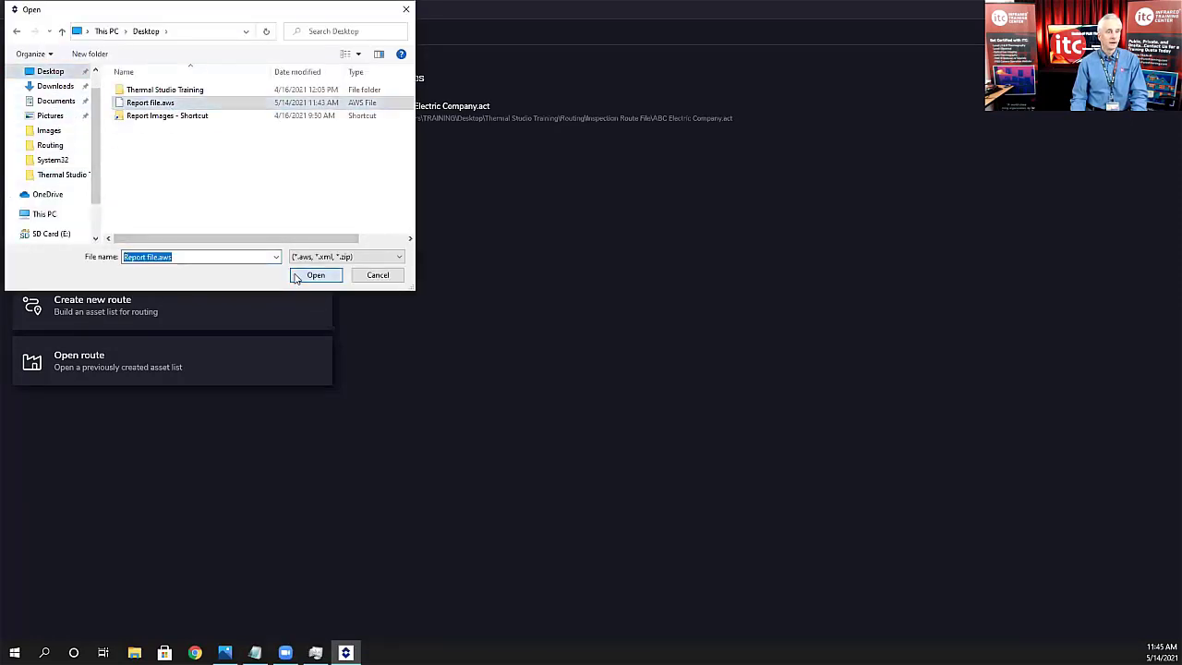
{"action": "left_click", "coordinate": [312, 275]}
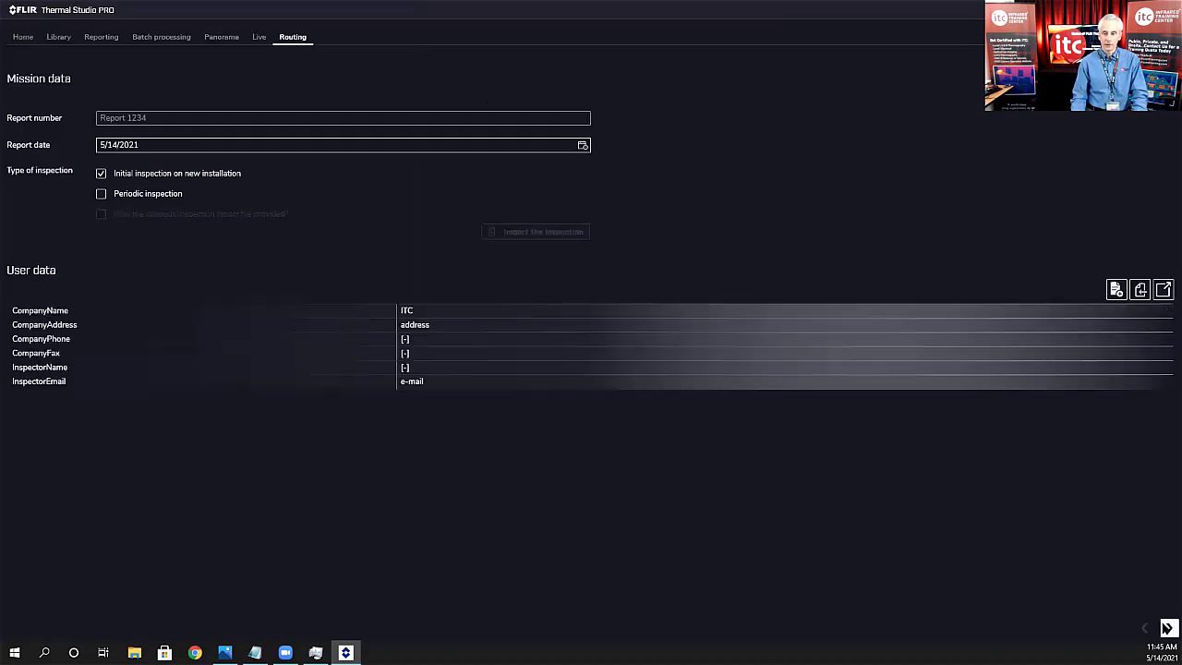
{"action": "left_click", "coordinate": [1166, 628]}
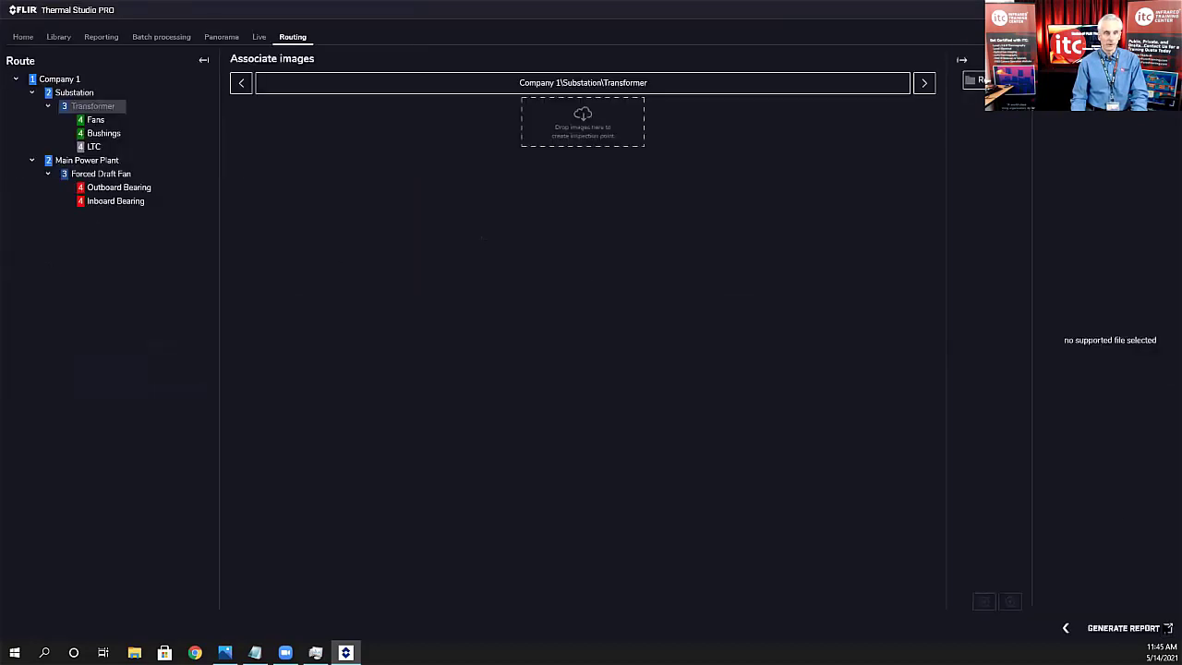
Step: Select the Fans inspection point, generate the inspection report, and look through the report's page thumbnails
{"action": "left_click", "coordinate": [96, 119]}
{"action": "left_click", "coordinate": [288, 37]}
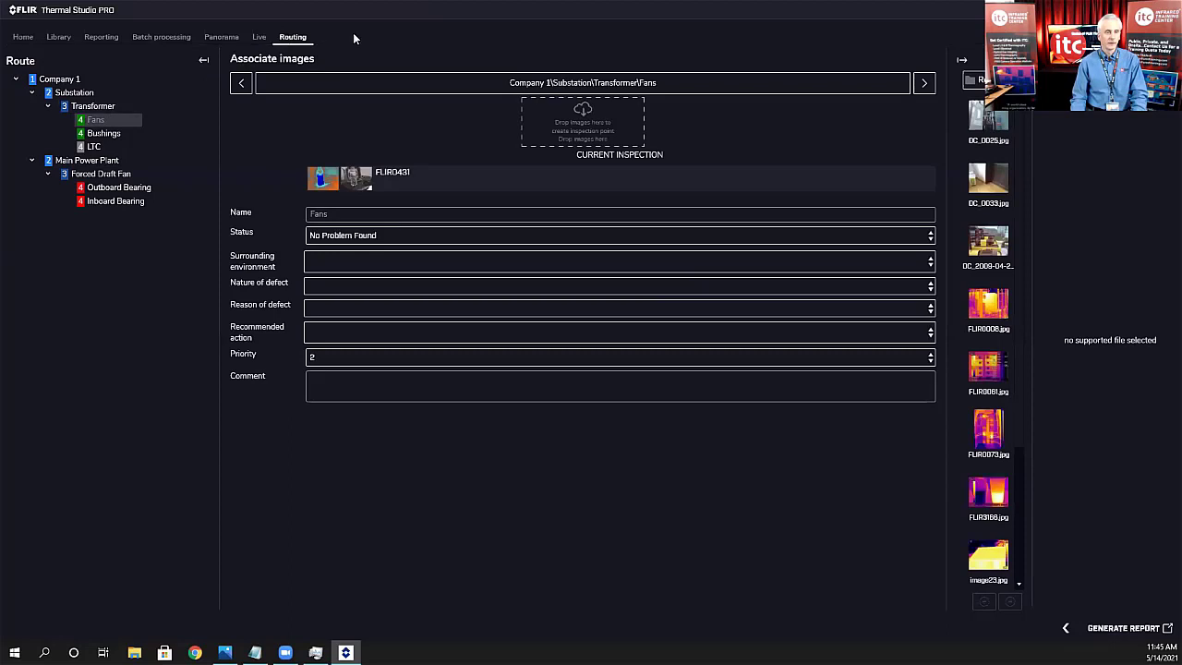
{"action": "left_click", "coordinate": [404, 72]}
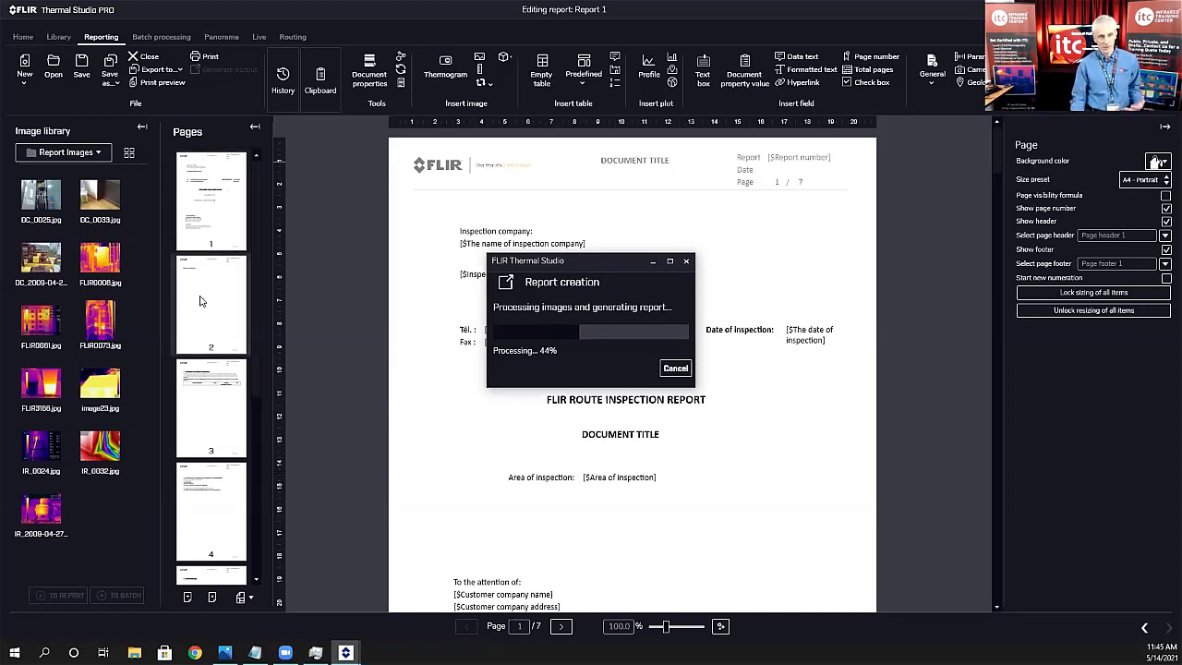
{"action": "scroll", "coordinate": [201, 301], "scroll_direction": "down", "scroll_amount": 3}
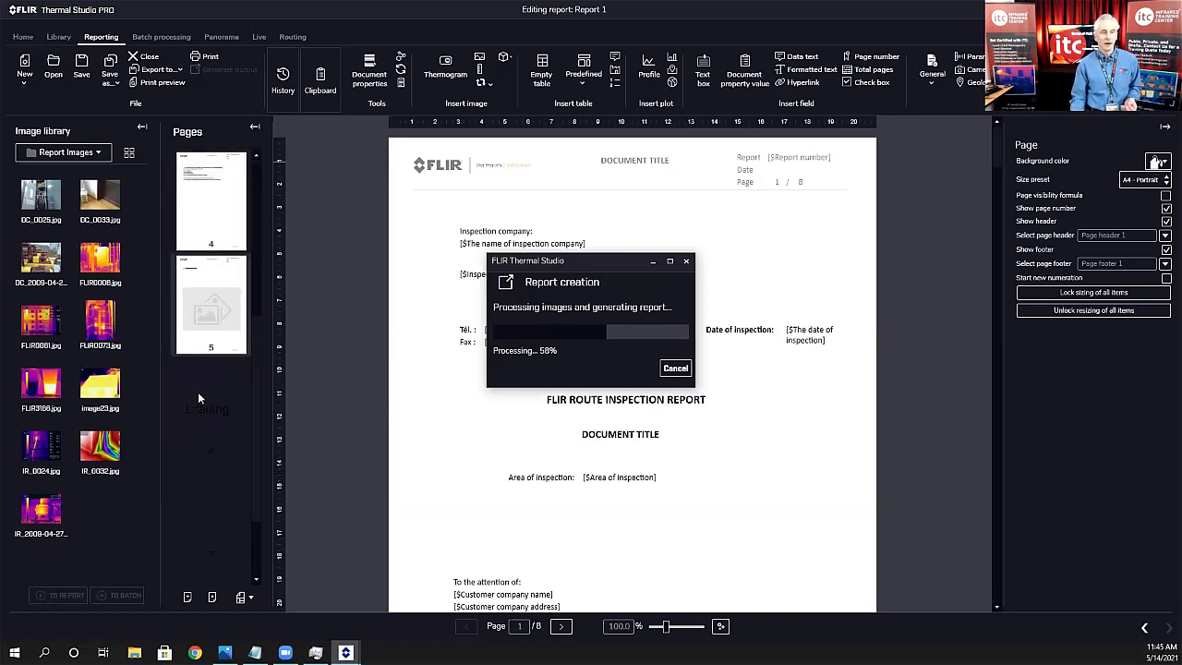
{"action": "scroll", "coordinate": [267, 419], "scroll_direction": "down", "scroll_amount": 2}
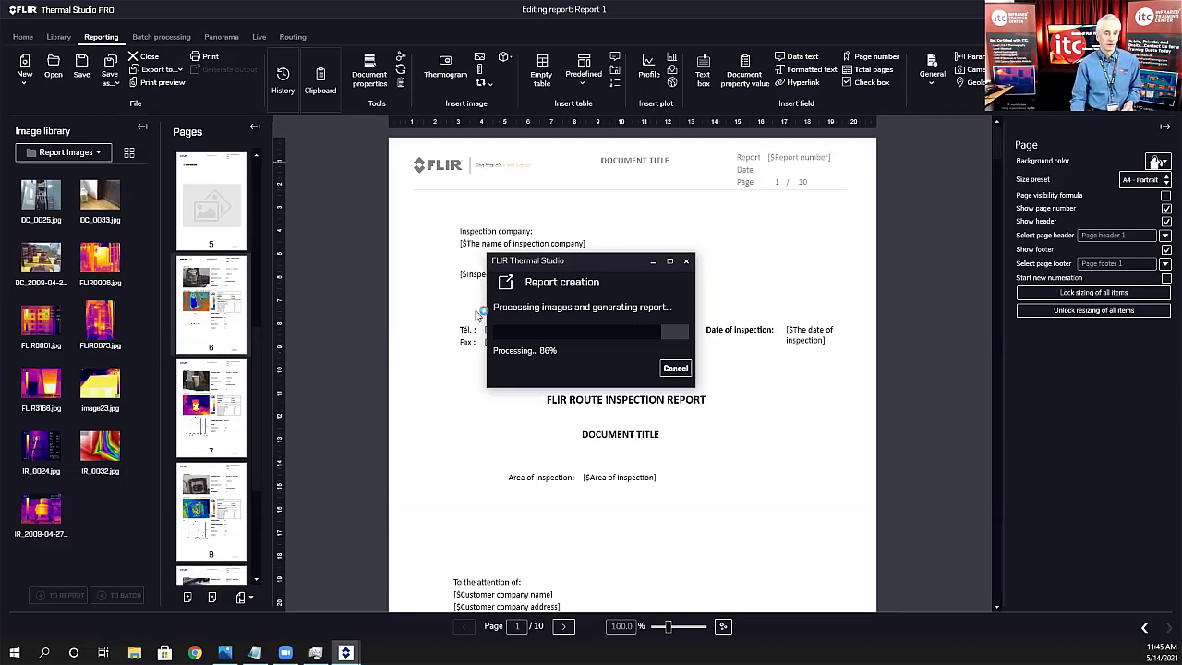
Step: Open the thermogram on report page 6, move spot Sp2 onto the upper part of the bottle, then save and close the image
{"action": "left_click", "coordinate": [210, 314]}
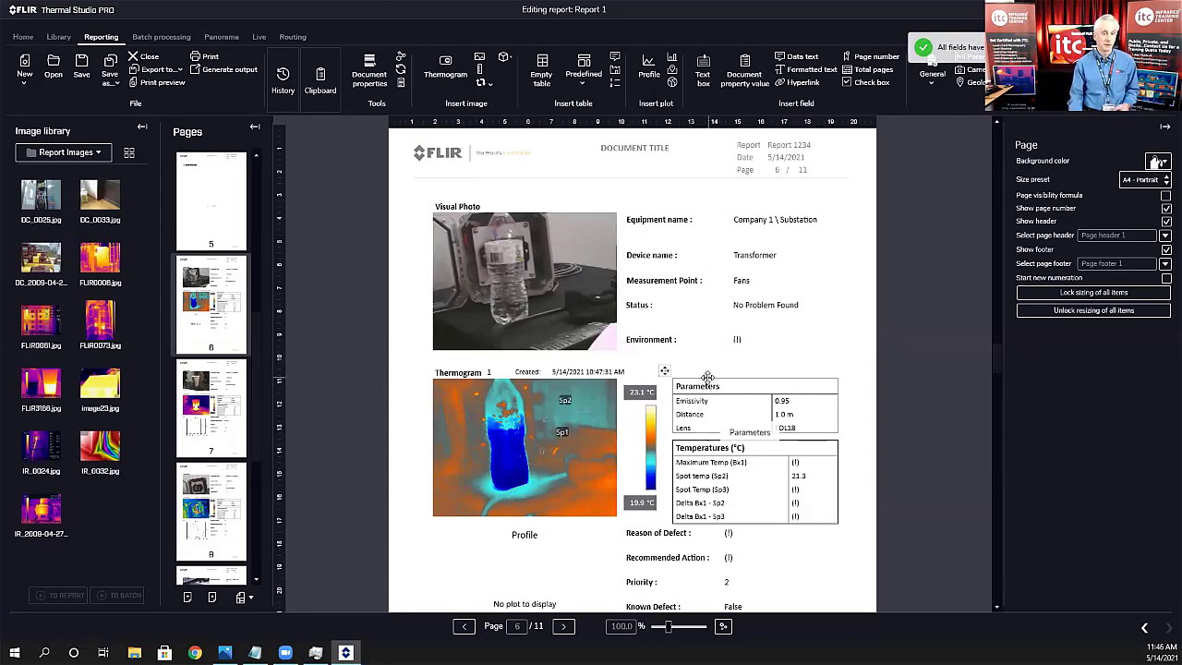
{"action": "scroll", "coordinate": [707, 379], "scroll_direction": "down", "scroll_amount": 3}
{"action": "scroll", "coordinate": [723, 385], "scroll_direction": "up", "scroll_amount": 2}
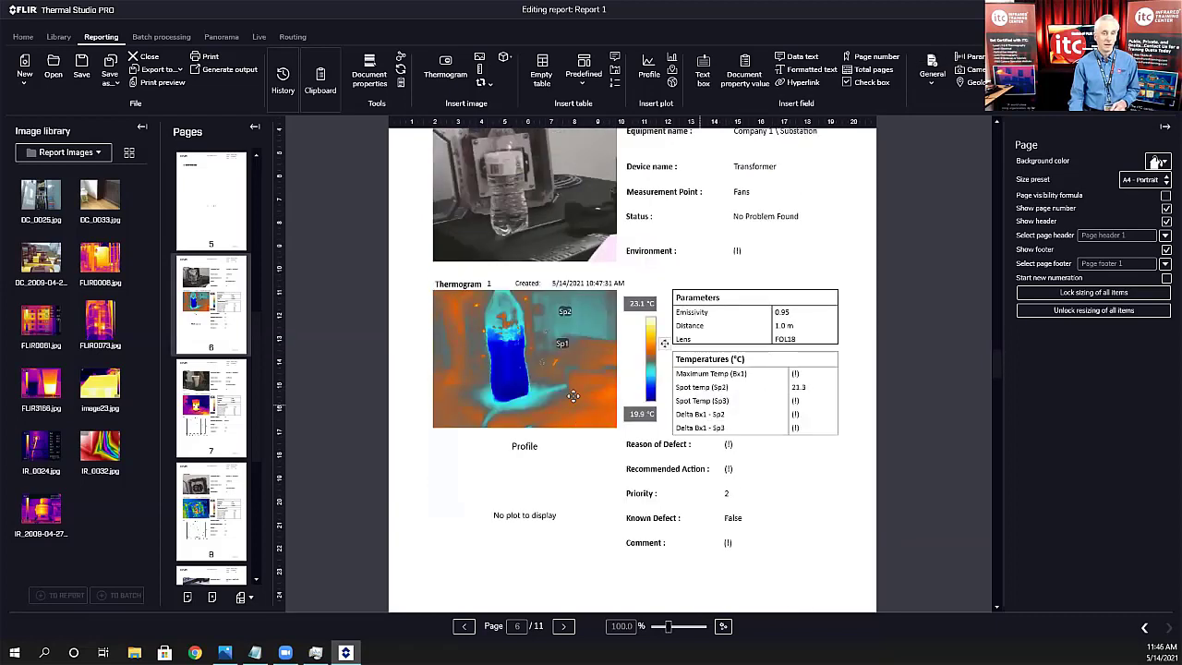
{"action": "left_click", "coordinate": [533, 343]}
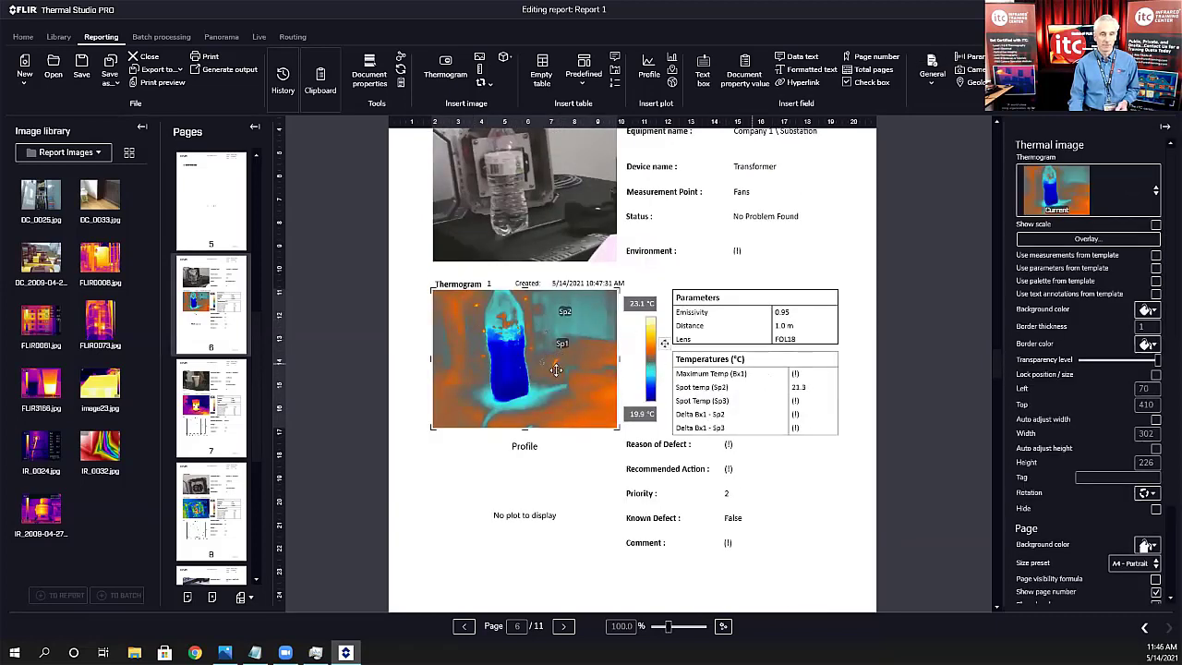
{"action": "double_click", "coordinate": [536, 364]}
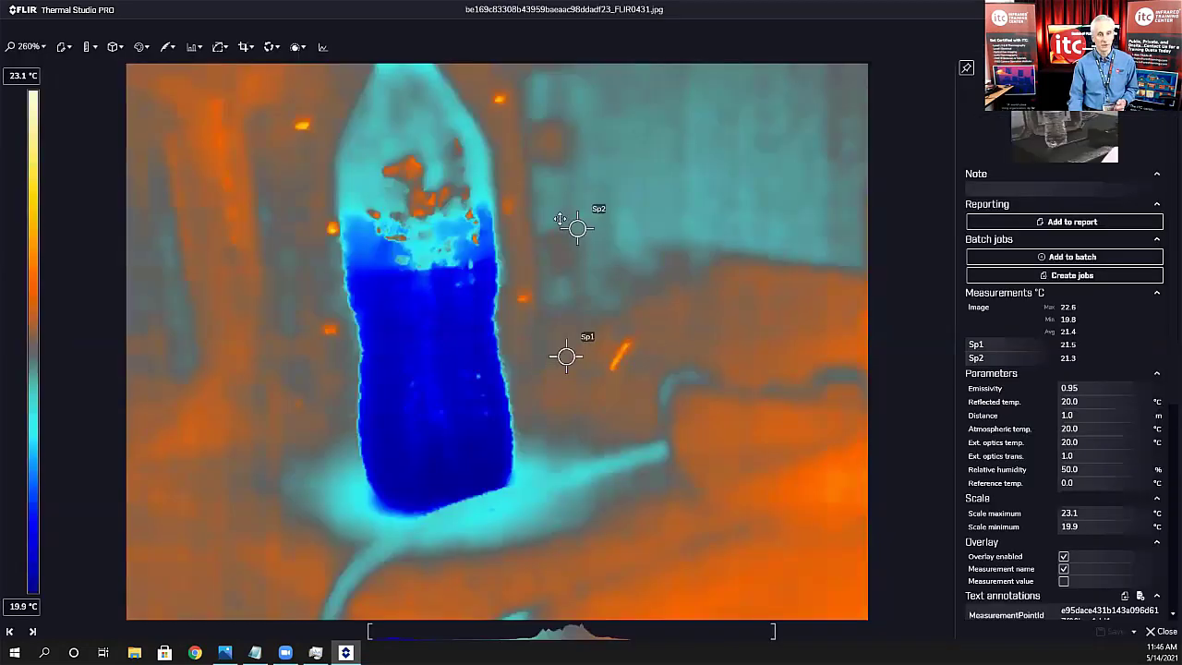
{"action": "left_click_drag", "start_coordinate": [567, 224], "coordinate": [370, 239]}
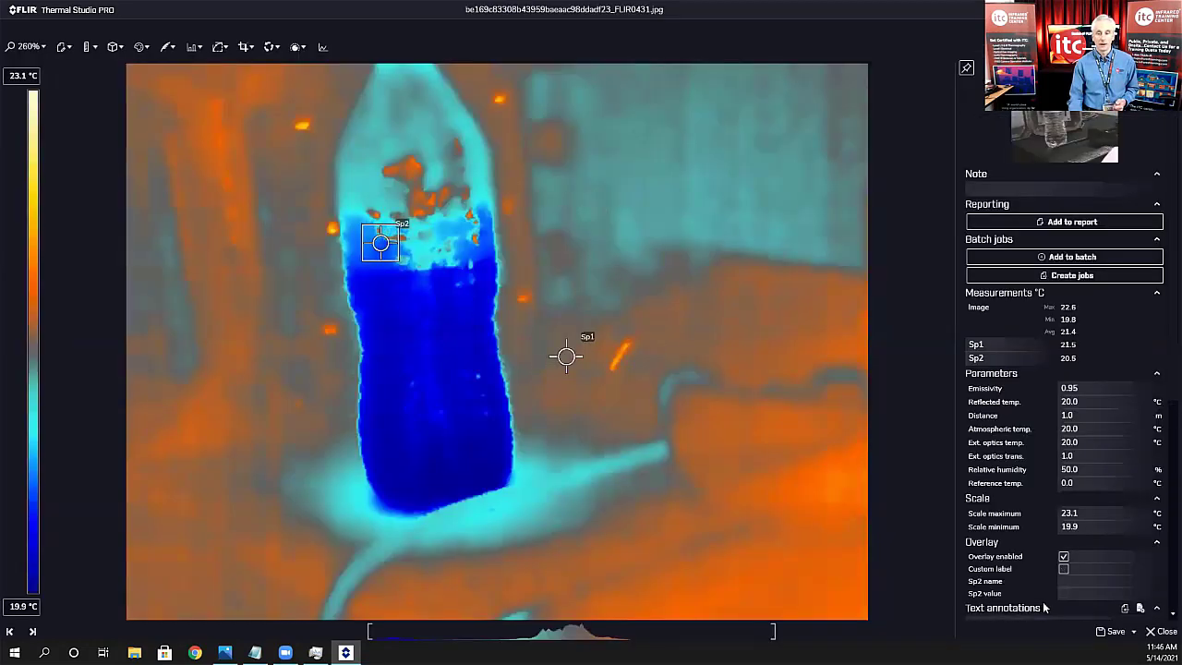
{"action": "left_click", "coordinate": [1111, 631]}
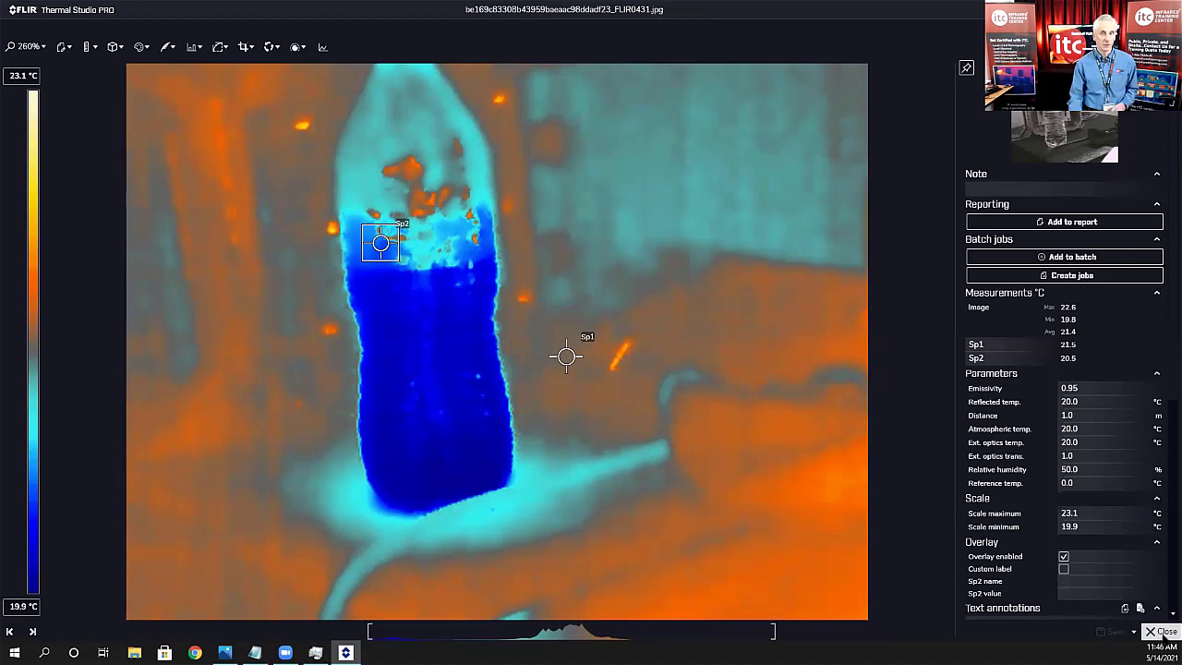
{"action": "left_click", "coordinate": [1165, 631]}
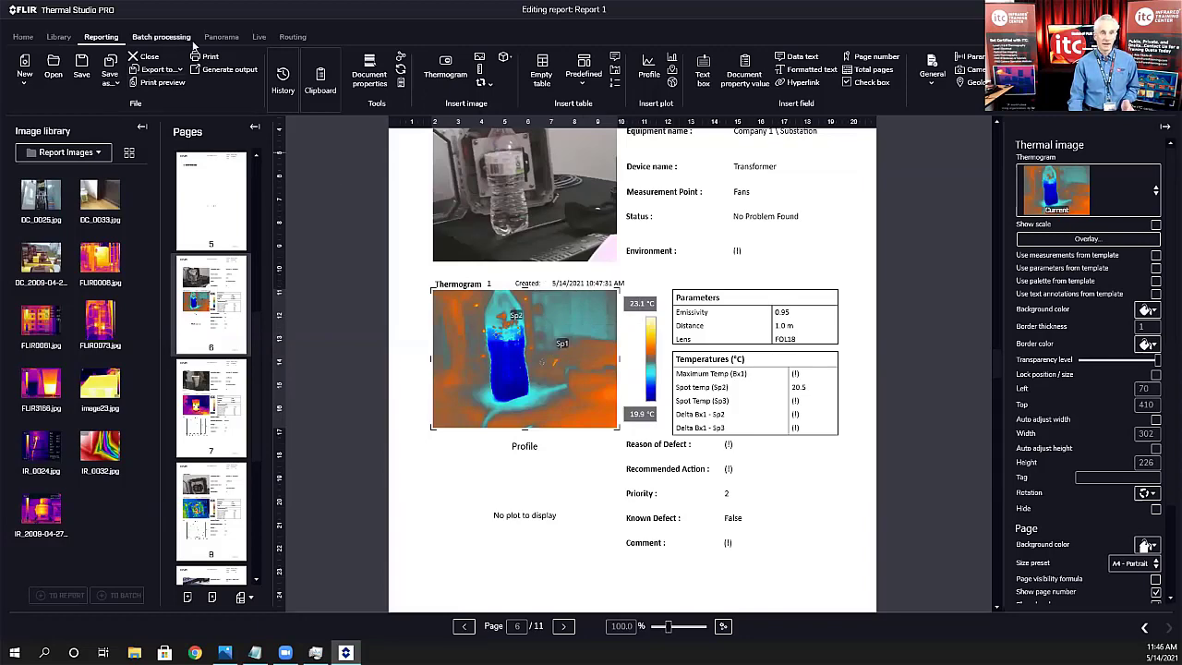
Step: Open the routing wizard's Inspection default template for editing, discarding the unsaved report changes, and look through its pages
{"action": "left_click", "coordinate": [292, 37]}
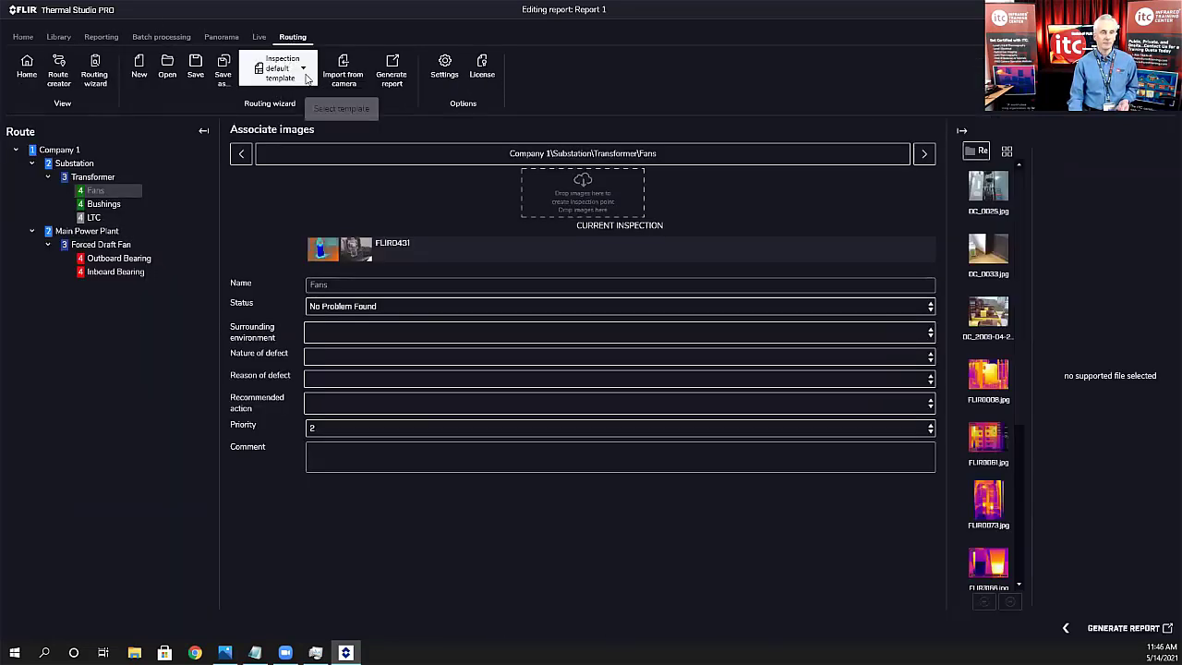
{"action": "left_click", "coordinate": [303, 68]}
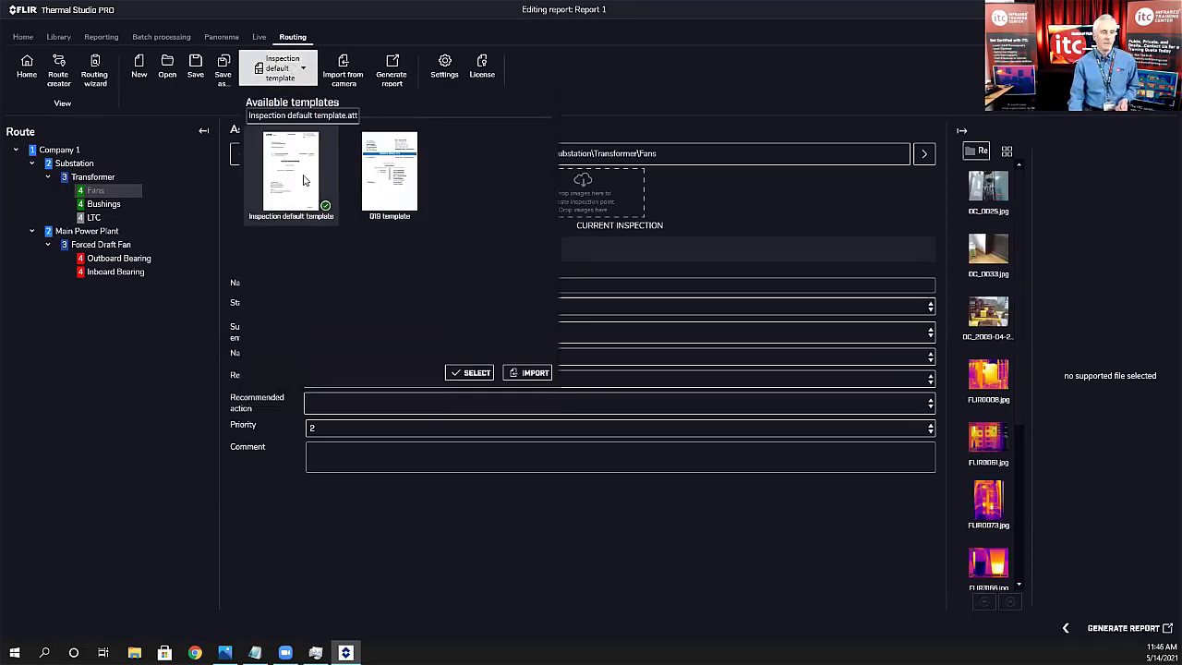
{"action": "mouse_move", "coordinate": [302, 179]}
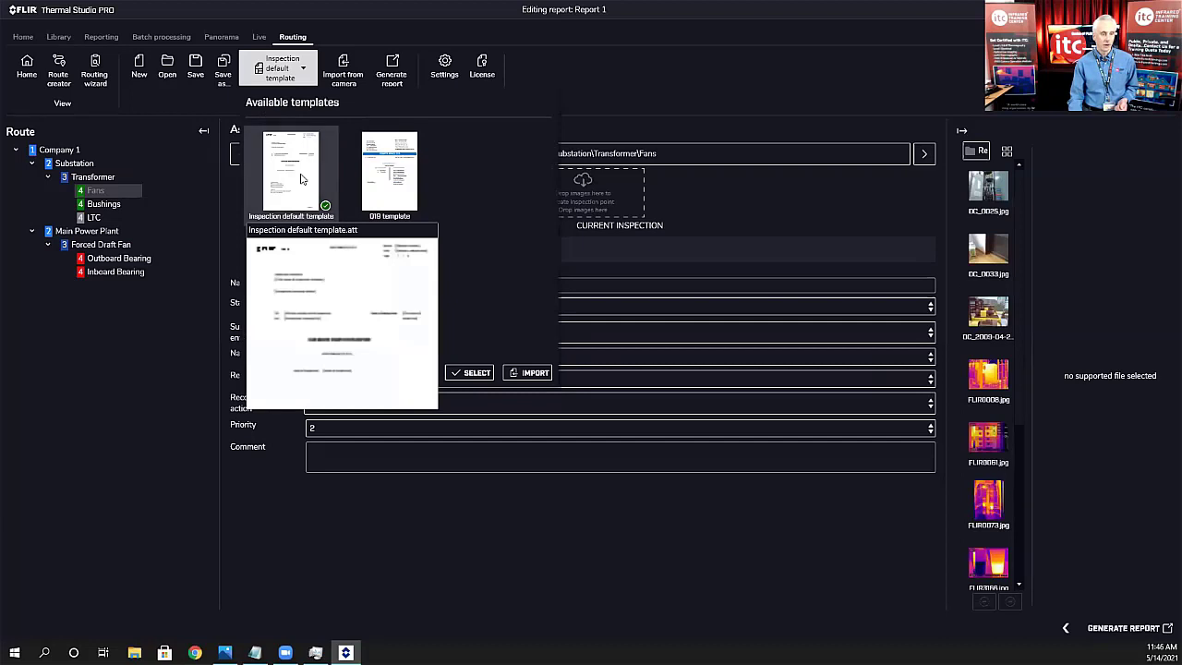
{"action": "right_click", "coordinate": [301, 178]}
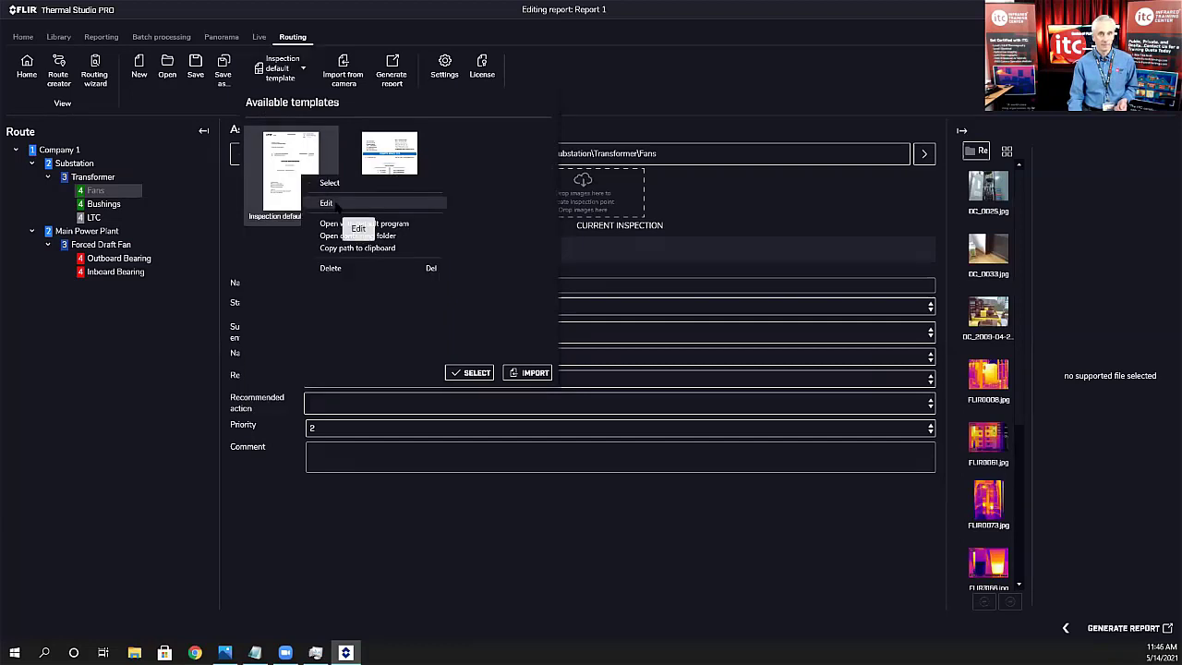
{"action": "left_click", "coordinate": [330, 202]}
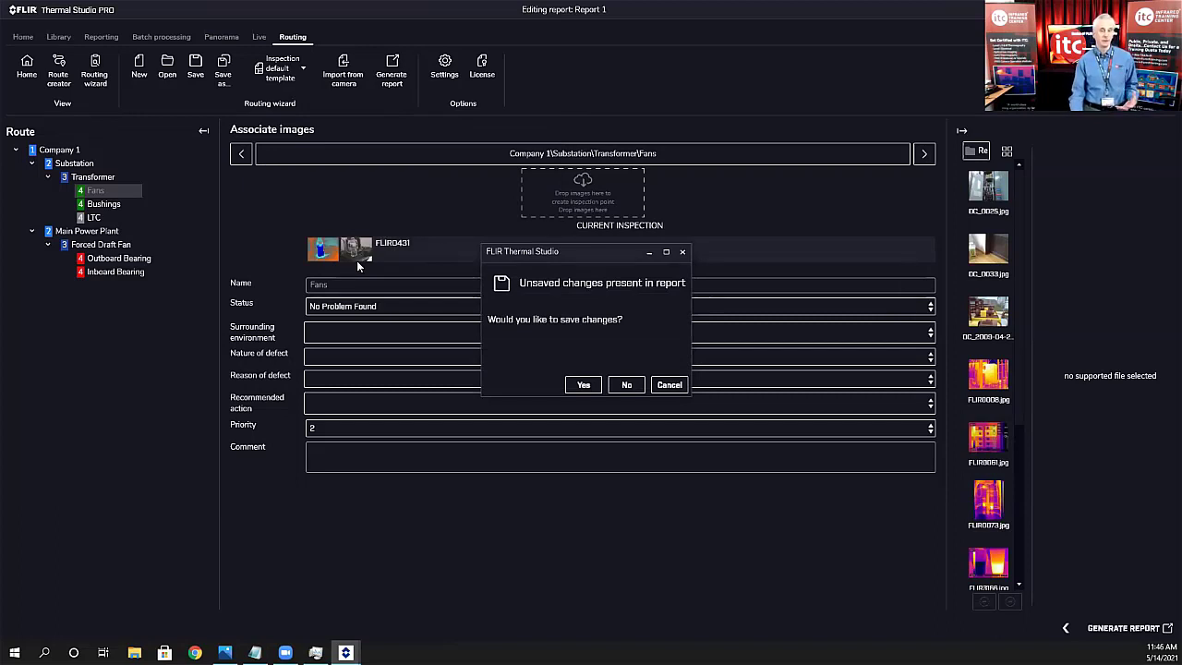
{"action": "left_click", "coordinate": [624, 384]}
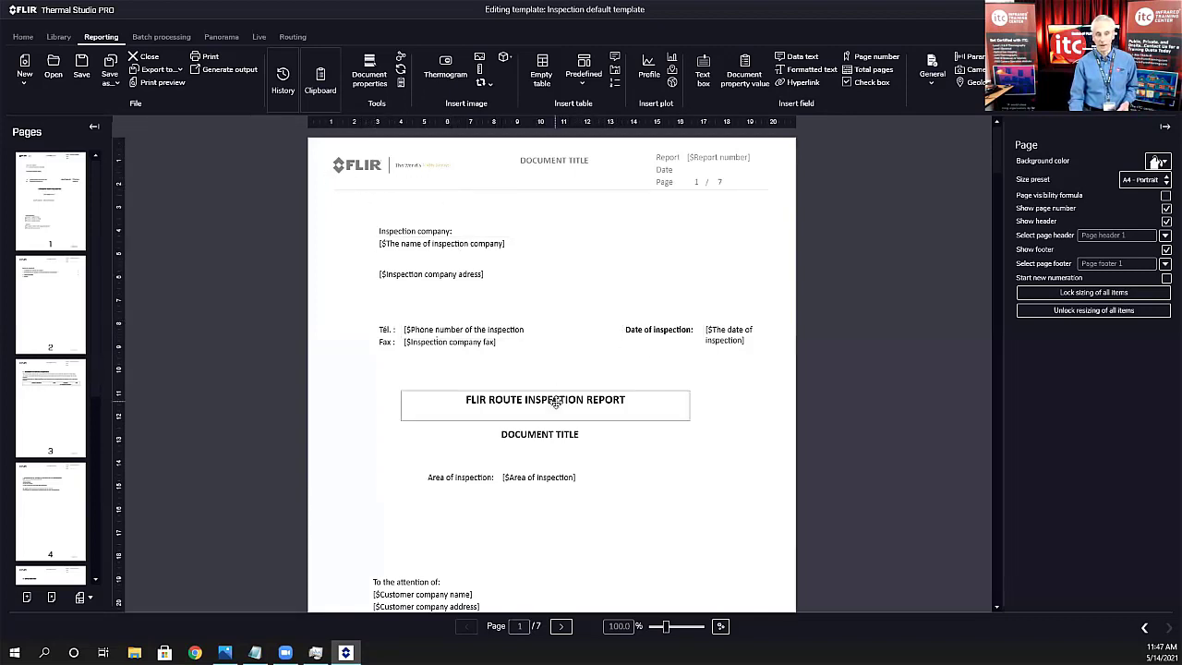
{"action": "scroll", "coordinate": [627, 412], "scroll_direction": "down", "scroll_amount": 6}
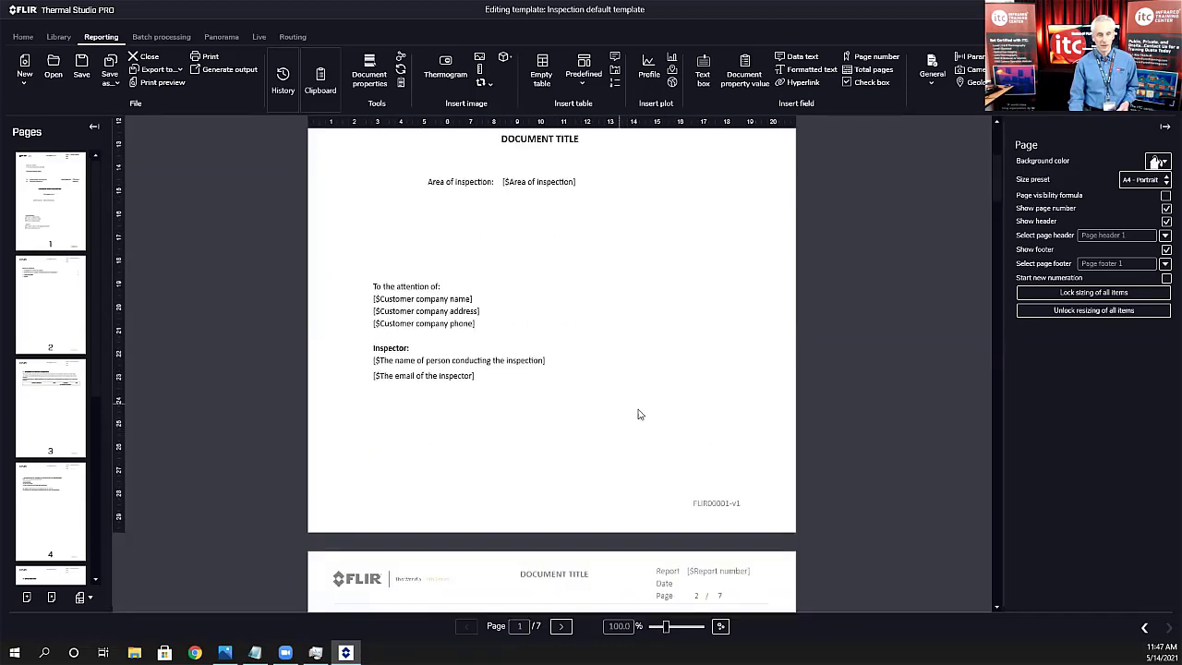
{"action": "scroll", "coordinate": [625, 410], "scroll_direction": "down", "scroll_amount": 10}
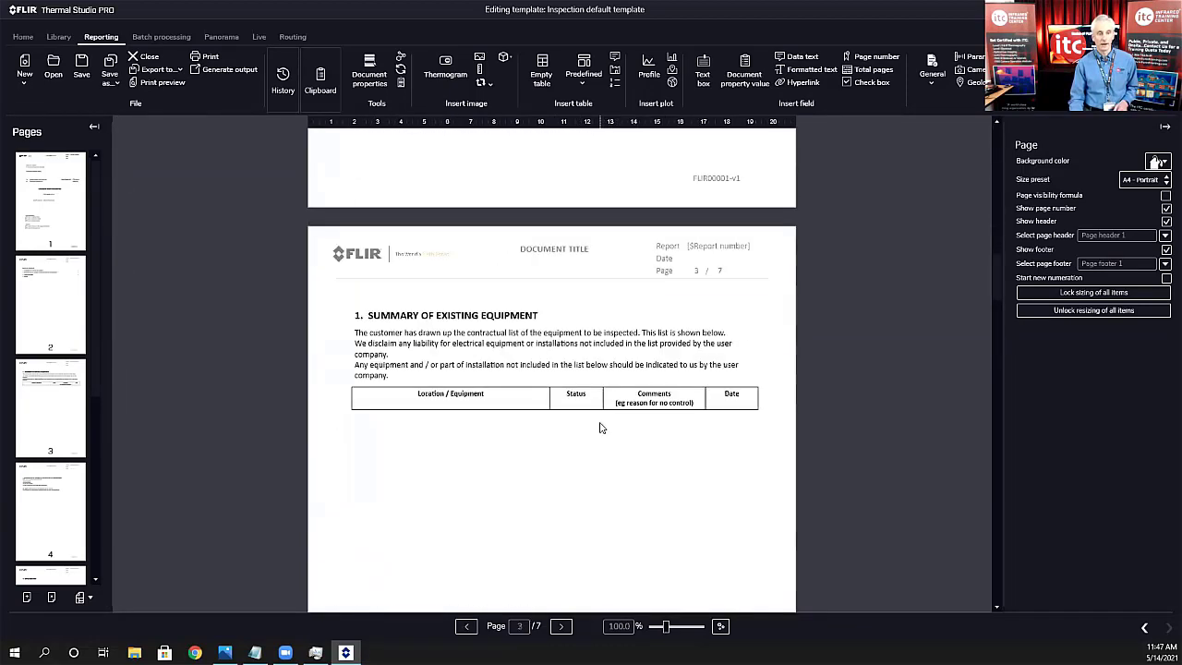
{"action": "scroll", "coordinate": [596, 444], "scroll_direction": "down", "scroll_amount": 5}
{"action": "left_click_drag", "start_coordinate": [998, 330], "coordinate": [997, 121]}
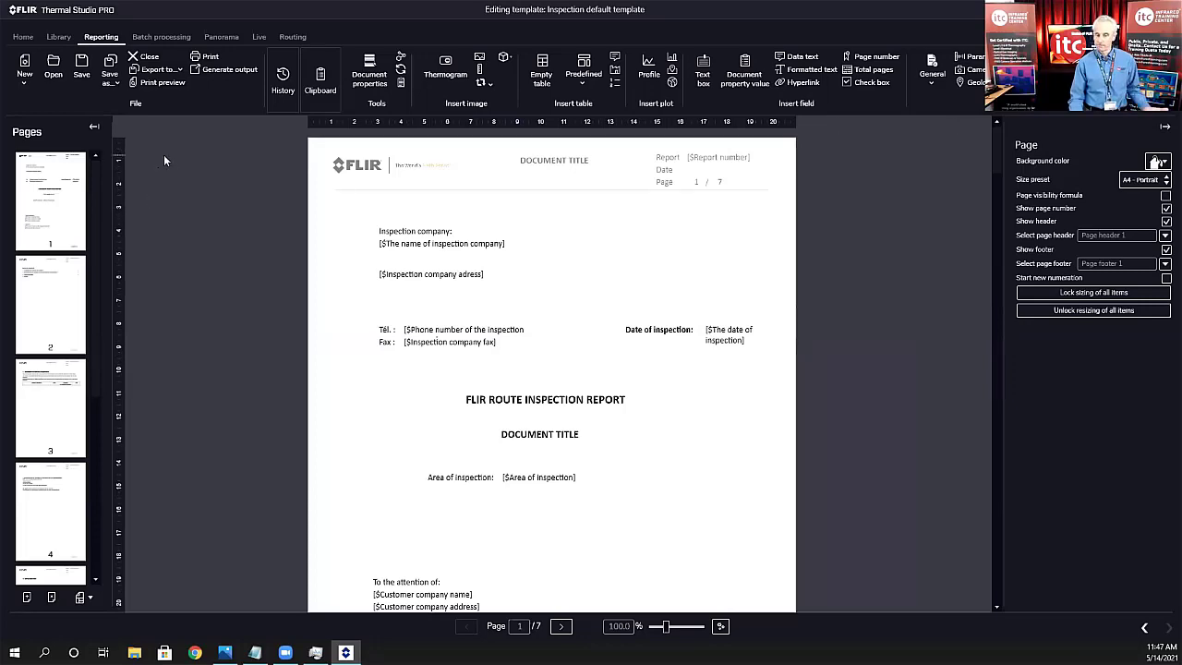
Step: Close the template and return to the routing inspection, selecting the Bushings inspection point
{"action": "left_click", "coordinate": [141, 55]}
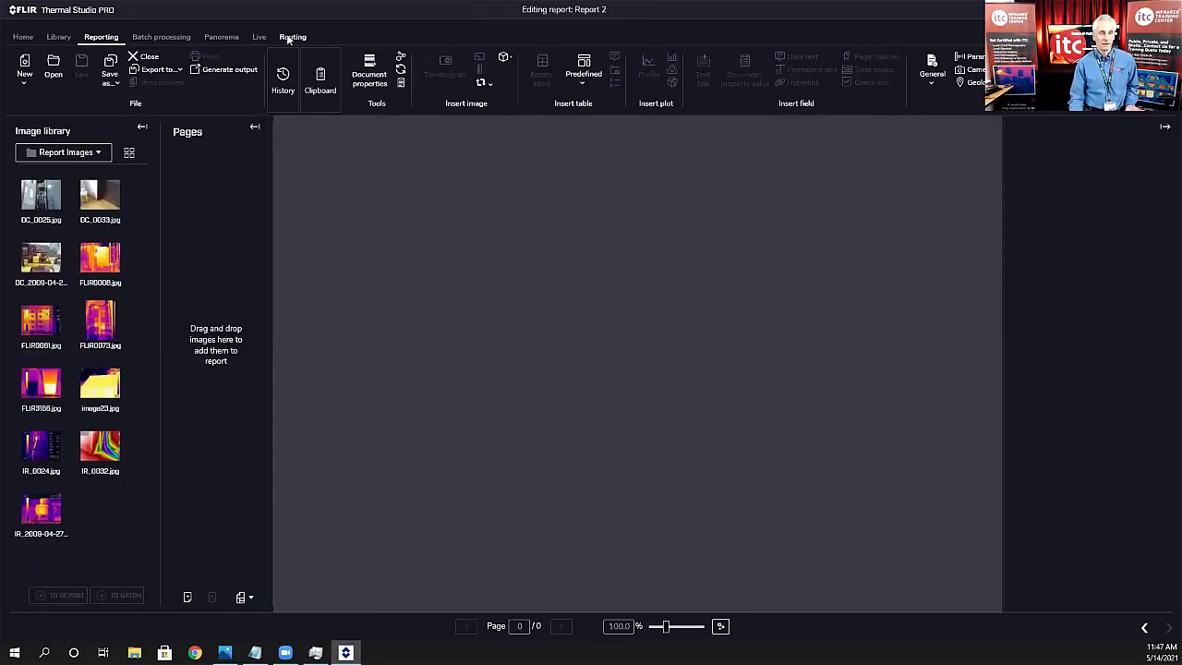
{"action": "left_click", "coordinate": [293, 37]}
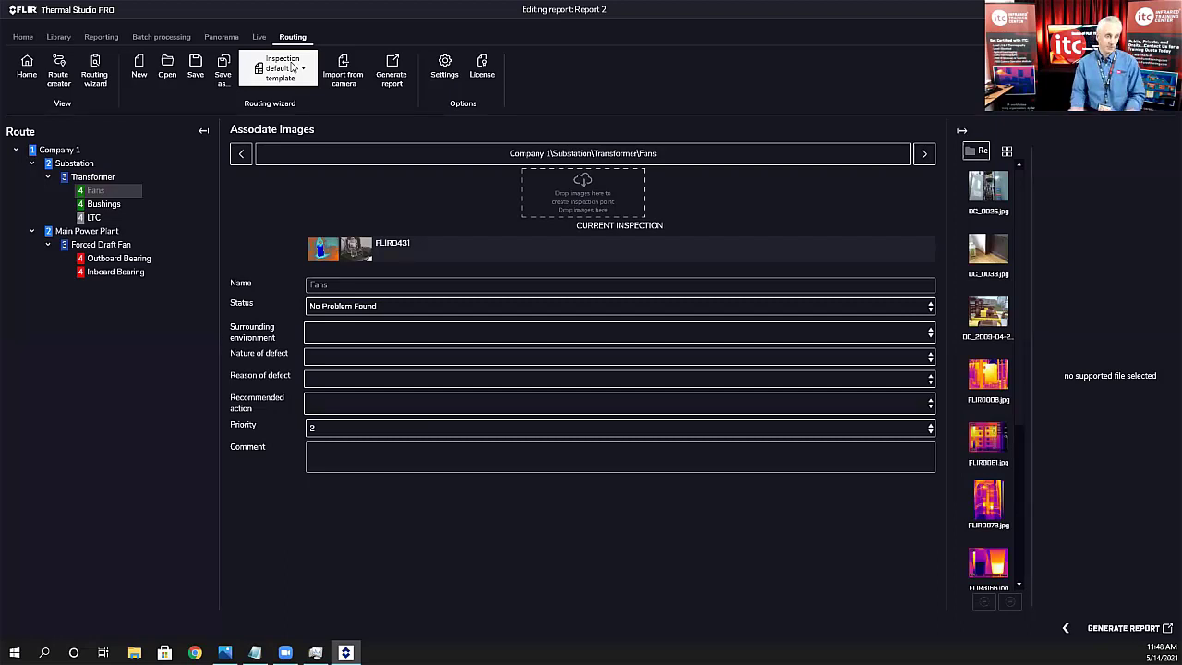
{"action": "left_click", "coordinate": [92, 204]}
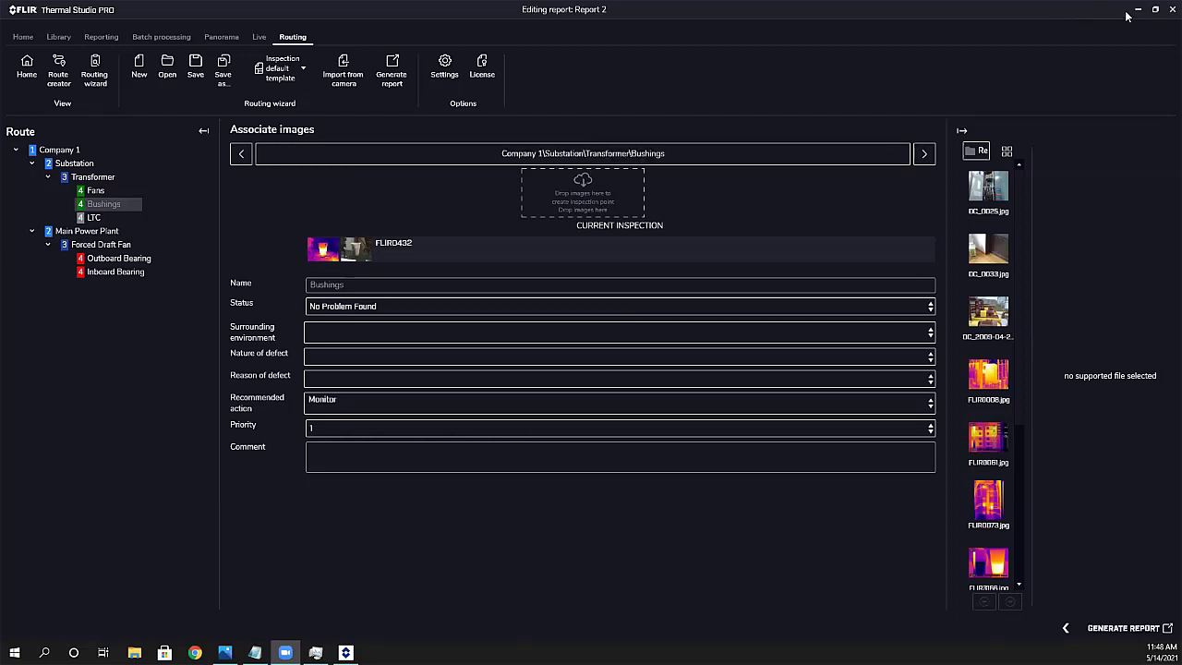
{"action": "left_click", "coordinate": [1154, 10]}
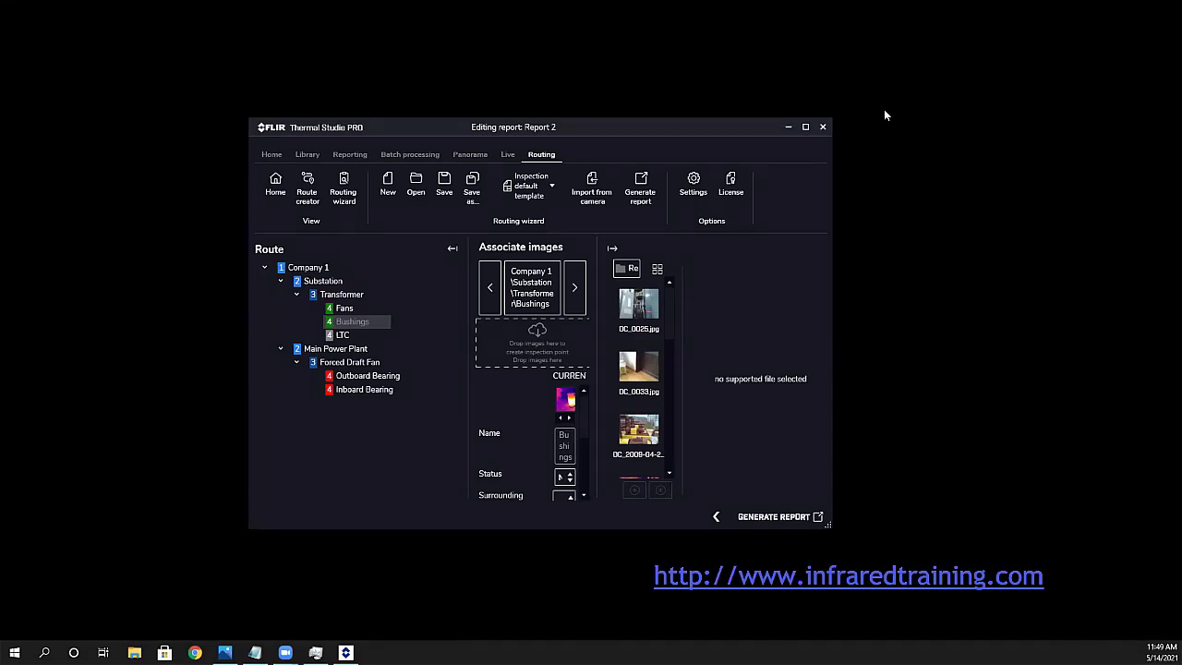
{"action": "left_click_drag", "start_coordinate": [685, 125], "coordinate": [716, 112]}
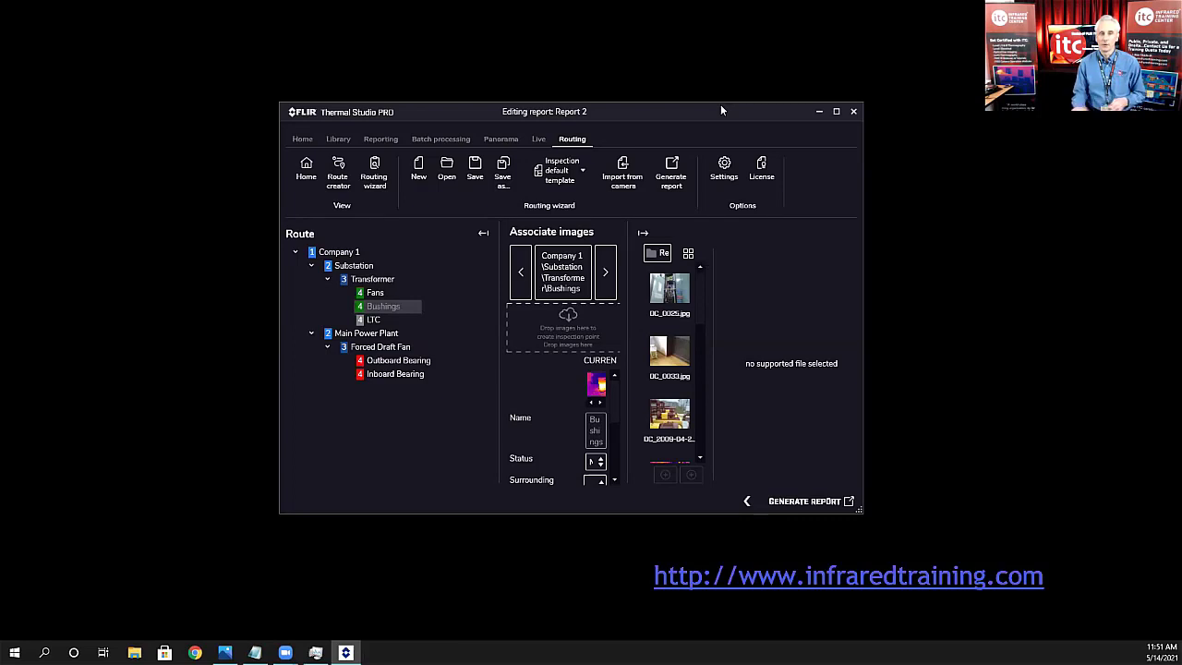
{"action": "left_click", "coordinate": [835, 111]}
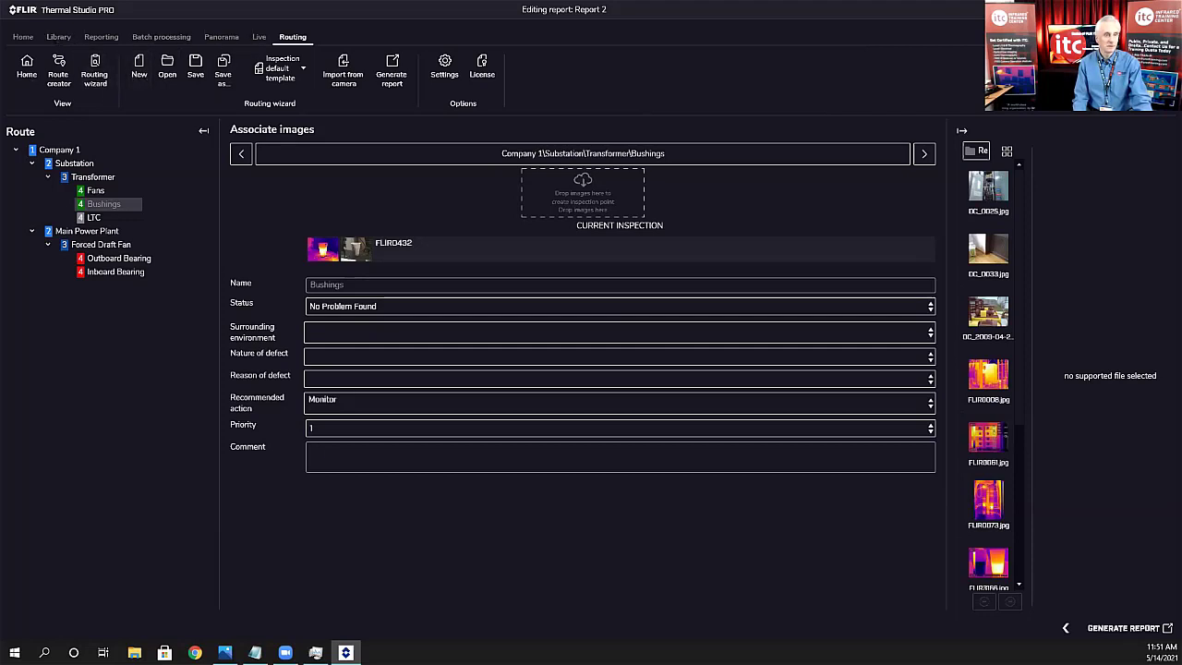
{"action": "left_click", "coordinate": [57, 76]}
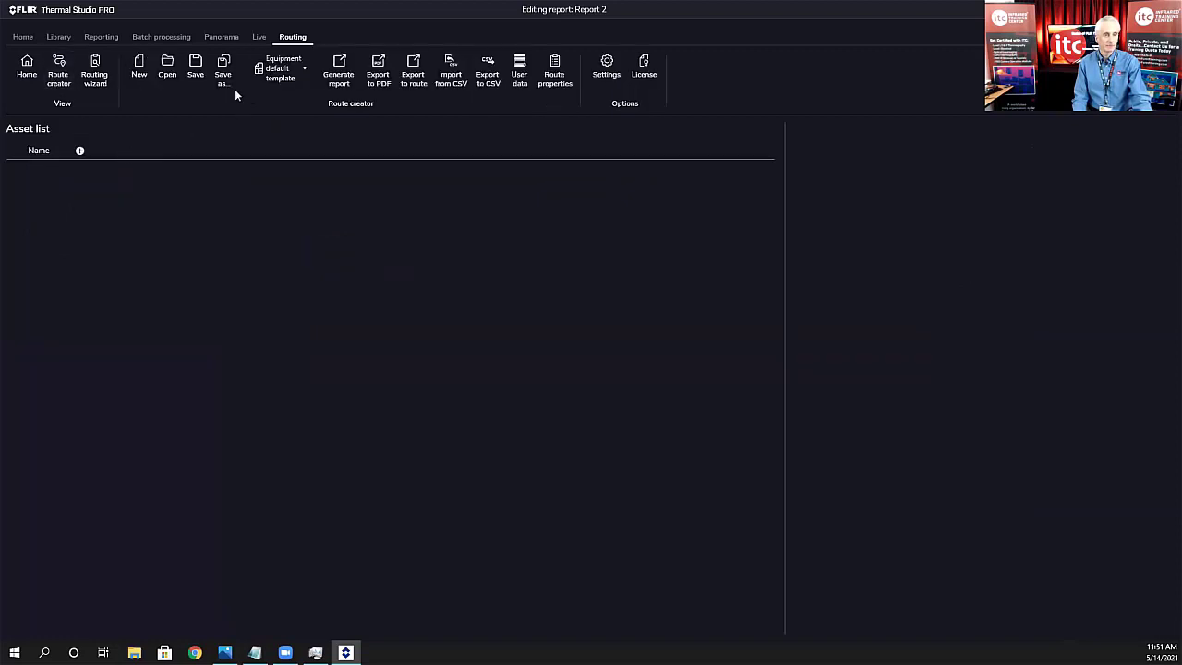
{"action": "left_click", "coordinate": [169, 77]}
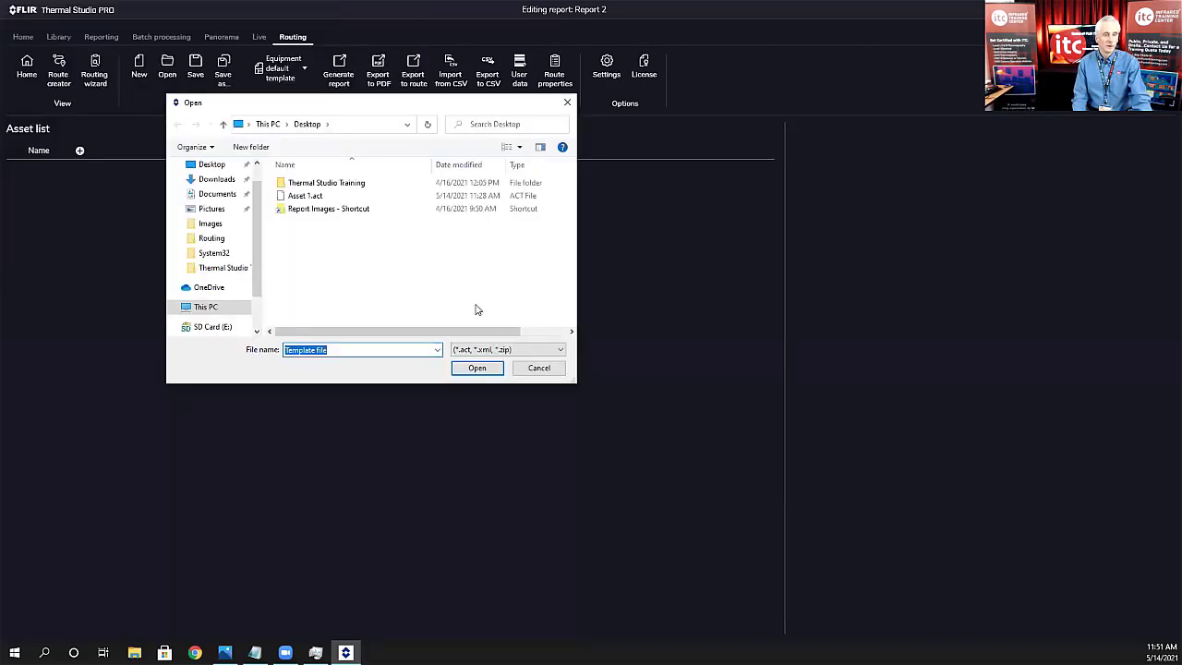
{"action": "left_click", "coordinate": [539, 367]}
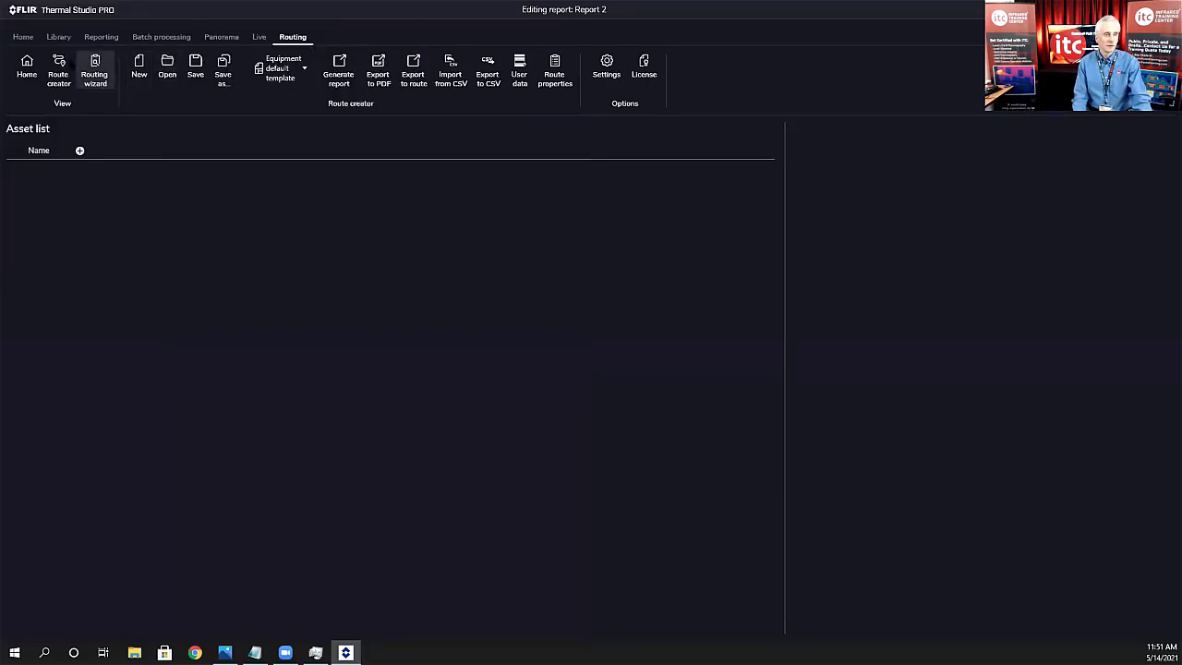
Step: Open the recent route ABC Electric Company.act and export its asset list as Assets.csv to the Desktop
{"action": "left_click", "coordinate": [26, 69]}
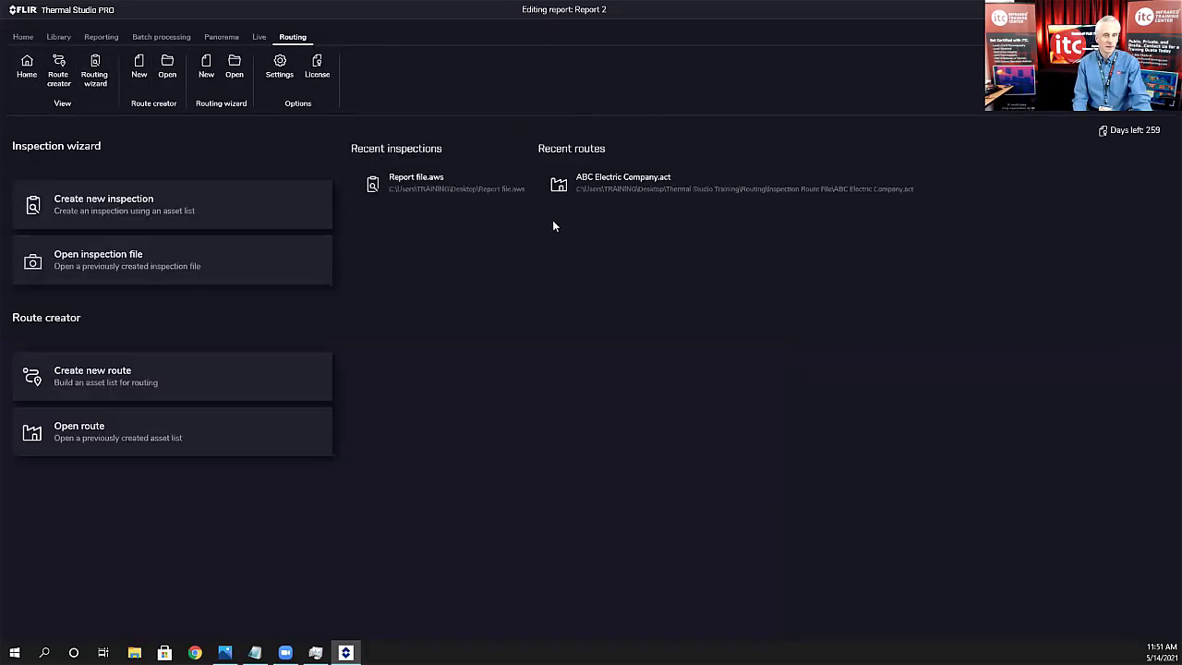
{"action": "left_click", "coordinate": [595, 188]}
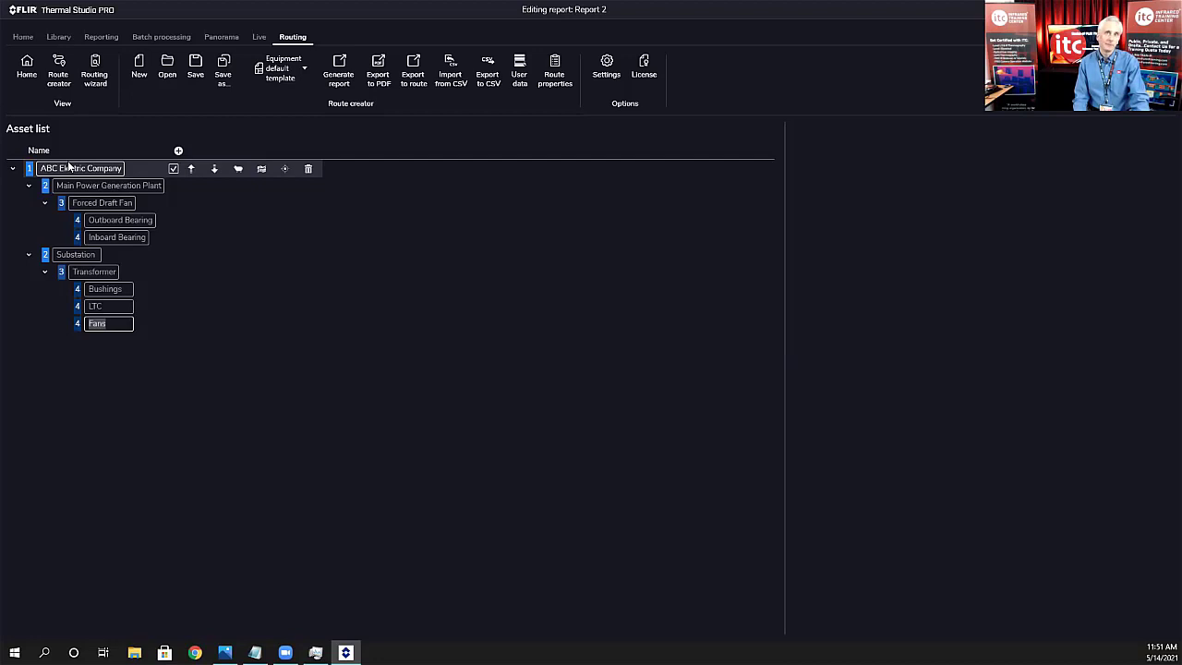
{"action": "left_click", "coordinate": [492, 80]}
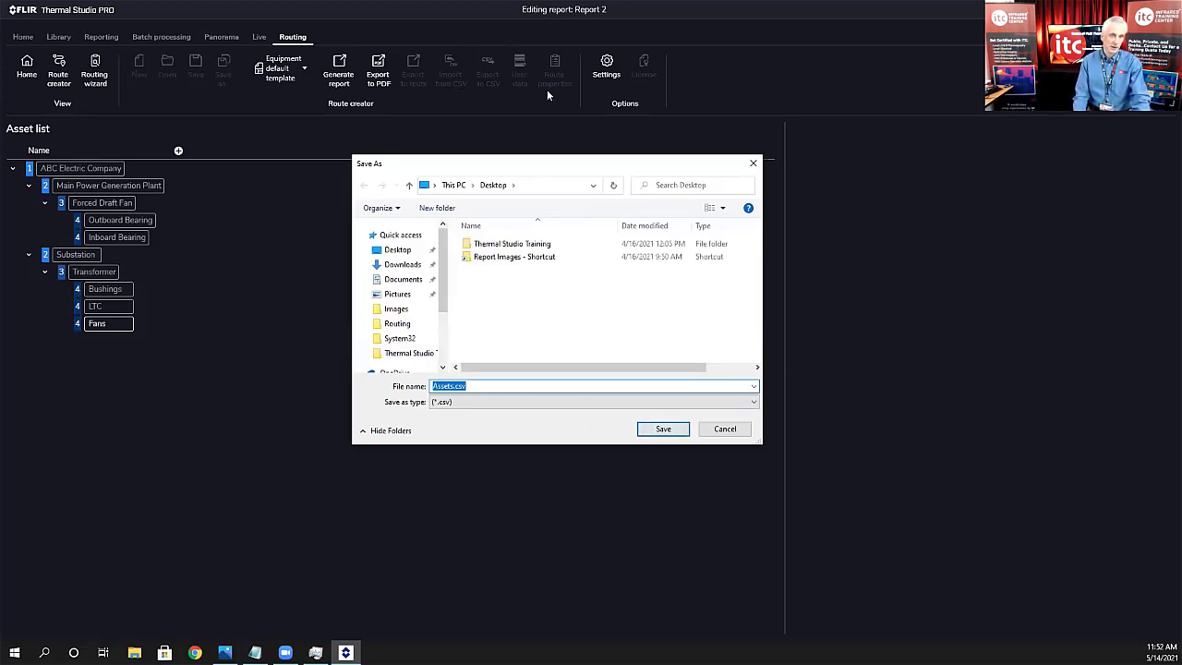
{"action": "left_click", "coordinate": [668, 427]}
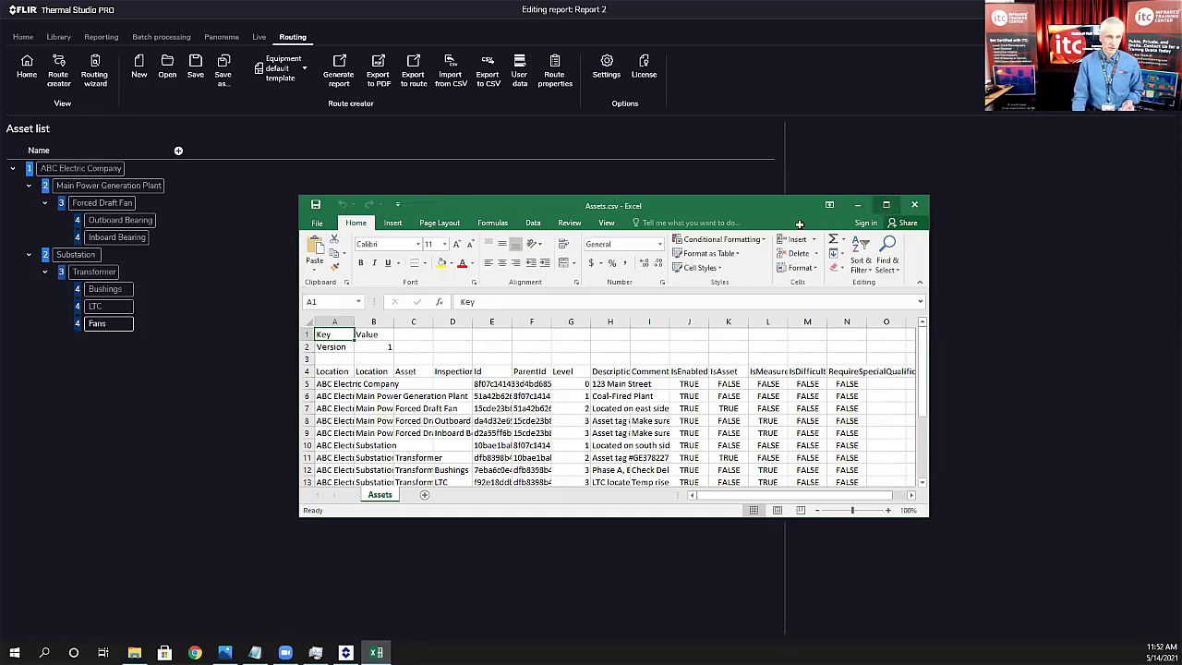
Step: Maximize Assets.csv in Excel and widen columns A through F to fit their contents
{"action": "left_click", "coordinate": [885, 207]}
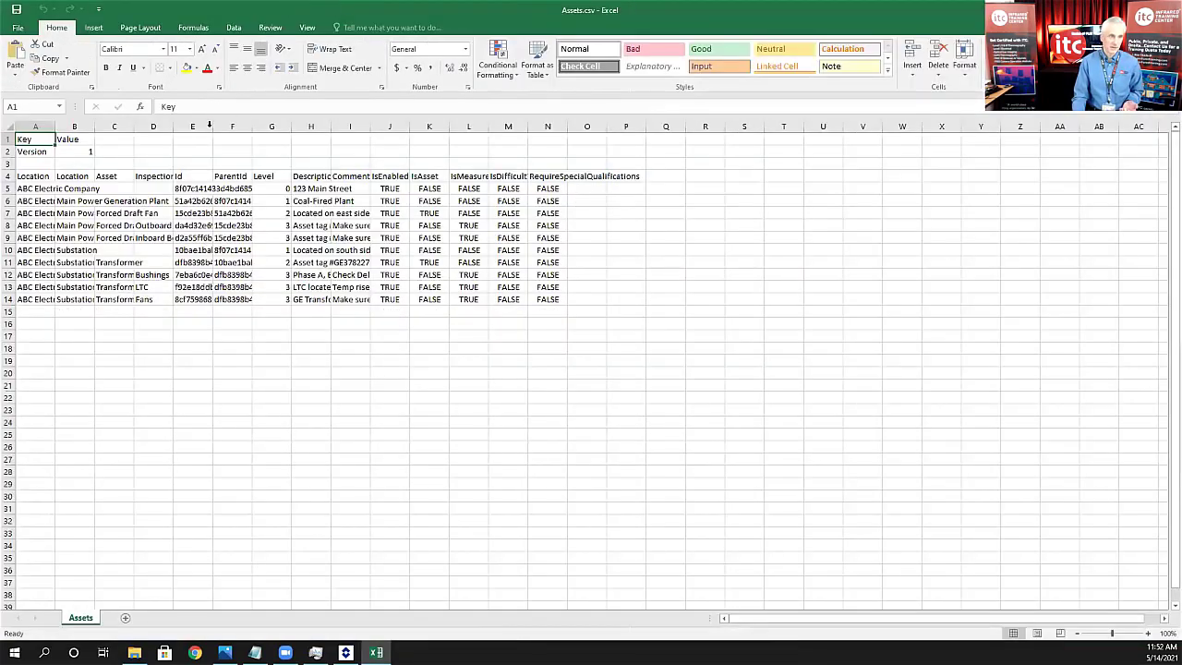
{"action": "double_click", "coordinate": [52, 126]}
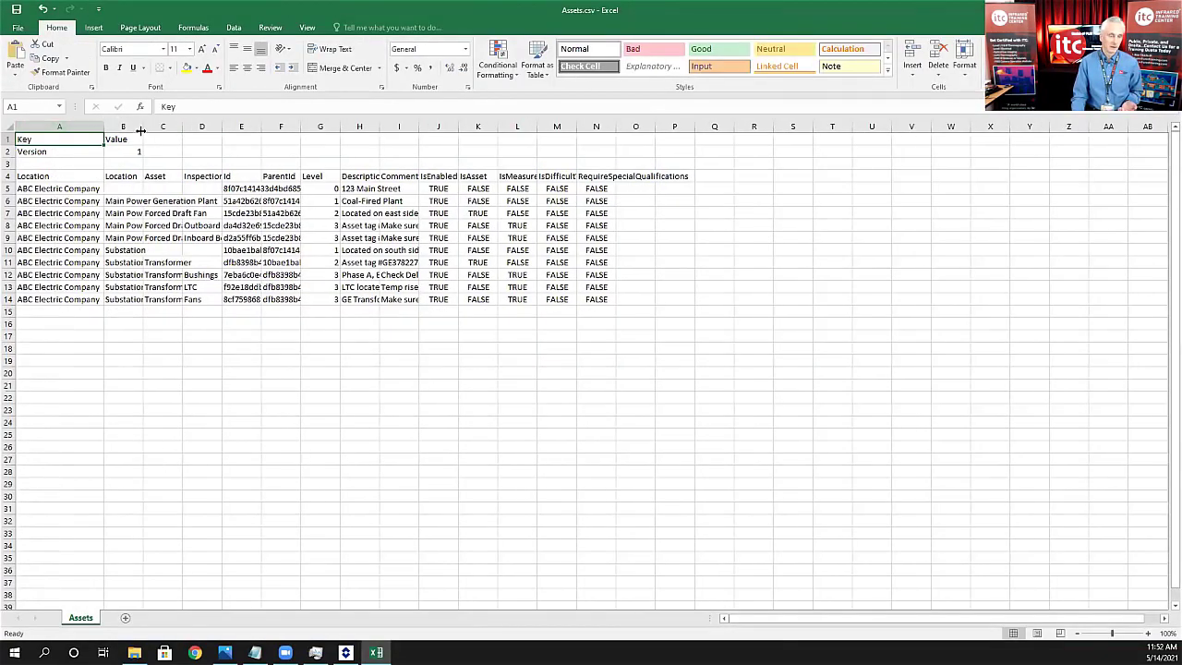
{"action": "double_click", "coordinate": [143, 127]}
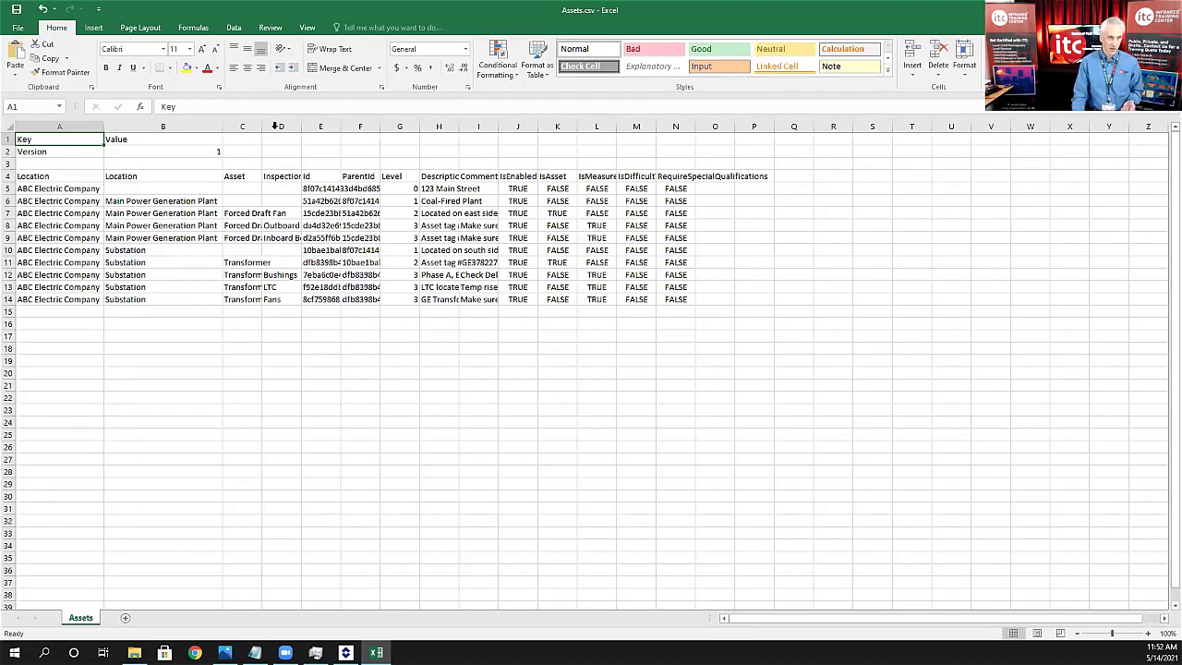
{"action": "left_click_drag", "start_coordinate": [262, 126], "coordinate": [328, 131]}
{"action": "double_click", "coordinate": [328, 131]}
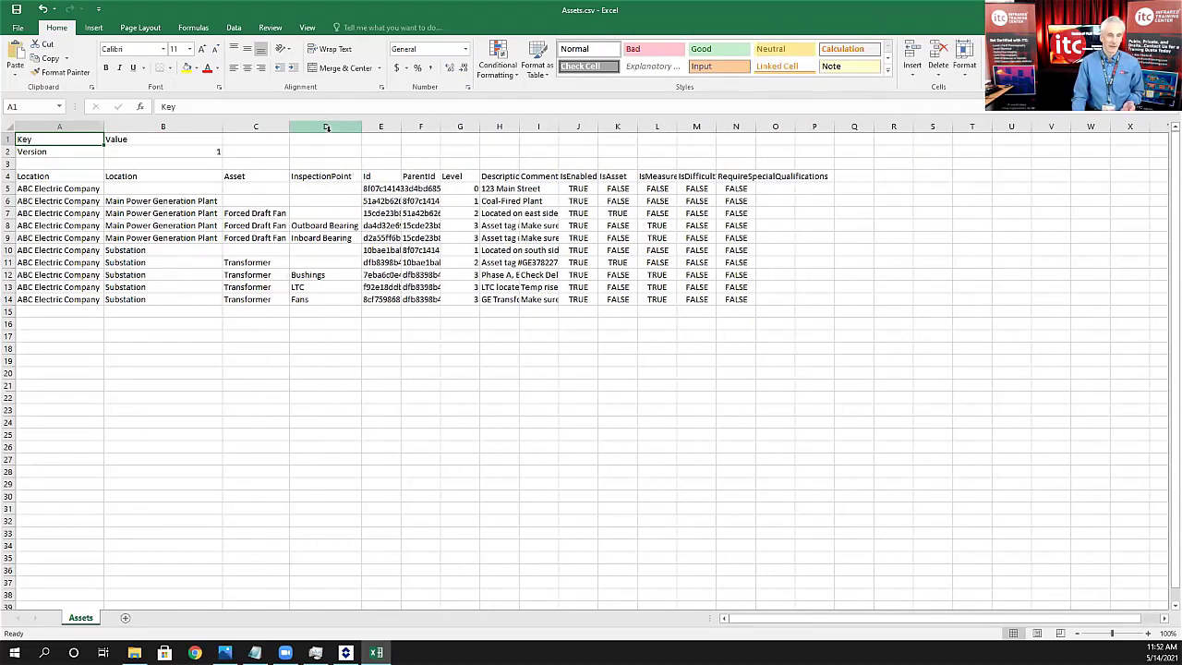
{"action": "double_click", "coordinate": [401, 128]}
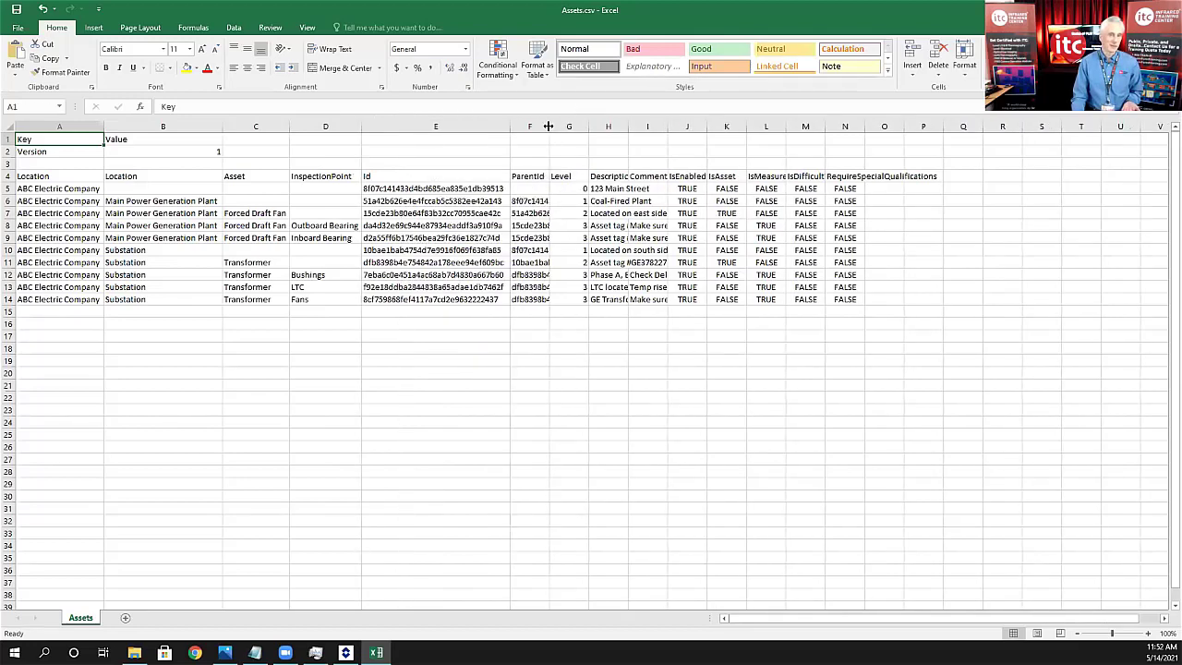
{"action": "double_click", "coordinate": [548, 126]}
{"action": "left_click", "coordinate": [429, 351]}
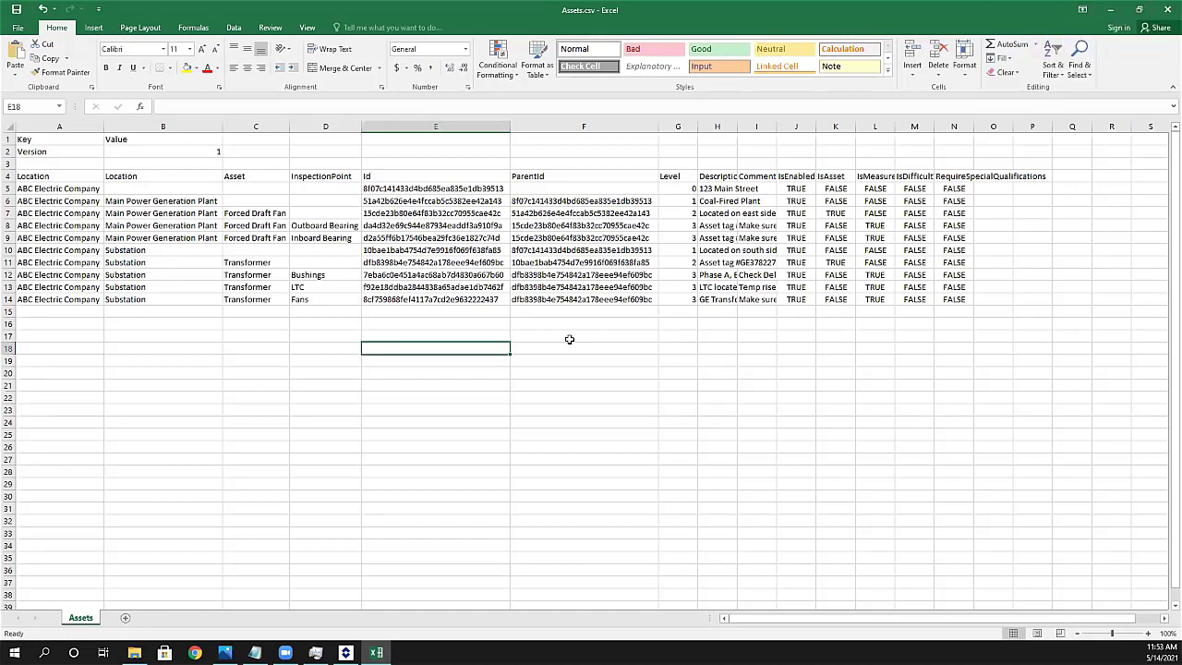
Step: Minimize the spreadsheet, switch to the Intro Slides - 2020.pptx presentation in PowerPoint, and start its slide show from the first slide
{"action": "left_click", "coordinate": [1111, 11]}
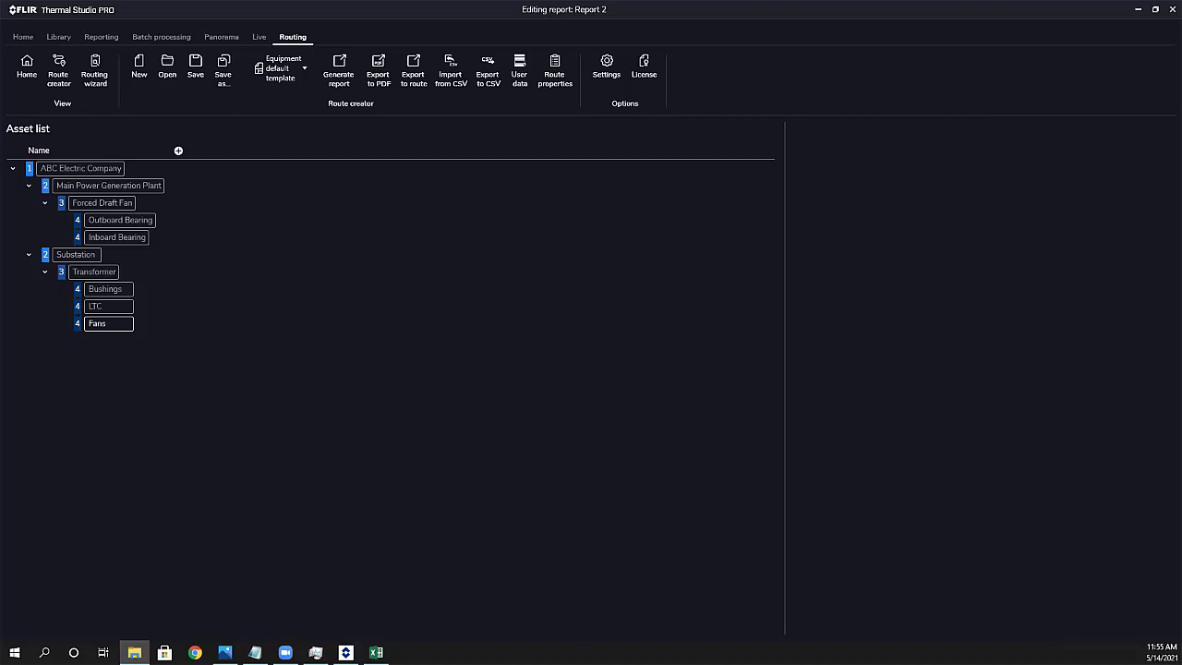
{"action": "key", "text": "alt+Tab"}
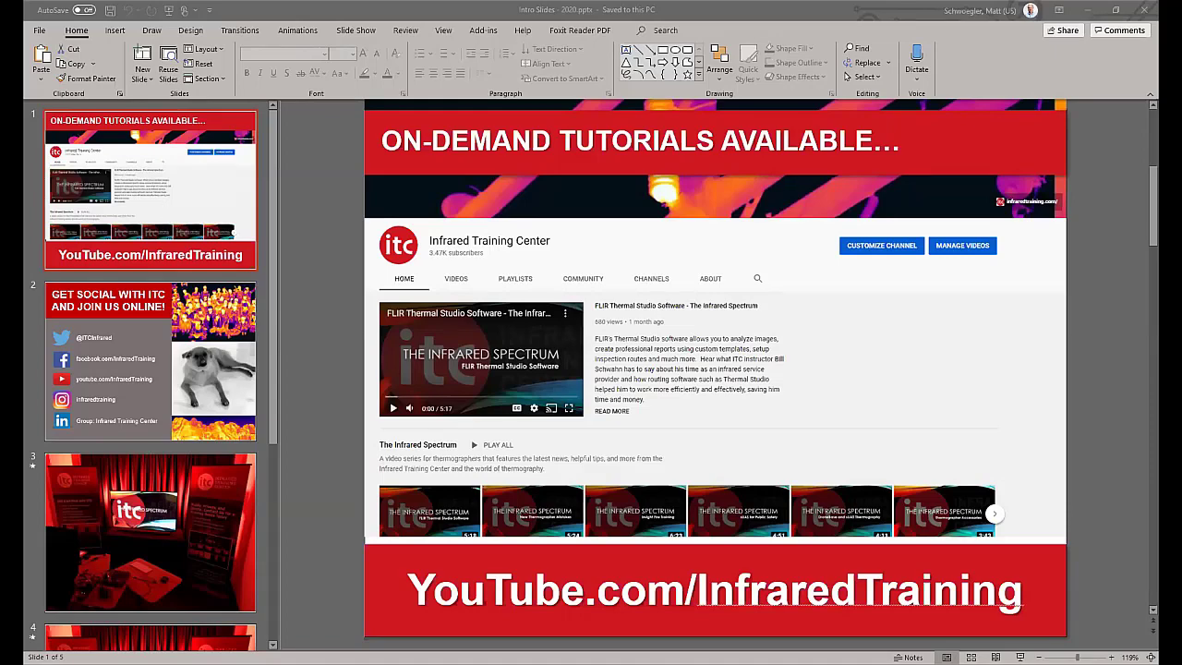
{"action": "key", "text": "F5"}
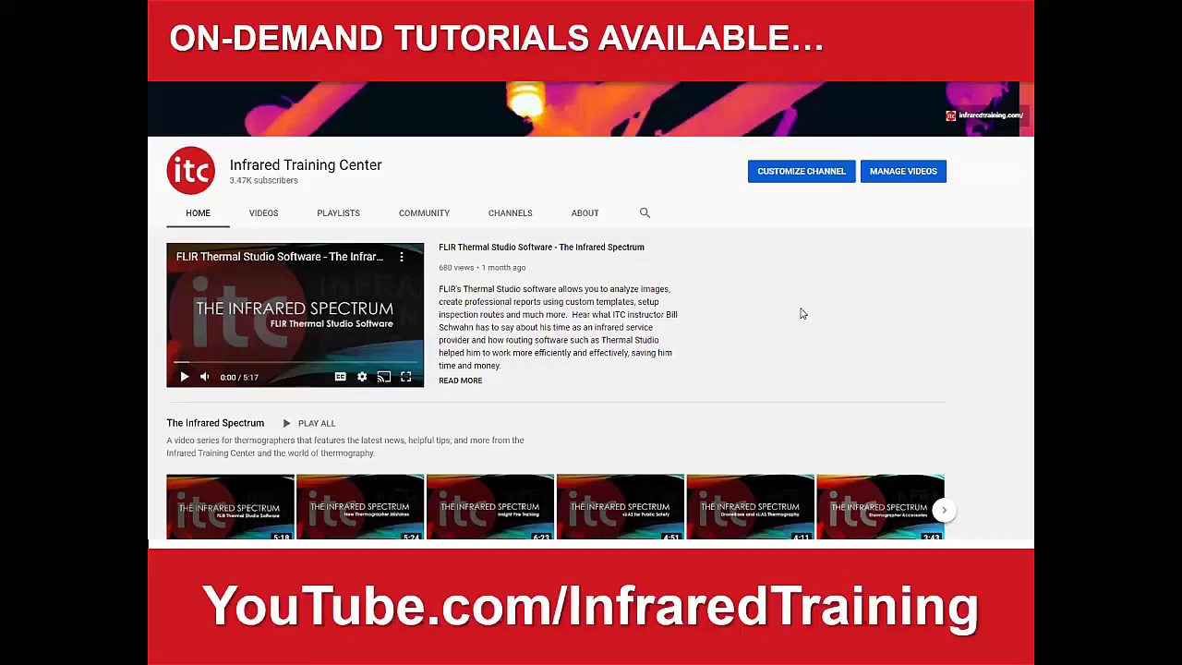